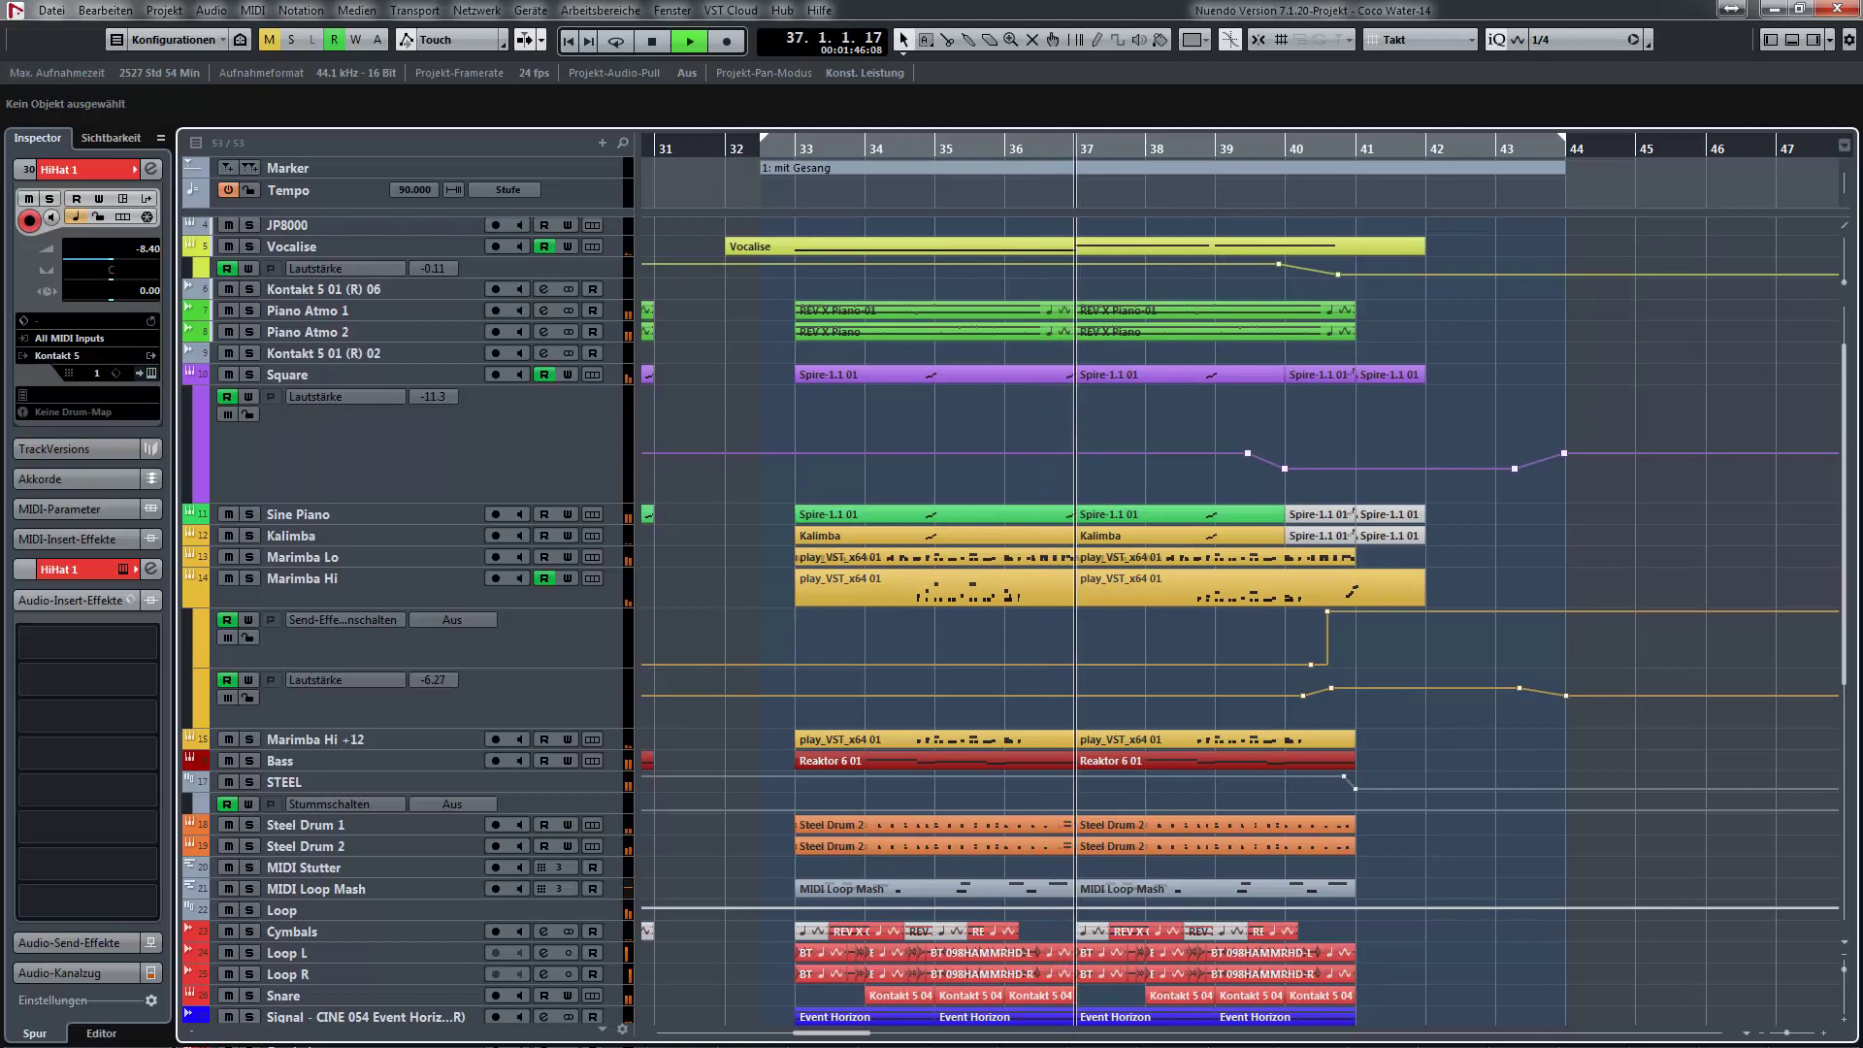
# - Look through the arrangement's track list from Waves 1 down to Kick 1 during playback
pyautogui.scroll(-2, 1240, 621)
pyautogui.scroll(4, 1014, 621)
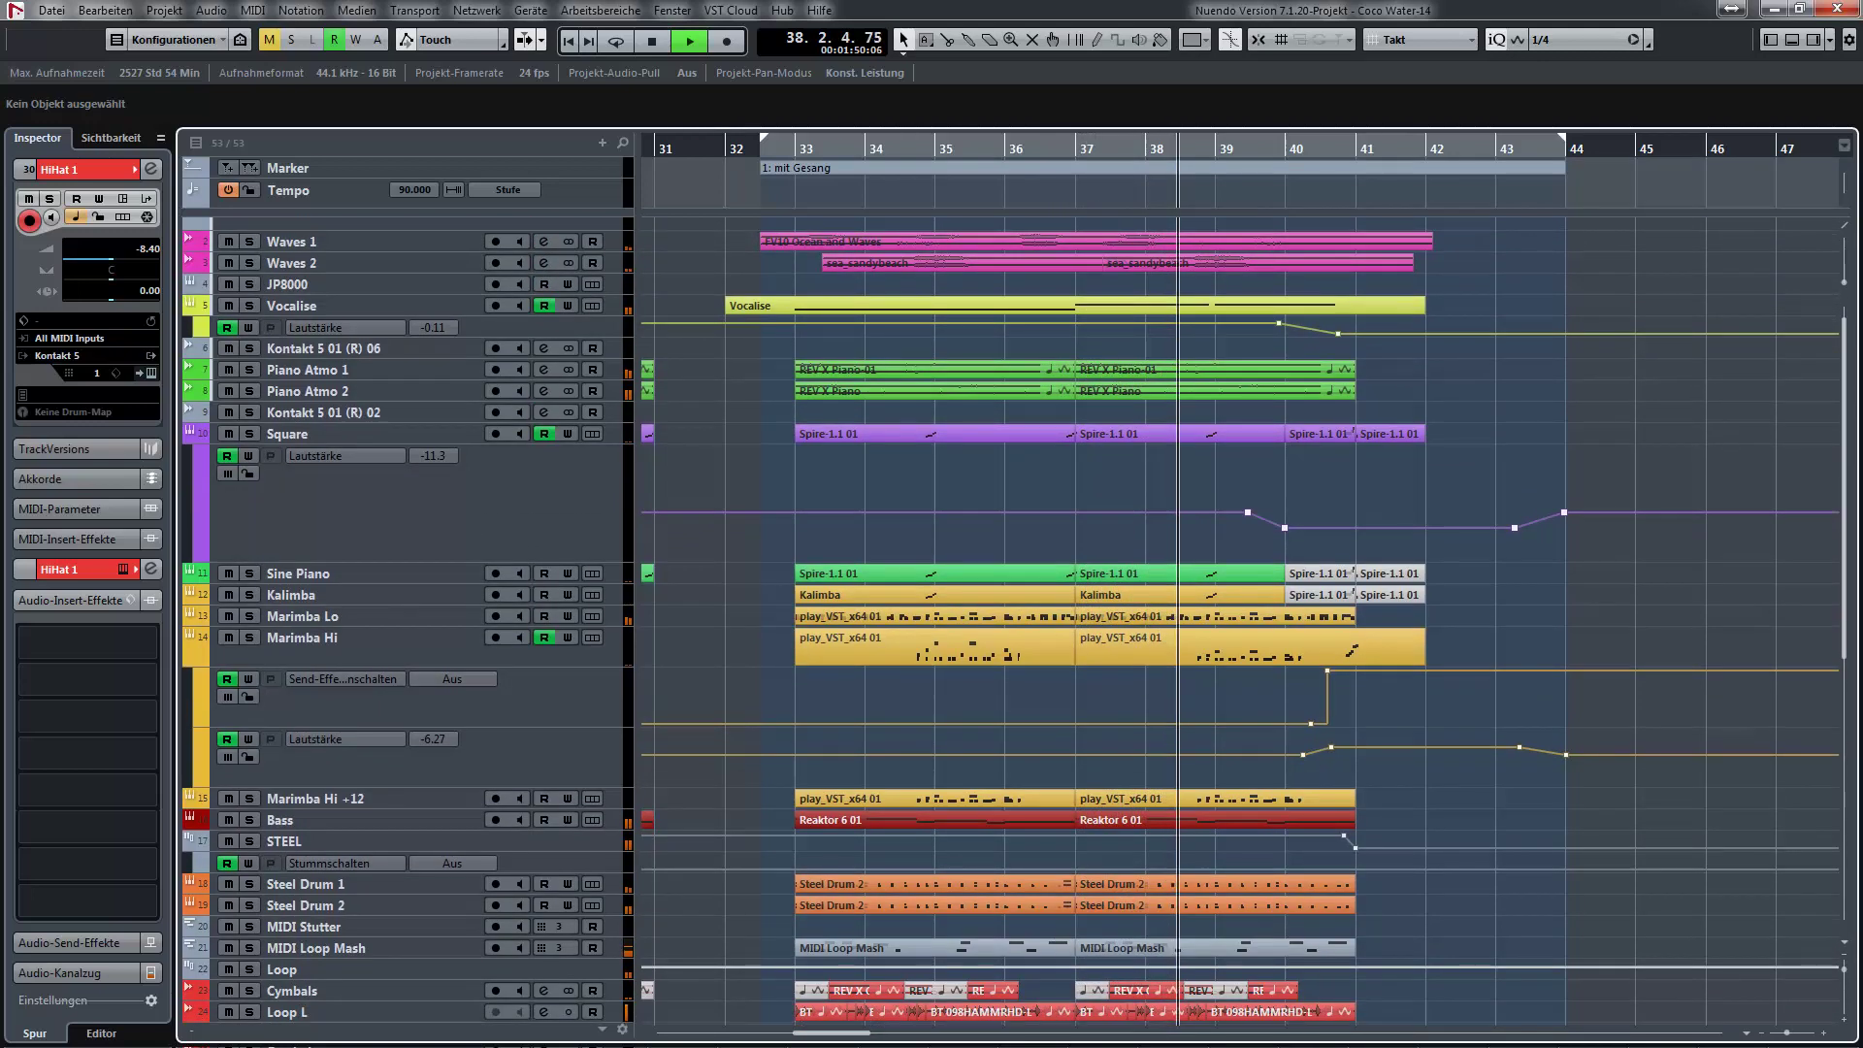
pyautogui.scroll(-6, 1014, 620)
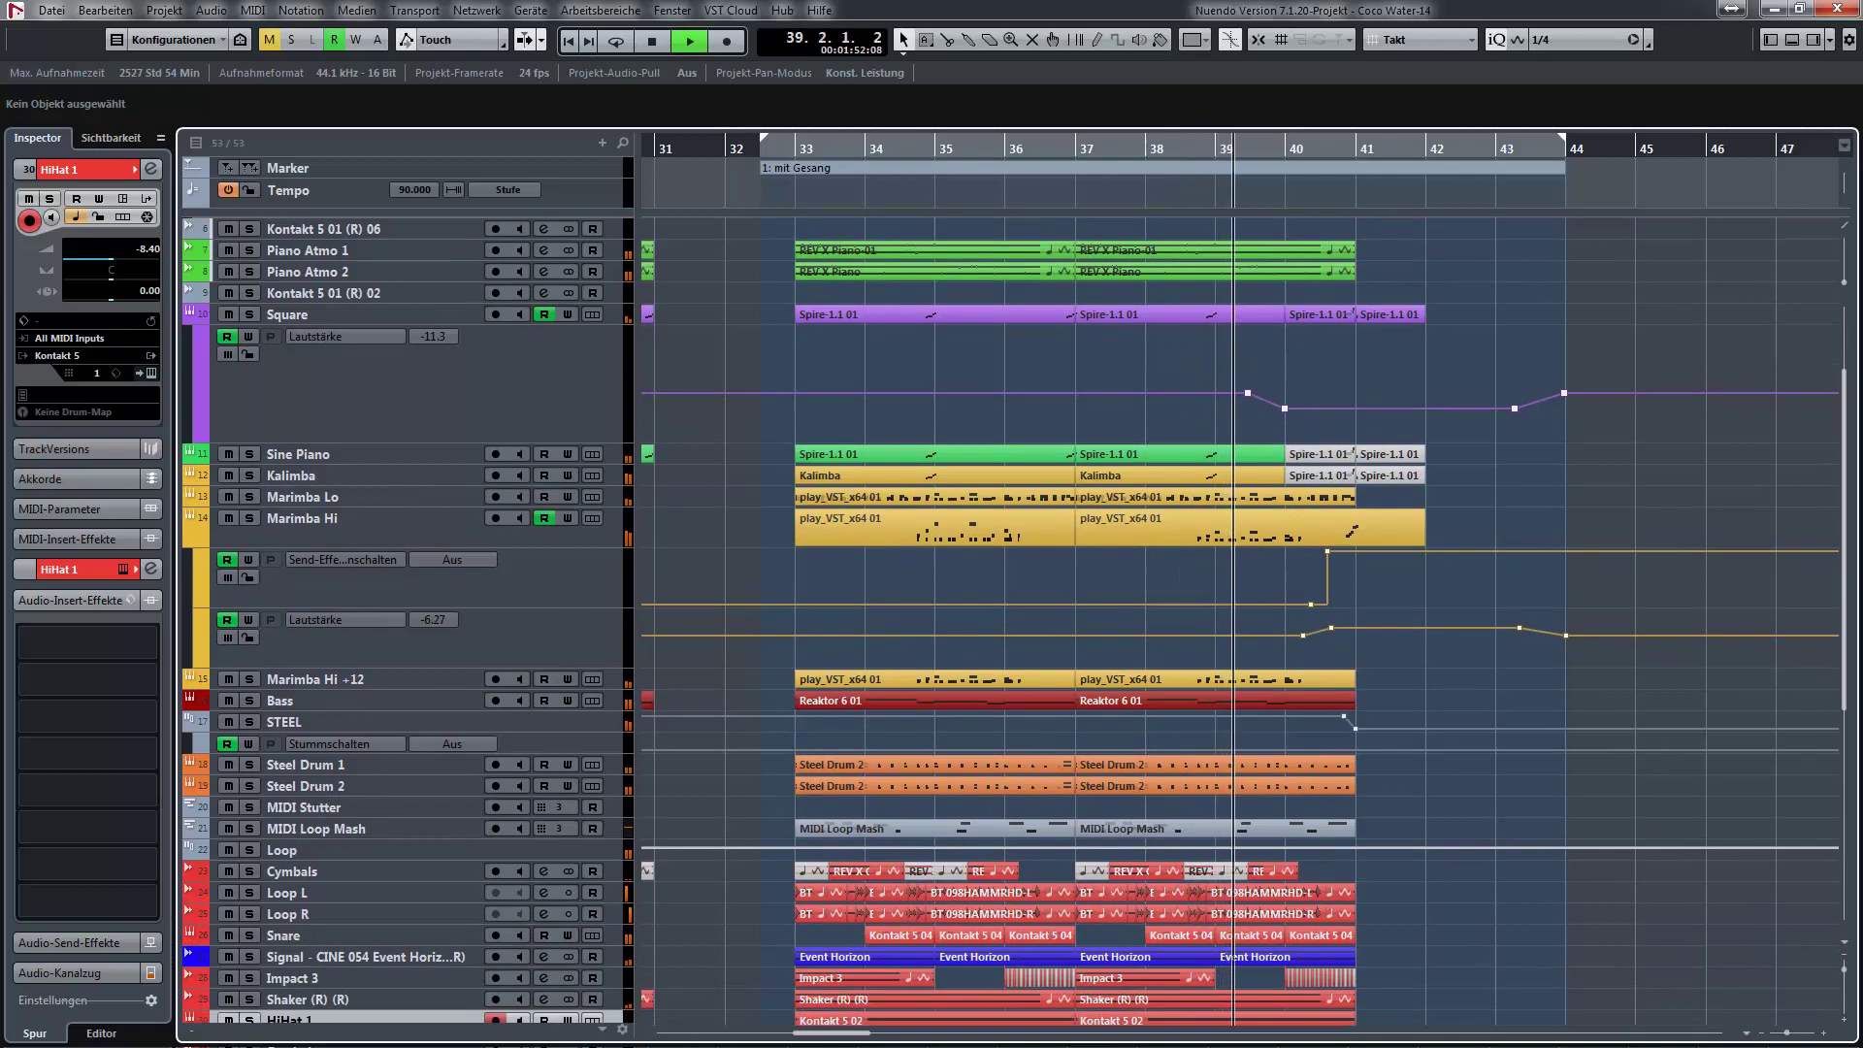
pyautogui.scroll(-3, 1014, 620)
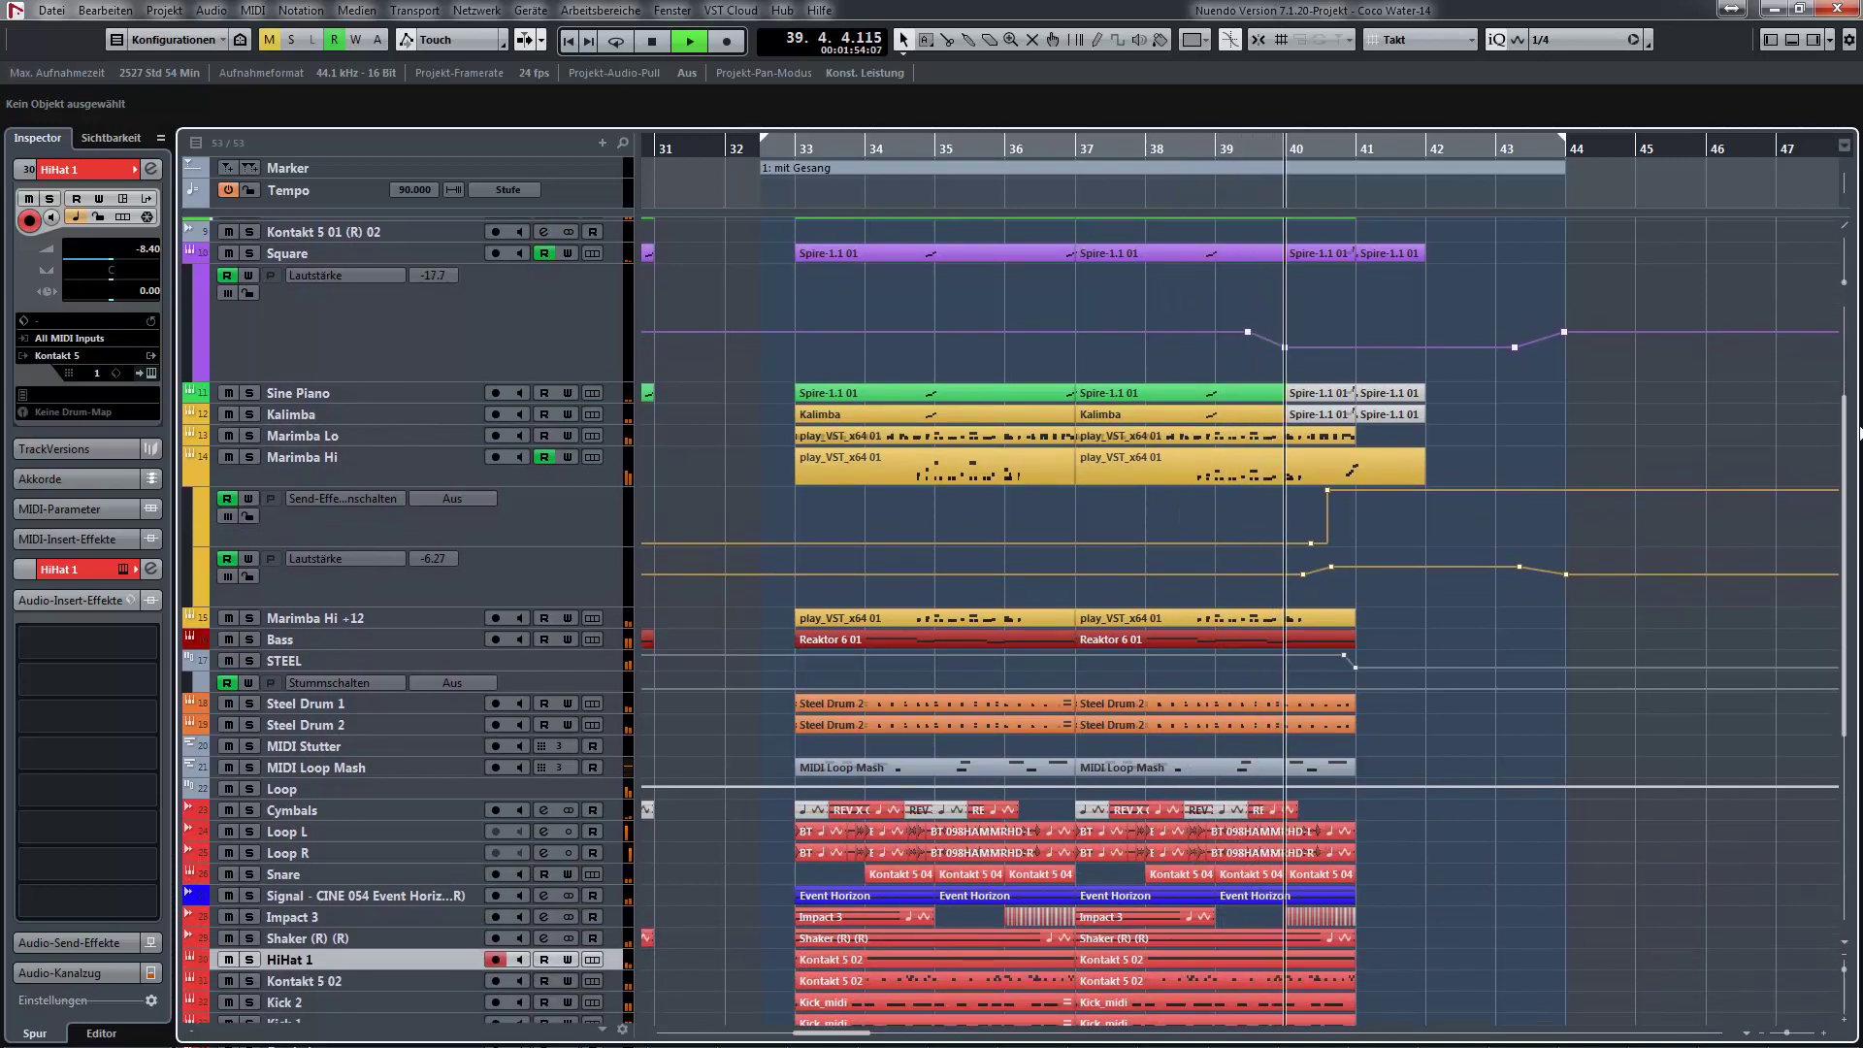
pyautogui.scroll(-1, 1856, 434)
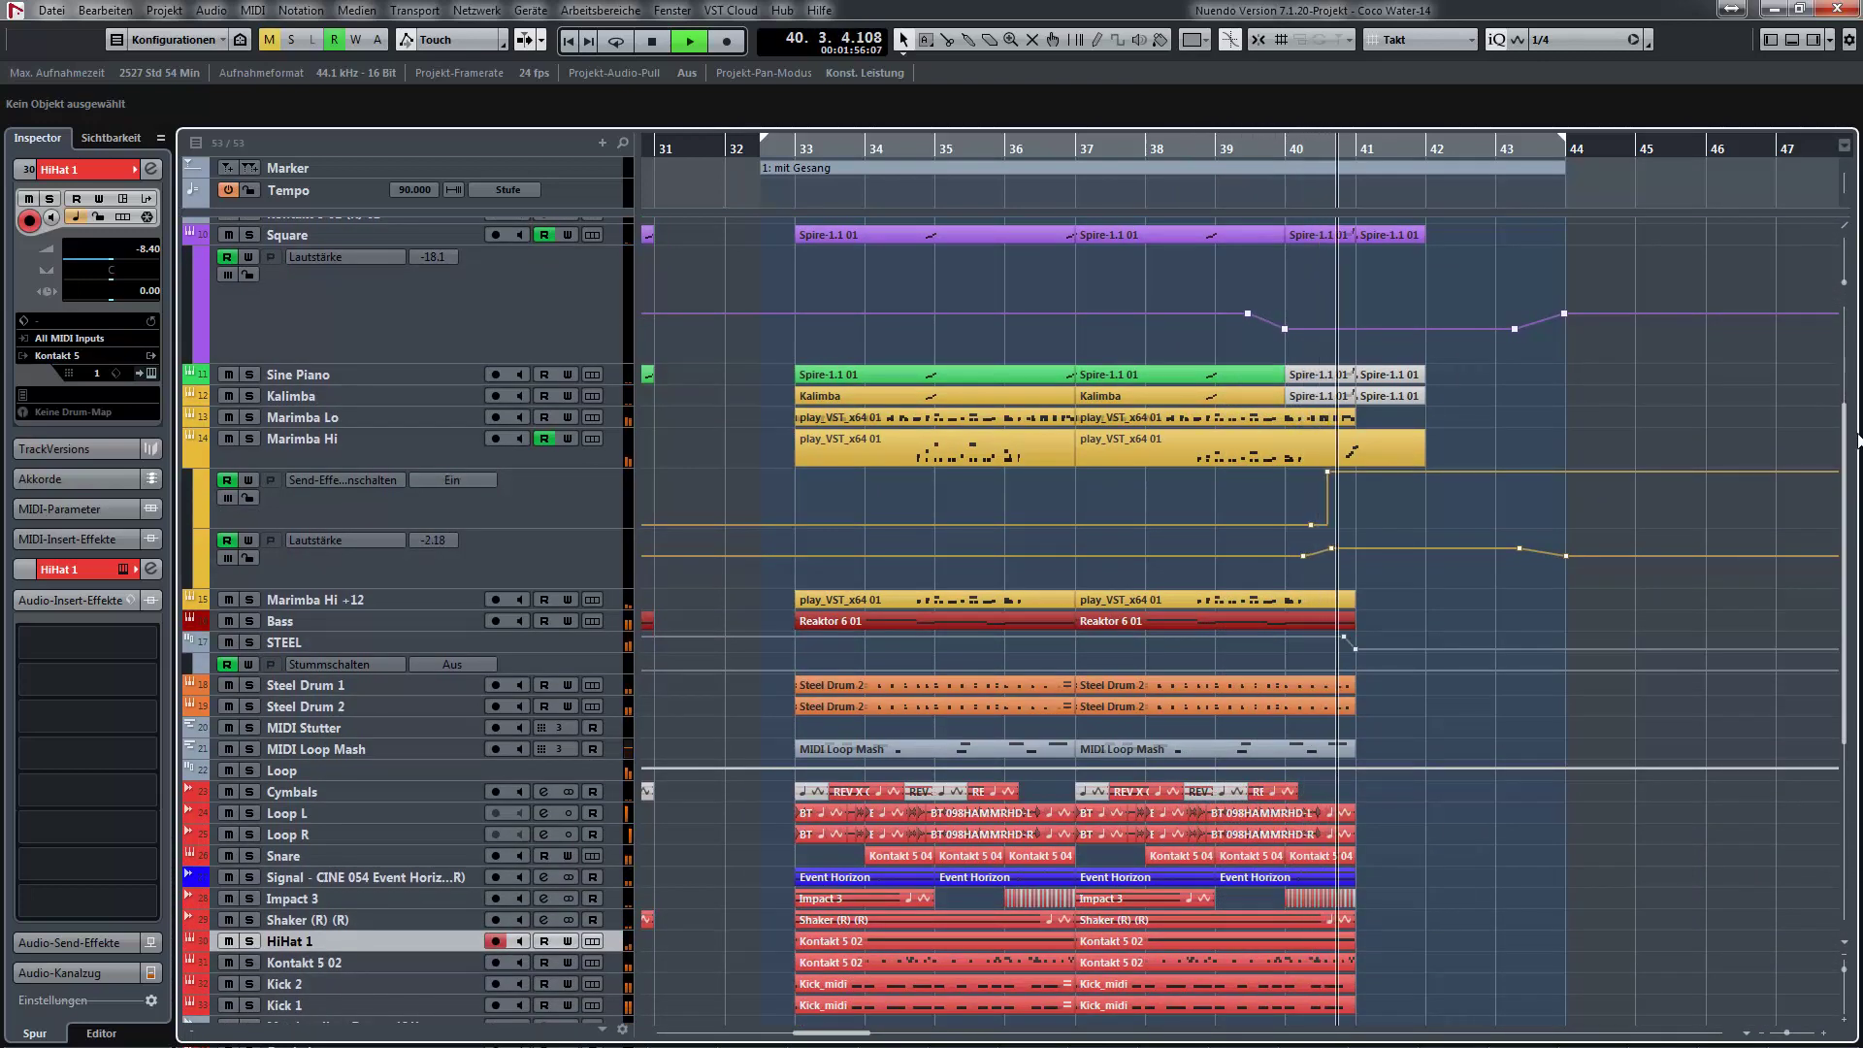
pyautogui.scroll(1, 1856, 434)
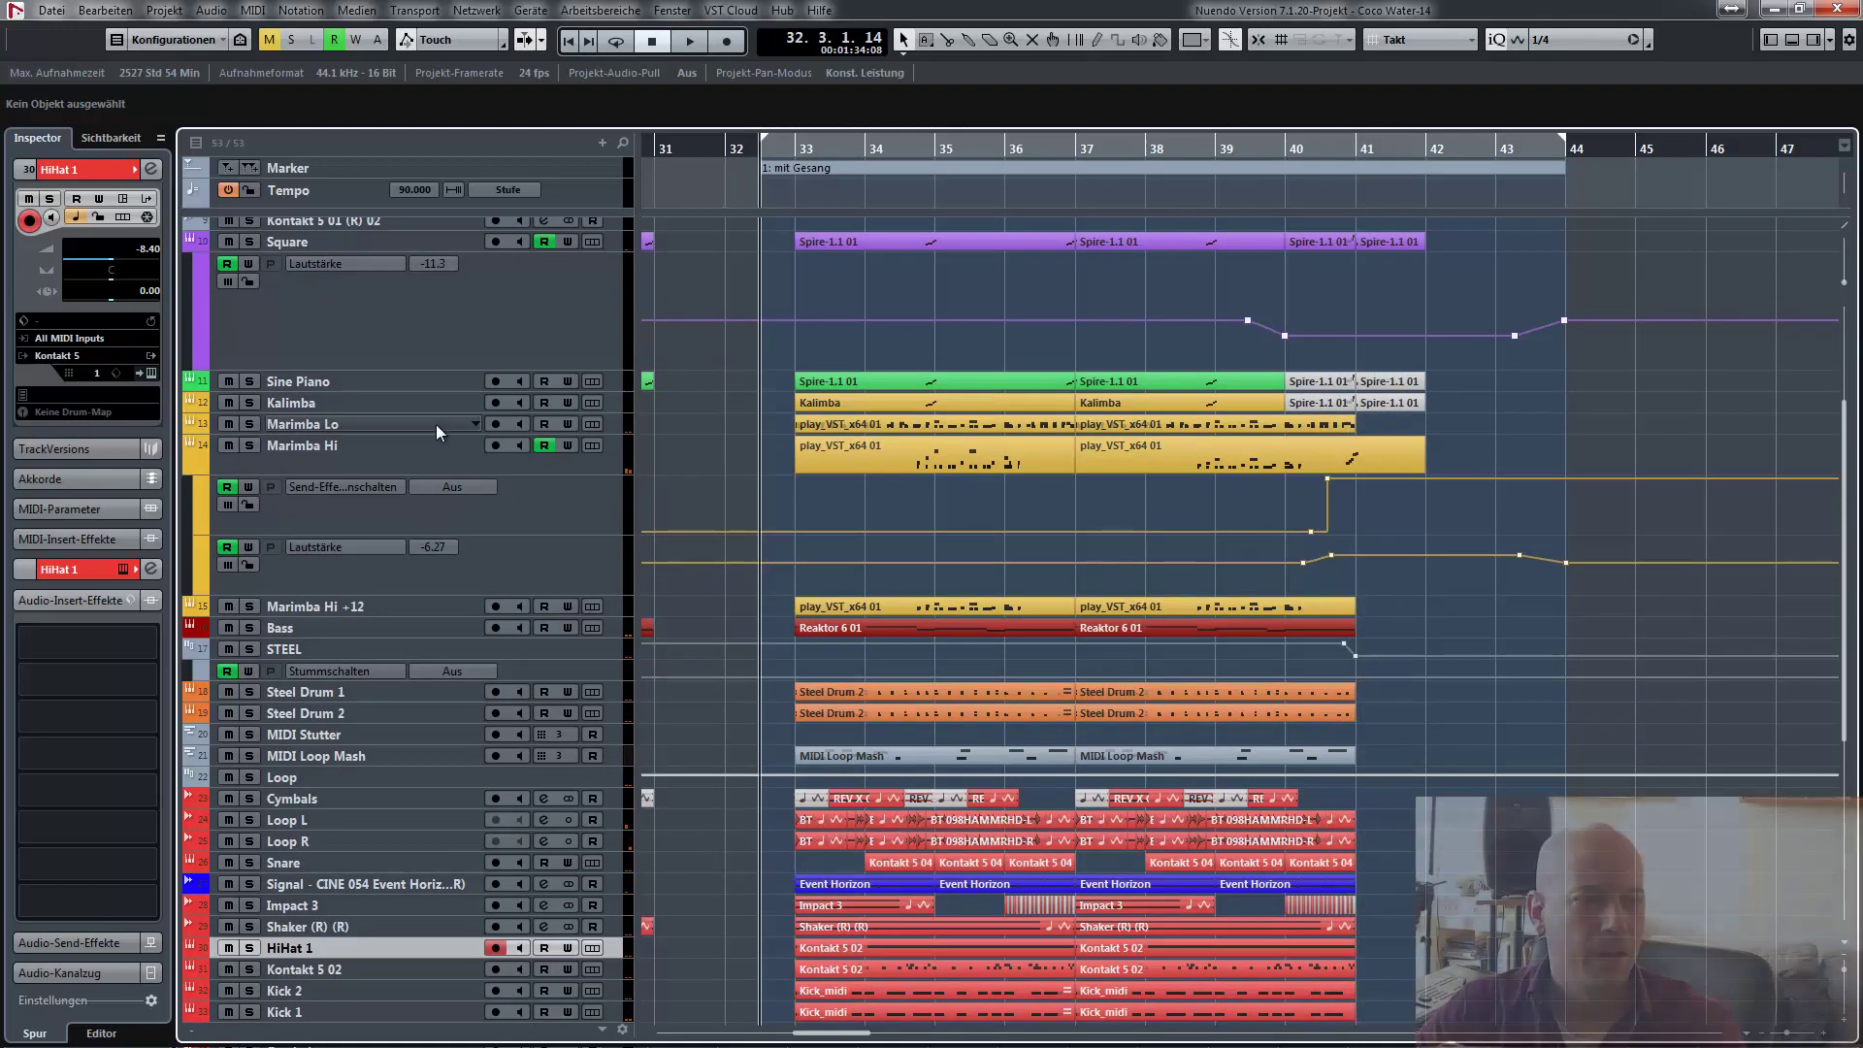
# - Select the Kalimba track and set the locator range to the first Marimba Hi clip, from bar 33 to 37
pyautogui.click(428, 406)
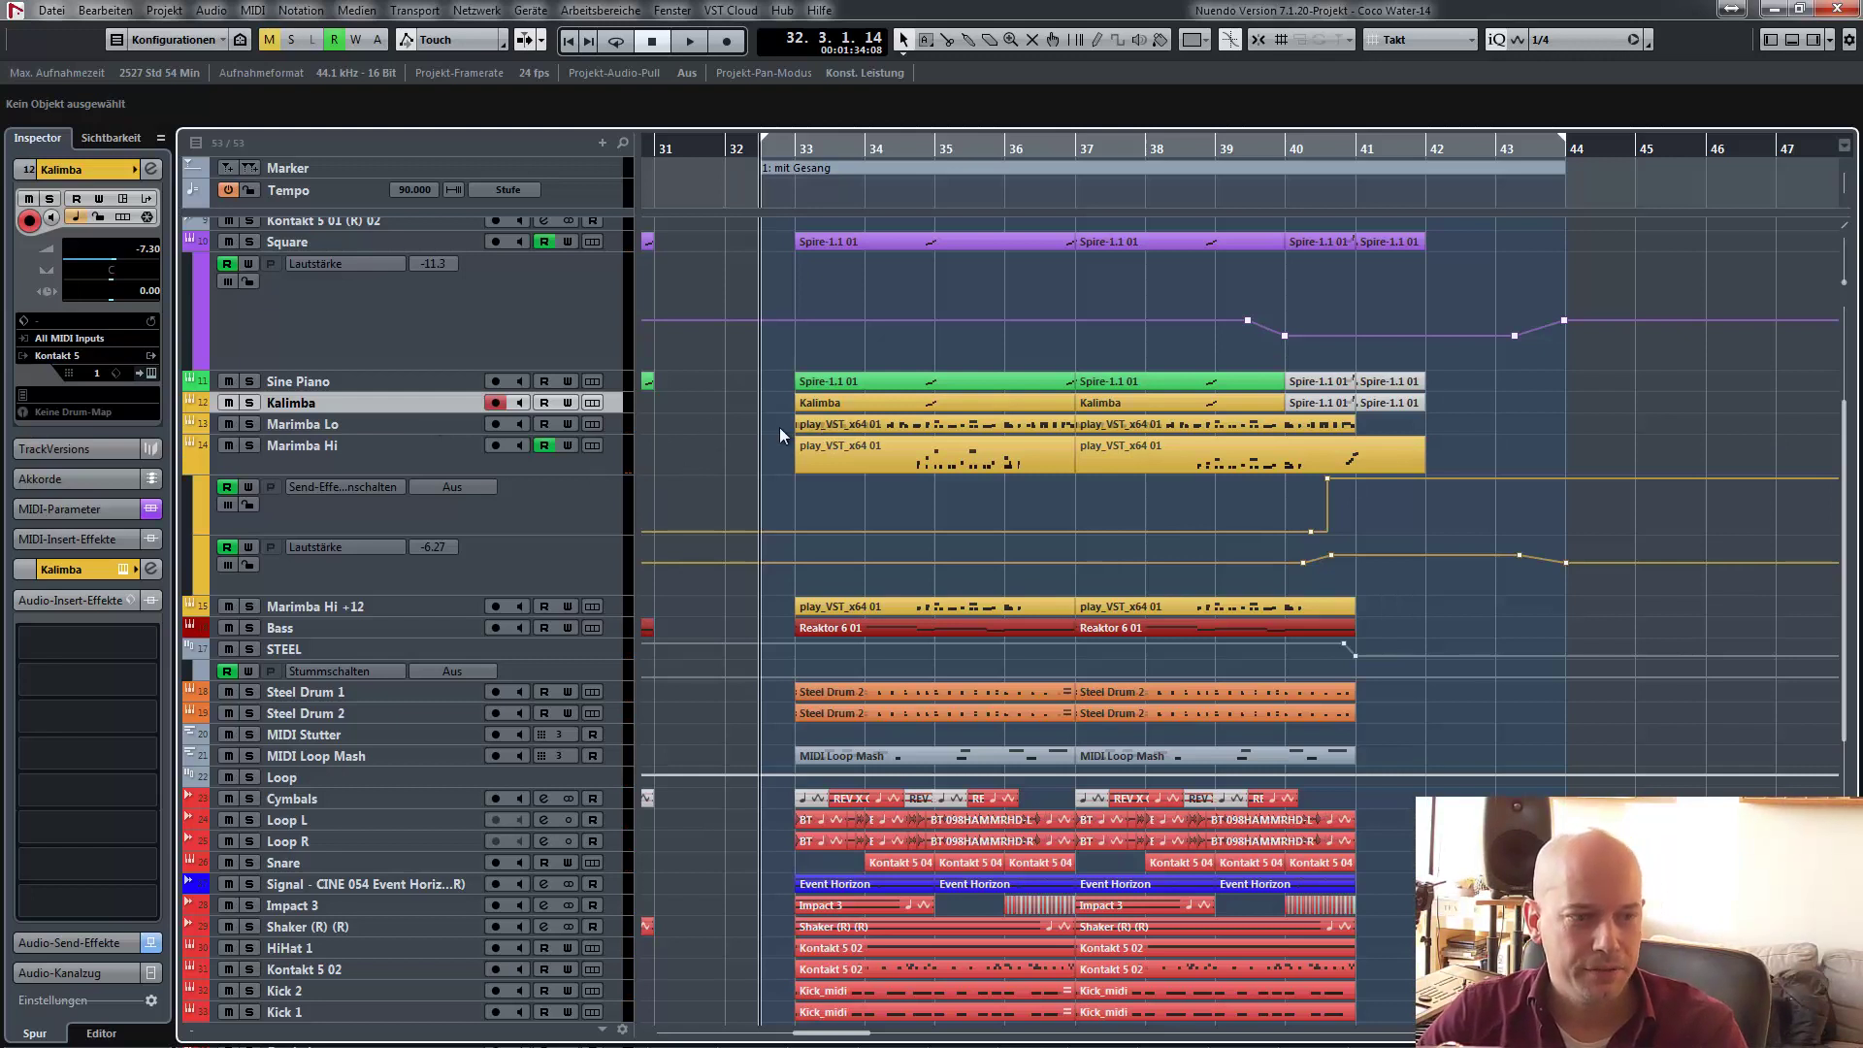
pyautogui.click(817, 456)
pyautogui.press('p')
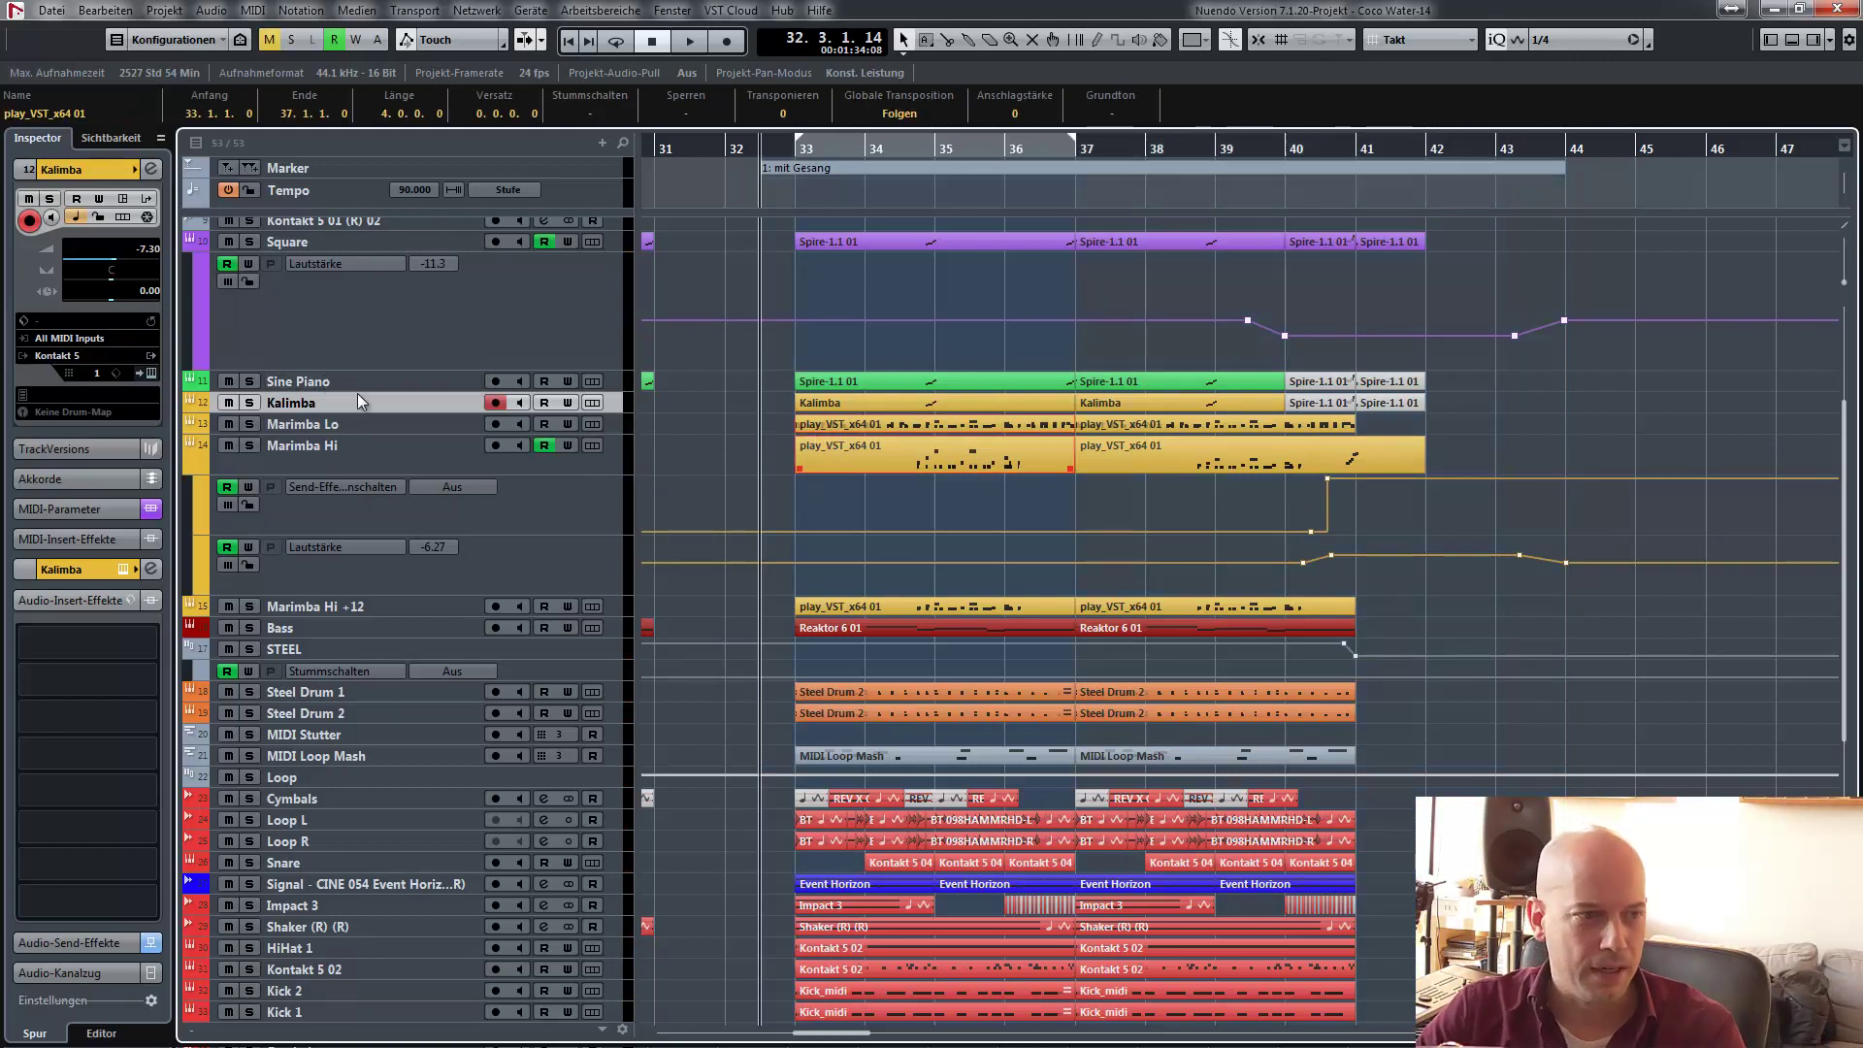
# - Solo the Kalimba track and listen to it from just before bar 35
pyautogui.press('s')
pyautogui.click(936, 146)
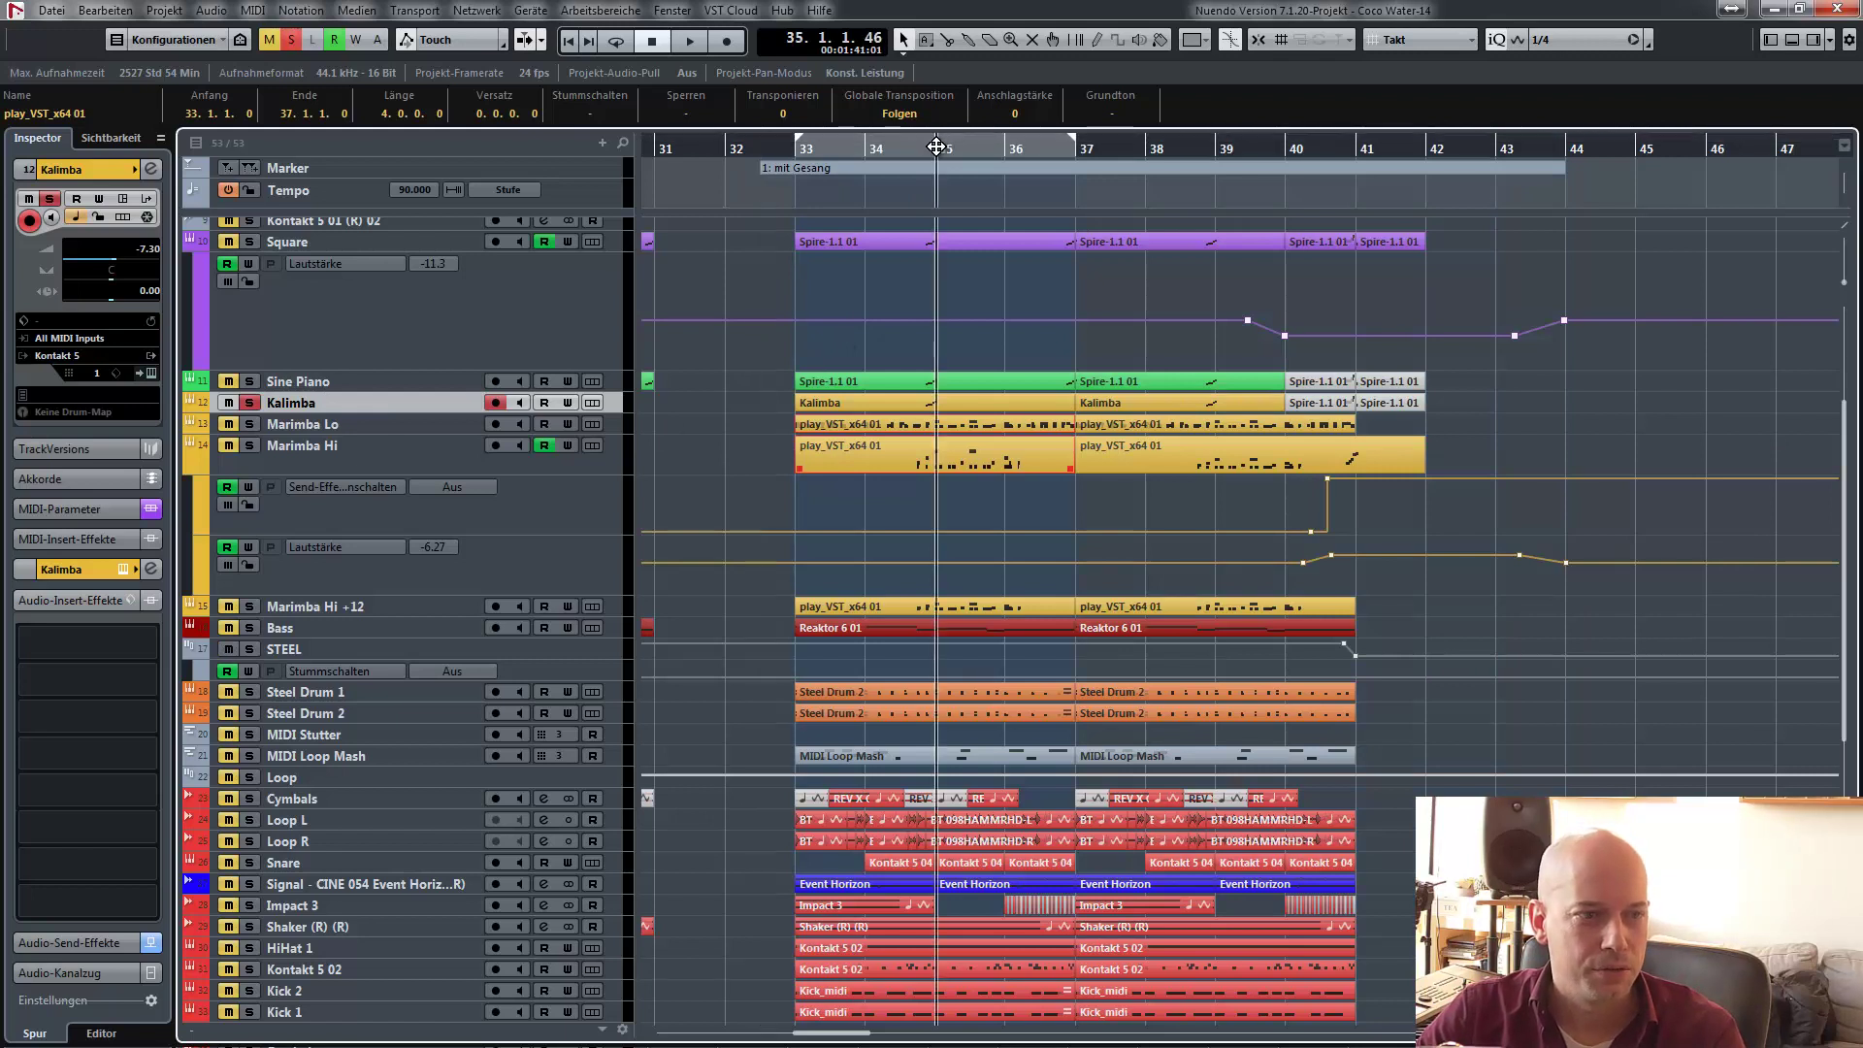
pyautogui.click(924, 145)
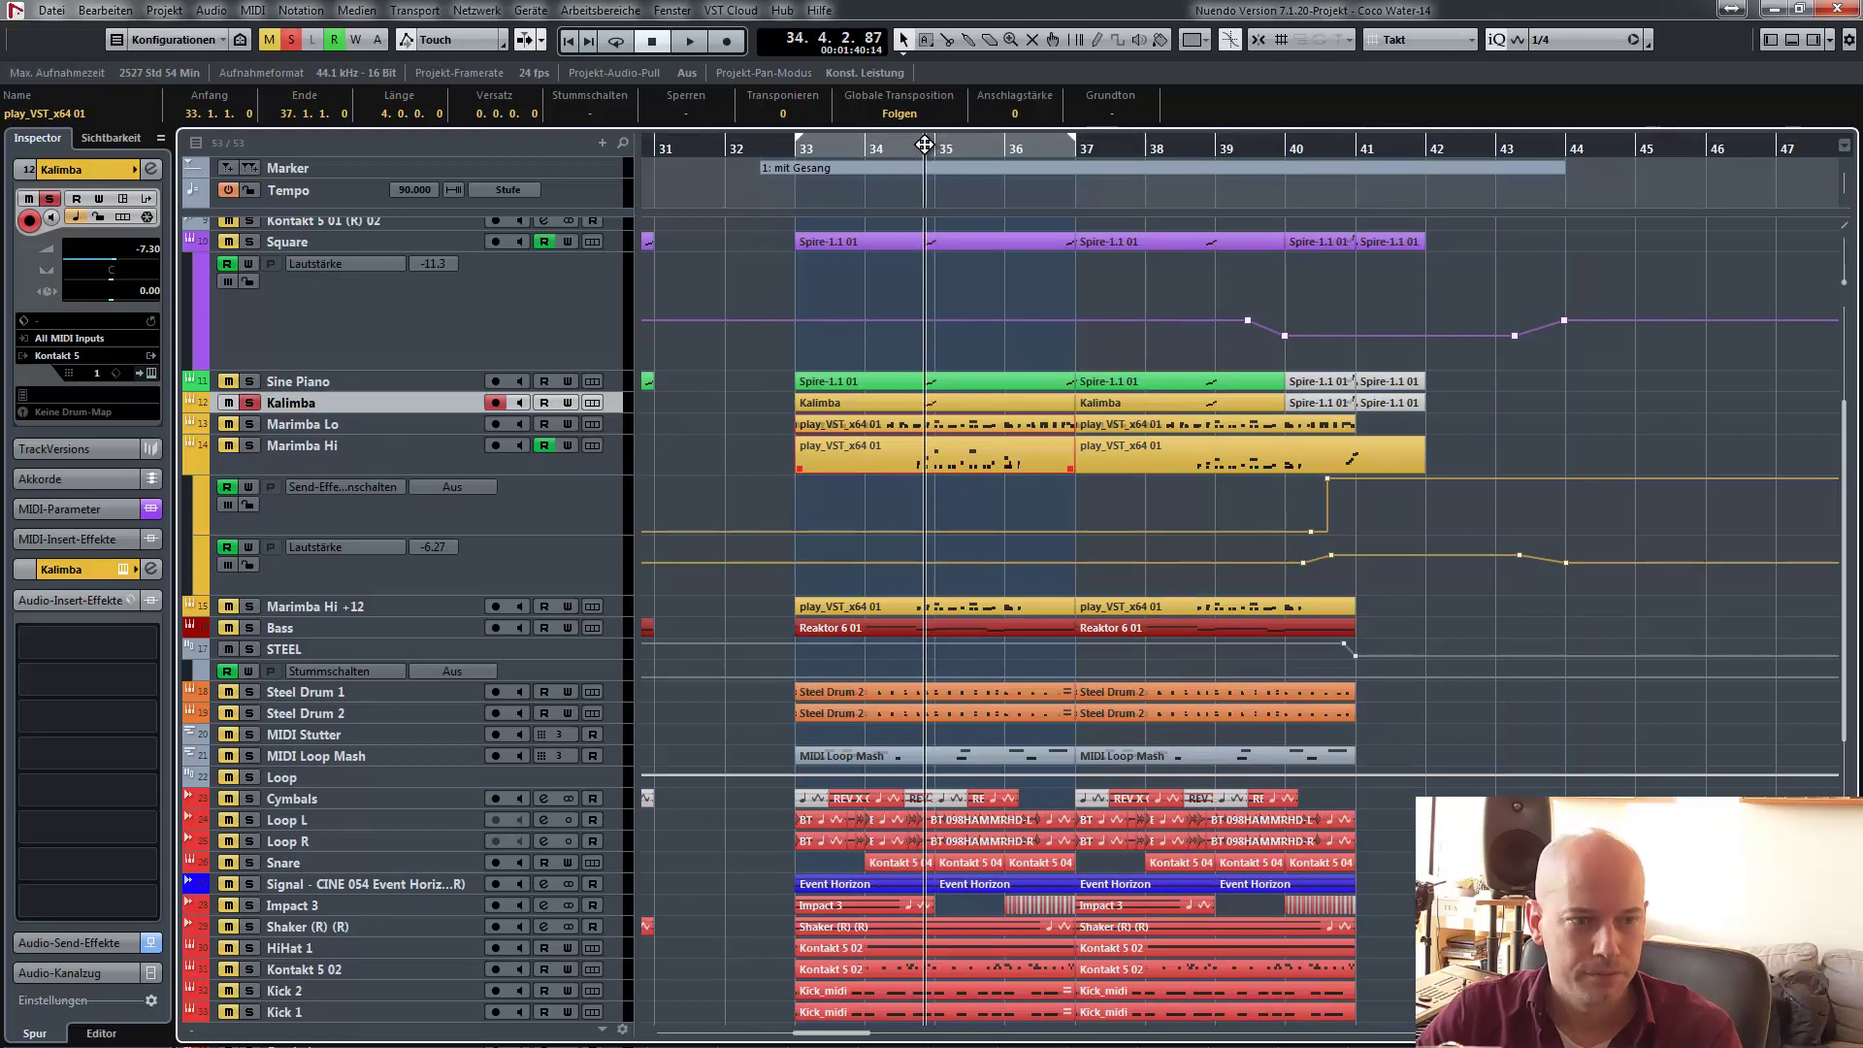
pyautogui.press('space')
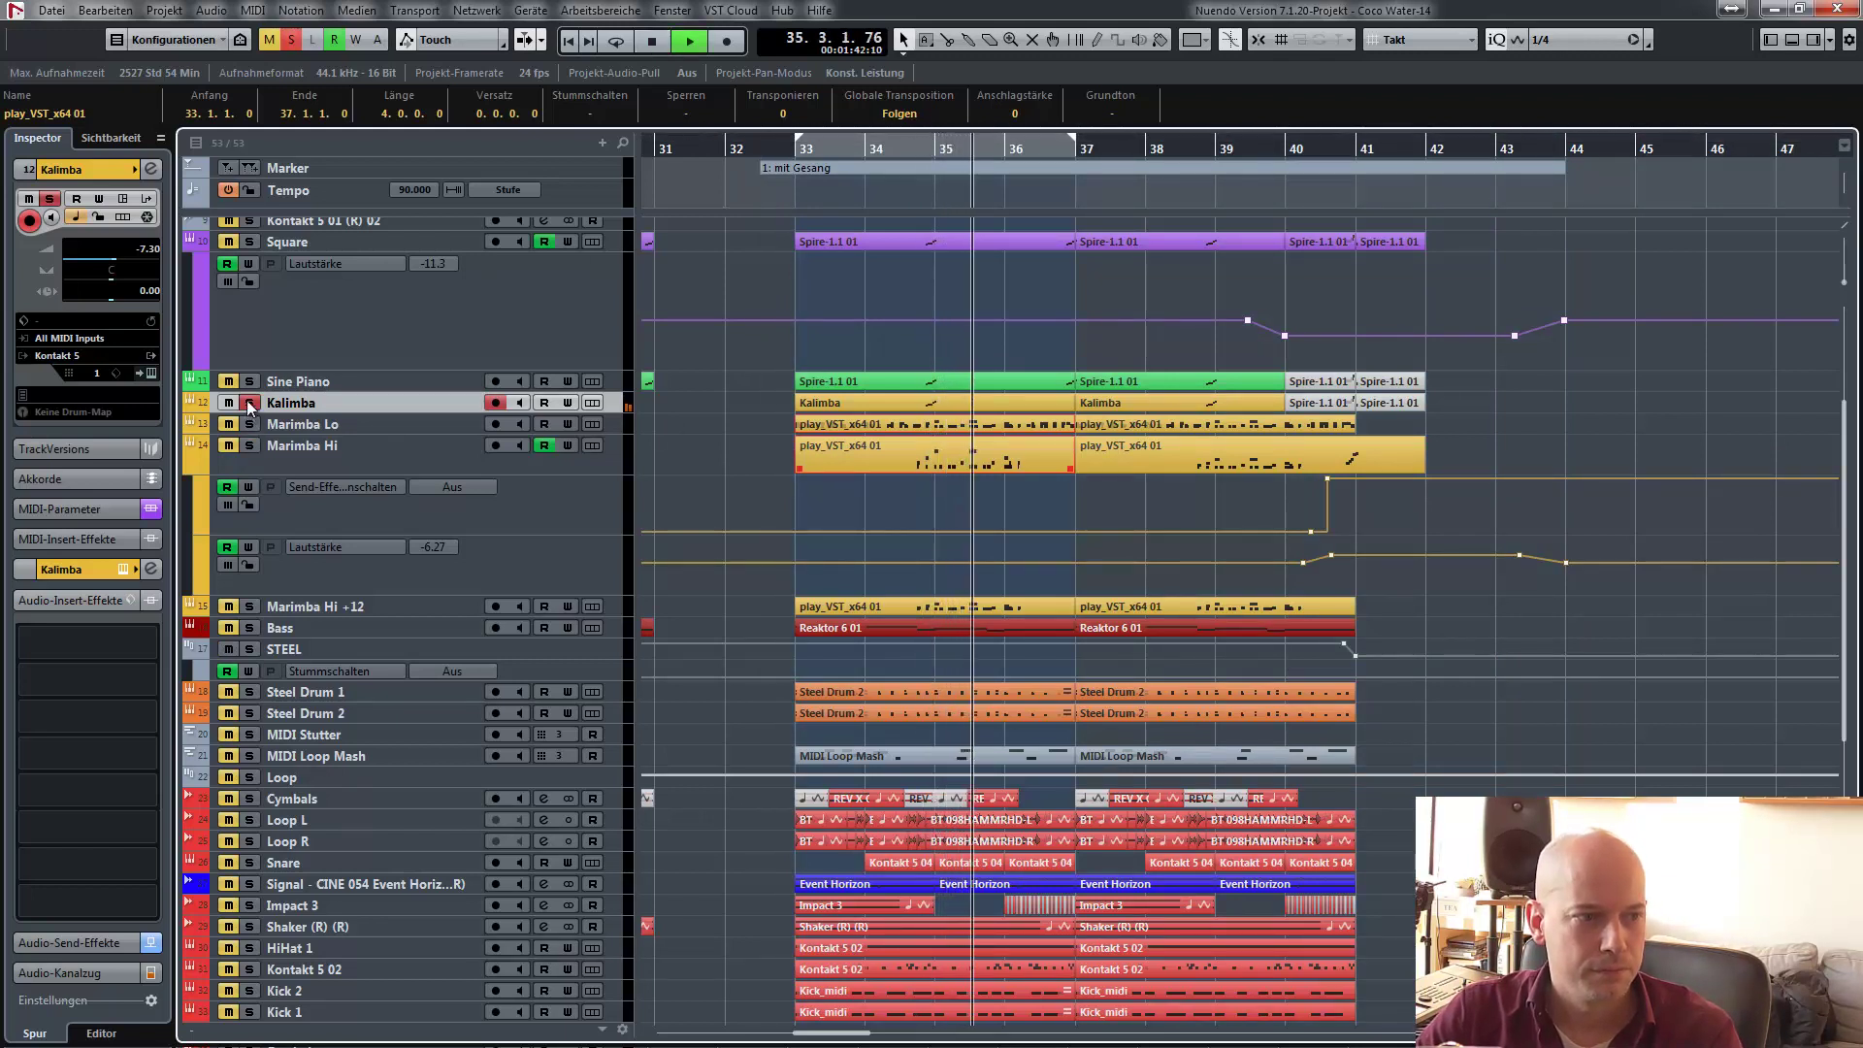
pyautogui.press('space')
# - Solo the Marimba Lo track and listen to it from the start of the locator range at bar 33
pyautogui.click(352, 424)
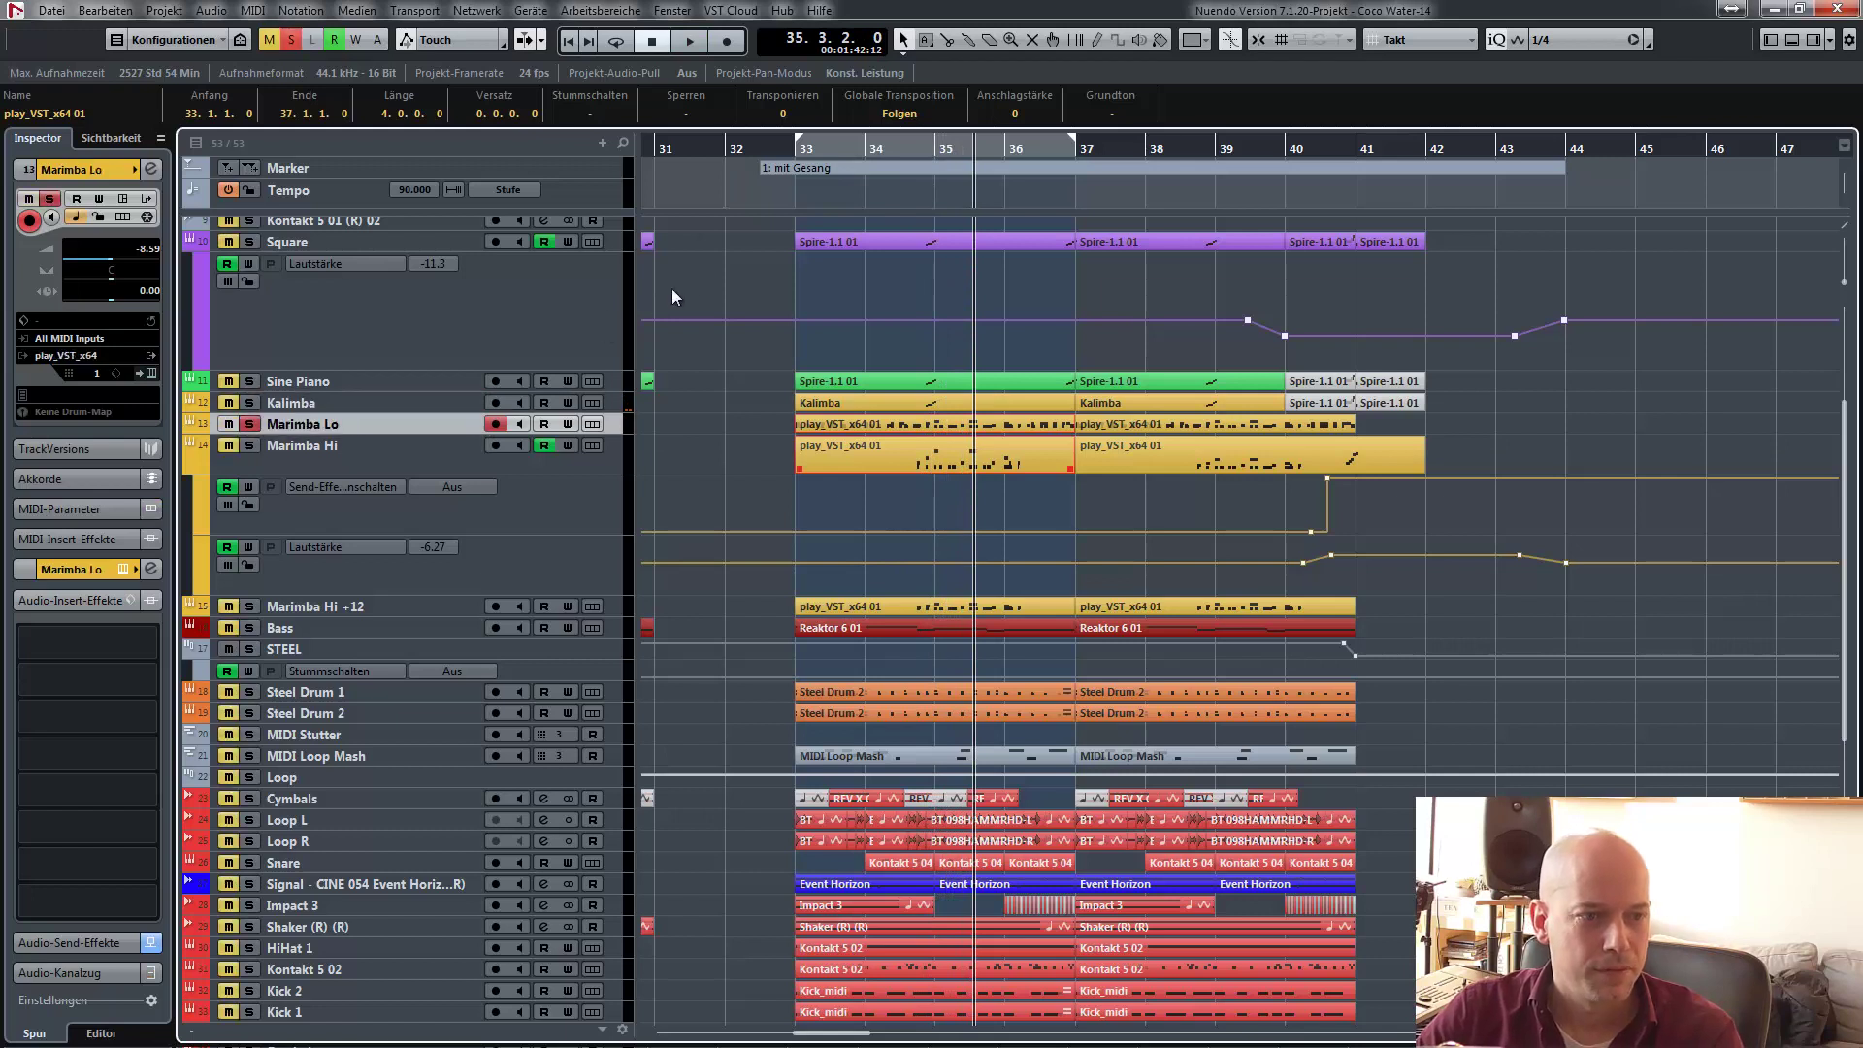
pyautogui.press('KP_1')
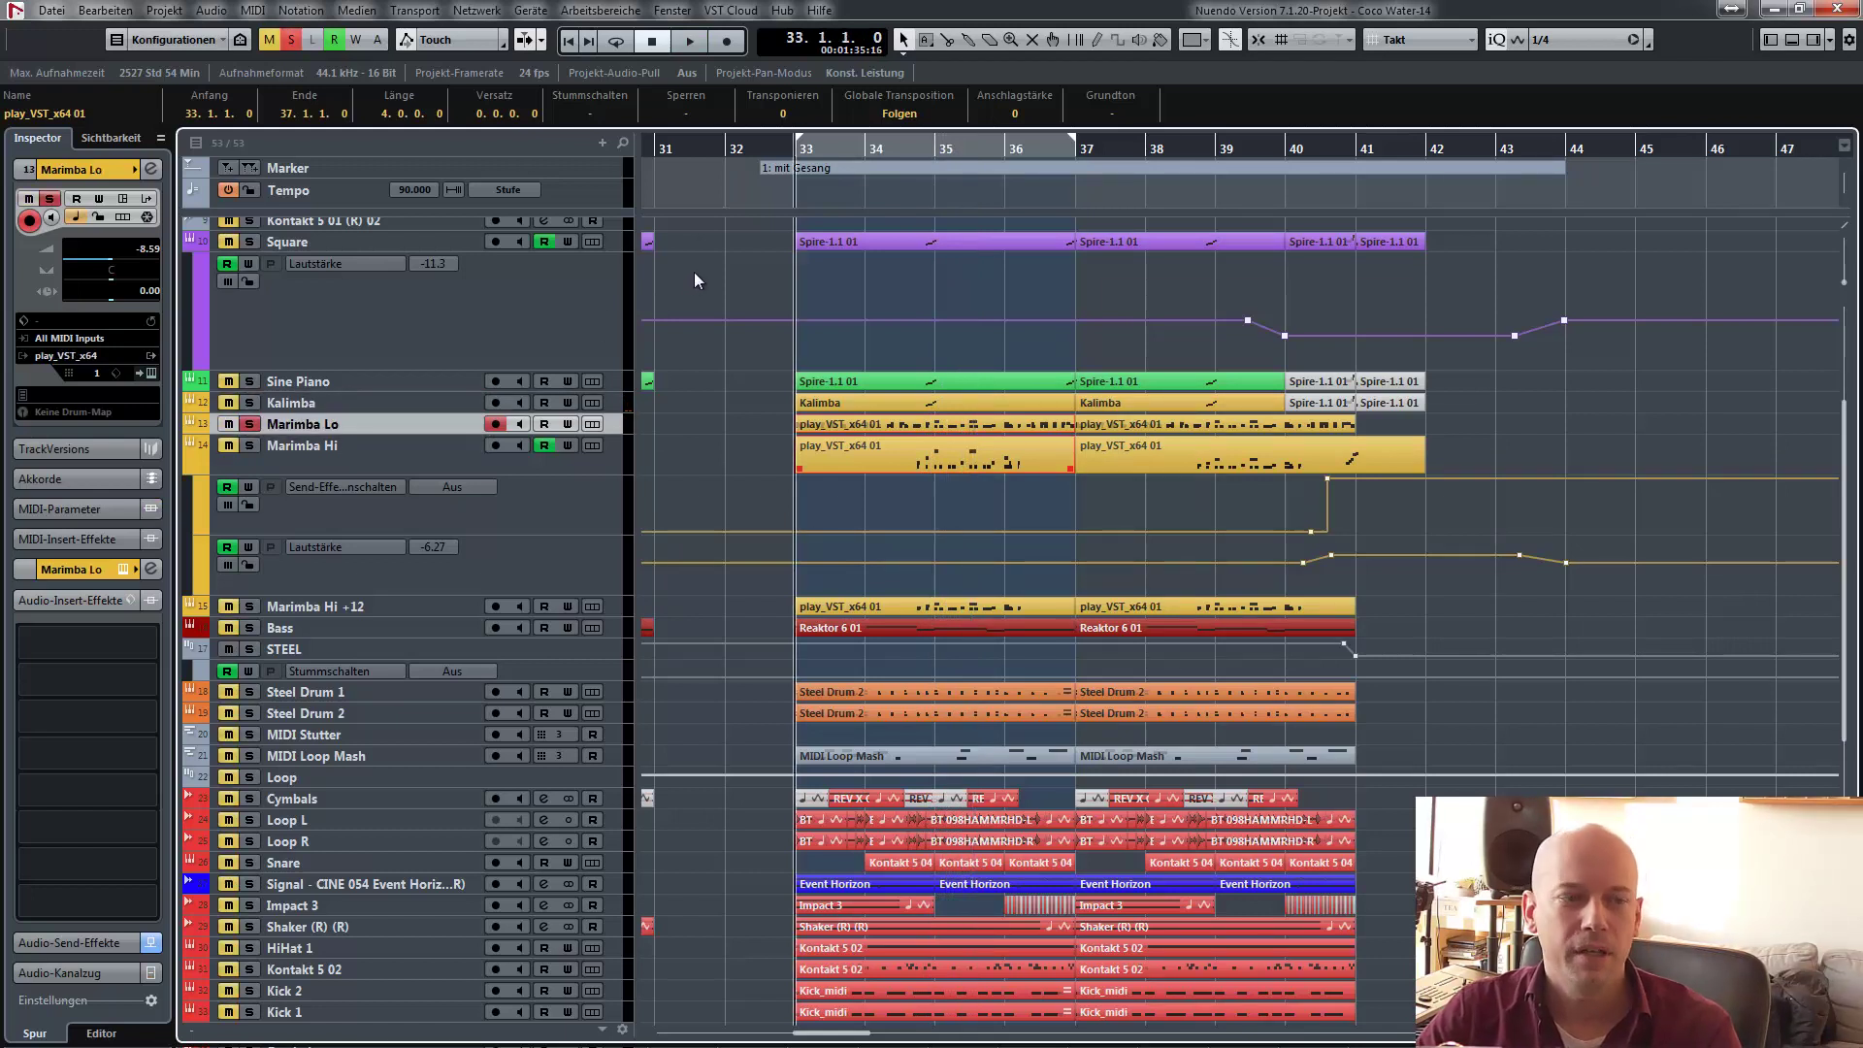
pyautogui.press('space')
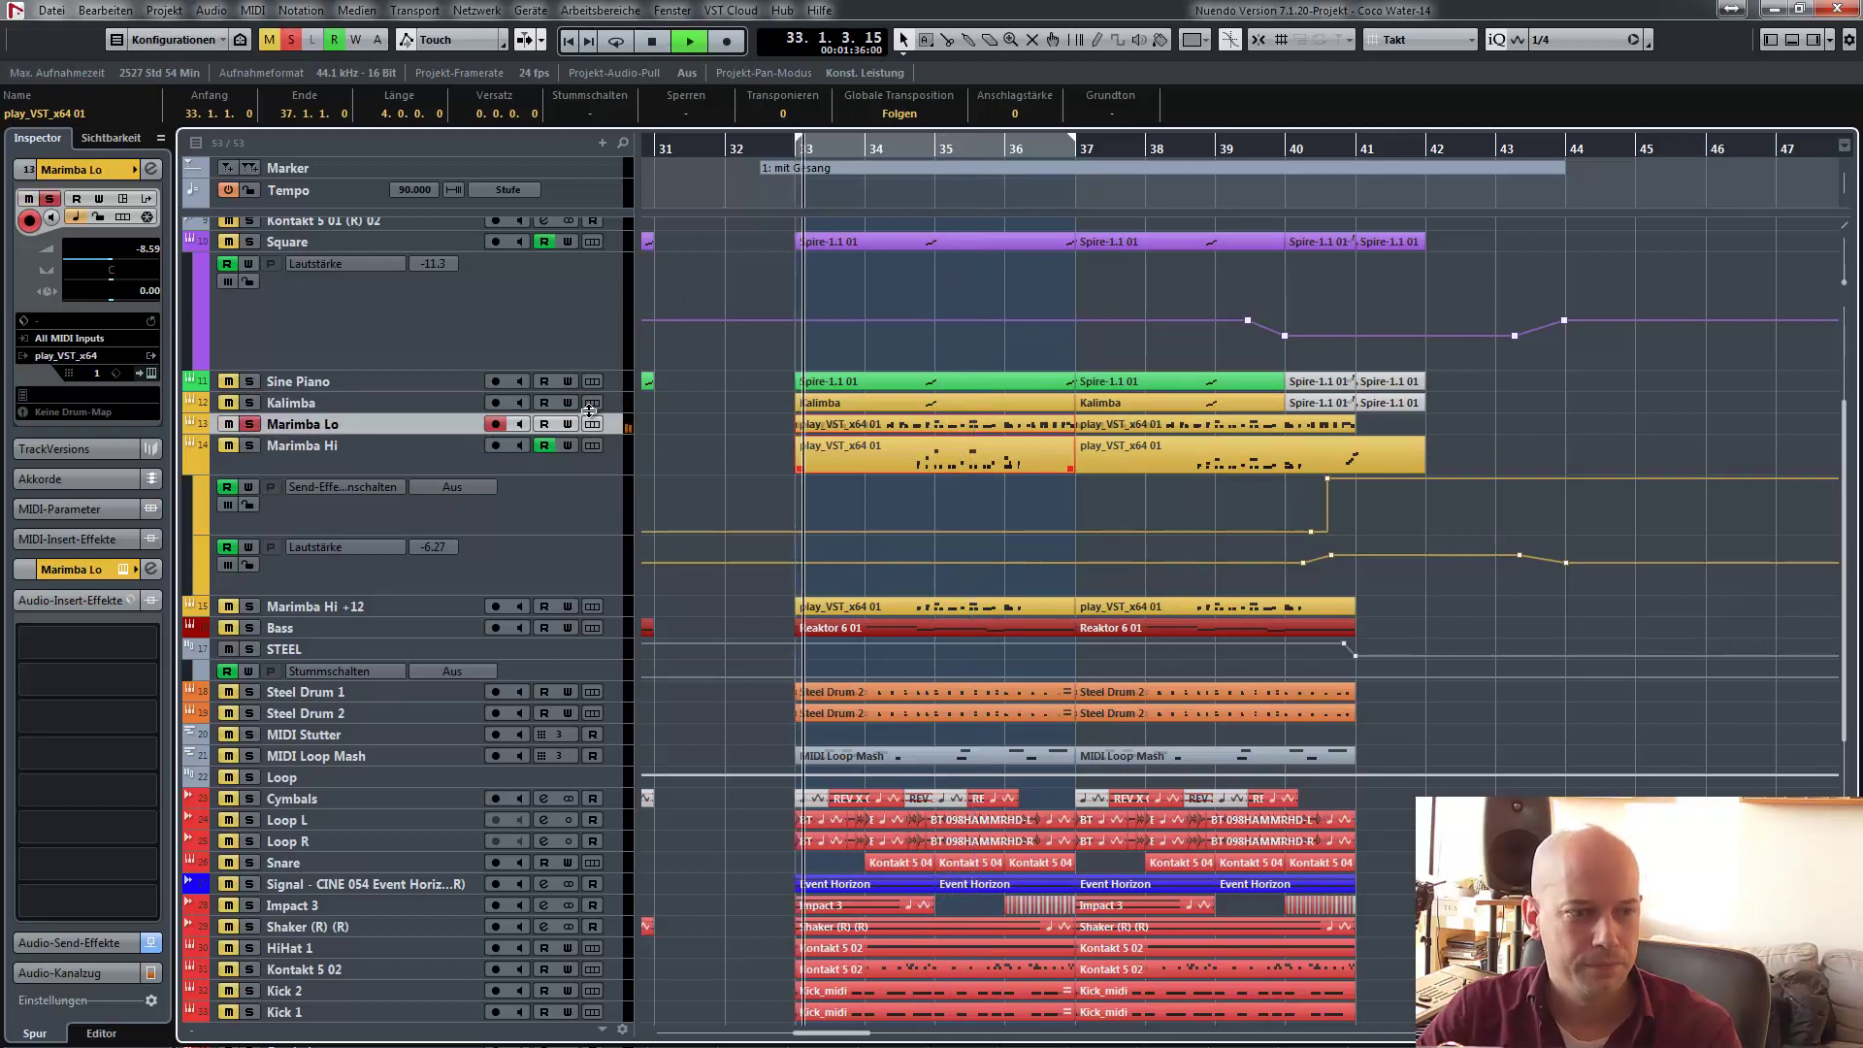
pyautogui.press('space')
# - Solo only the Marimba Hi track, listen to it from the middle of bar 34, and turn its solo off again
pyautogui.keyDown('ctrl'); pyautogui.click(250, 445); pyautogui.keyUp('ctrl')
pyautogui.click(902, 153)
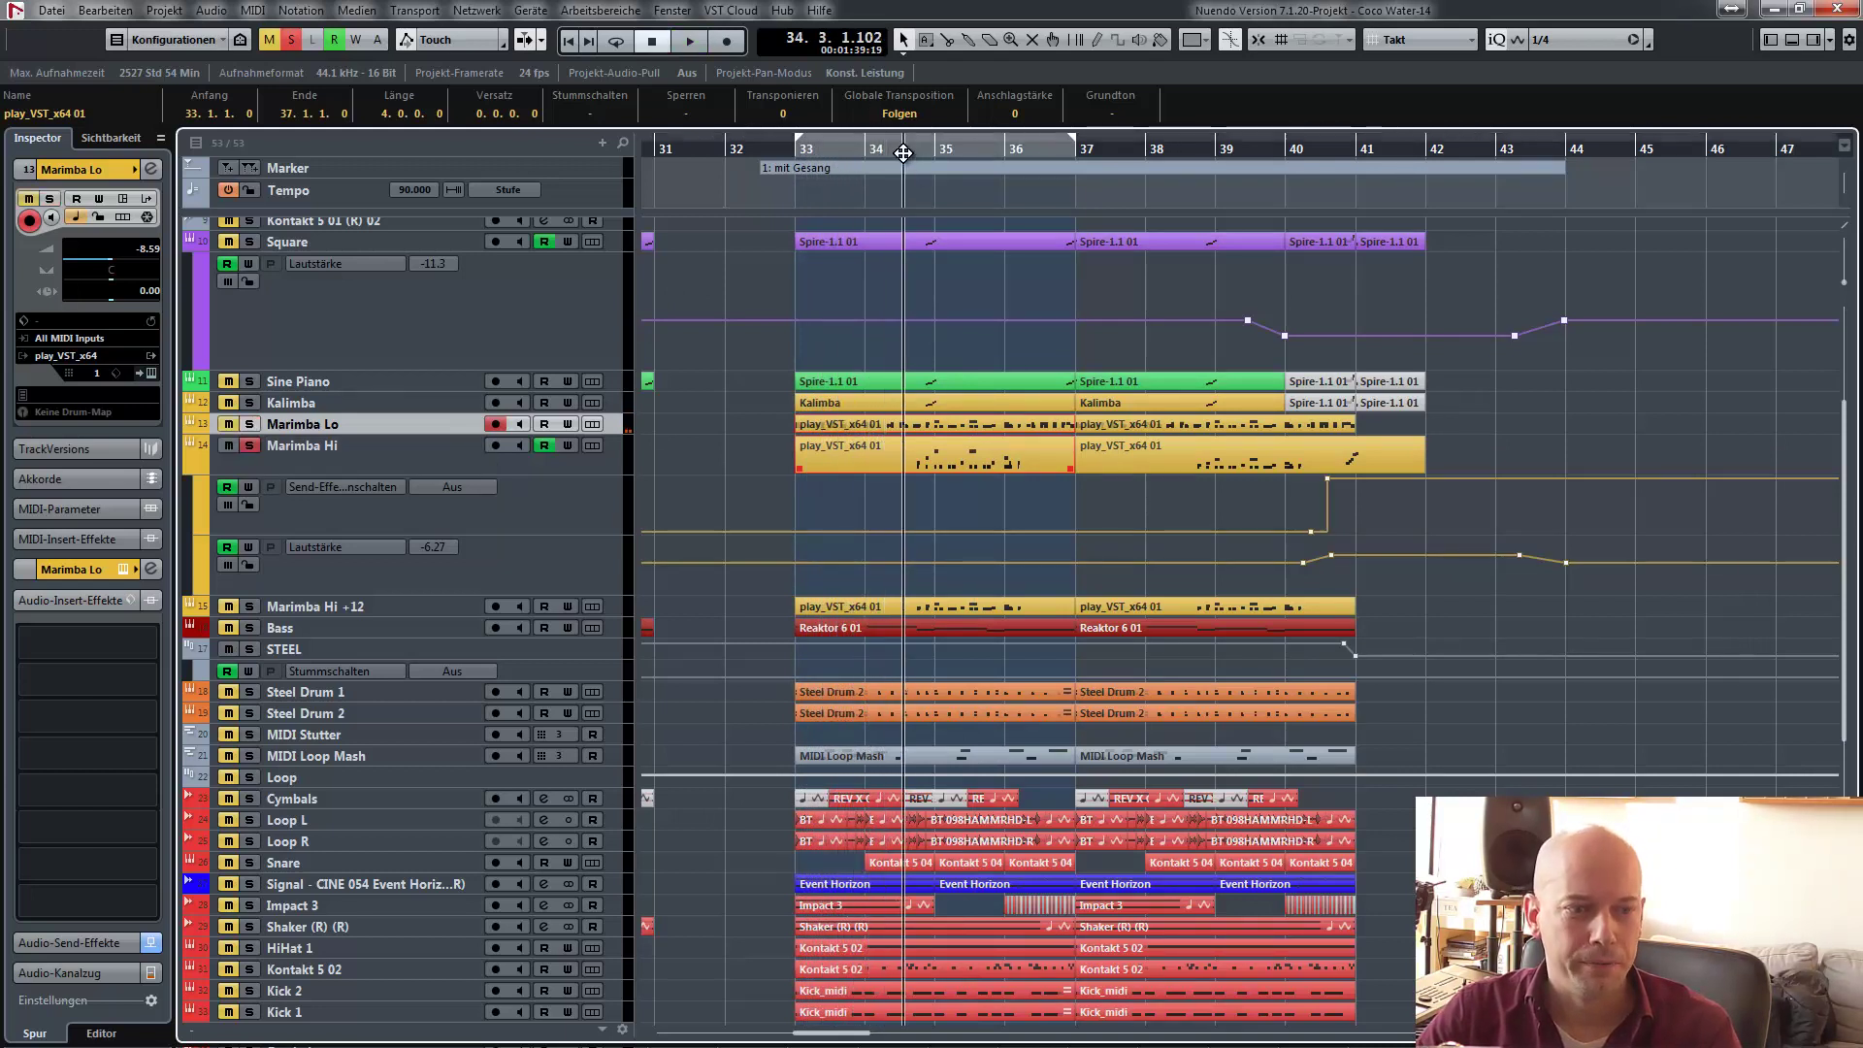
pyautogui.press('space')
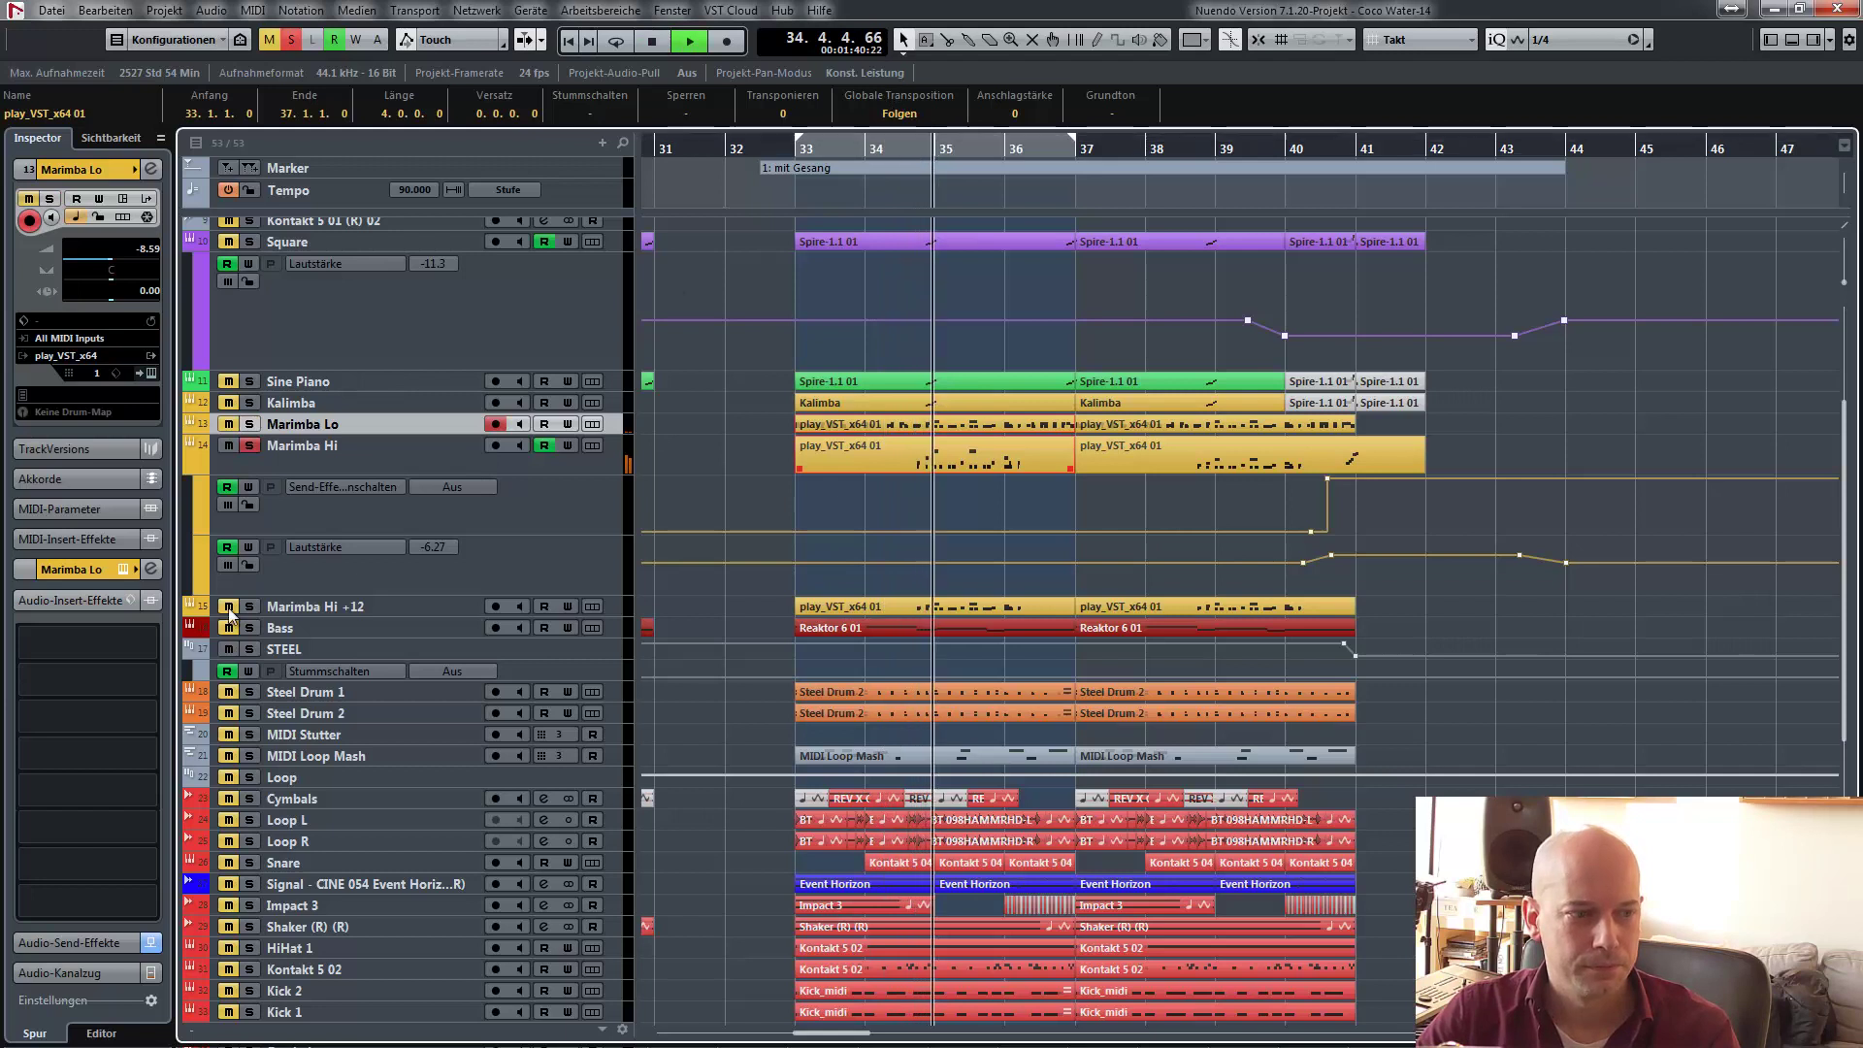
pyautogui.press('space')
pyautogui.click(248, 446)
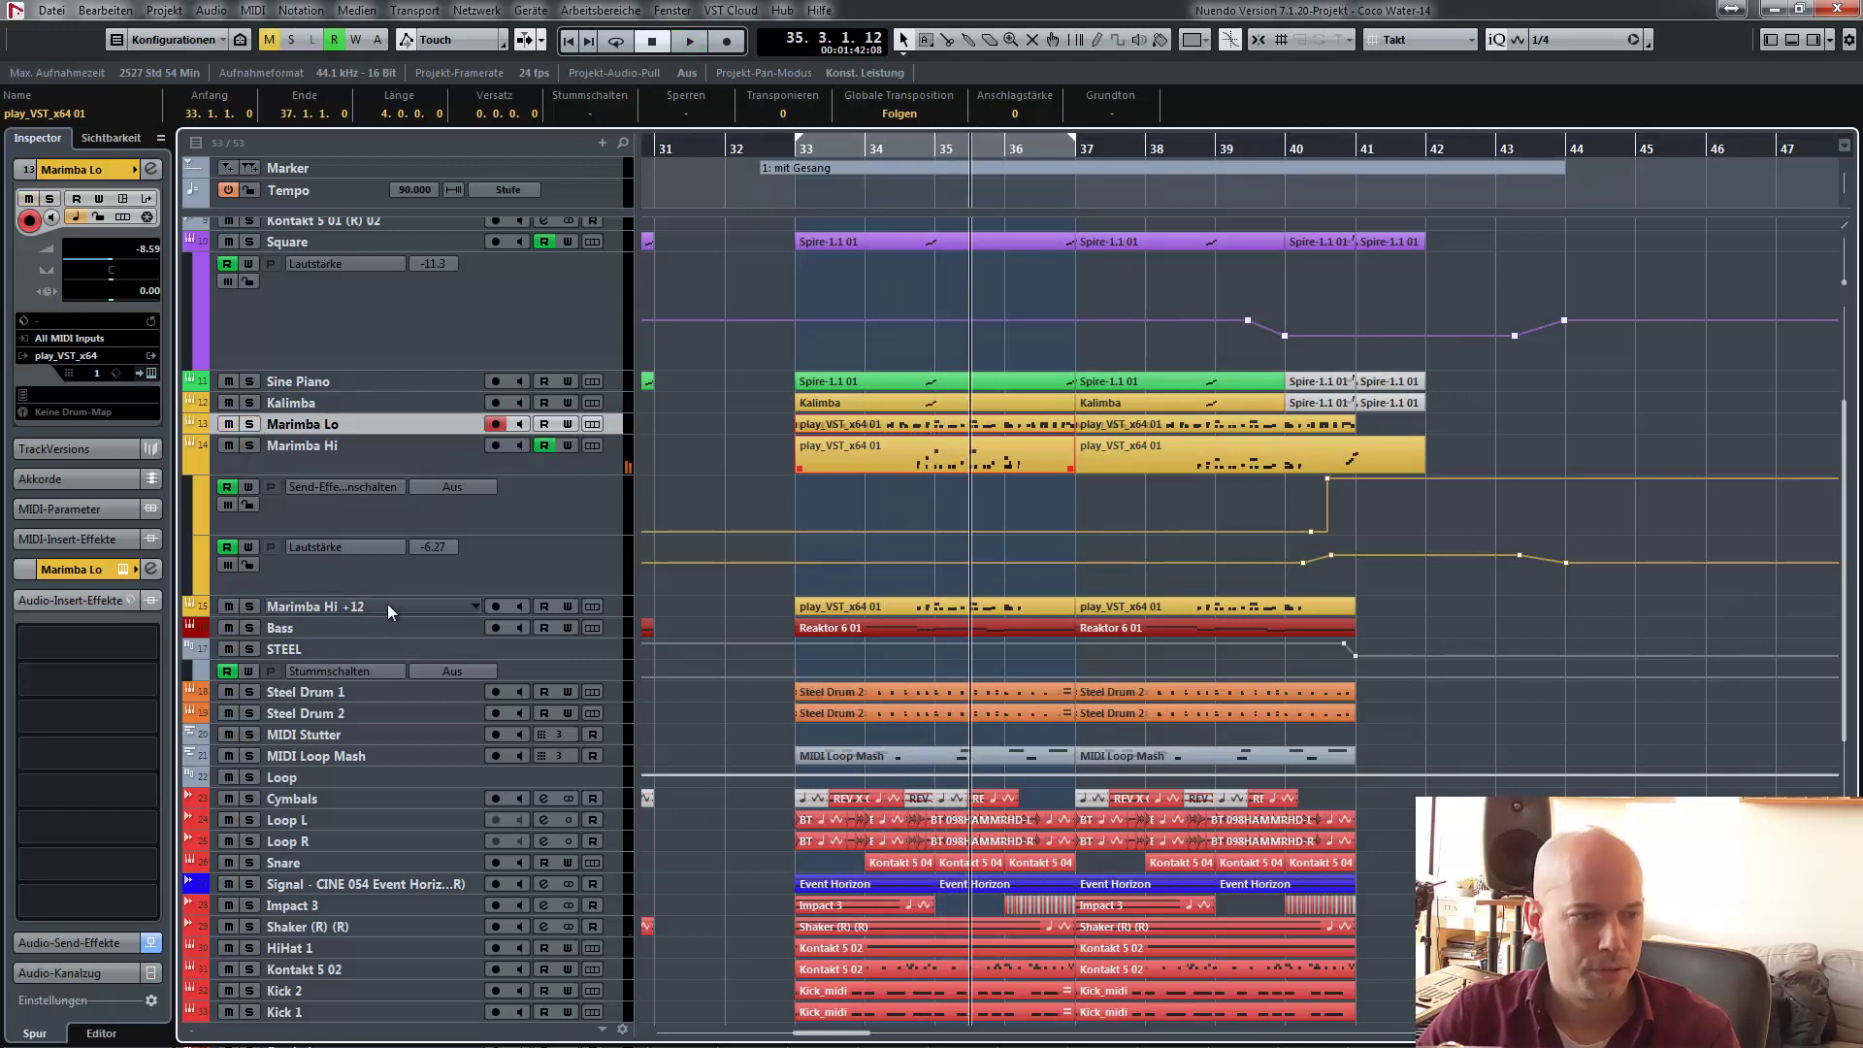
# - Solo the Marimba Hi +12 track, listen to it from the second half of bar 34, and turn its solo off again
pyautogui.click(387, 604)
pyautogui.press('s')
pyautogui.click(912, 149)
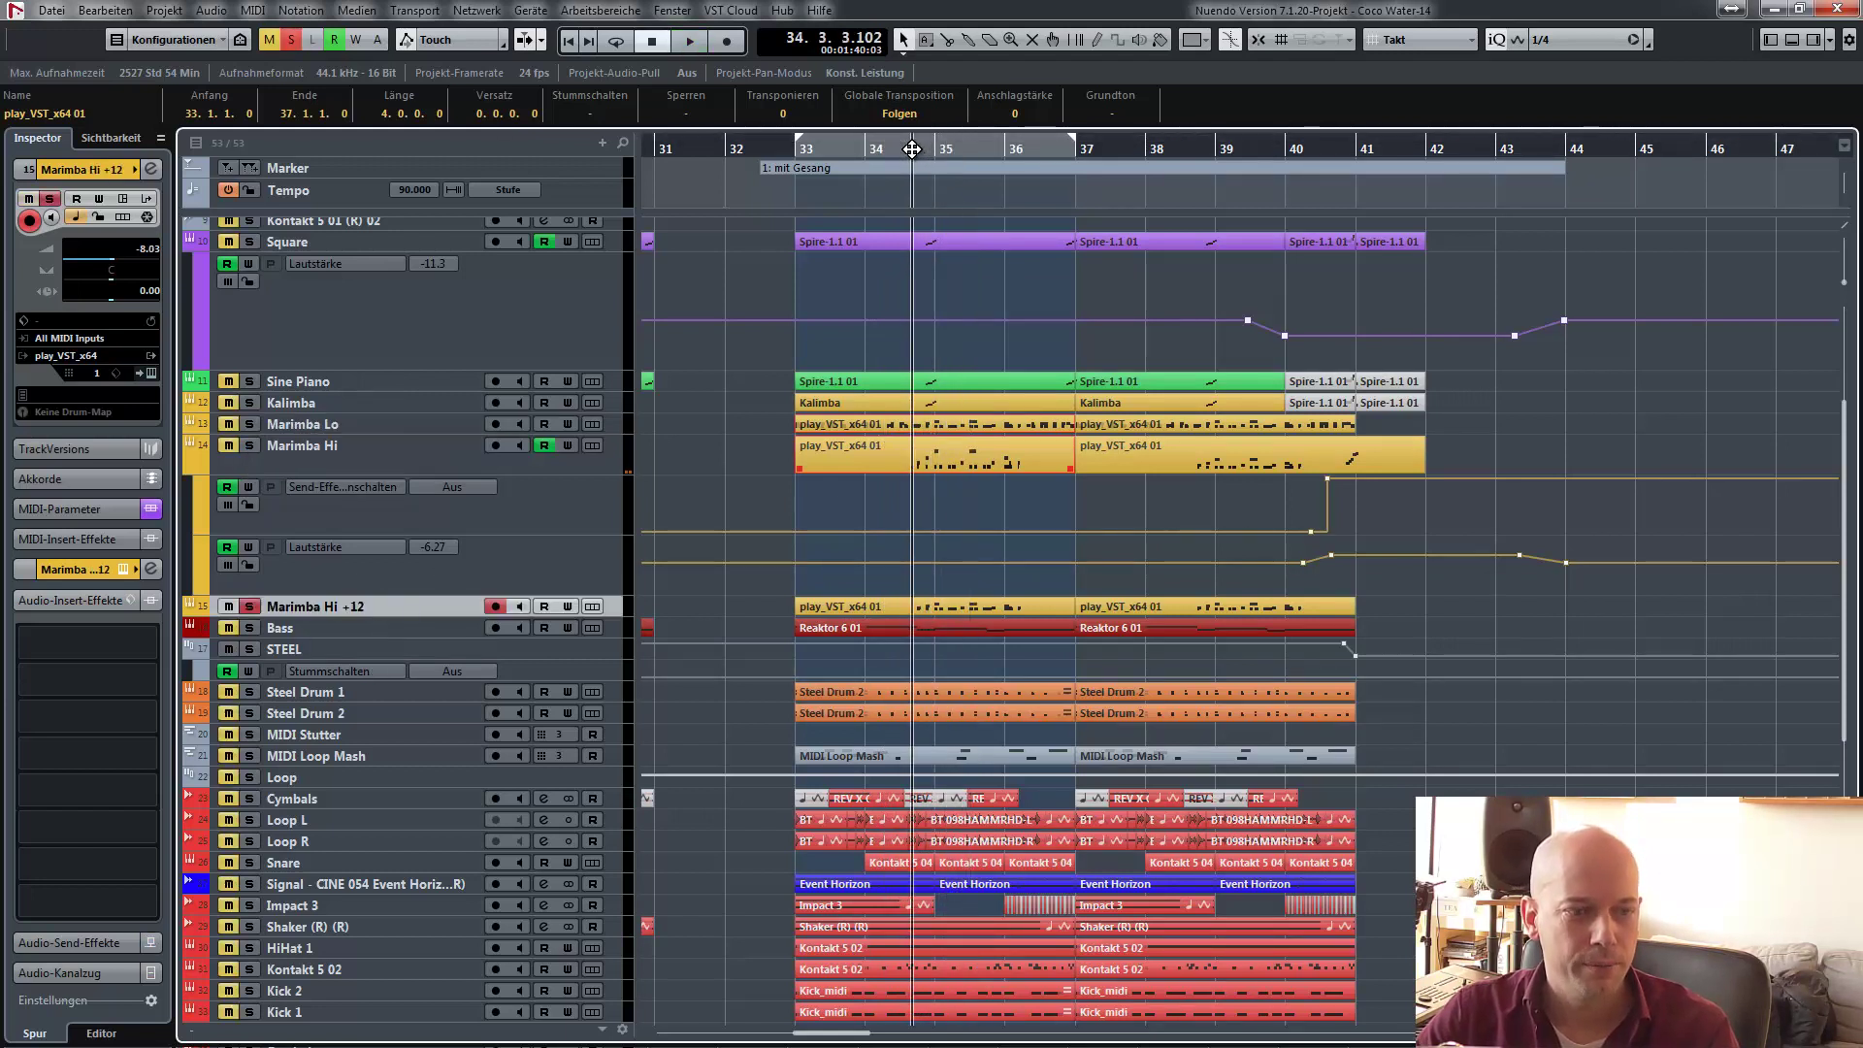
pyautogui.press('space')
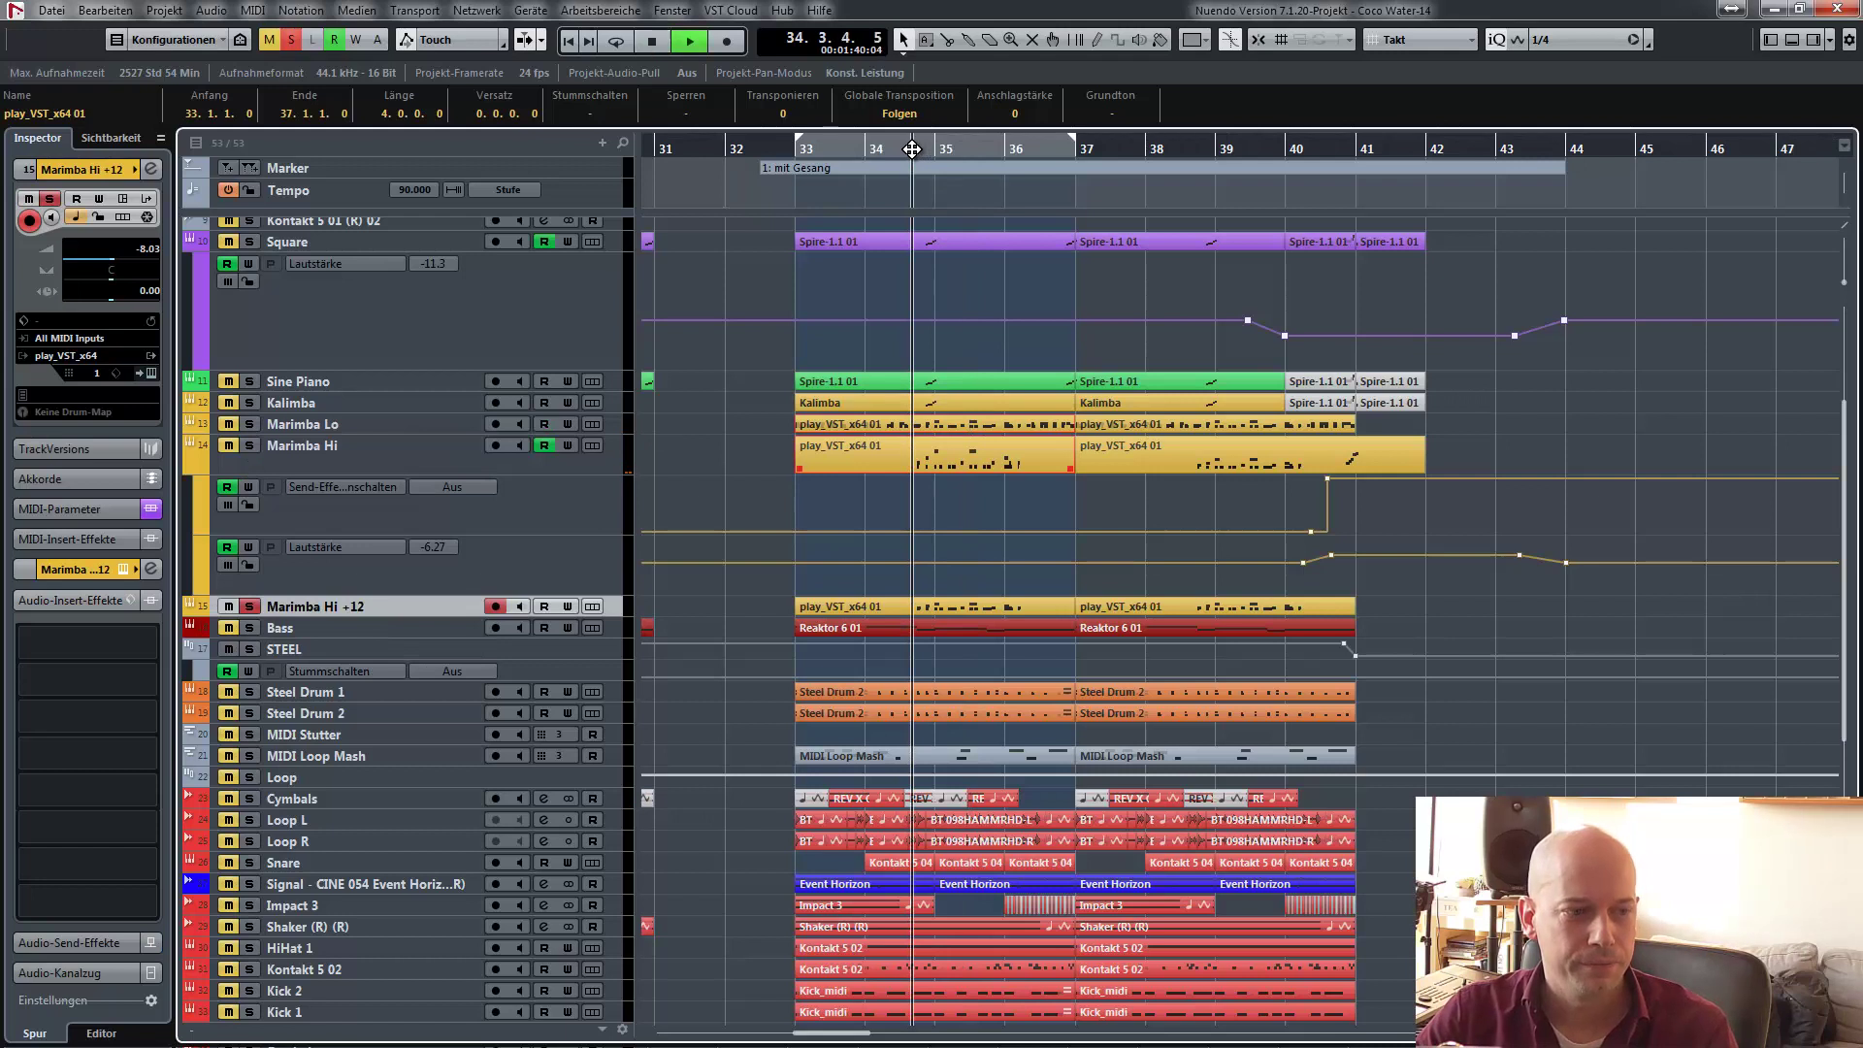
pyautogui.click(252, 608)
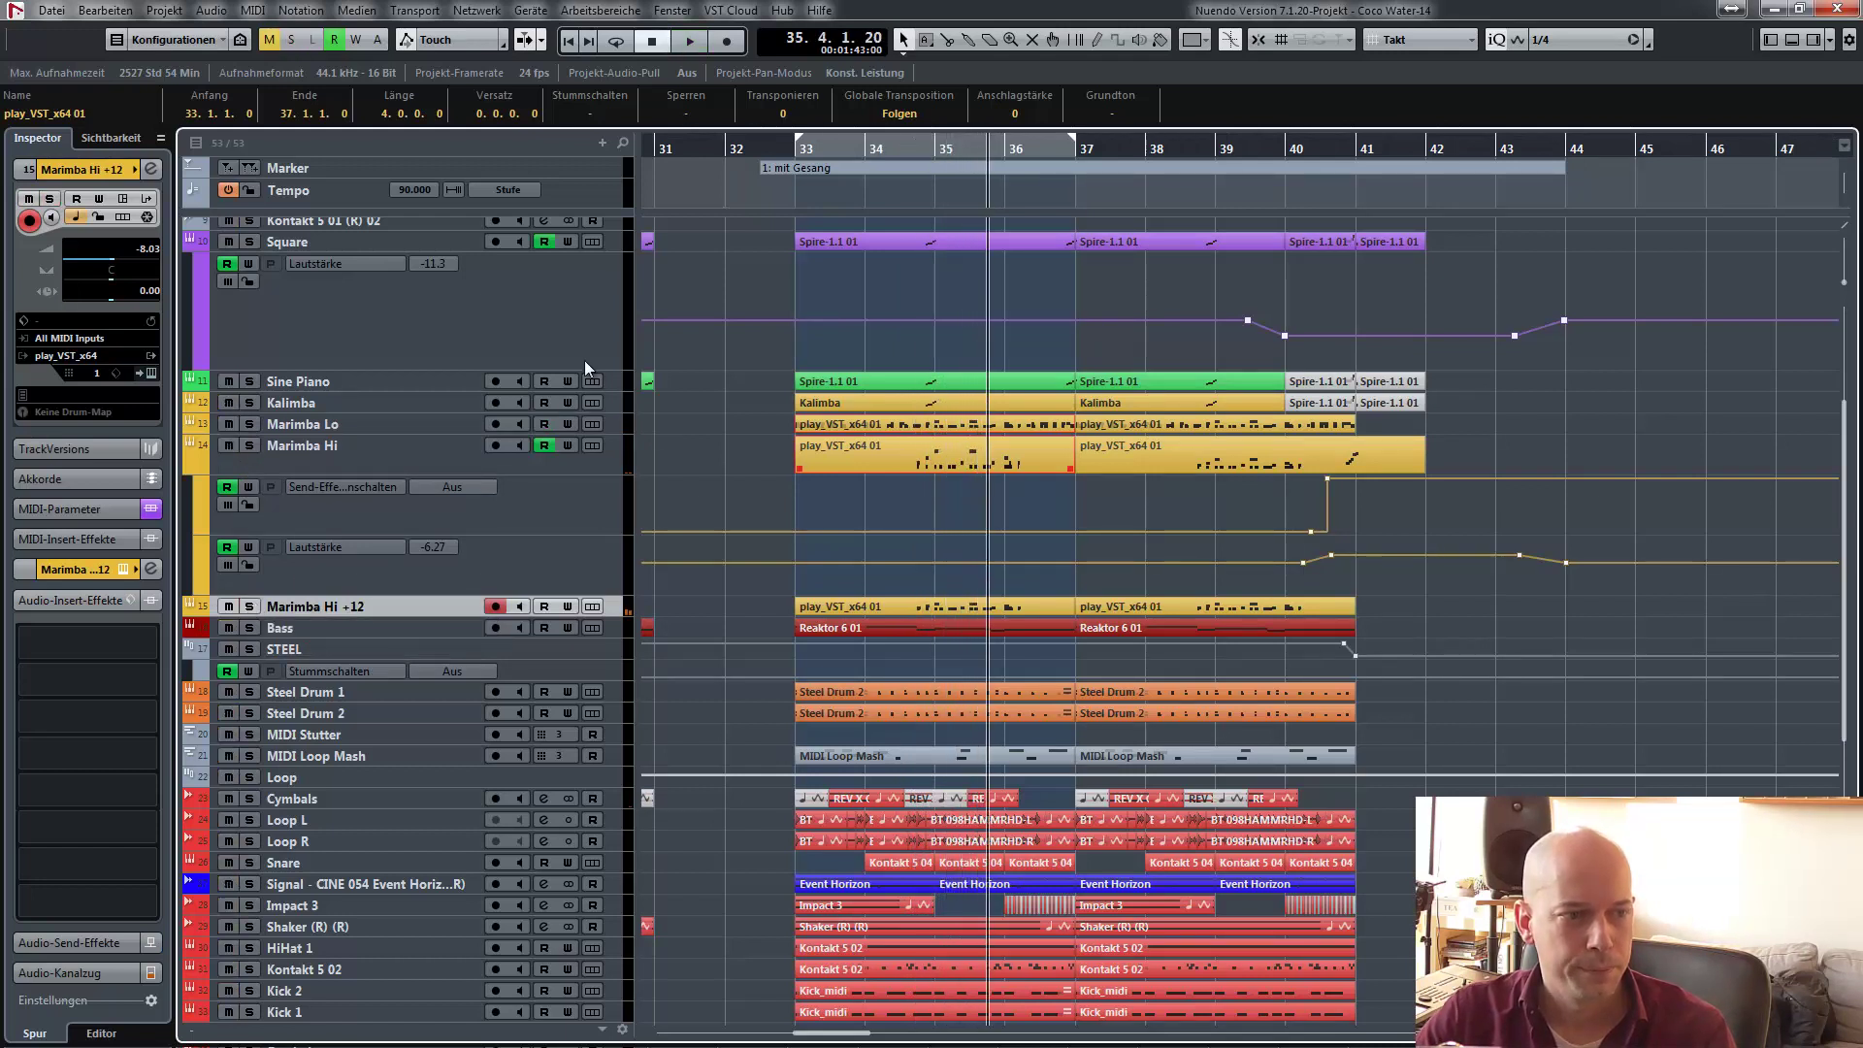
# - Select the four tracks from Kalimba to Marimba Hi +12 and show the audio channel strip in the Inspector
pyautogui.click(419, 400)
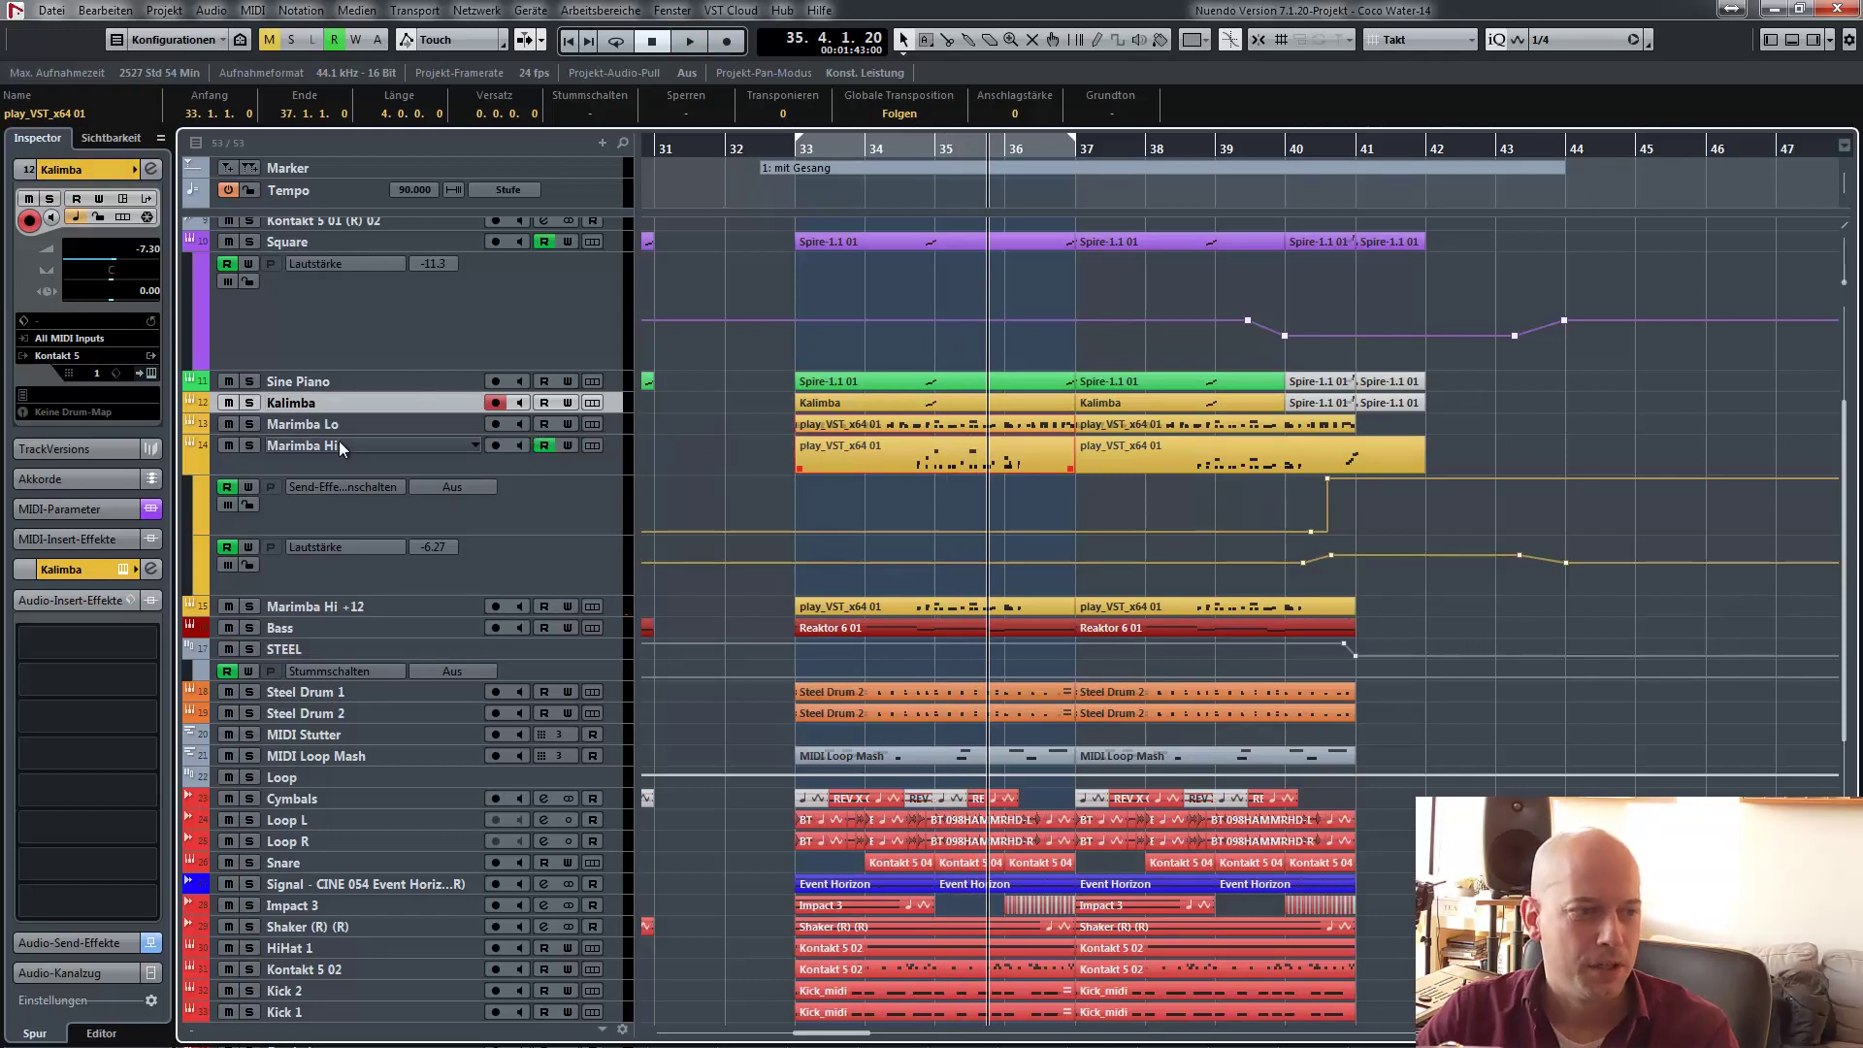
pyautogui.keyDown('shift'); pyautogui.click(310, 609); pyautogui.keyUp('shift')
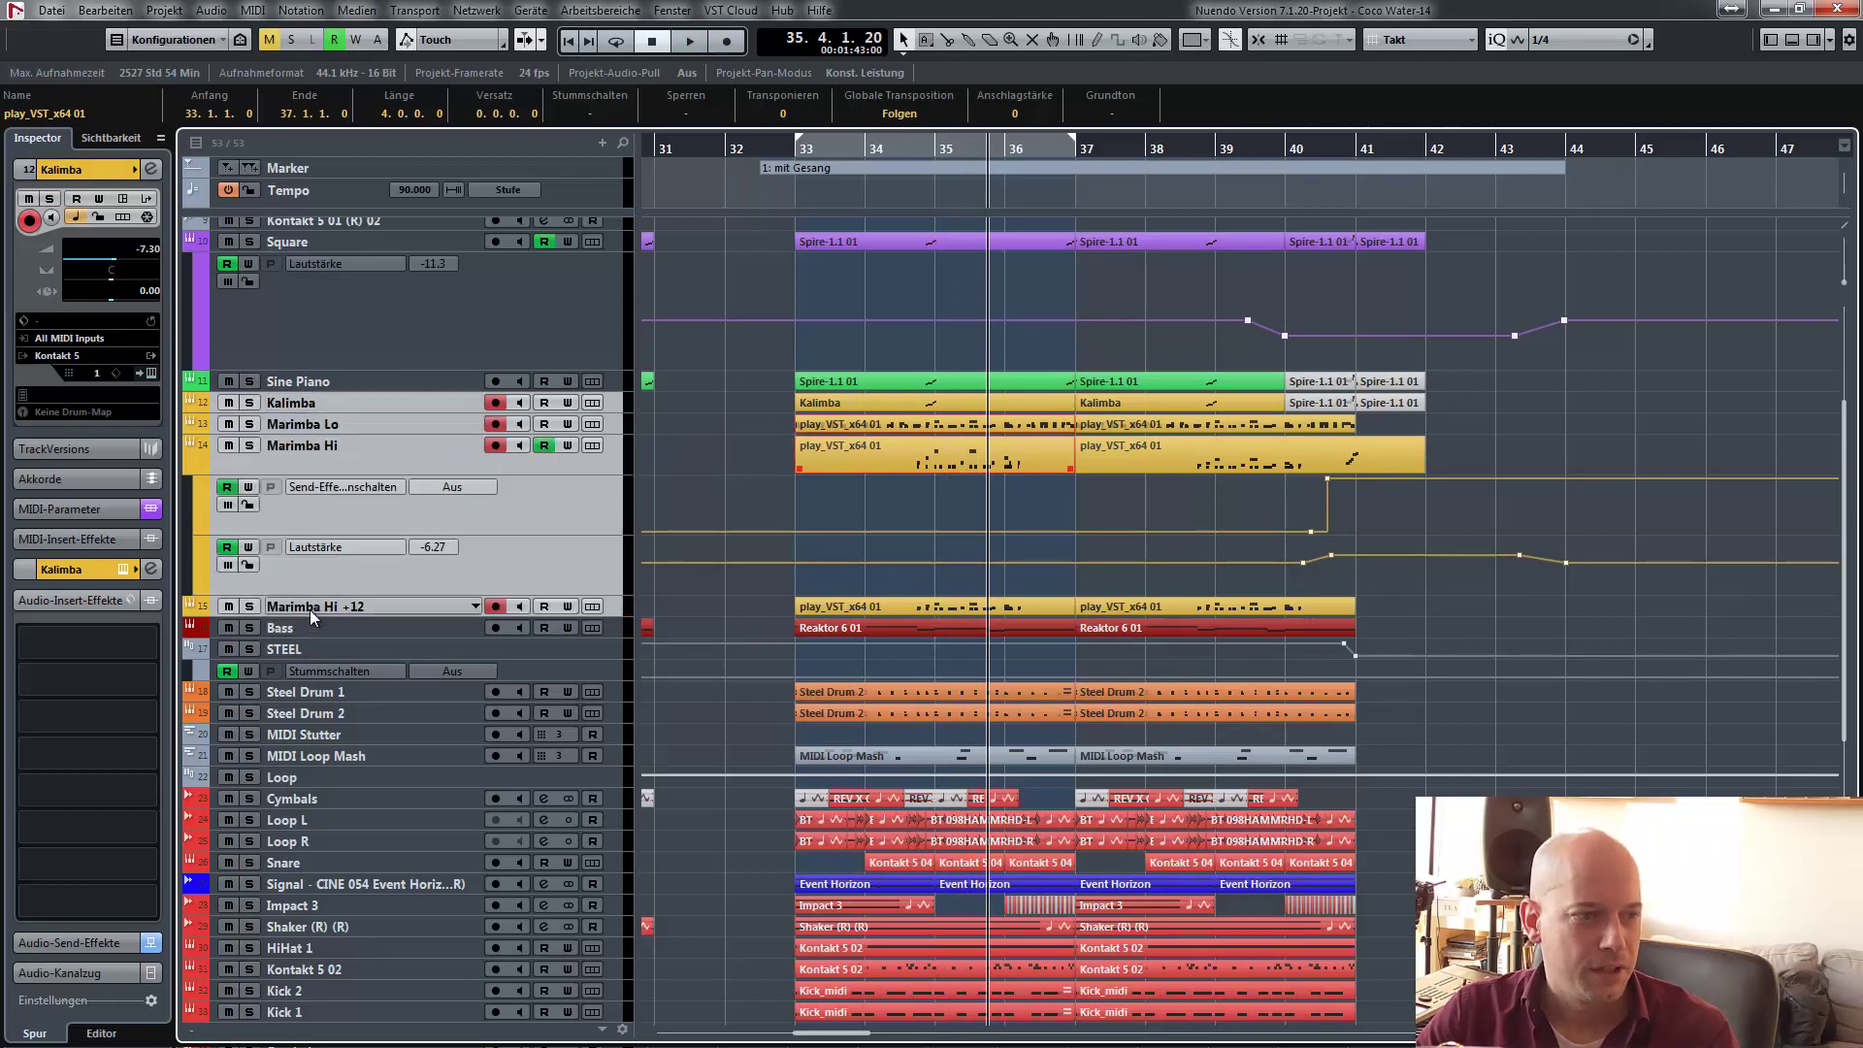
pyautogui.press('m')
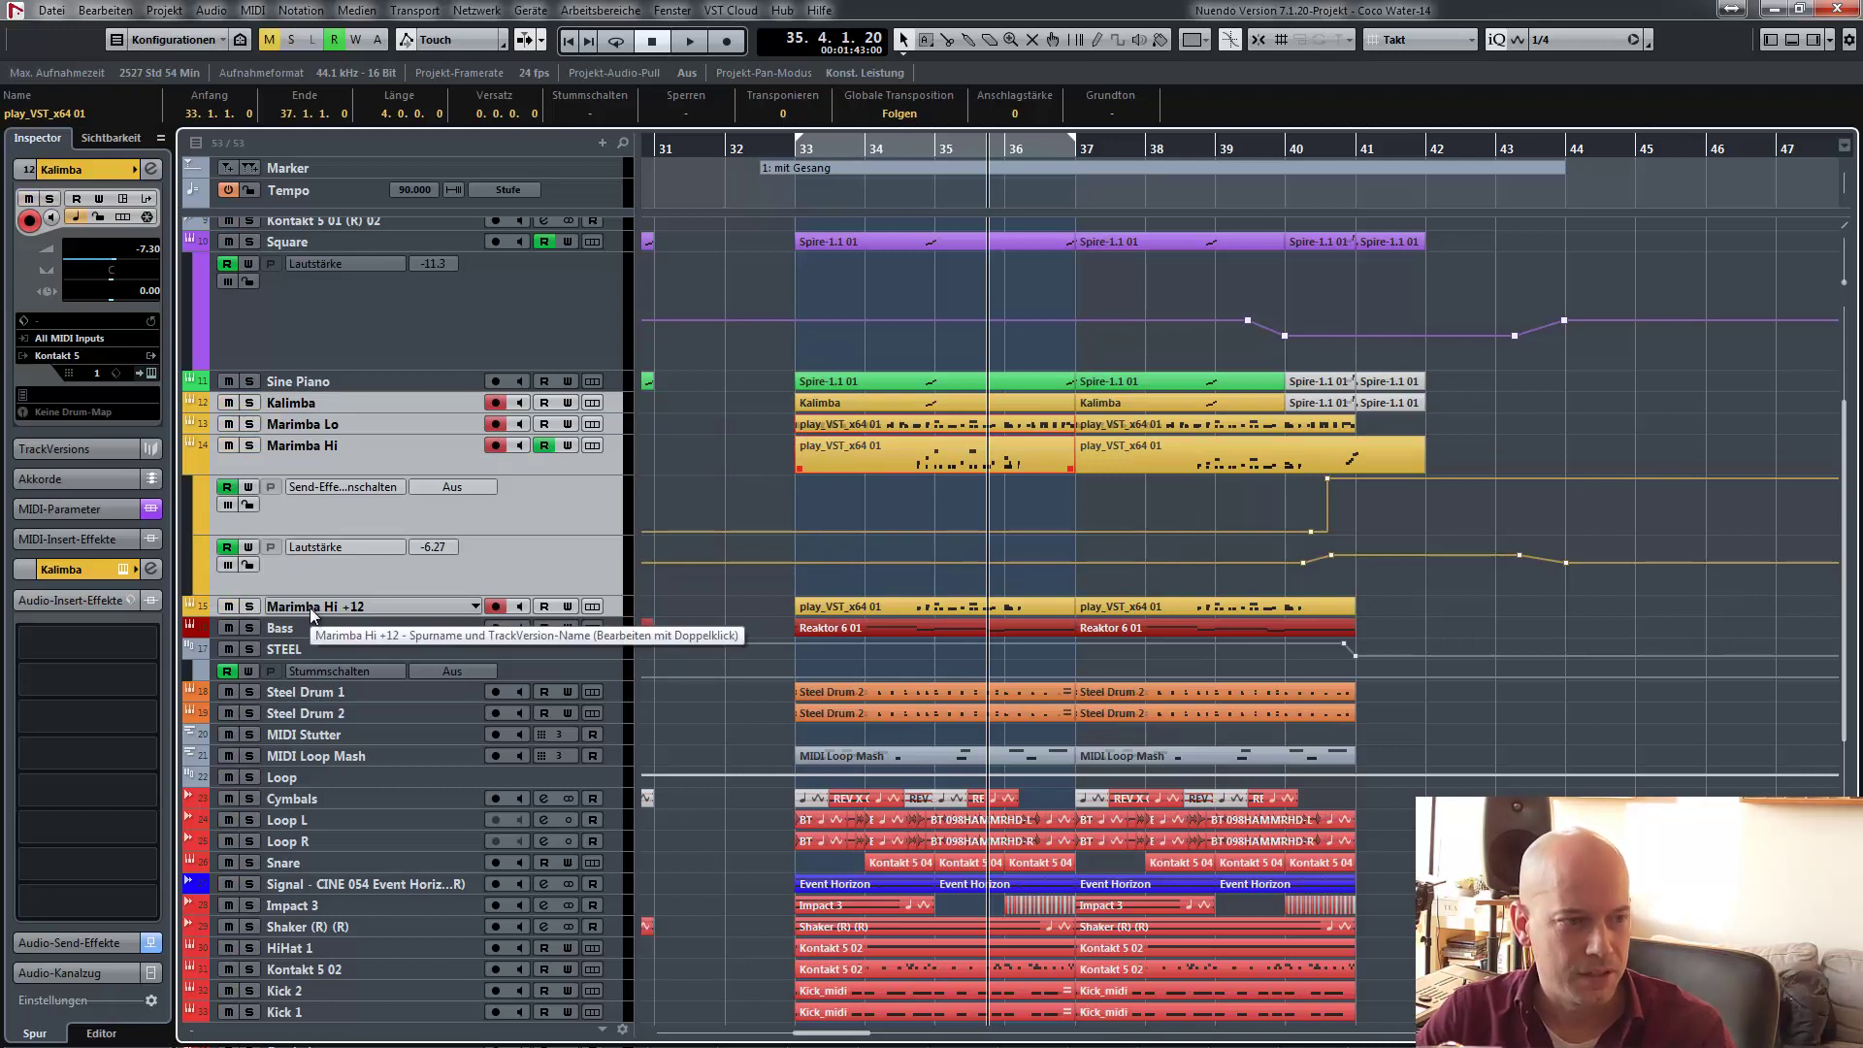
pyautogui.click(72, 974)
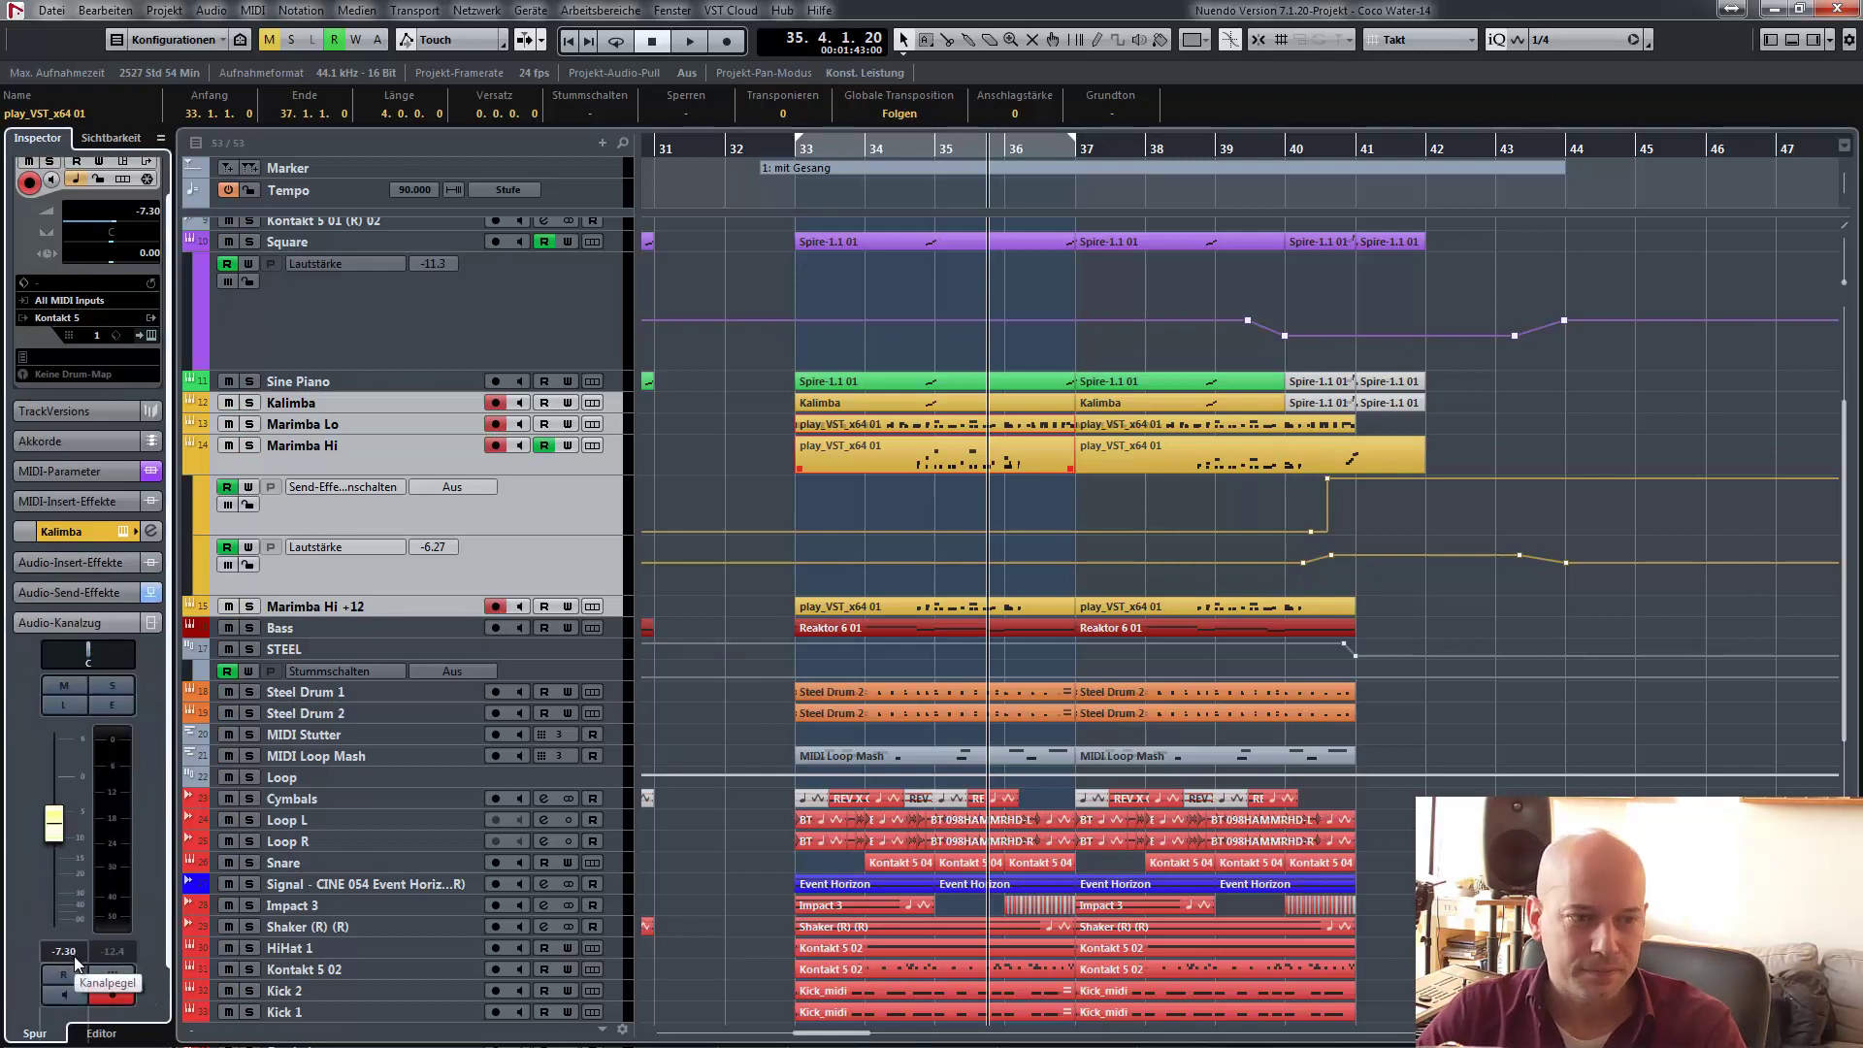
# - Play the mix from bar 33 and adjust the Marimba Hi +12 fader in the MixConsole to -8.70
pyautogui.press('space')
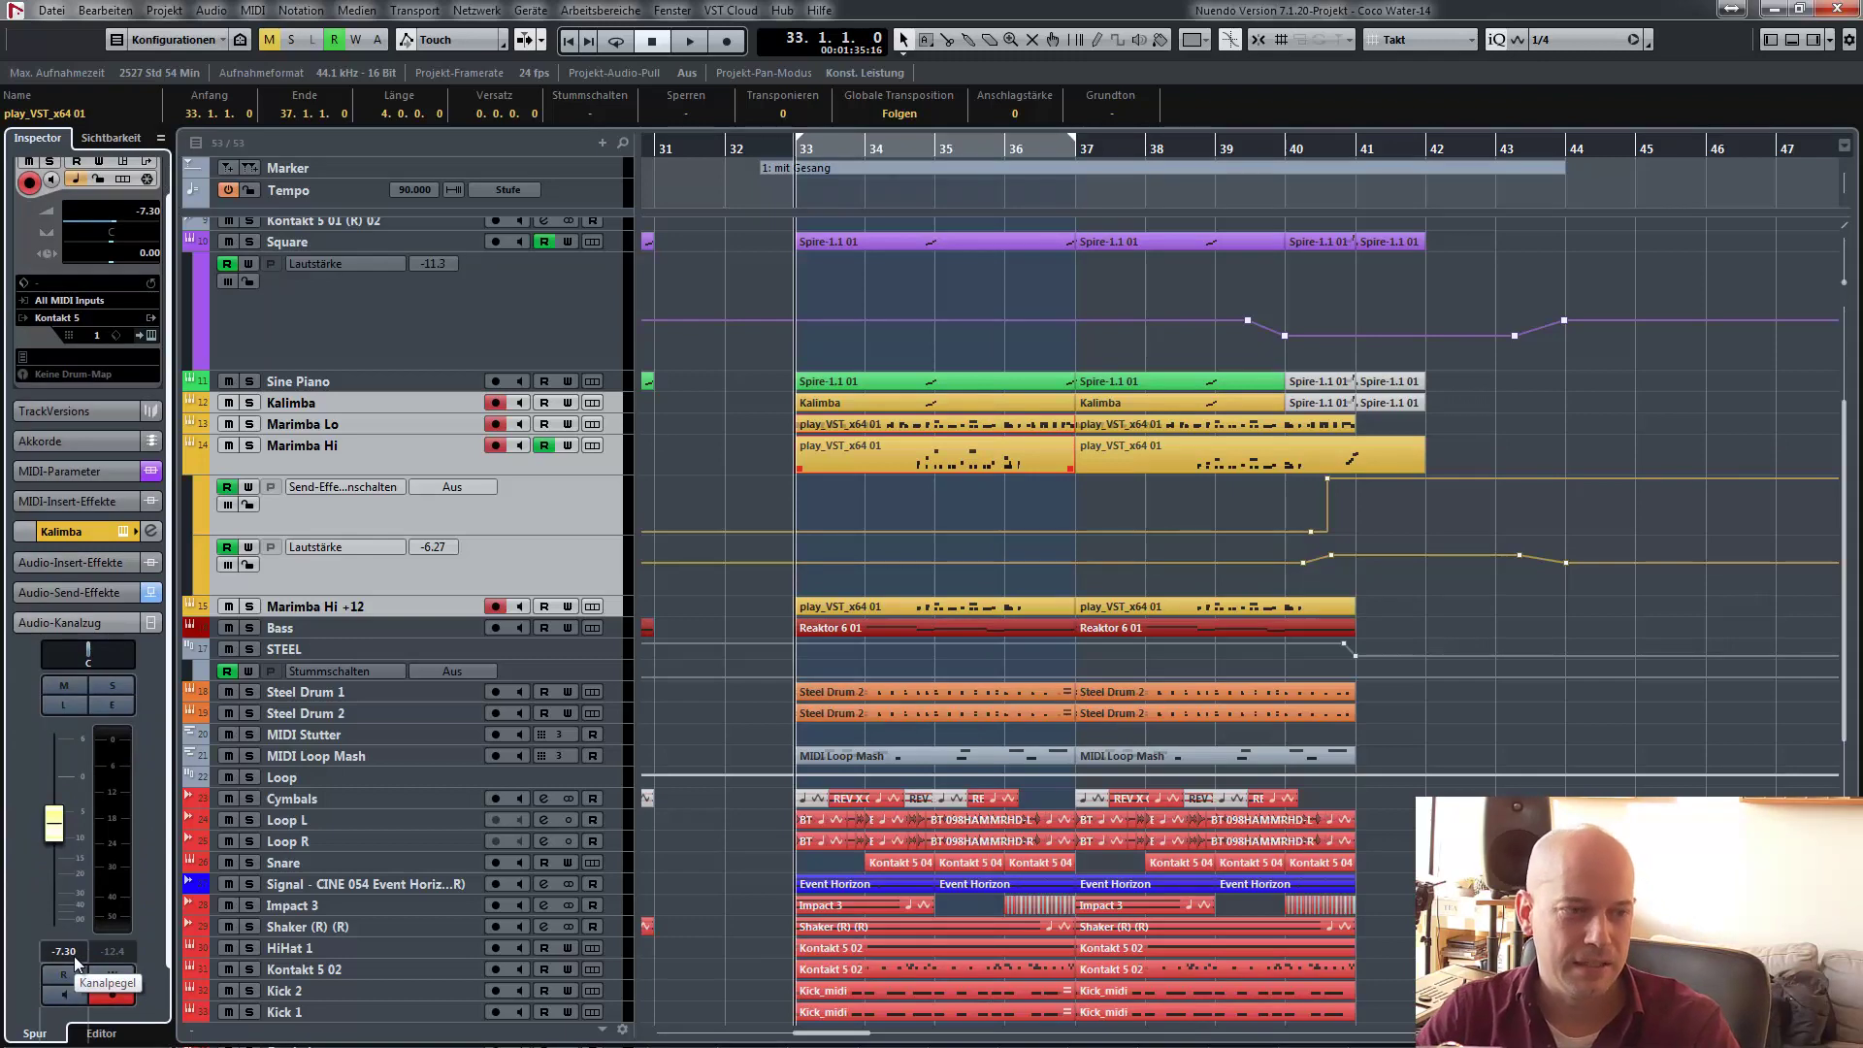
pyautogui.press('space')
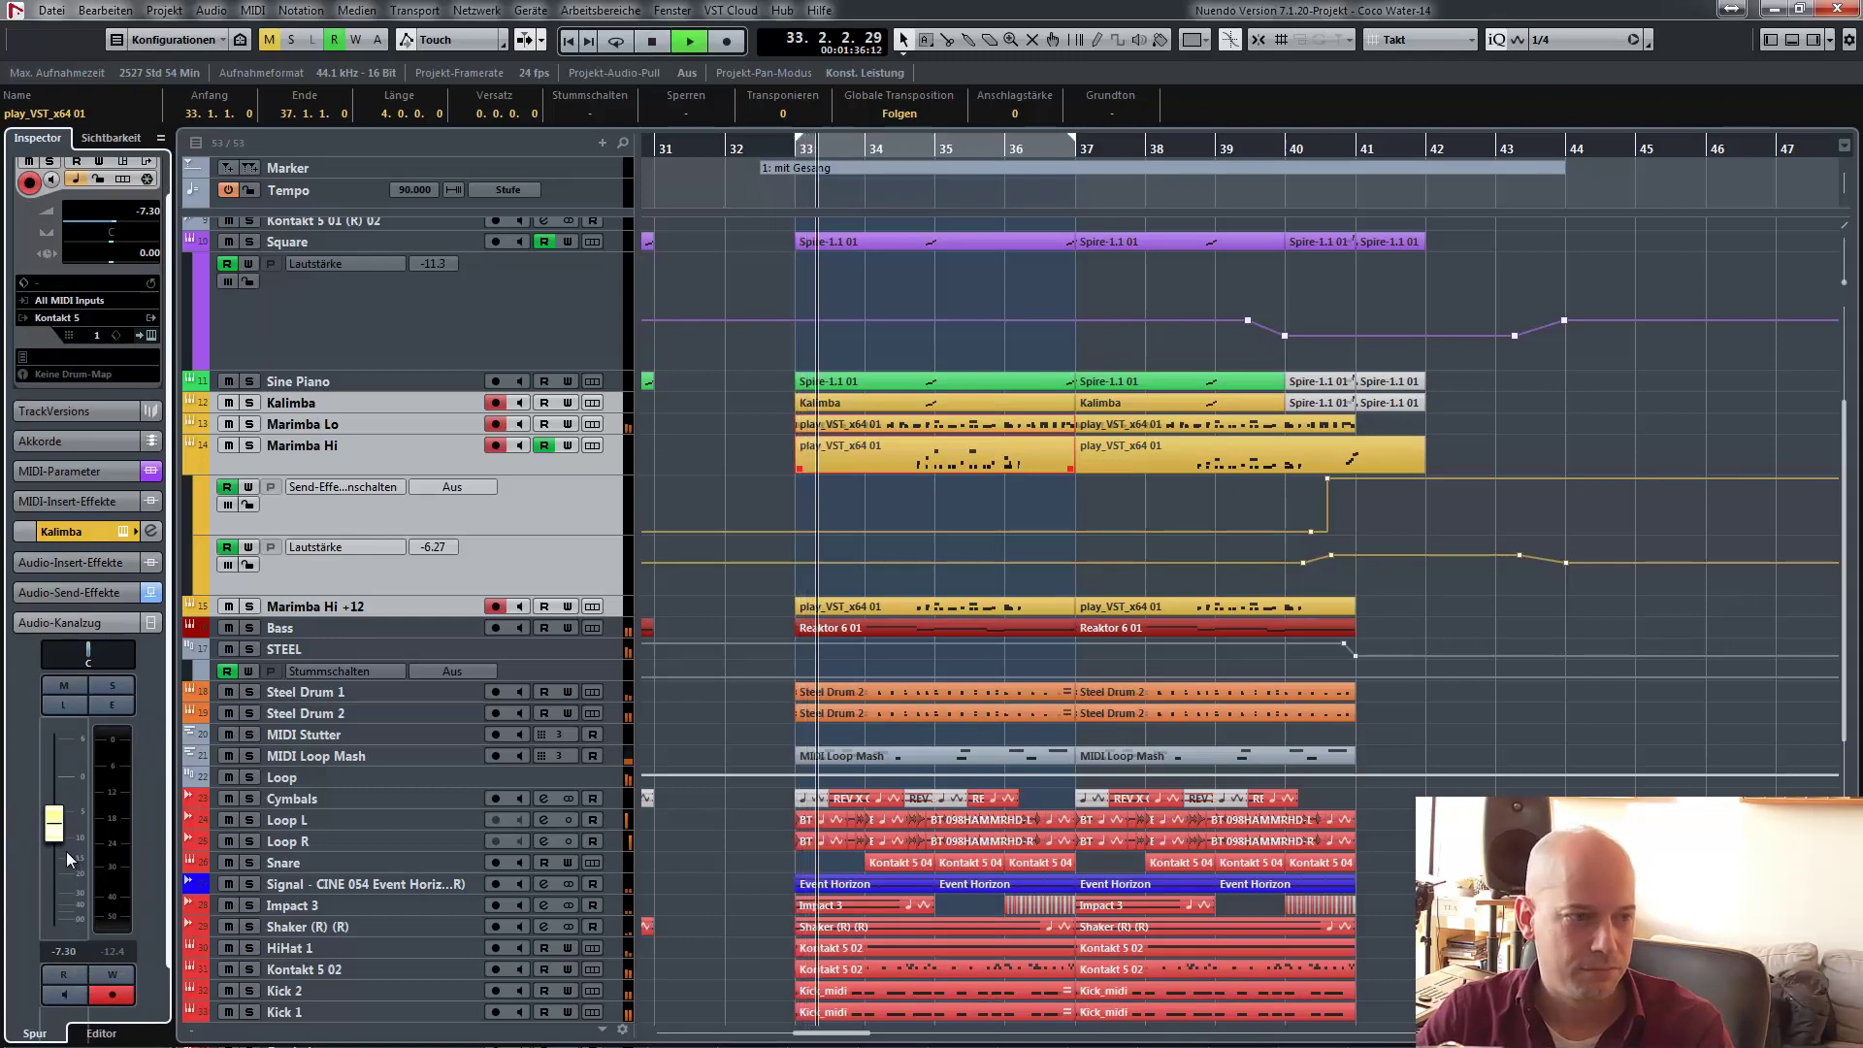
pyautogui.press('F3')
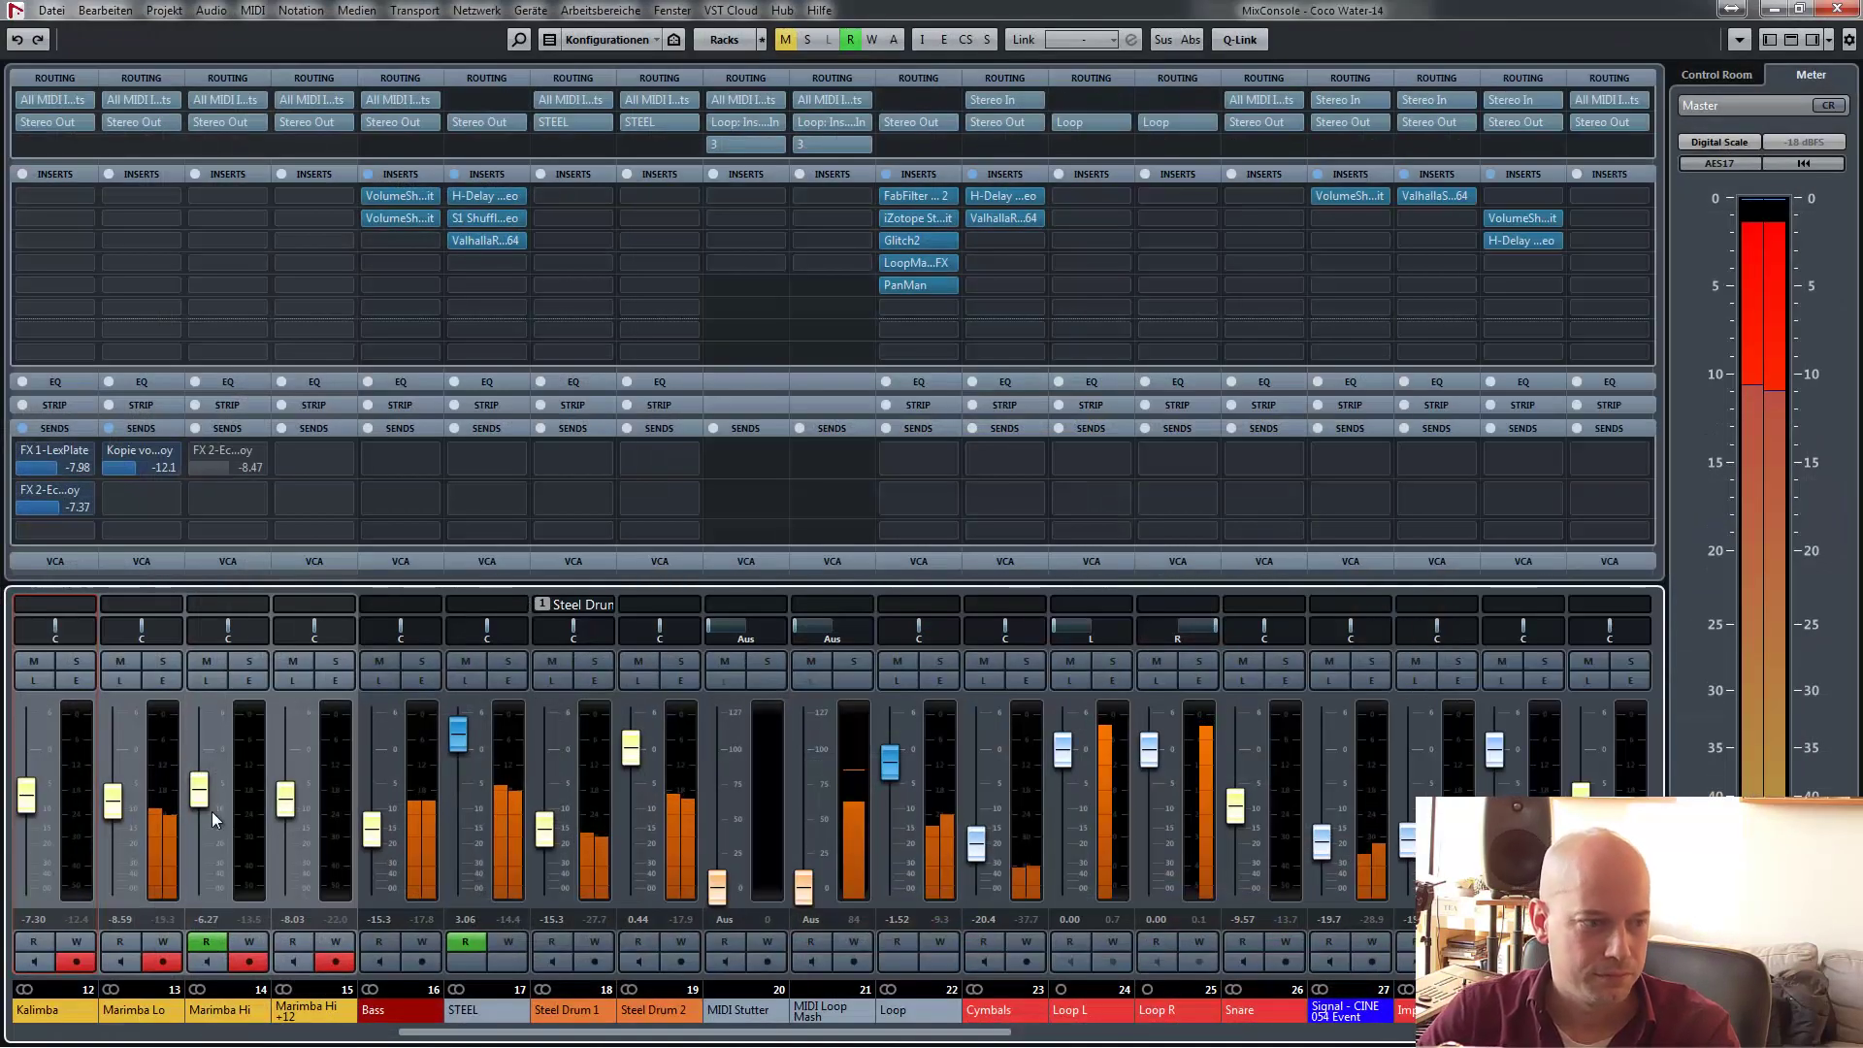
pyautogui.click(289, 805)
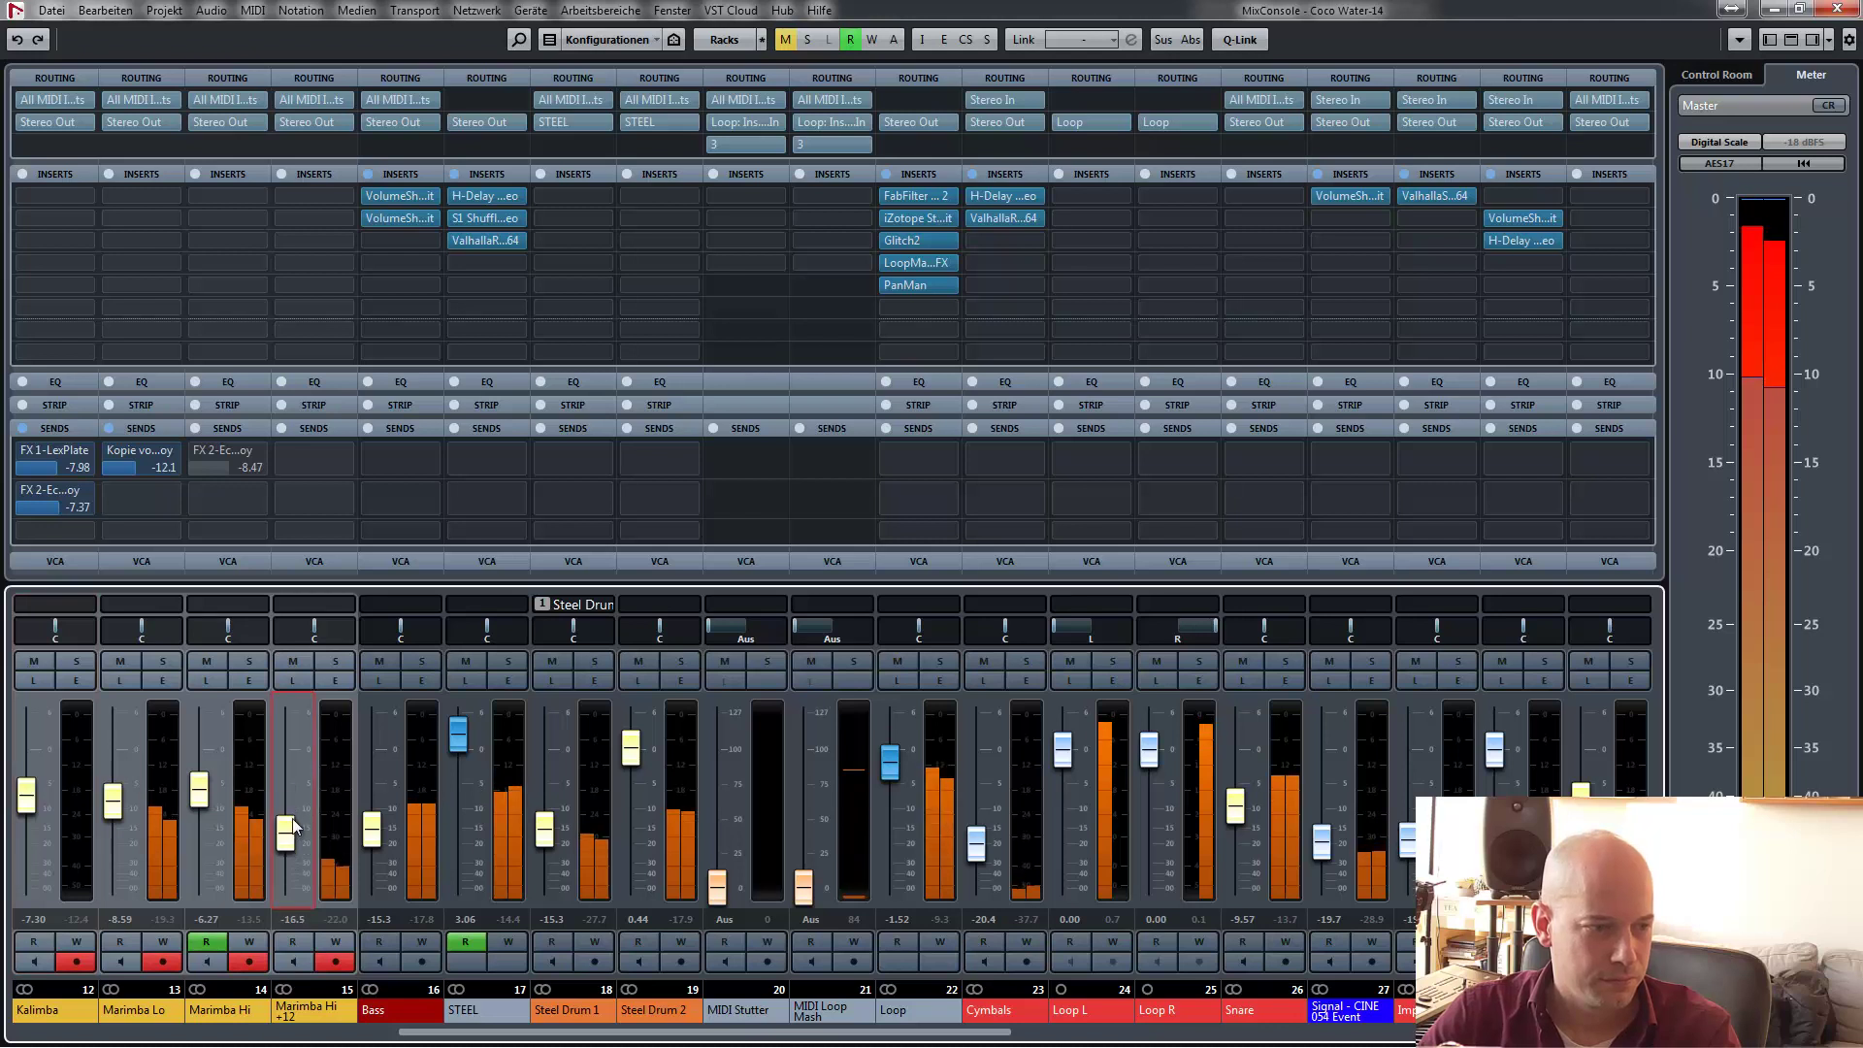
pyautogui.moveTo(294, 813); pyautogui.dragTo(294, 815)
pyautogui.press('space')
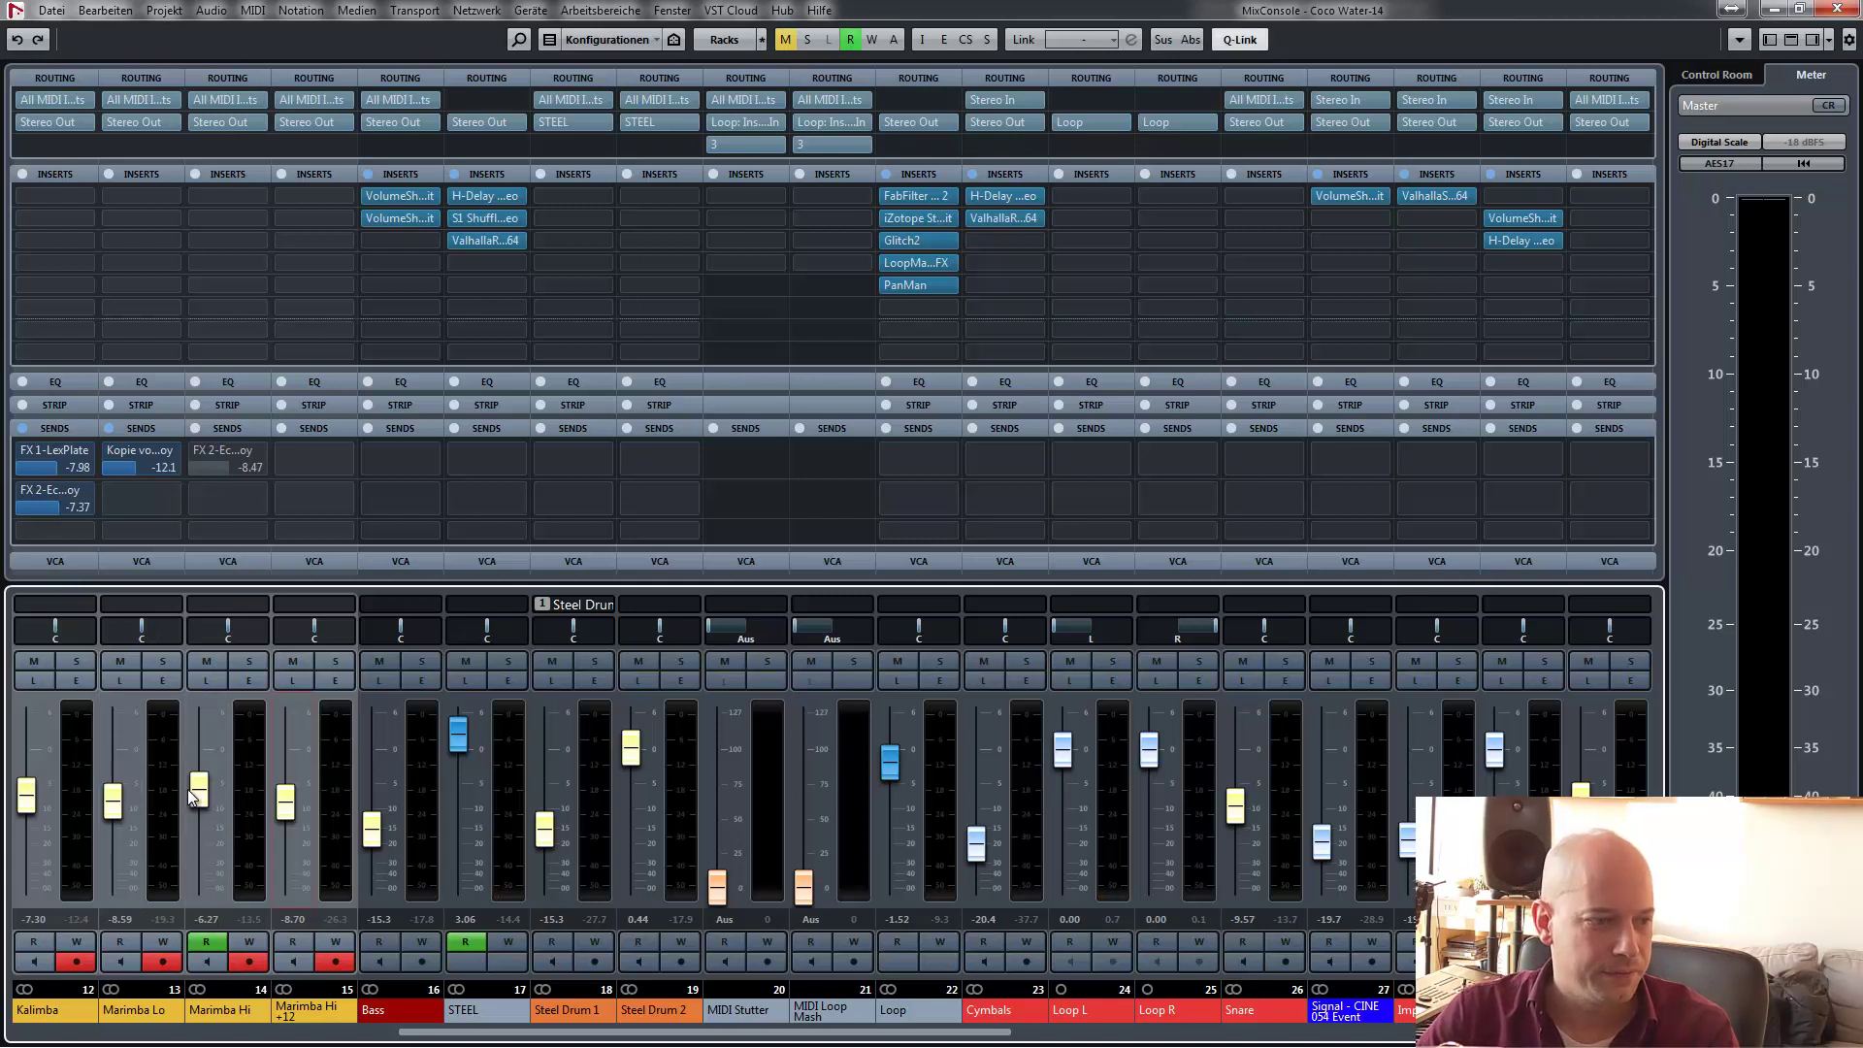
# - With Q-Link on, move the selected channels' faders together, bringing Kalimba to -6.98, Marimba Lo to -8.27 and Marimba Hi +12 to -8.37
pyautogui.moveTo(198, 789)
pyautogui.mouseDown()
pyautogui.moveTo(198, 807)
pyautogui.moveTo(200, 790)
pyautogui.mouseUp()
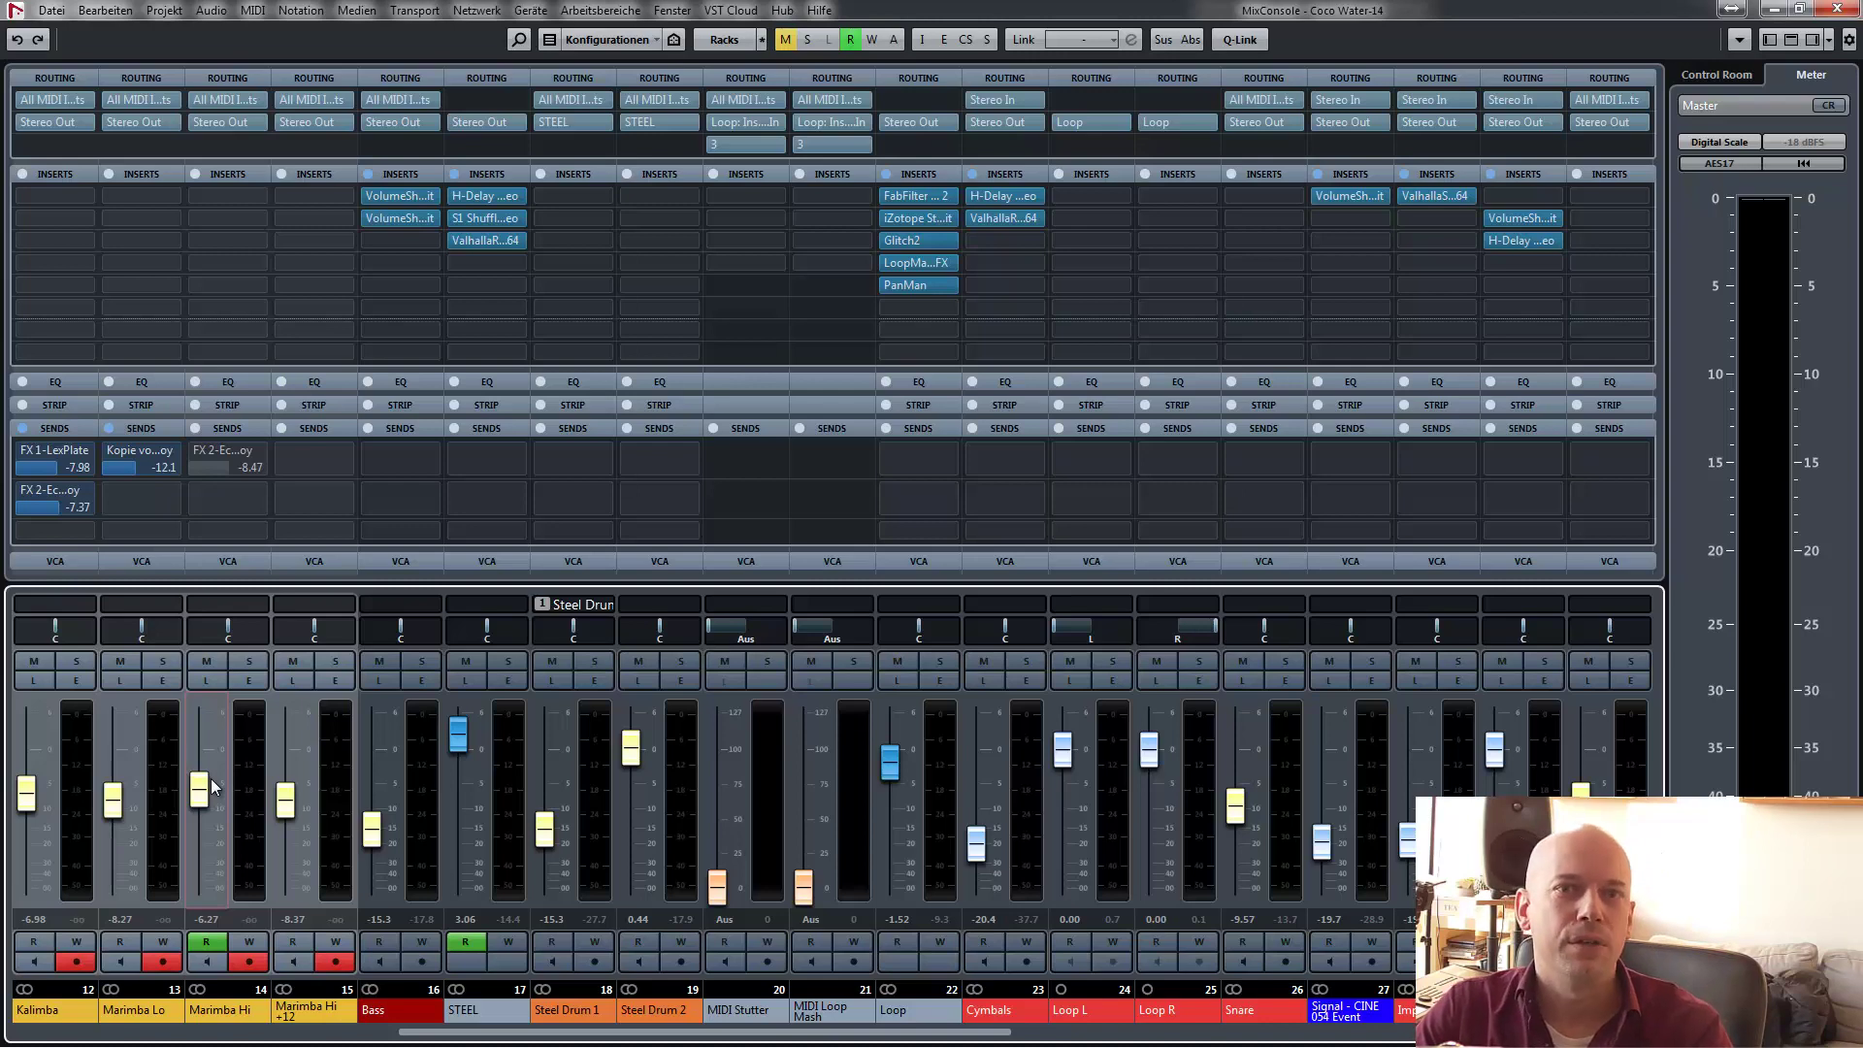
pyautogui.press('F3')
# - Add a stereo group track named PERCUSSION, routed to Stereo Out and outside the folder, and place it directly above the Kalimba track
pyautogui.click(363, 383)
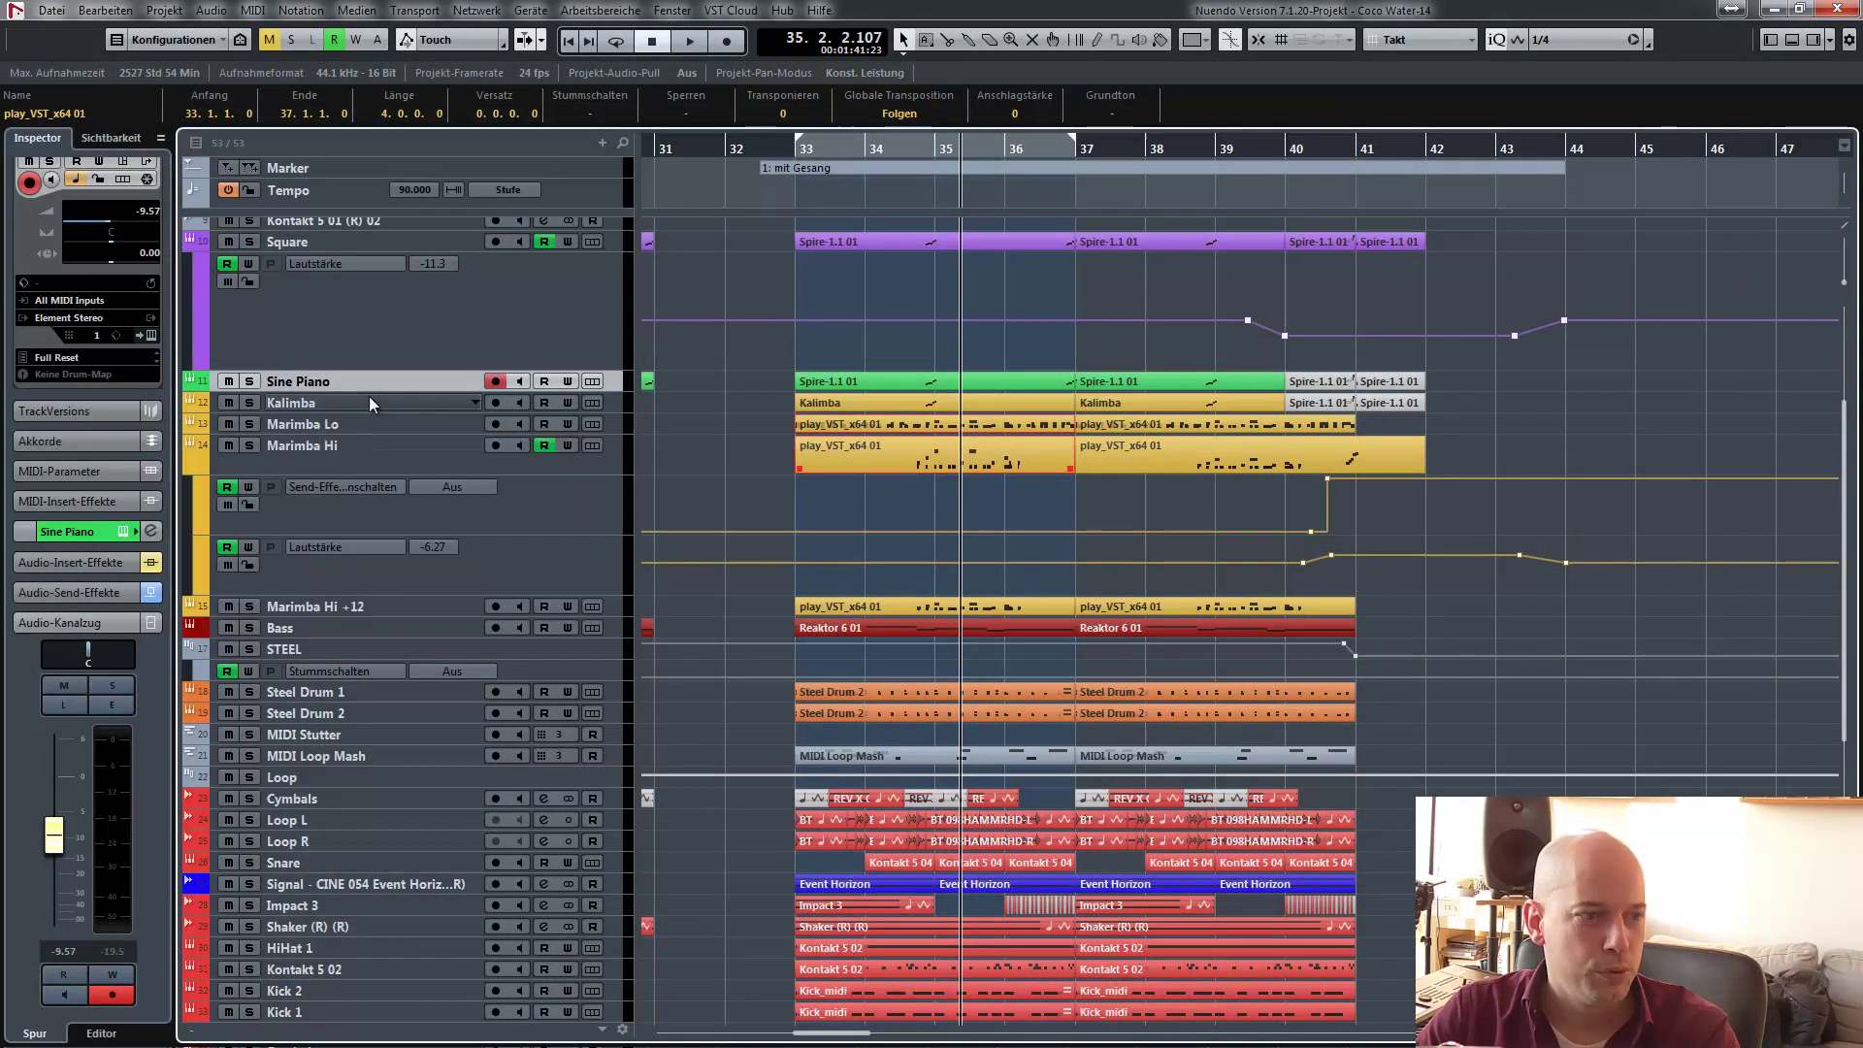
pyautogui.click(367, 403)
pyautogui.click(601, 142)
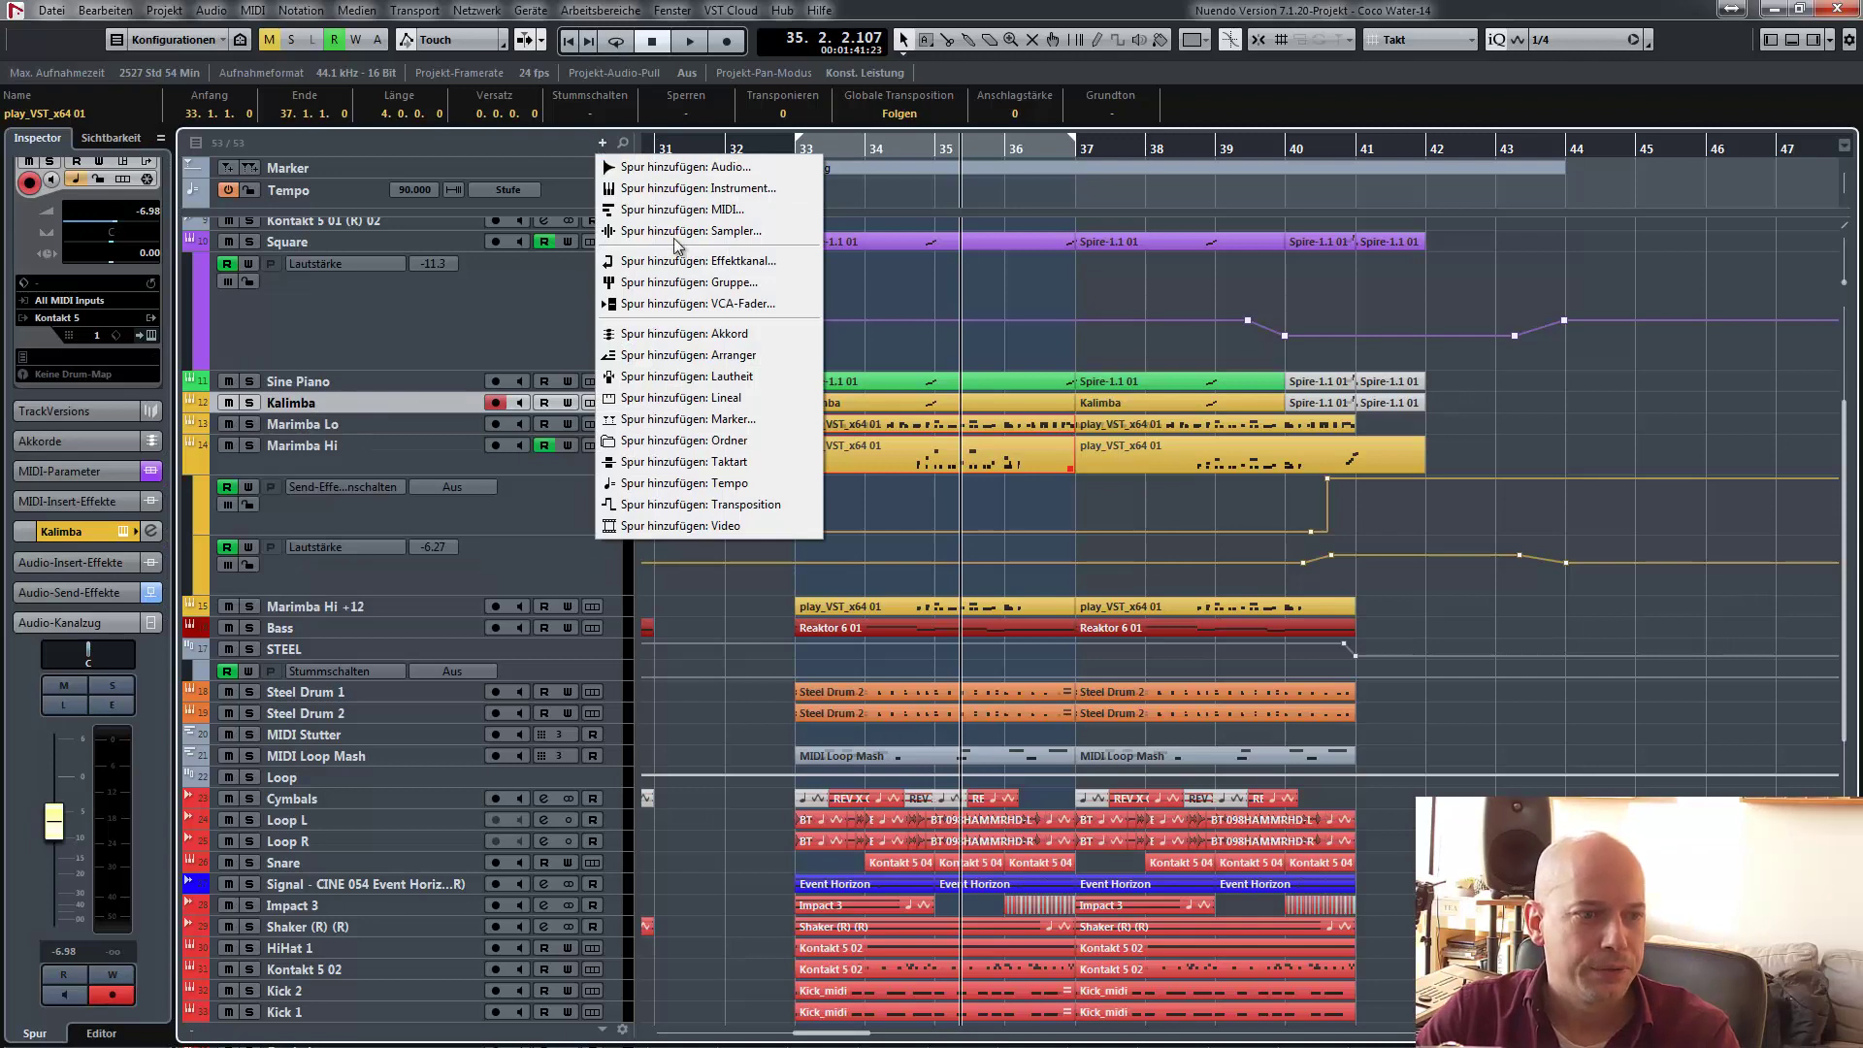
pyautogui.click(729, 283)
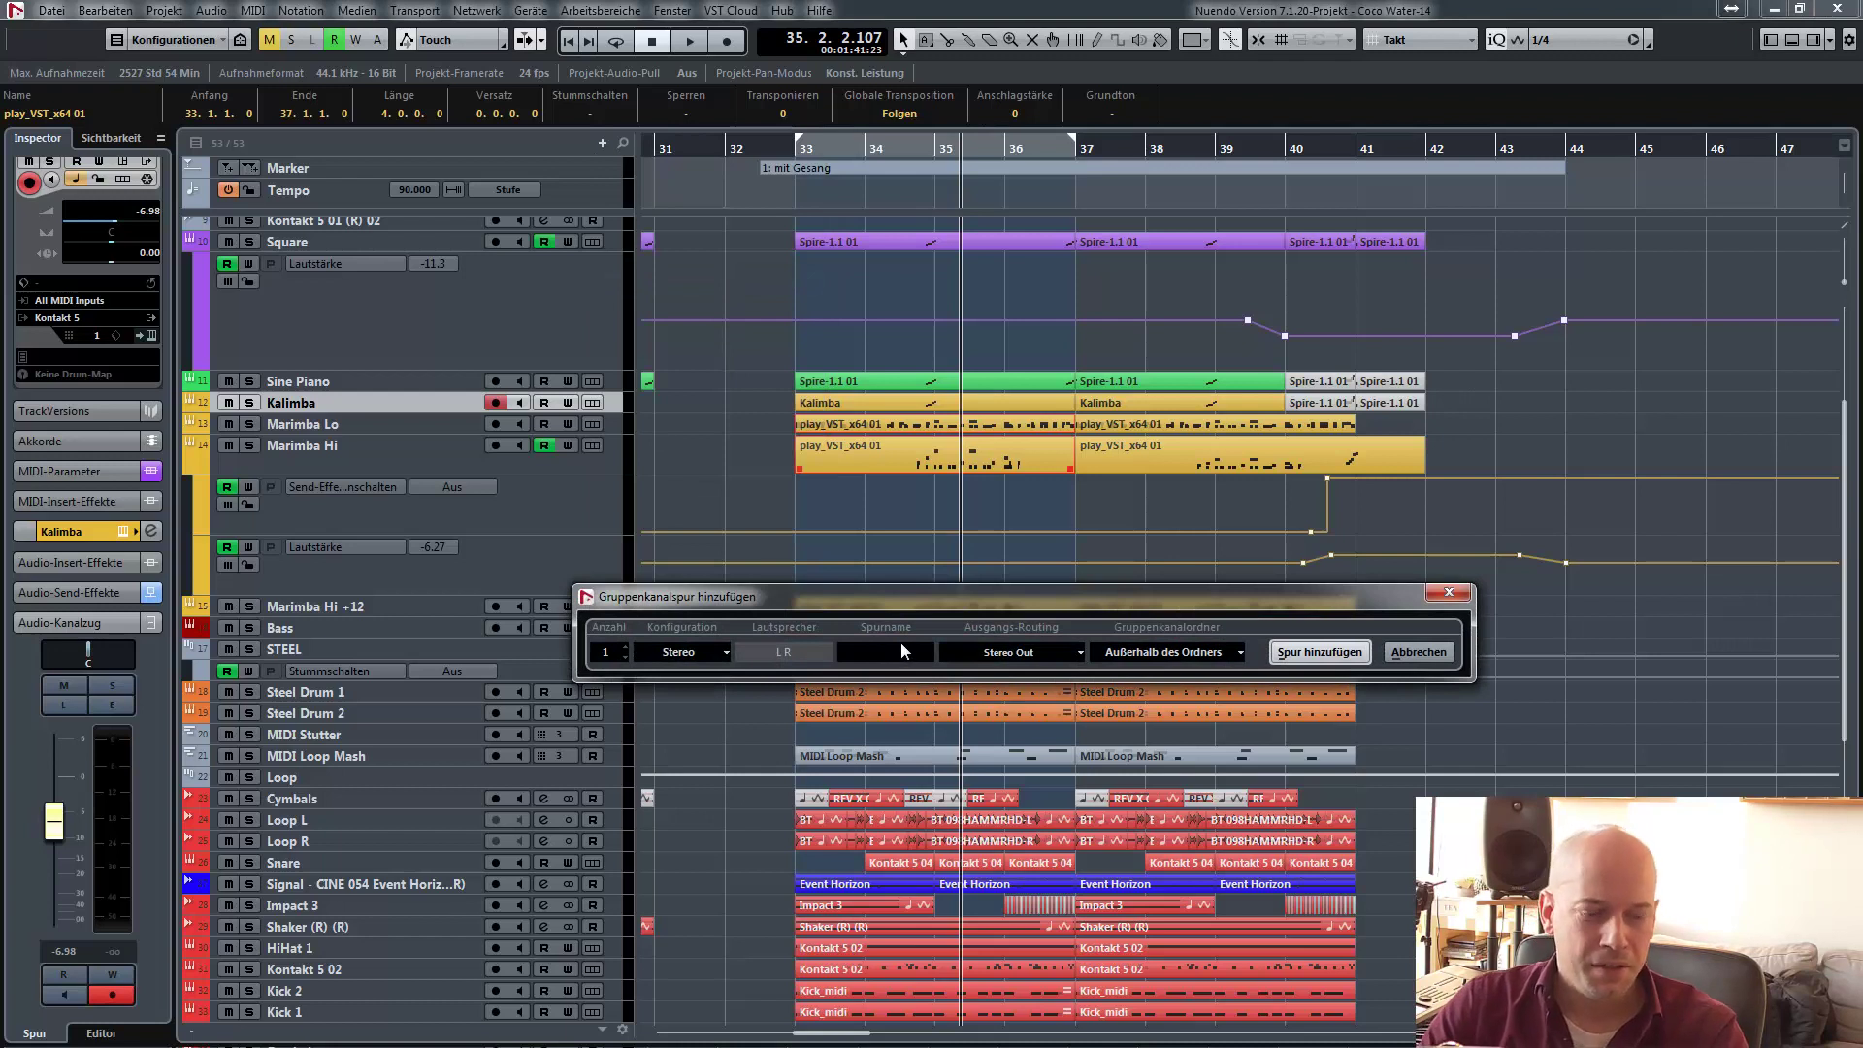
pyautogui.write('PERCUSSION')
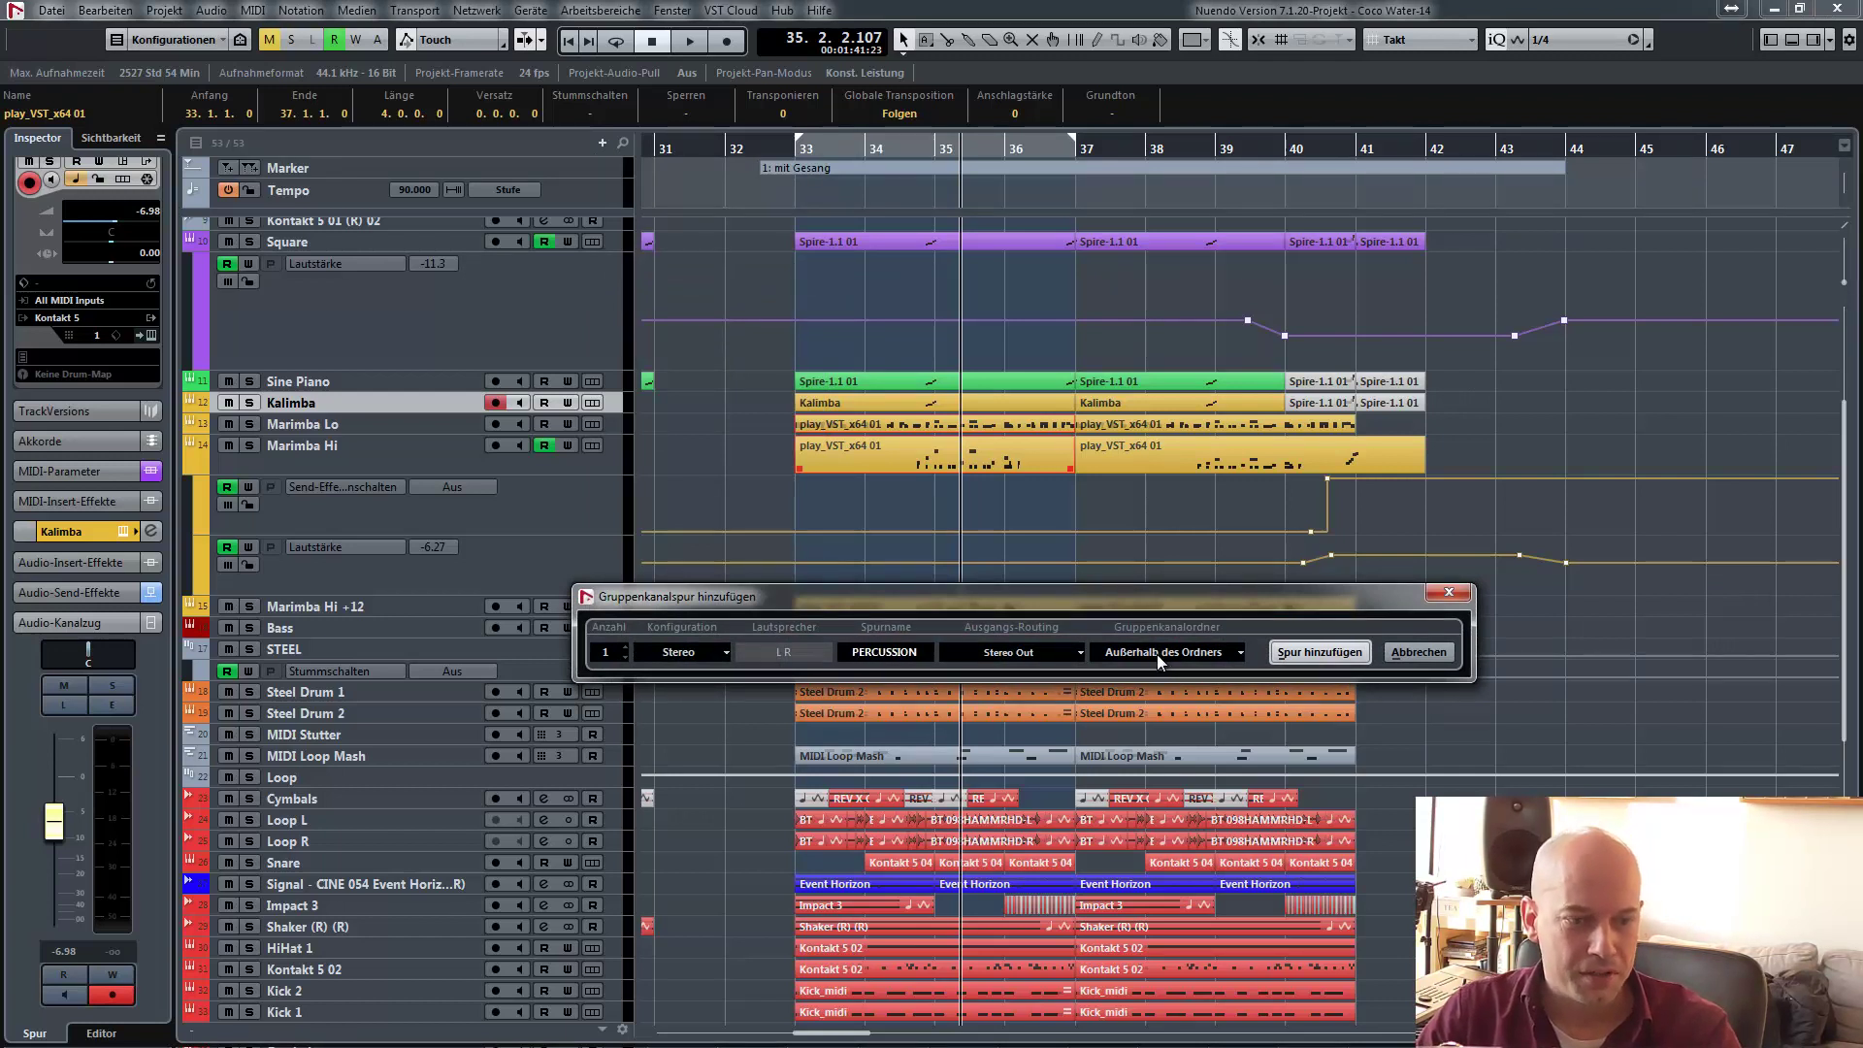
pyautogui.click(1278, 661)
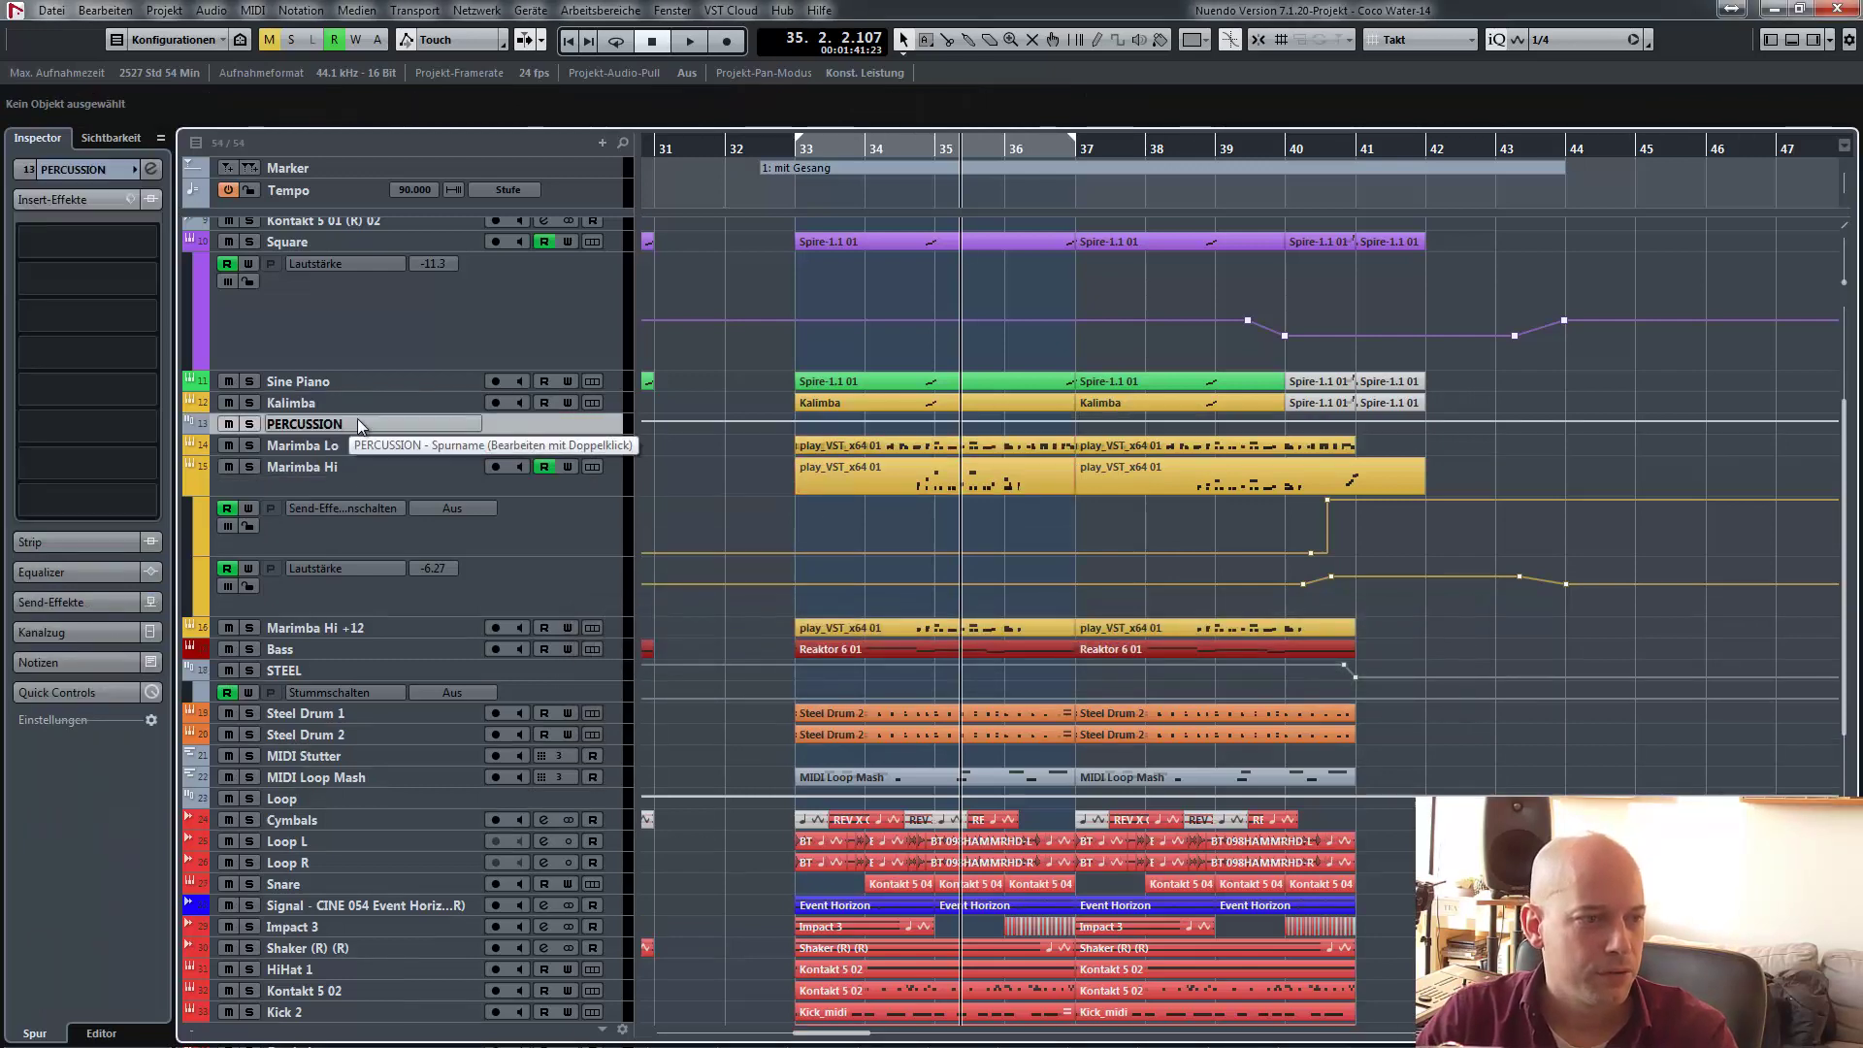
pyautogui.moveTo(358, 421); pyautogui.dragTo(369, 400)
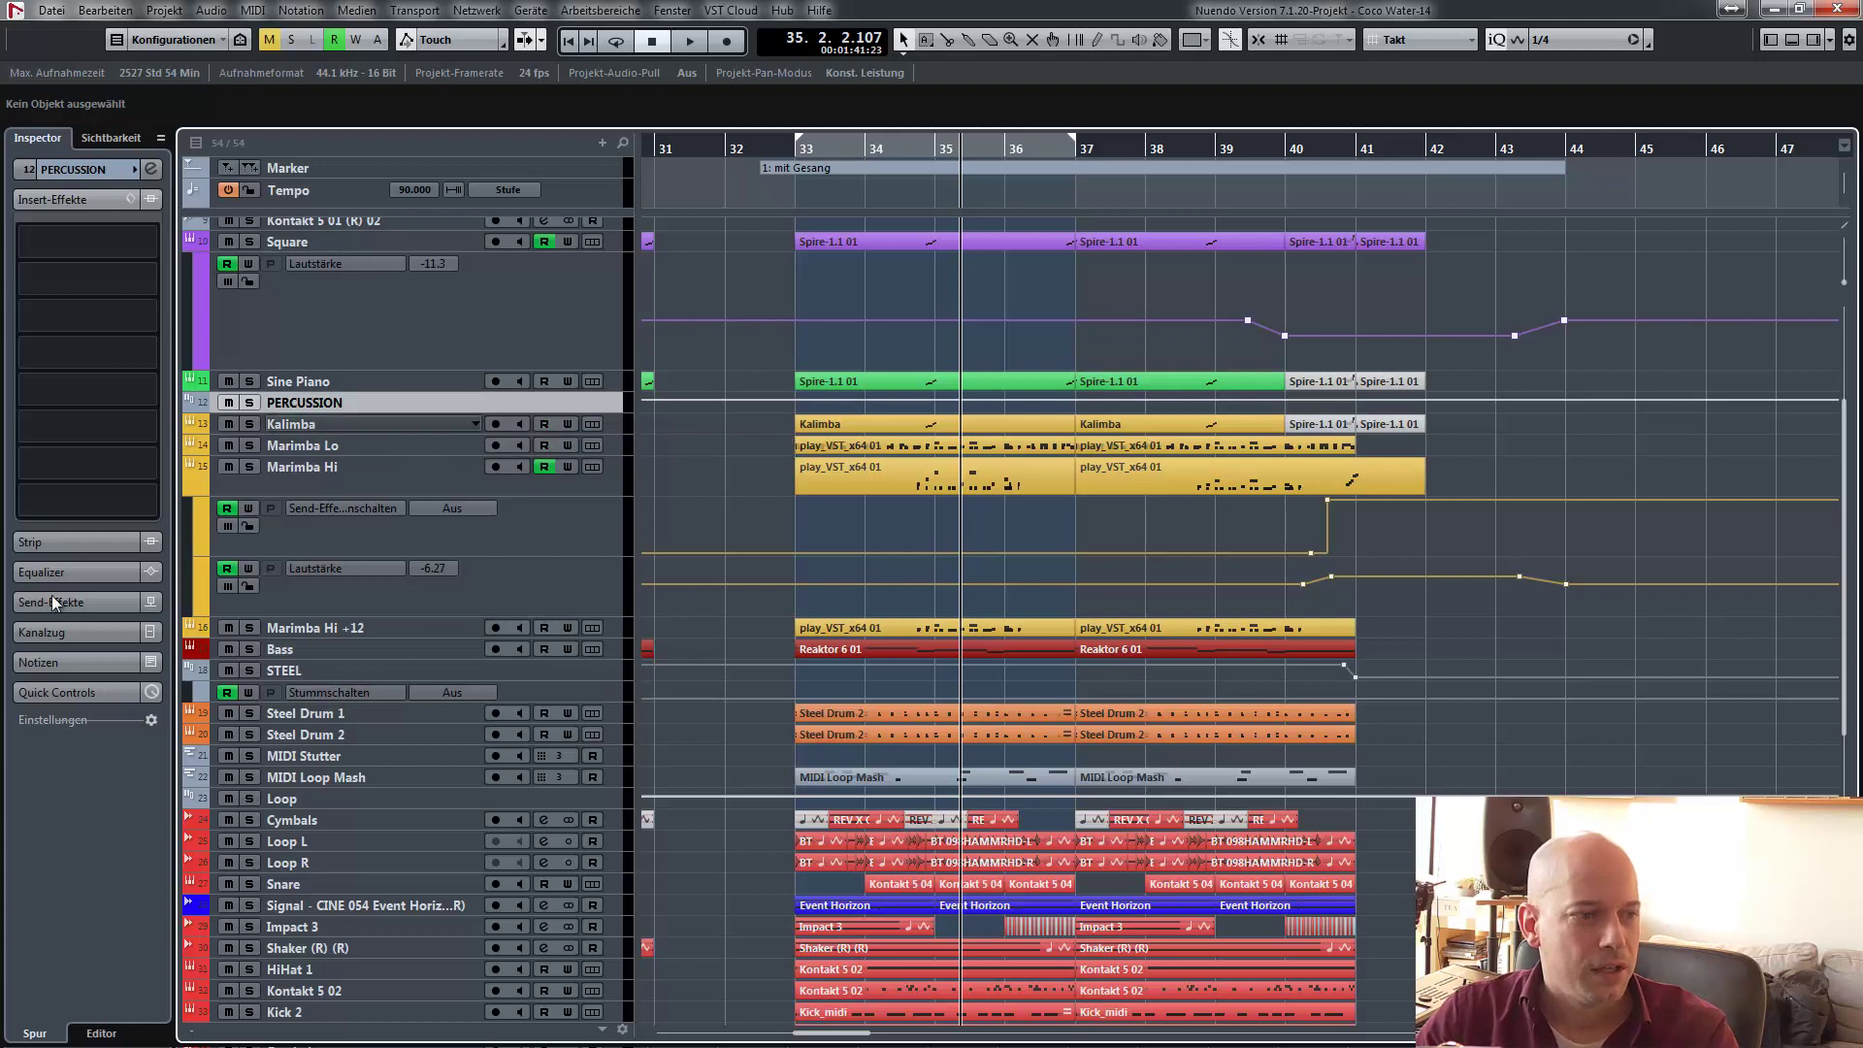
# - Show the PERCUSSION group's channel strip in the Inspector and bring its channel into view beside the Kalimba and Marimba channels in the MixConsole
pyautogui.click(64, 631)
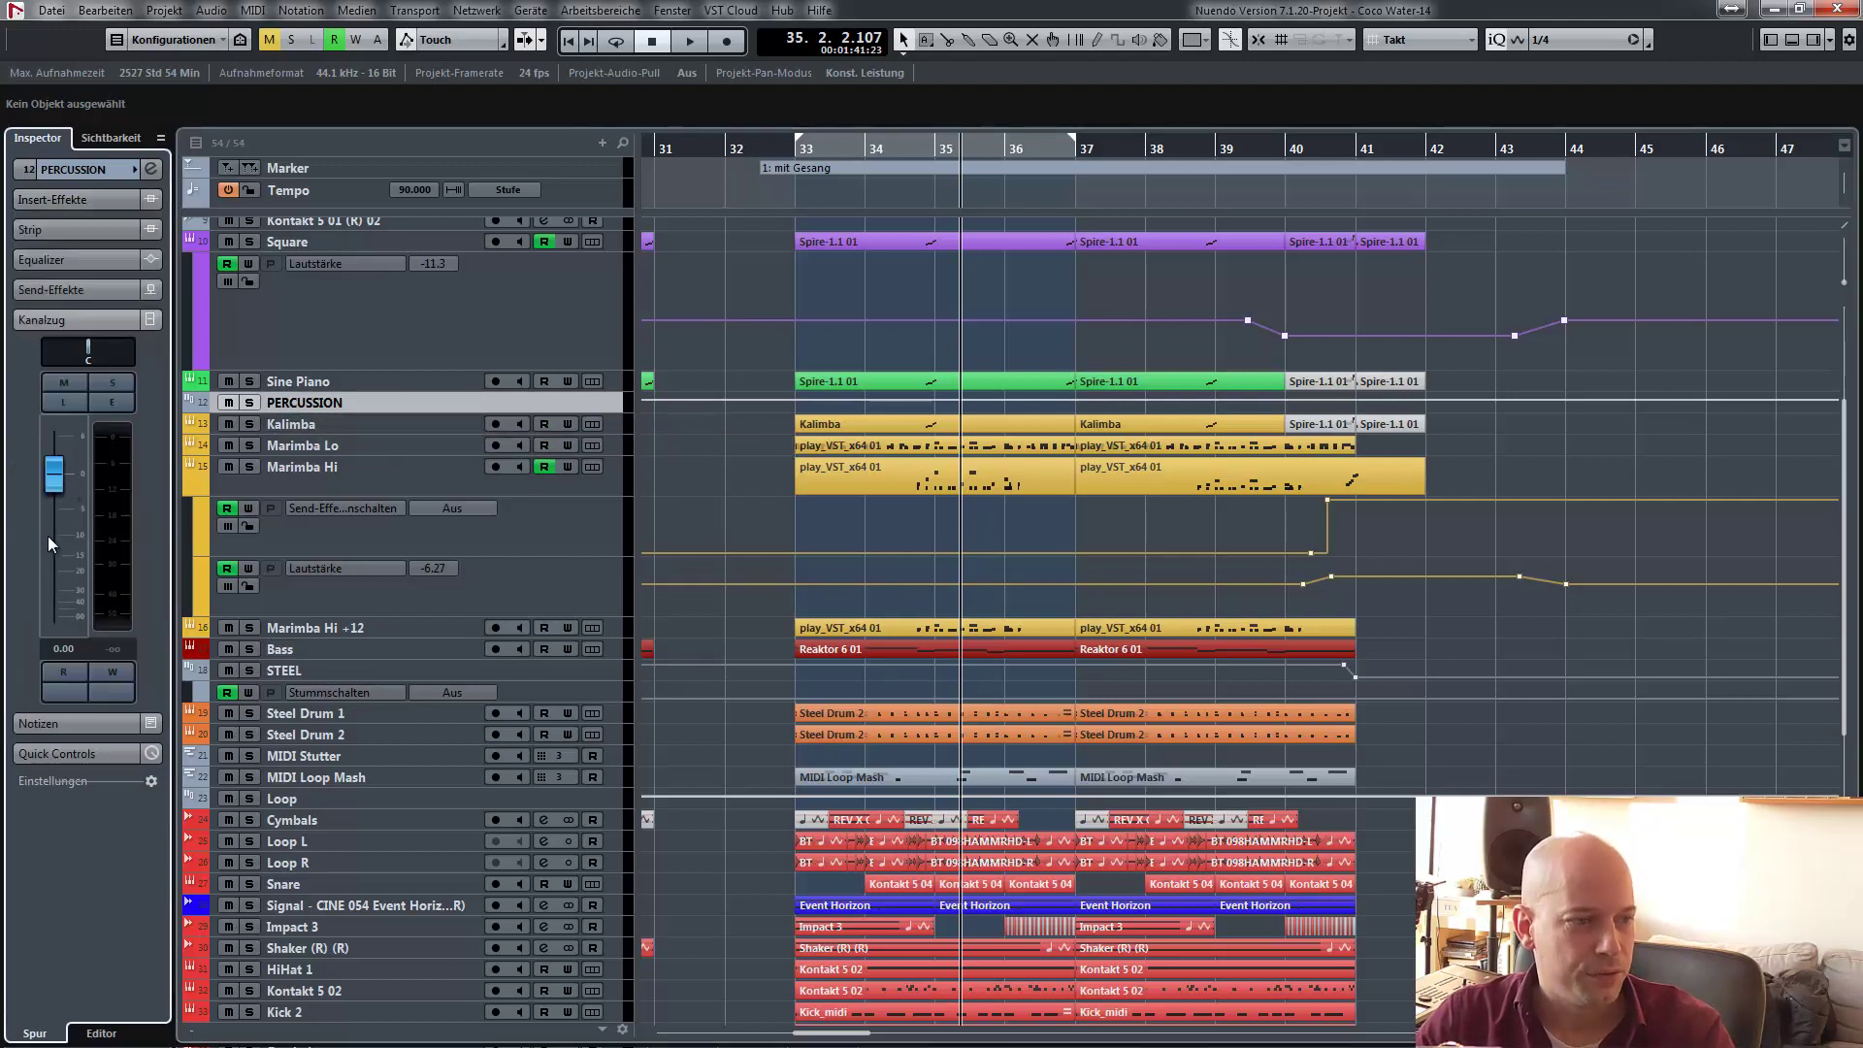
pyautogui.press('F3')
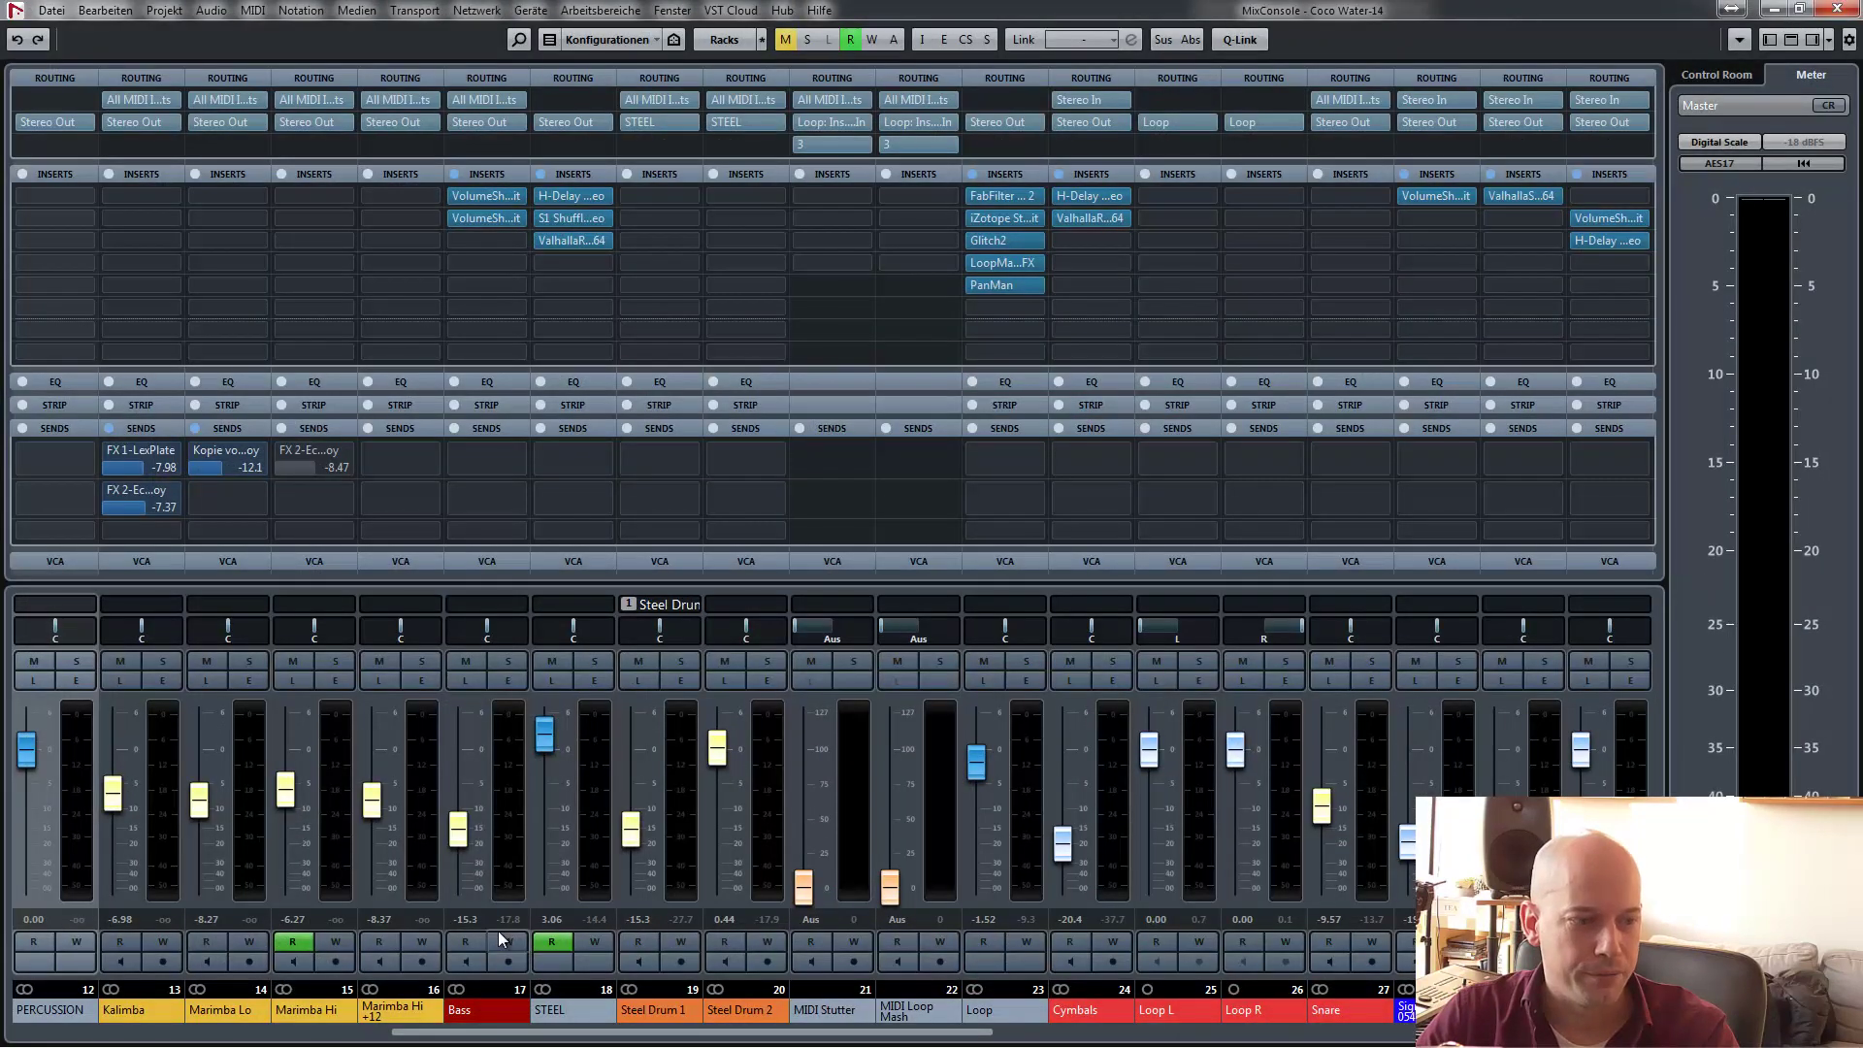
pyautogui.moveTo(476, 1038); pyautogui.dragTo(413, 1037)
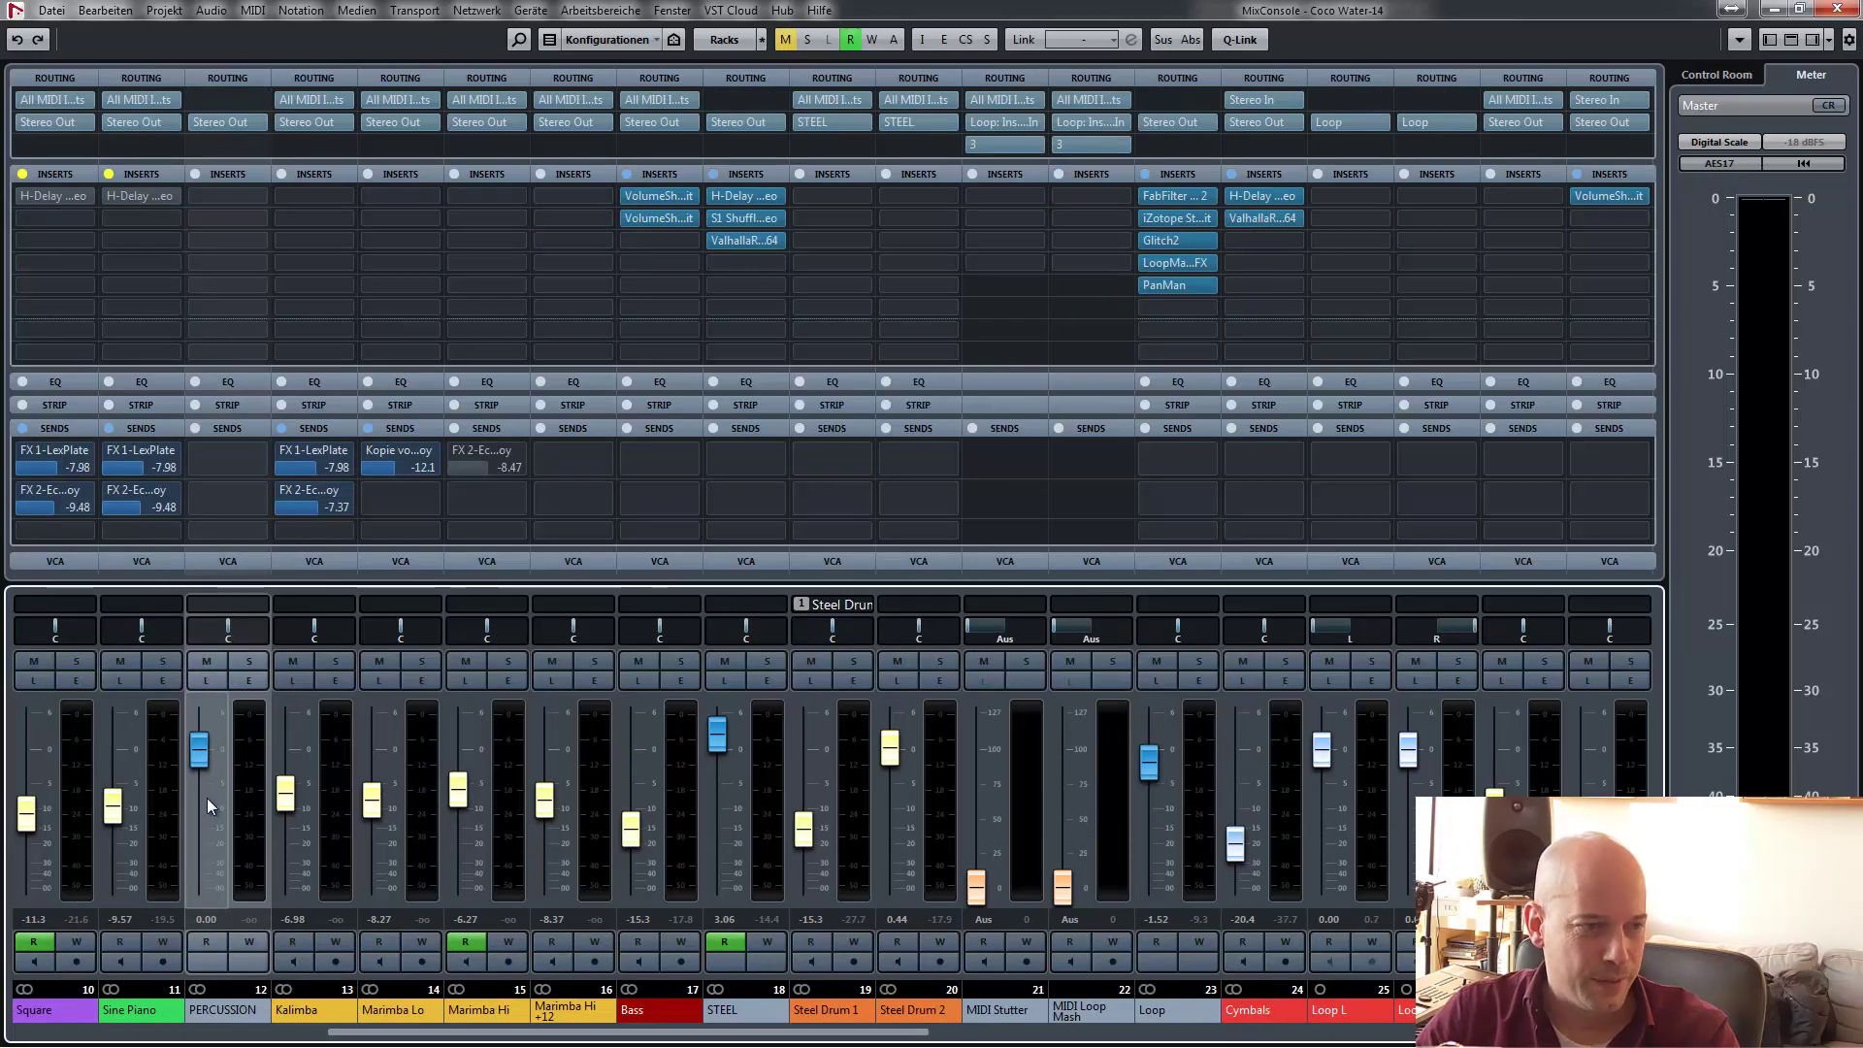
pyautogui.press('space')
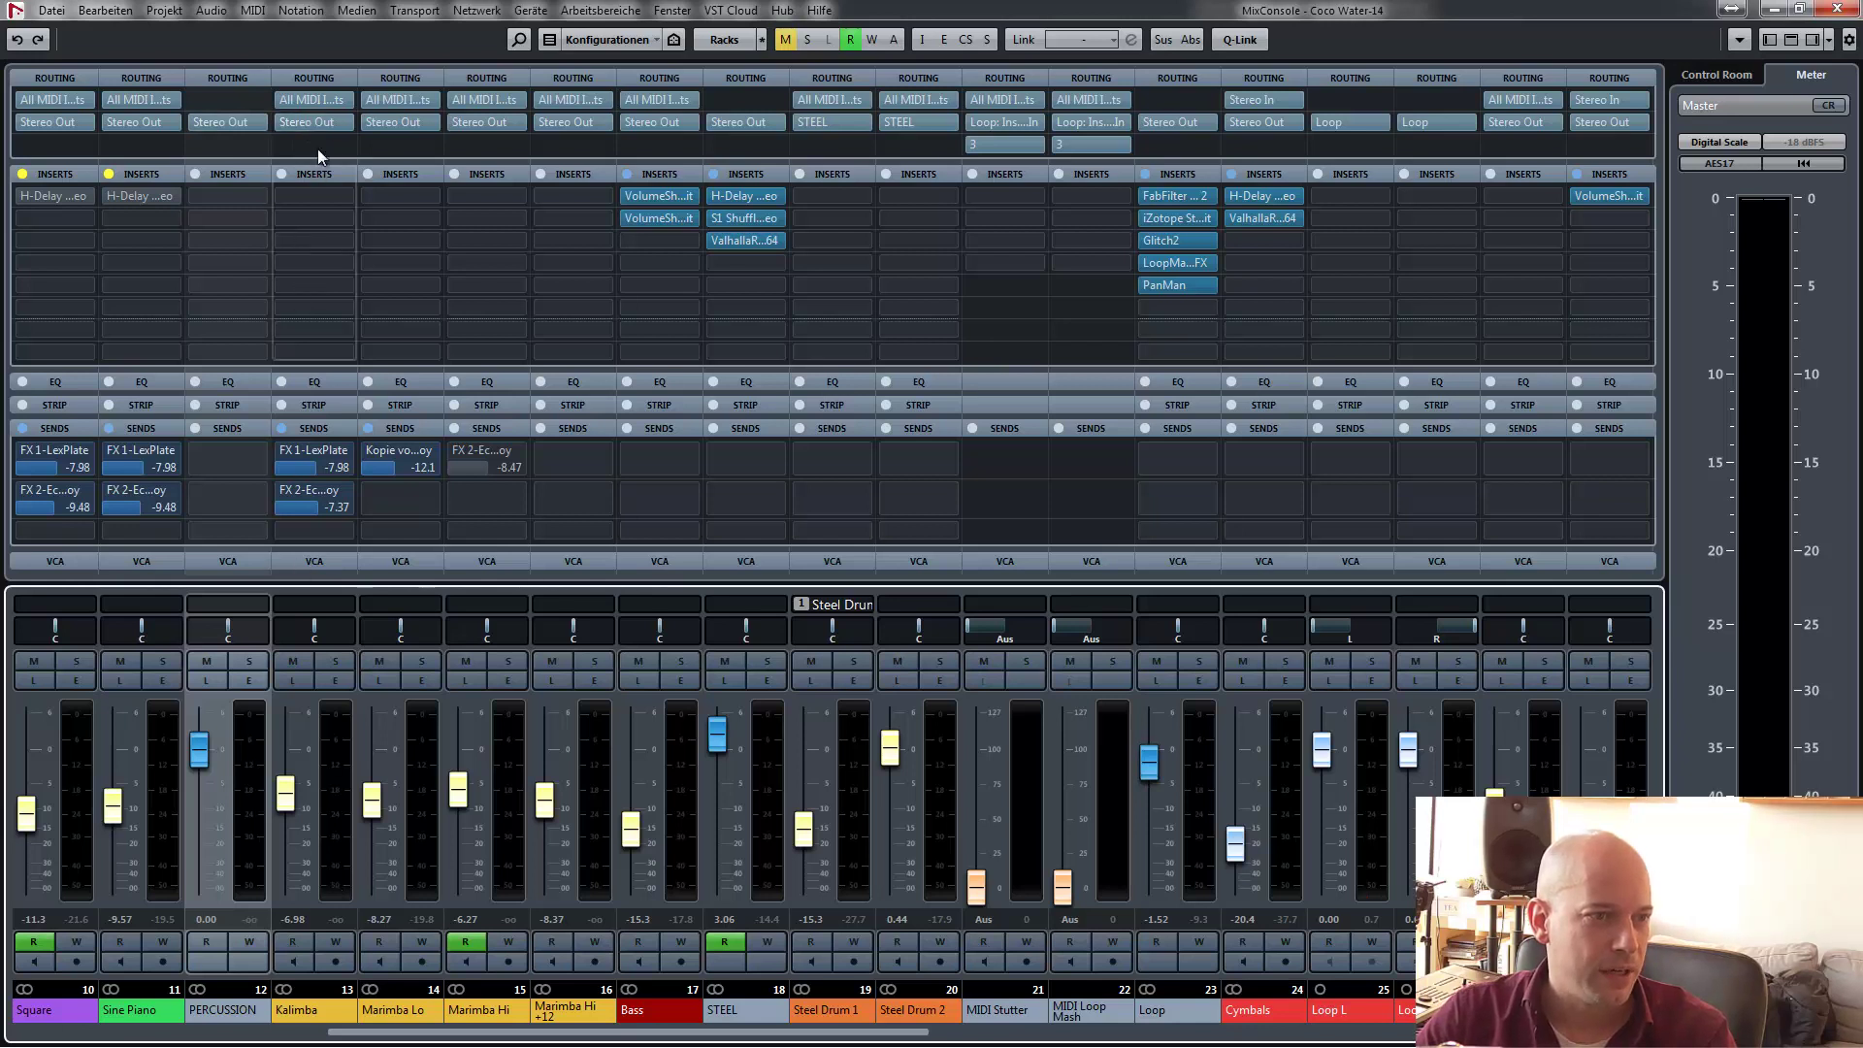
# - Route the outputs of the Kalimba and Marimba Lo channels to the PERCUSSION group in the MixConsole and return to the project window
pyautogui.click(347, 120)
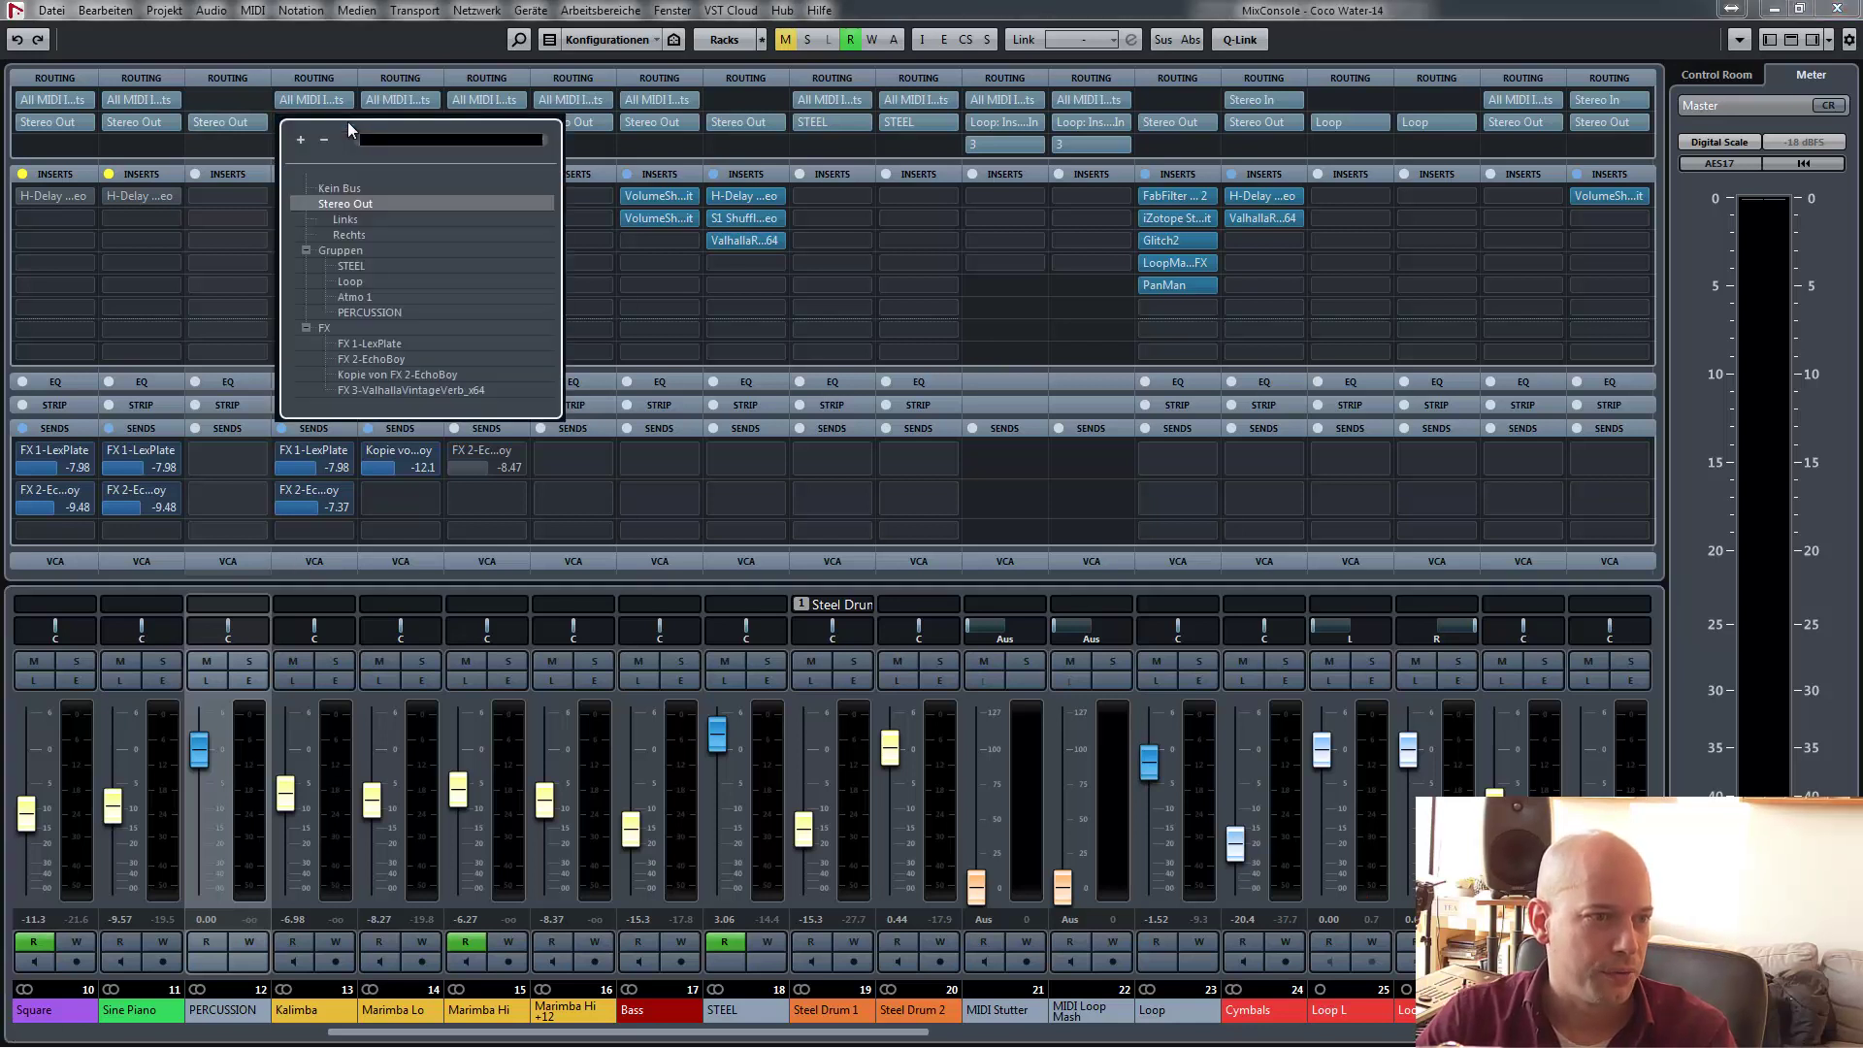
pyautogui.click(415, 312)
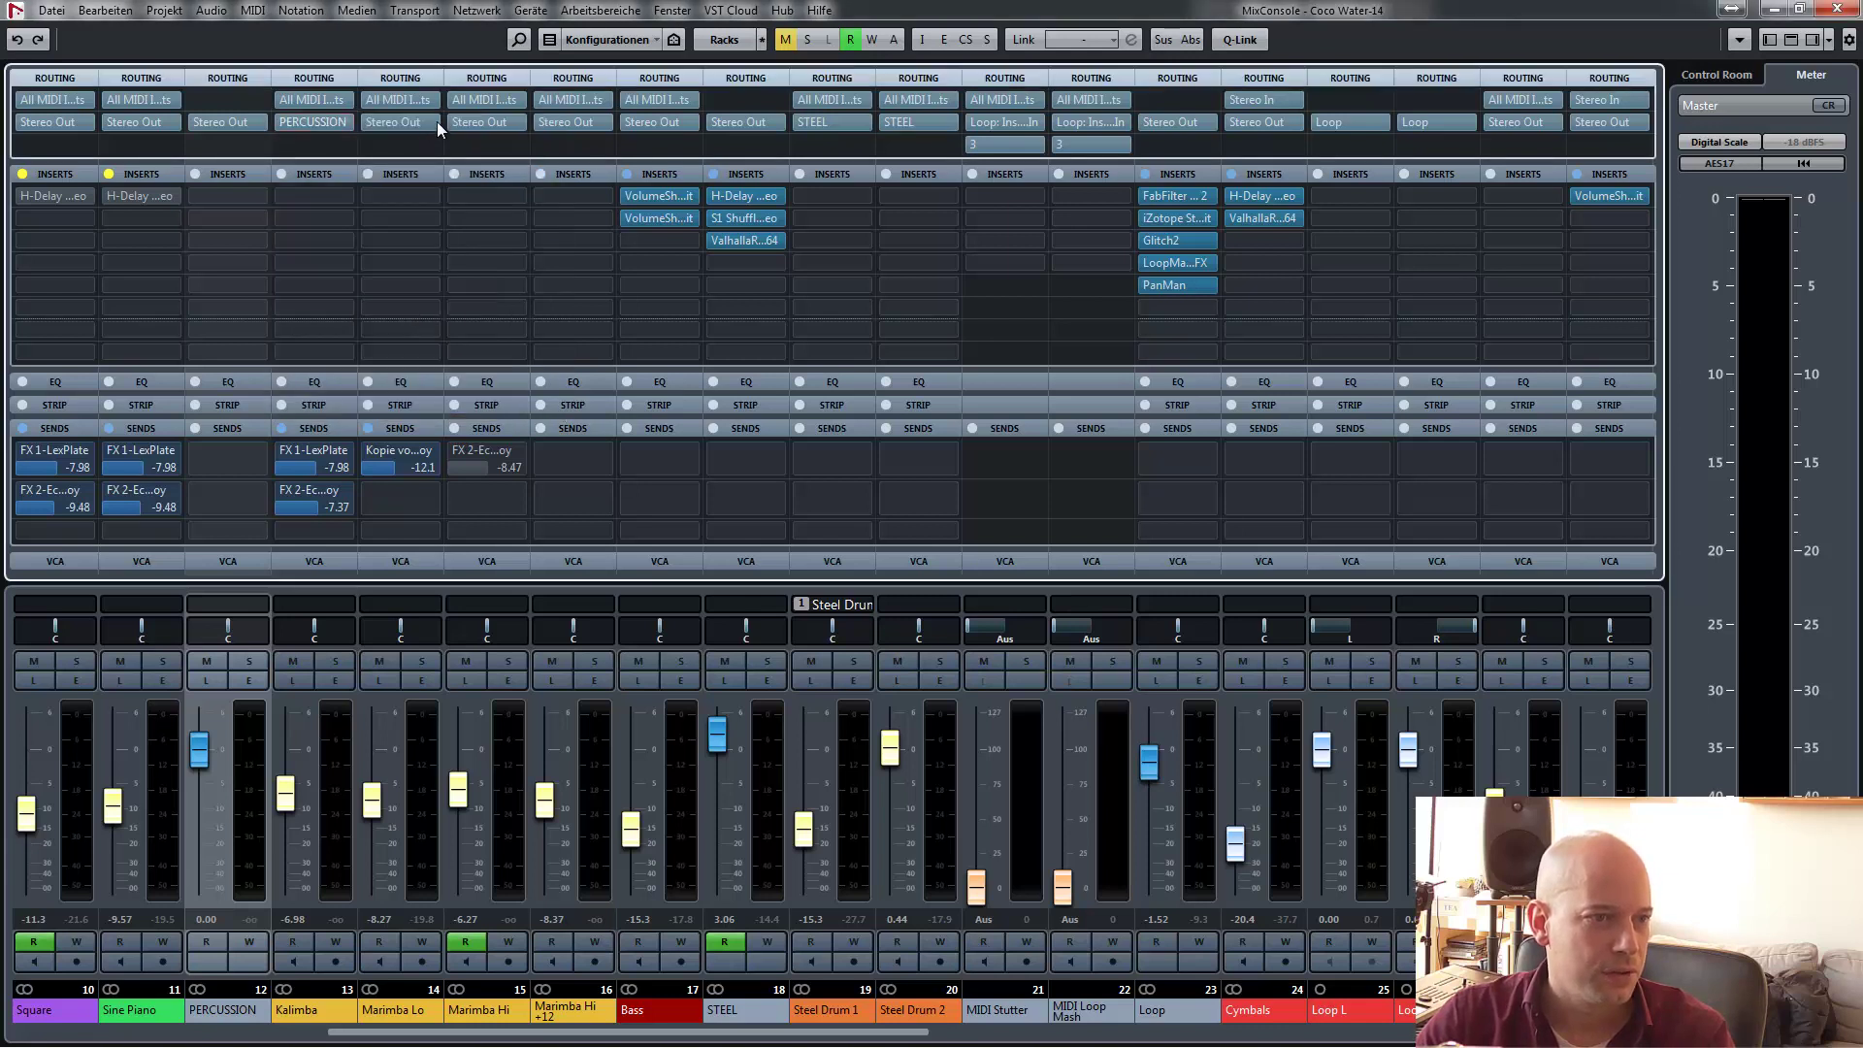
pyautogui.click(437, 121)
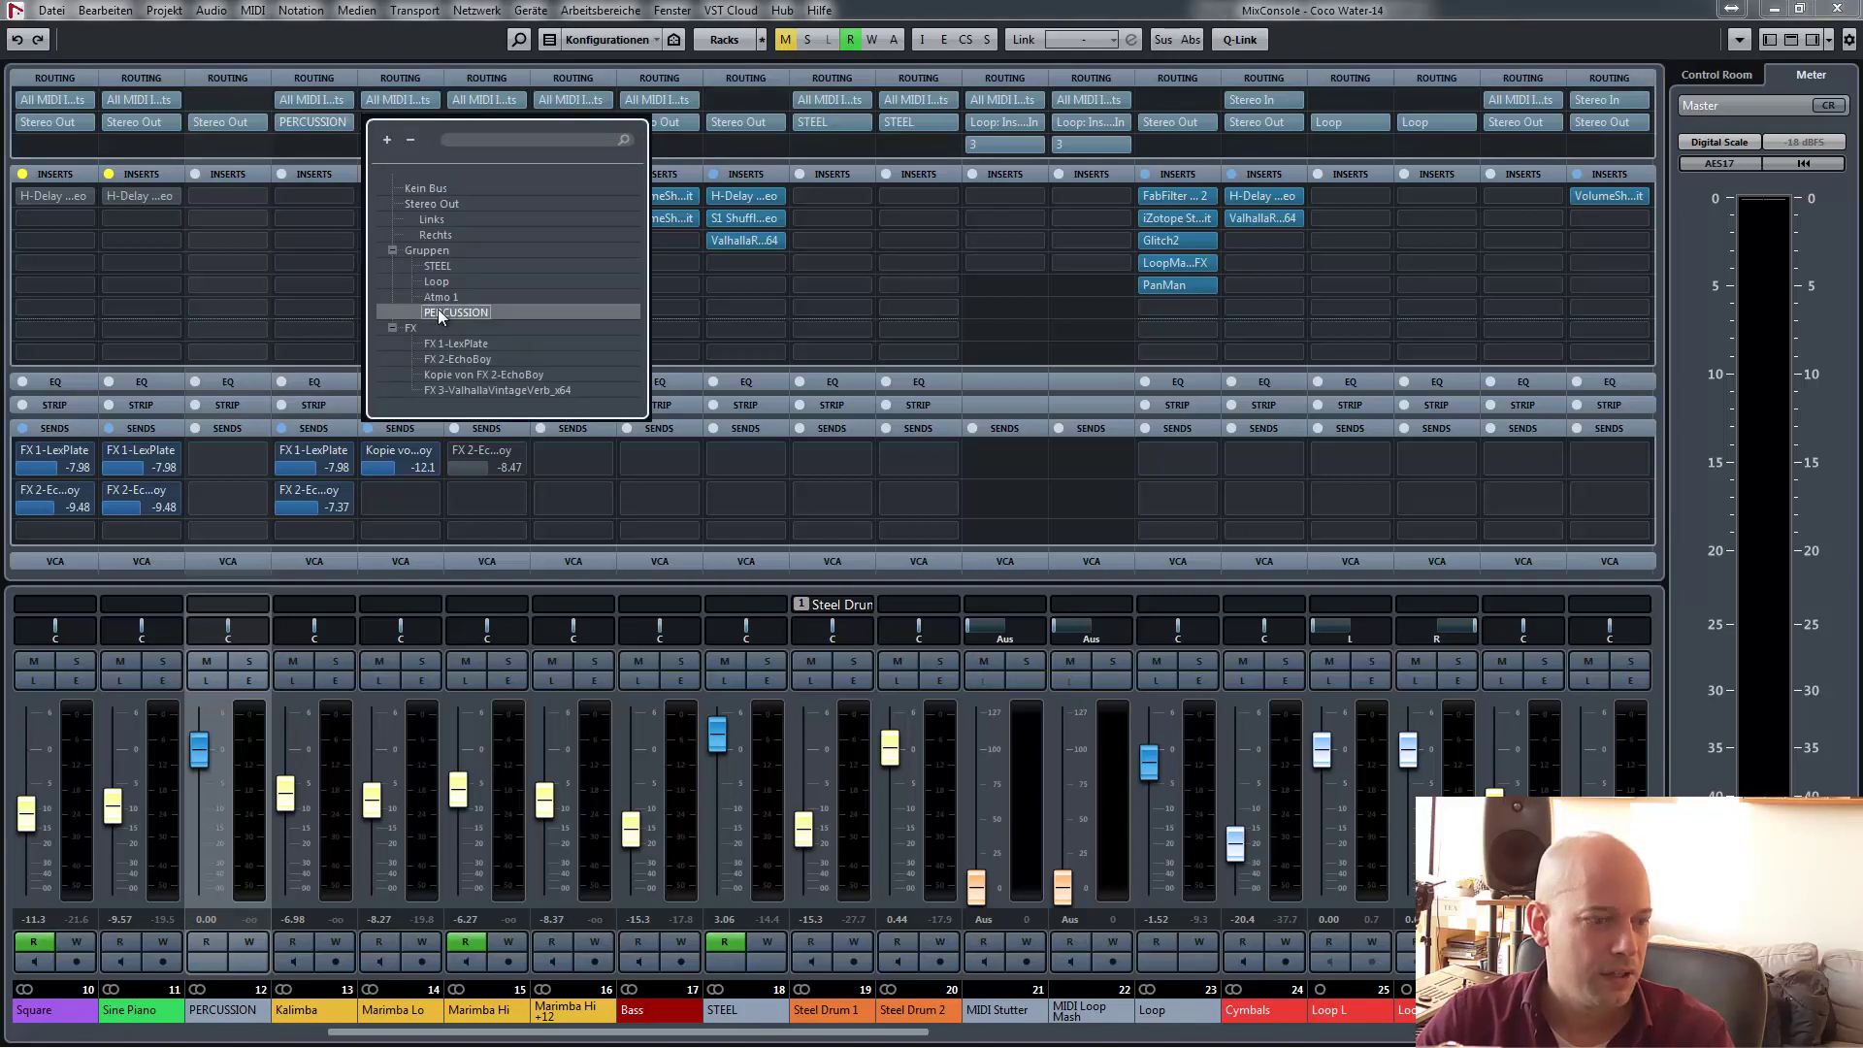
pyautogui.click(439, 308)
pyautogui.press('F3')
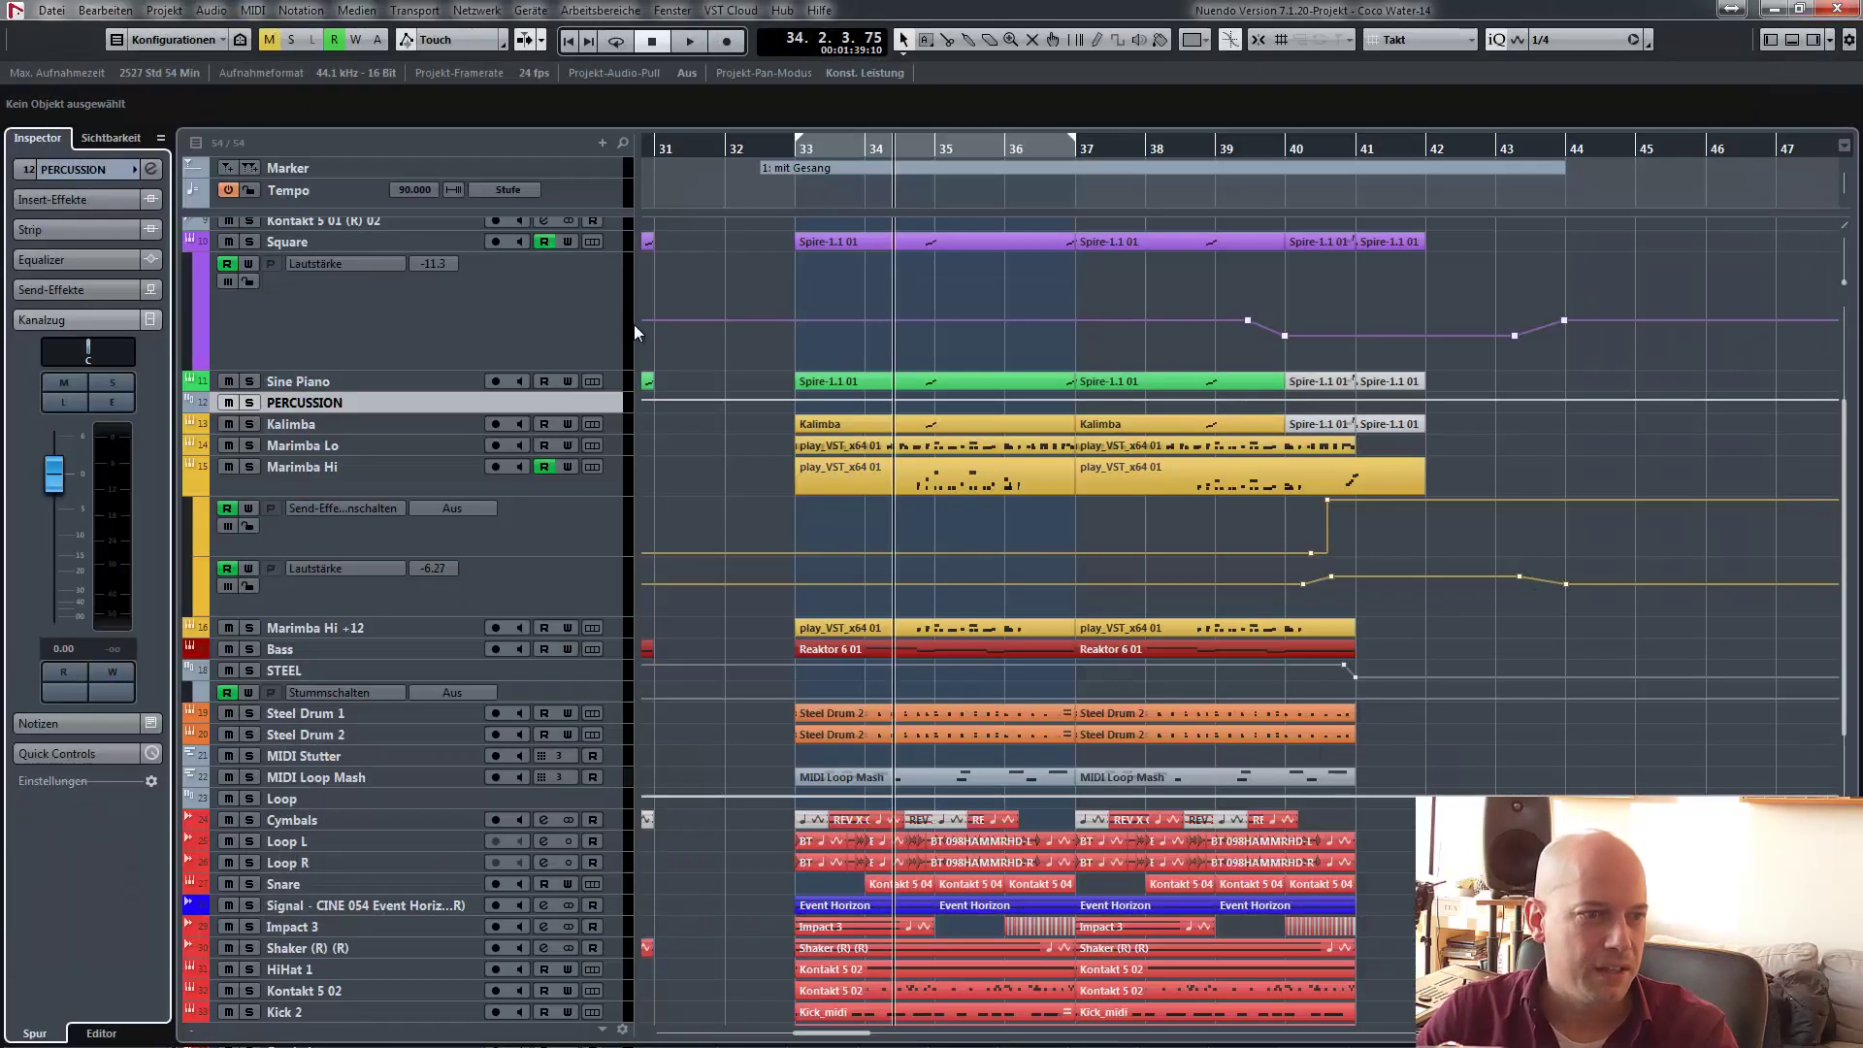
# - Set the output of the Marimba Hi track to the PERCUSSION group in its channel settings
pyautogui.click(388, 427)
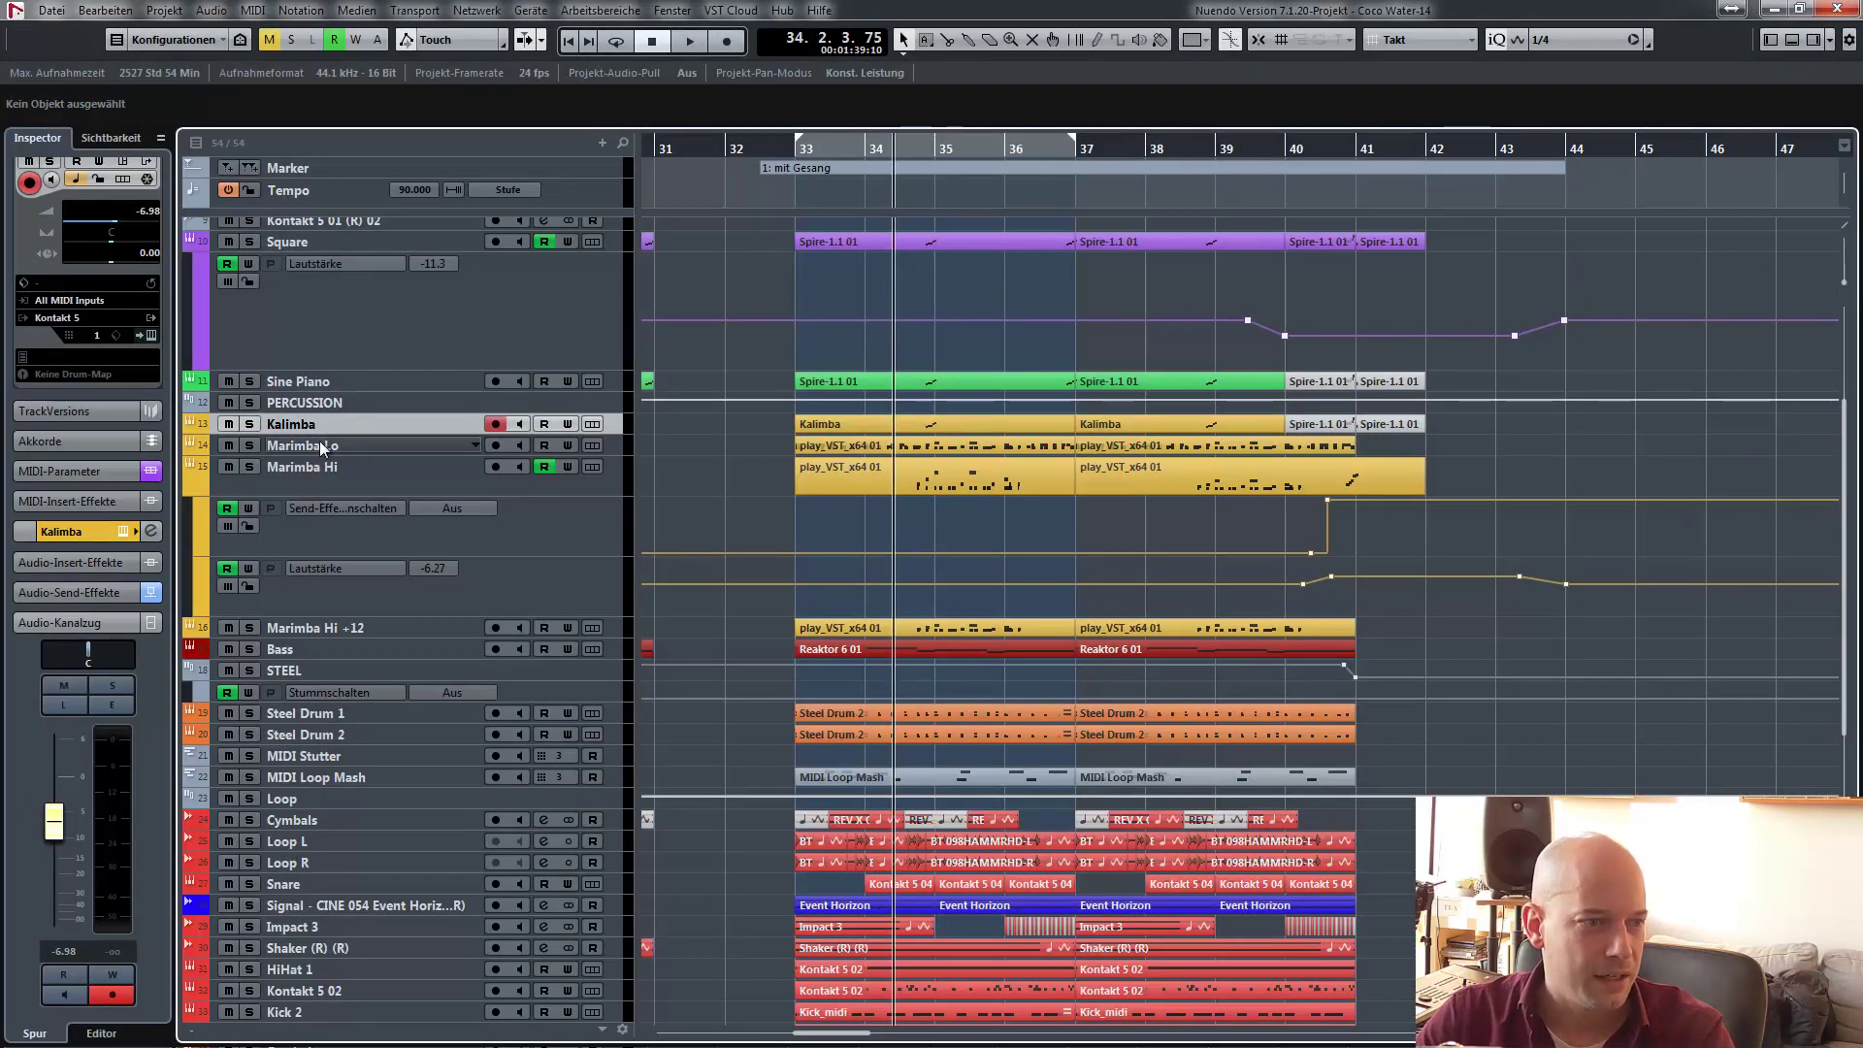
pyautogui.click(328, 475)
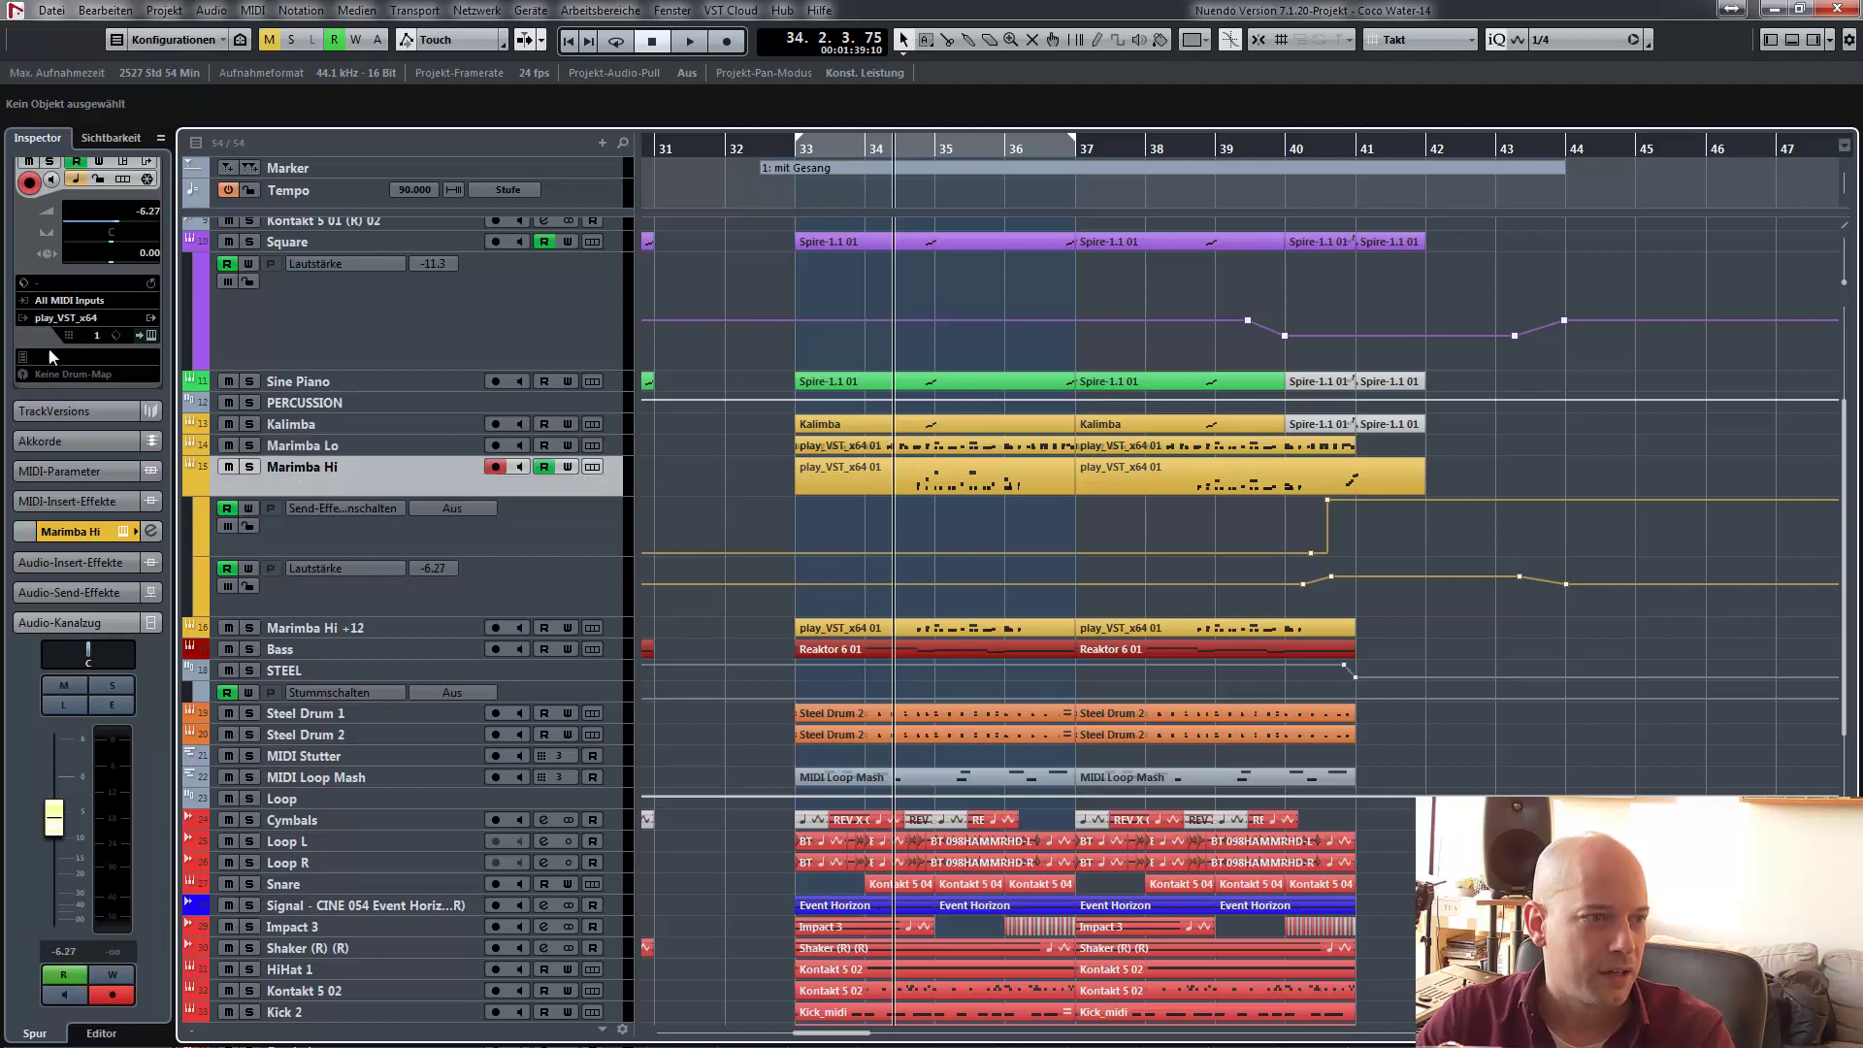
pyautogui.click(78, 531)
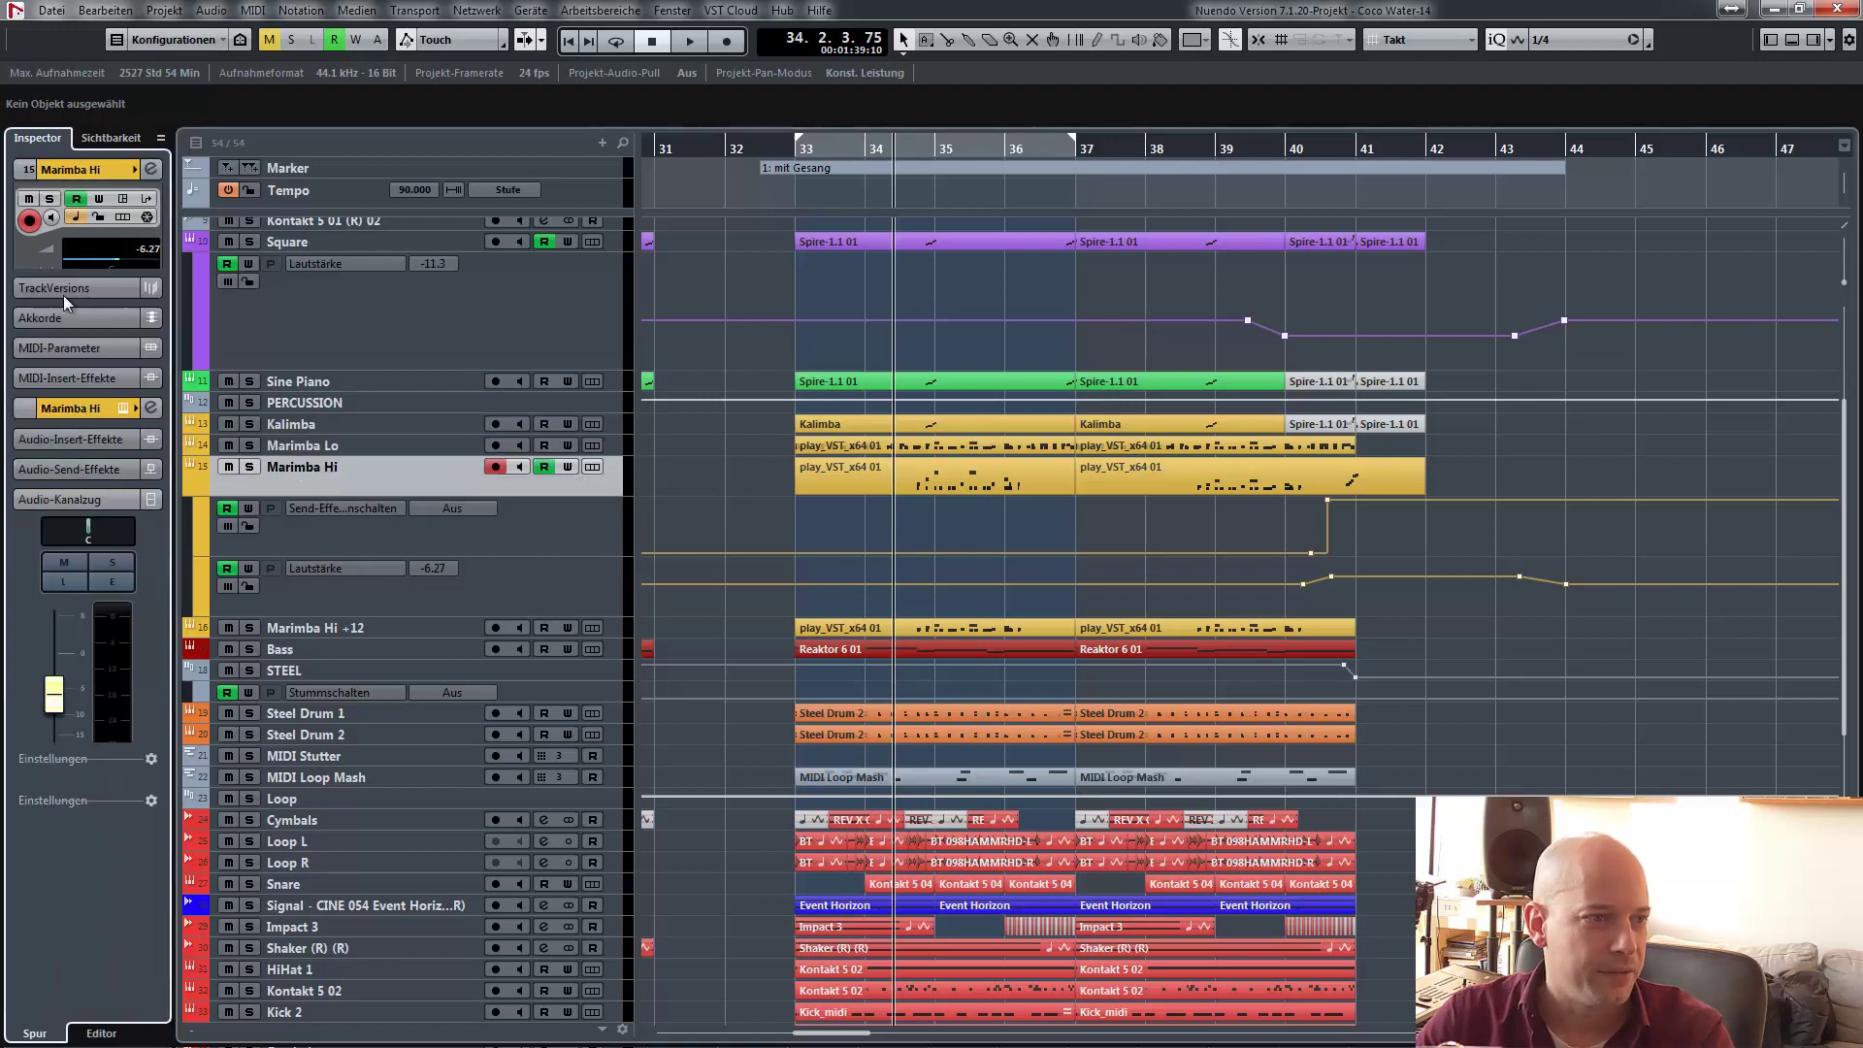
pyautogui.click(150, 169)
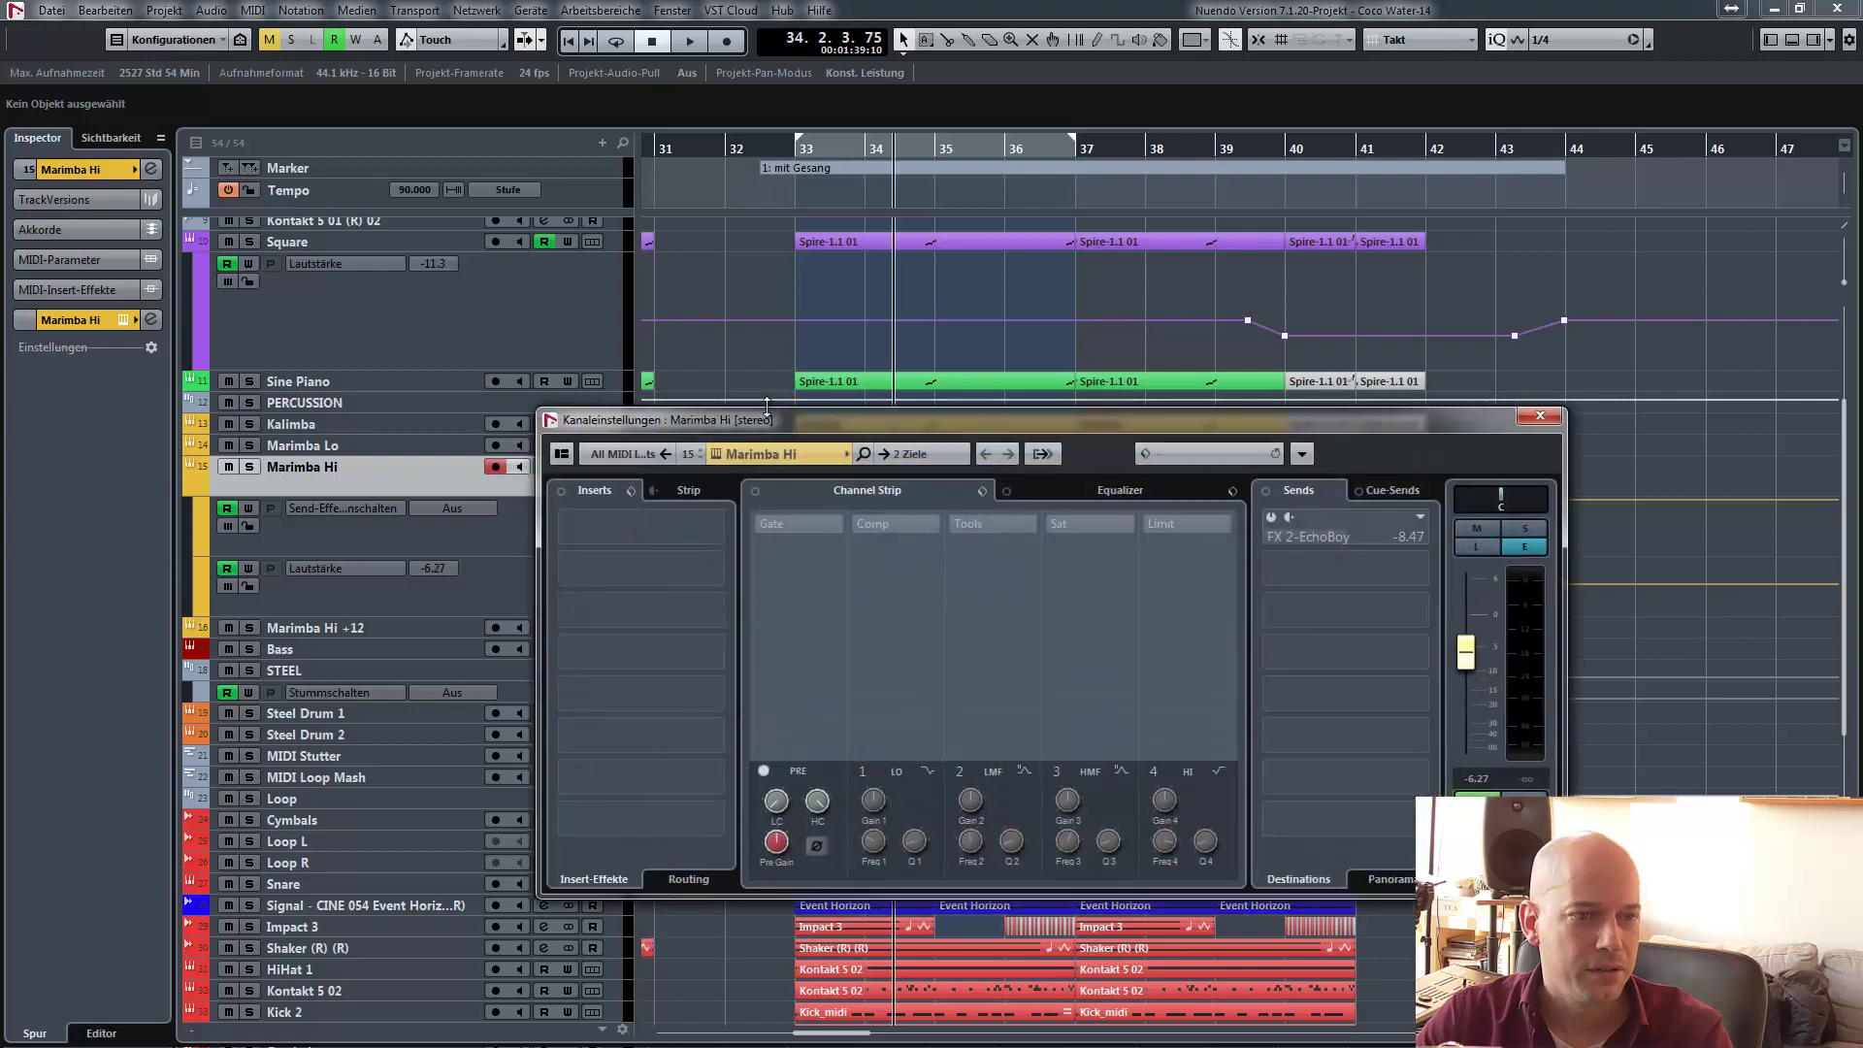
pyautogui.click(935, 460)
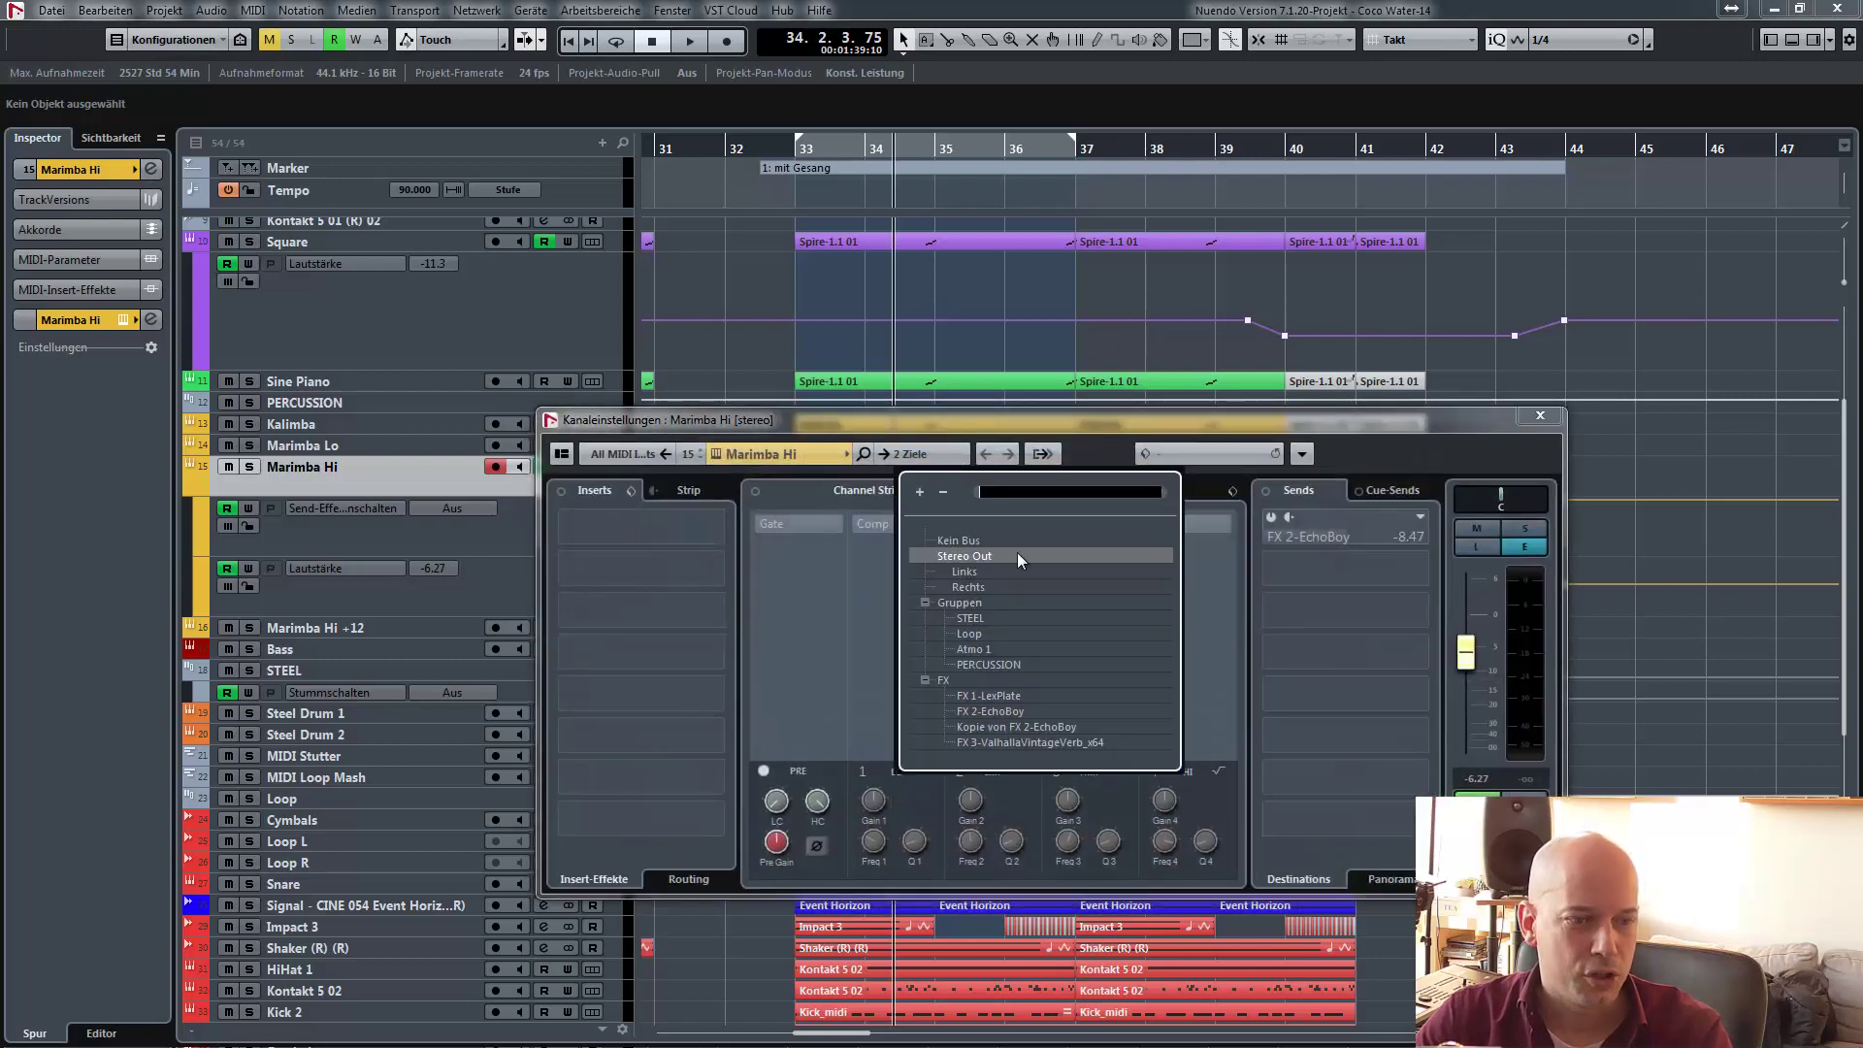
pyautogui.click(997, 662)
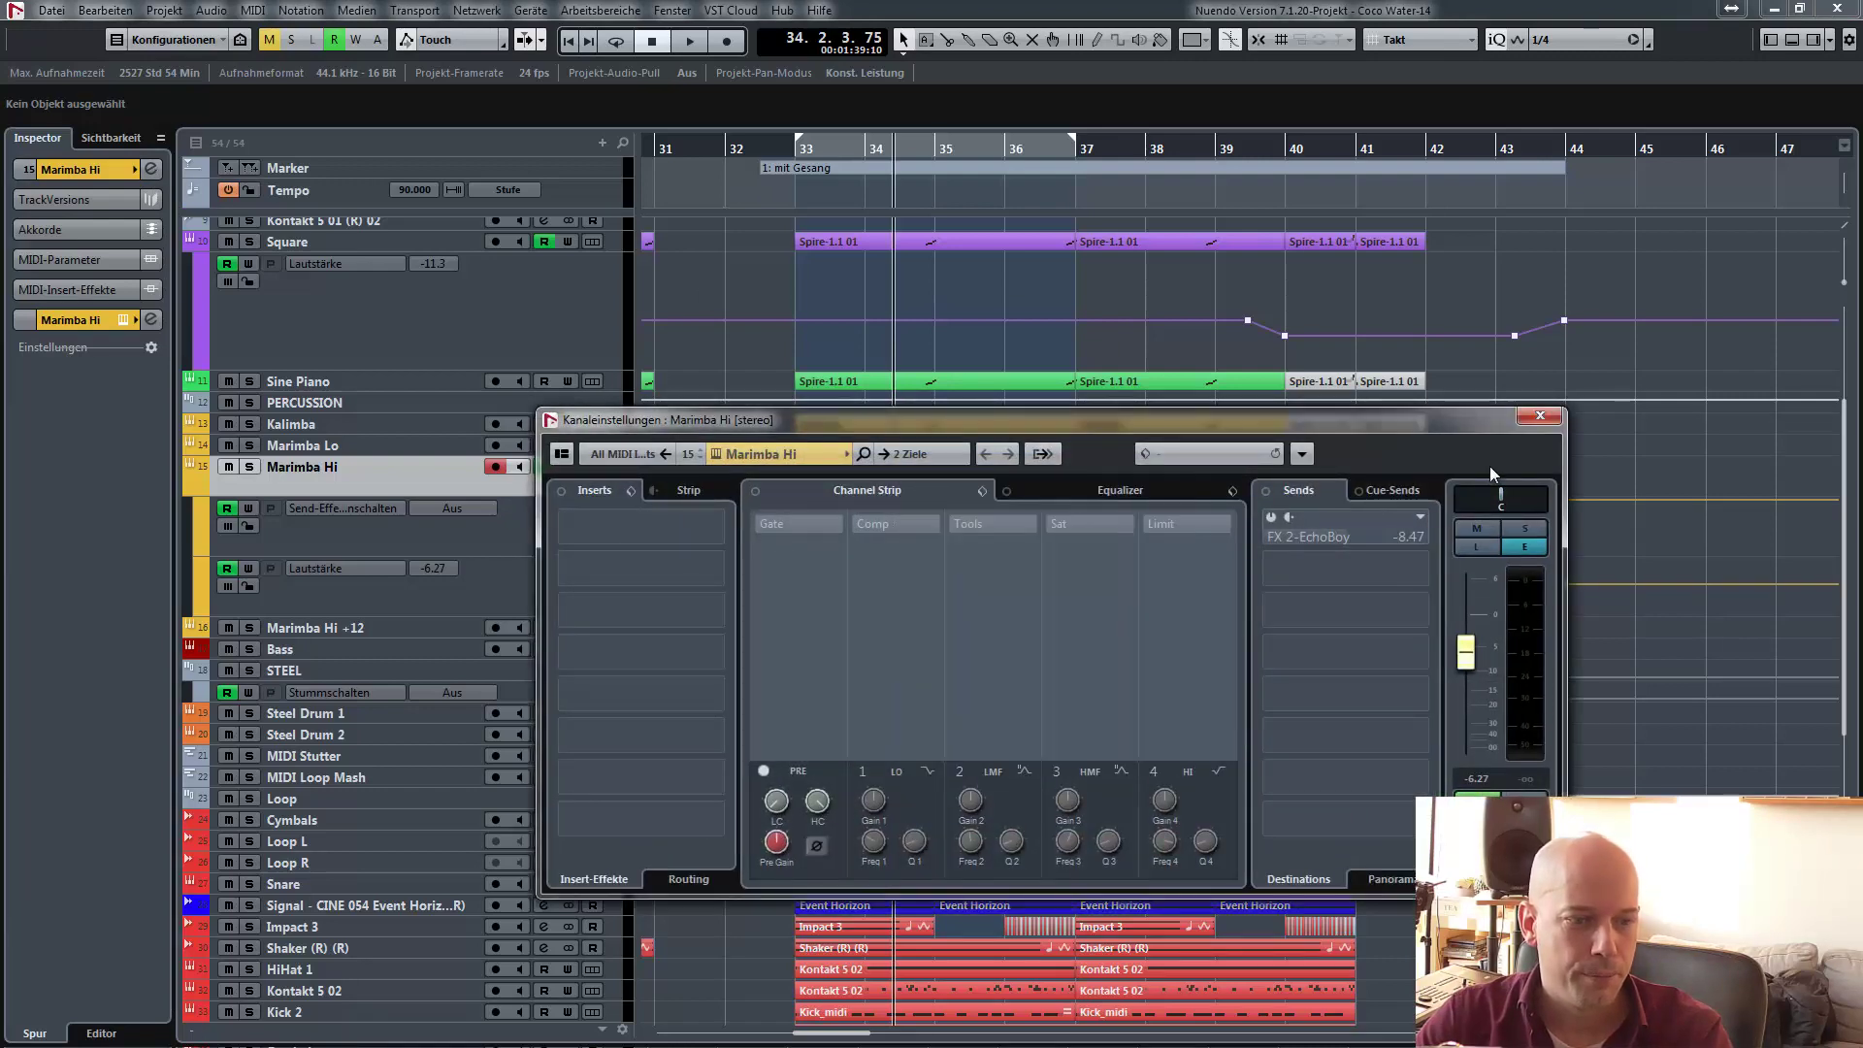
pyautogui.click(1539, 415)
# - Set the output of the Marimba Hi +12 track to the PERCUSSION group in its channel settings
pyautogui.click(388, 627)
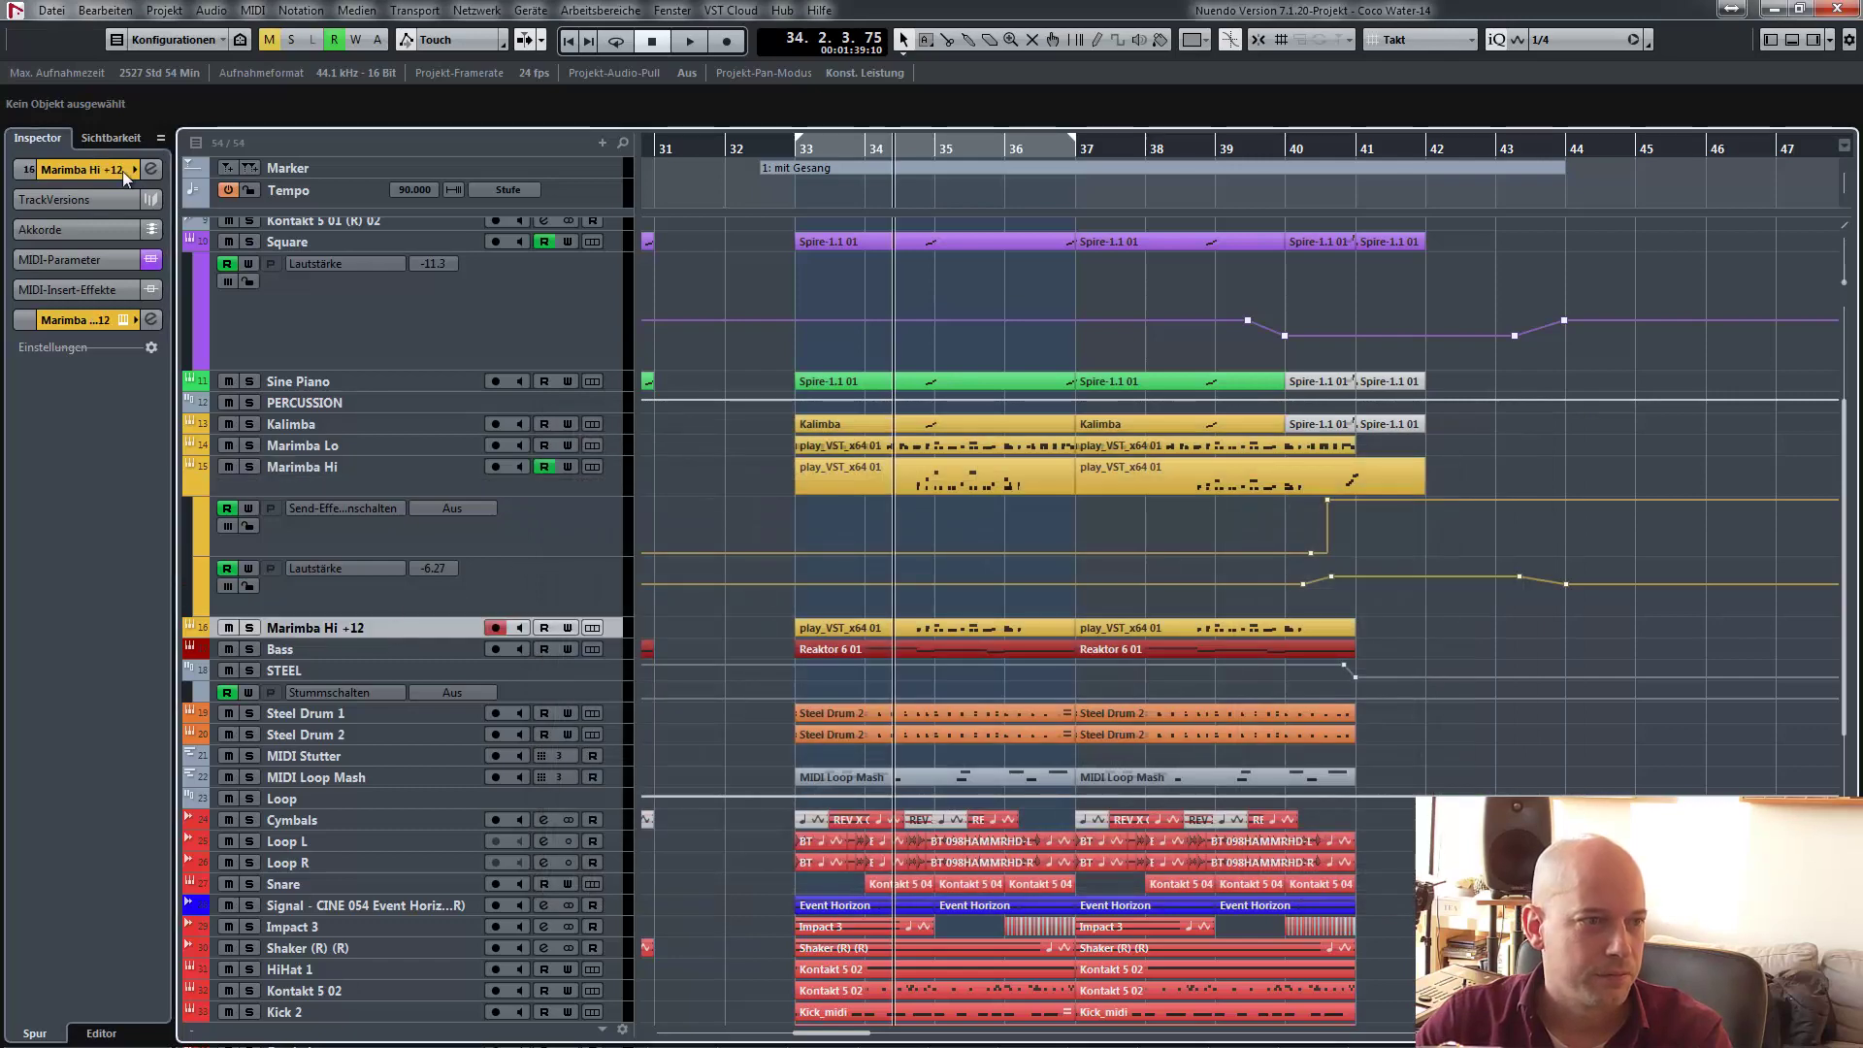
pyautogui.click(150, 168)
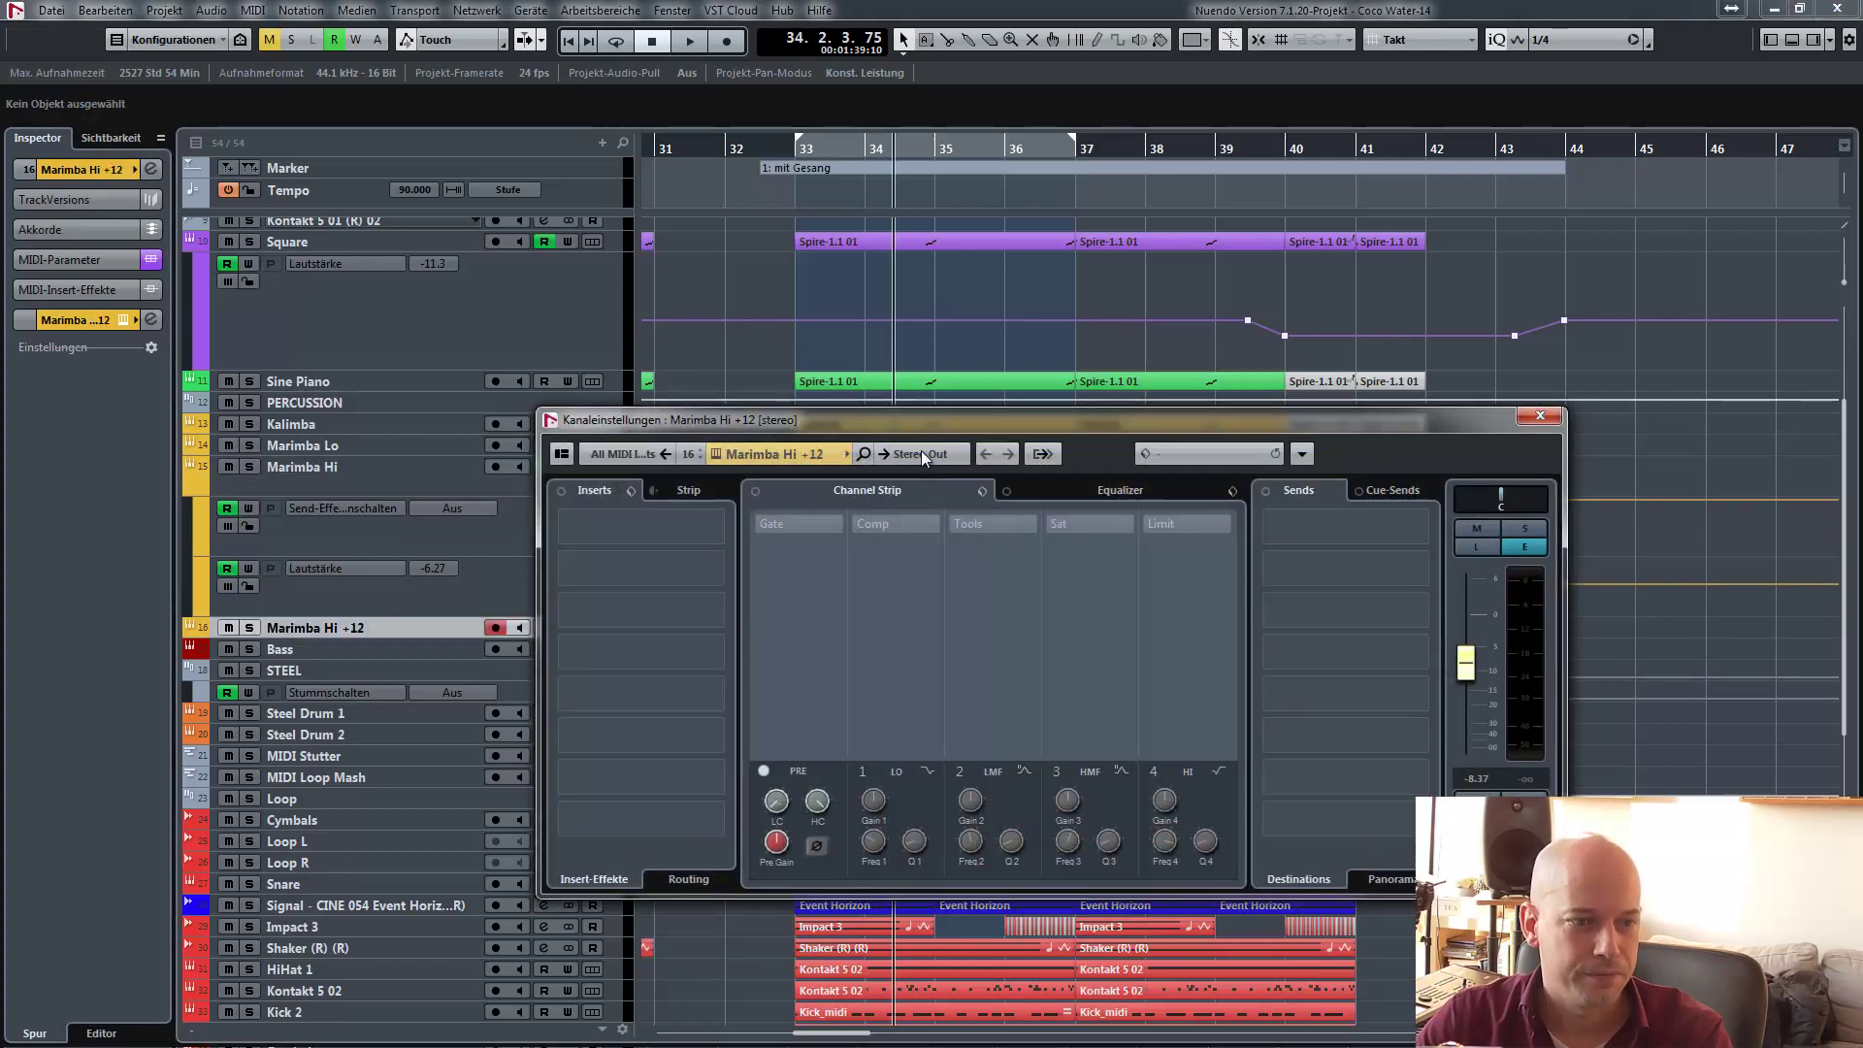
pyautogui.click(922, 451)
pyautogui.click(1025, 652)
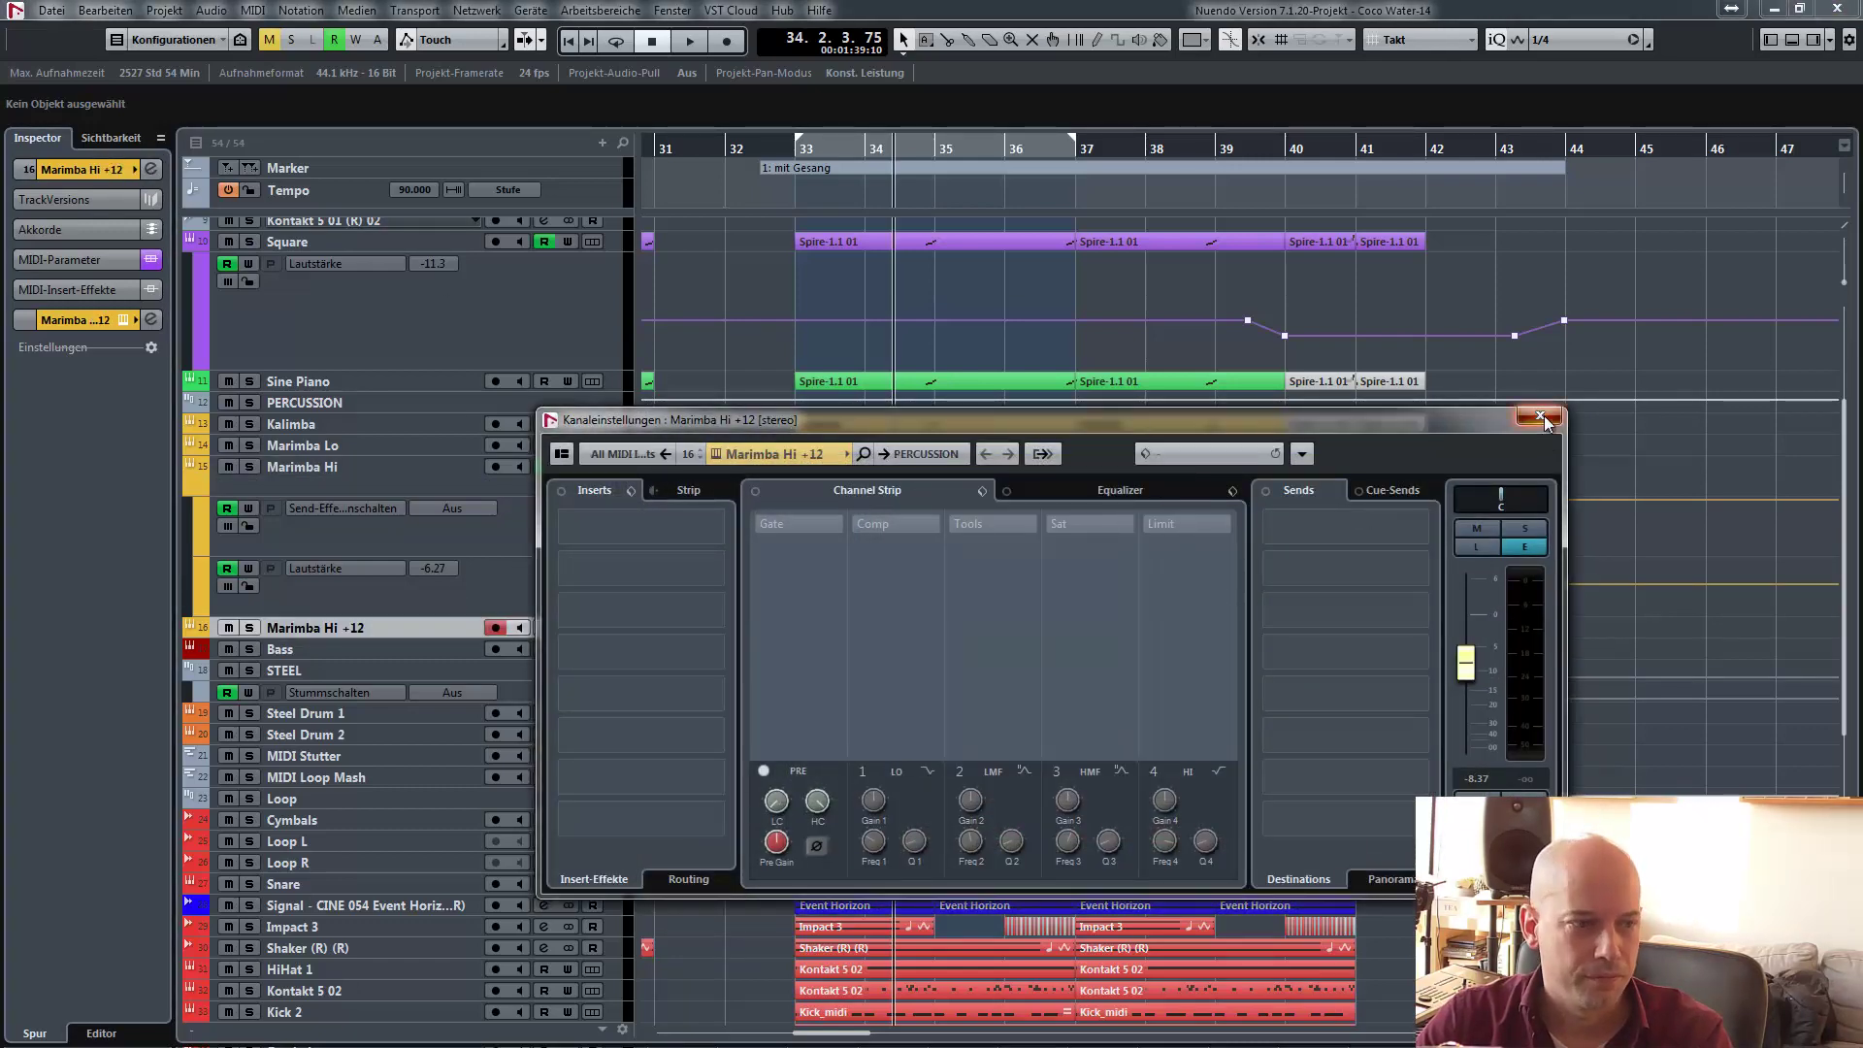
pyautogui.click(1540, 416)
# - Play from bar 33 and briefly solo and mute the PERCUSSION group to hear its combined signal
pyautogui.click(468, 404)
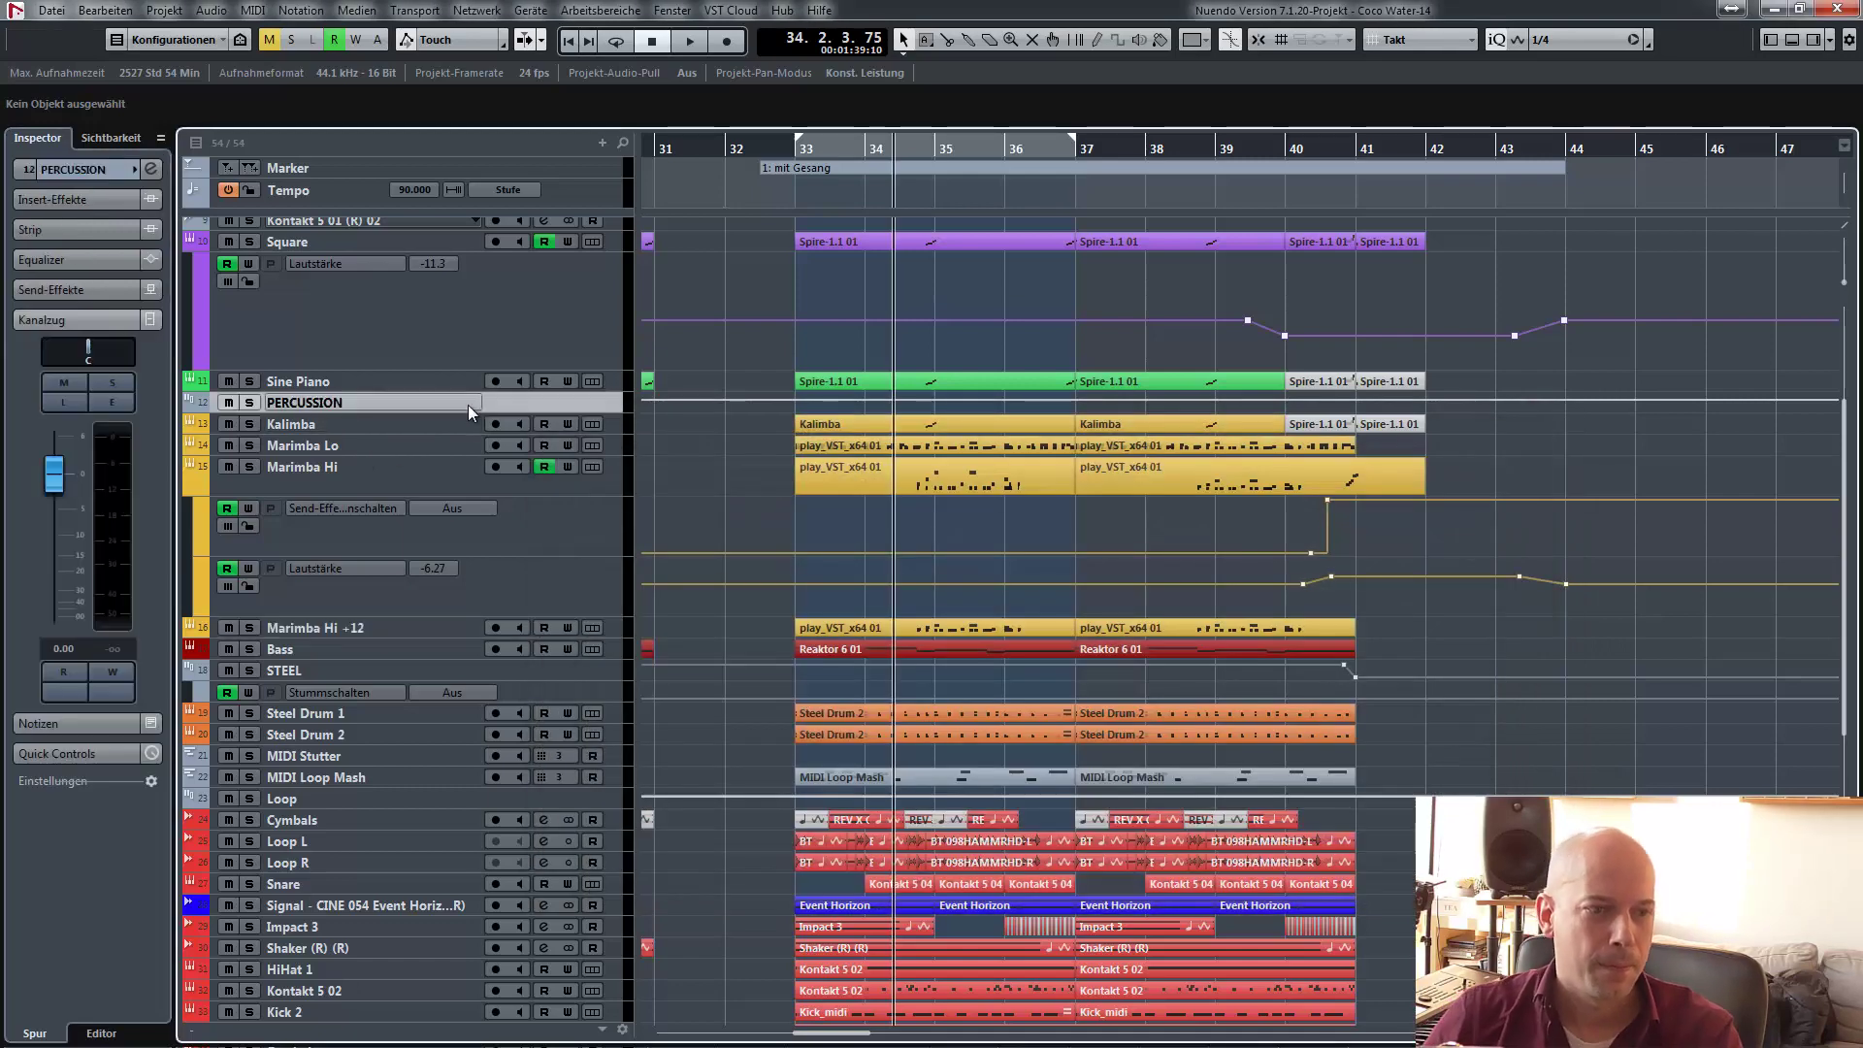
pyautogui.press('KP_1')
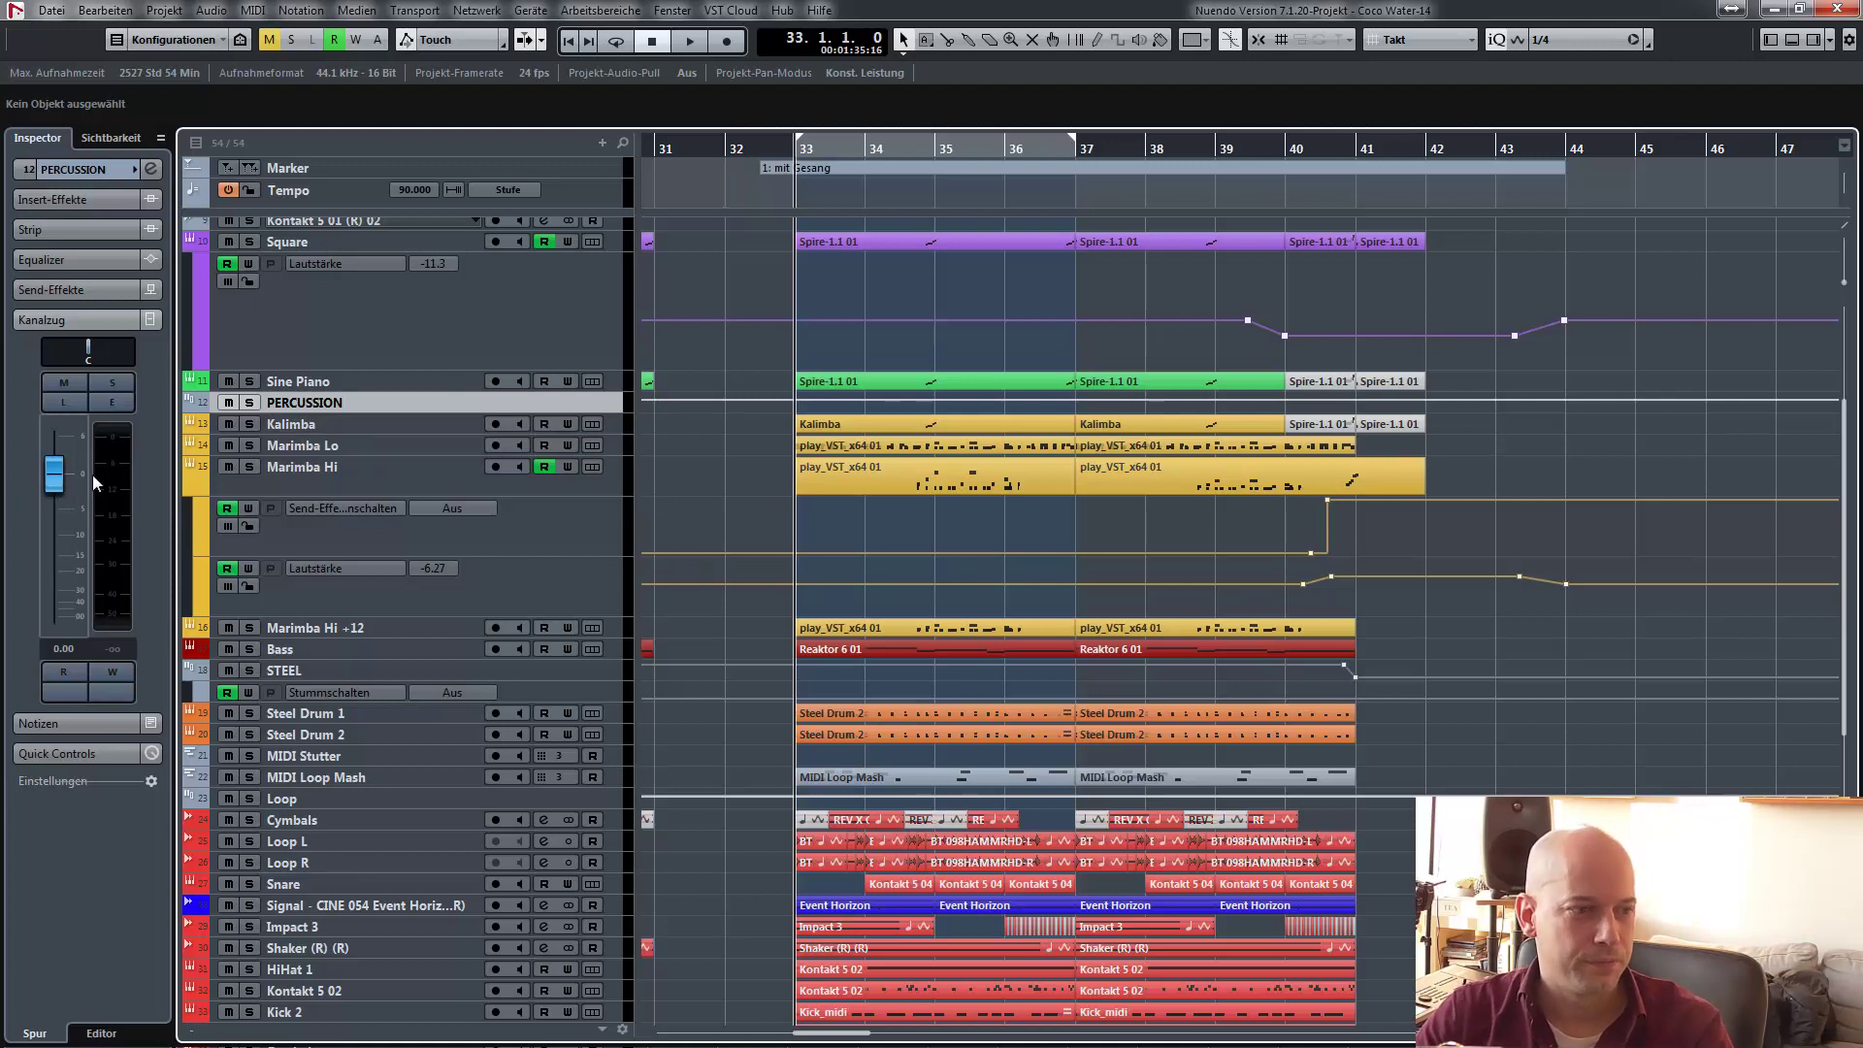
pyautogui.press('space')
pyautogui.click(250, 404)
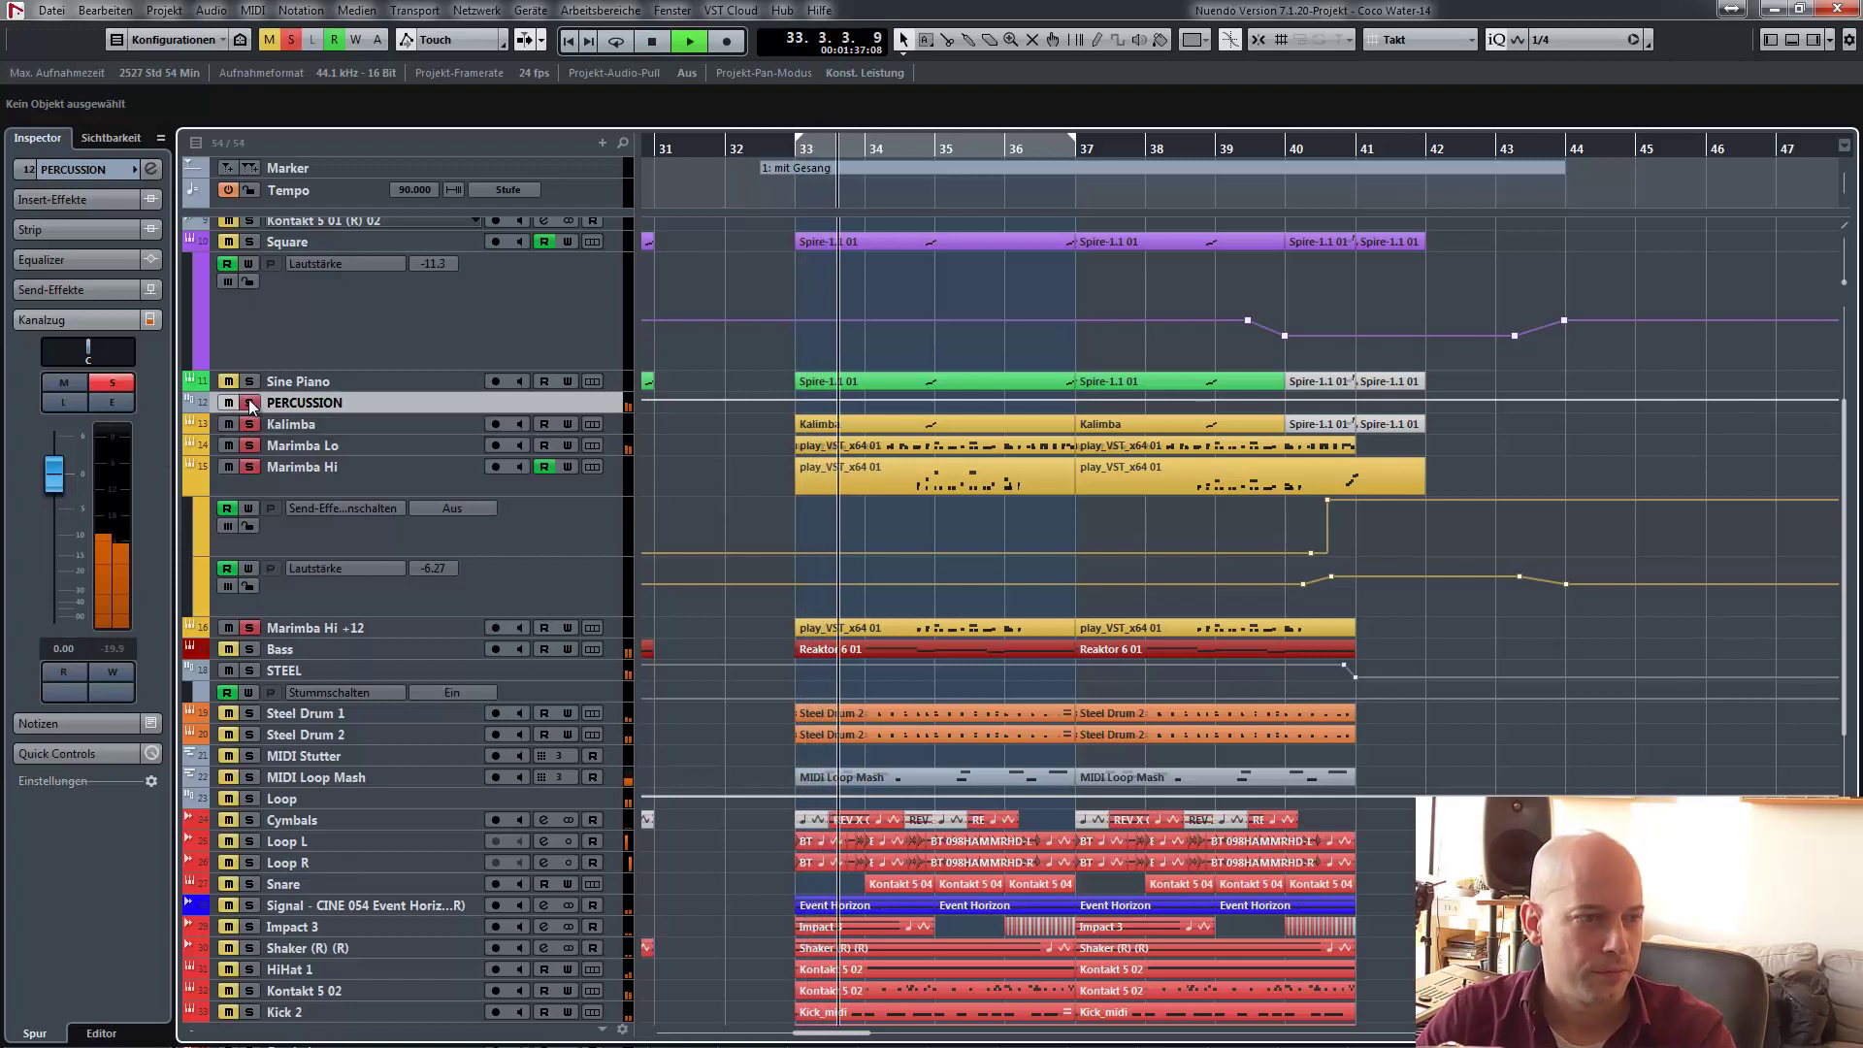
pyautogui.click(250, 403)
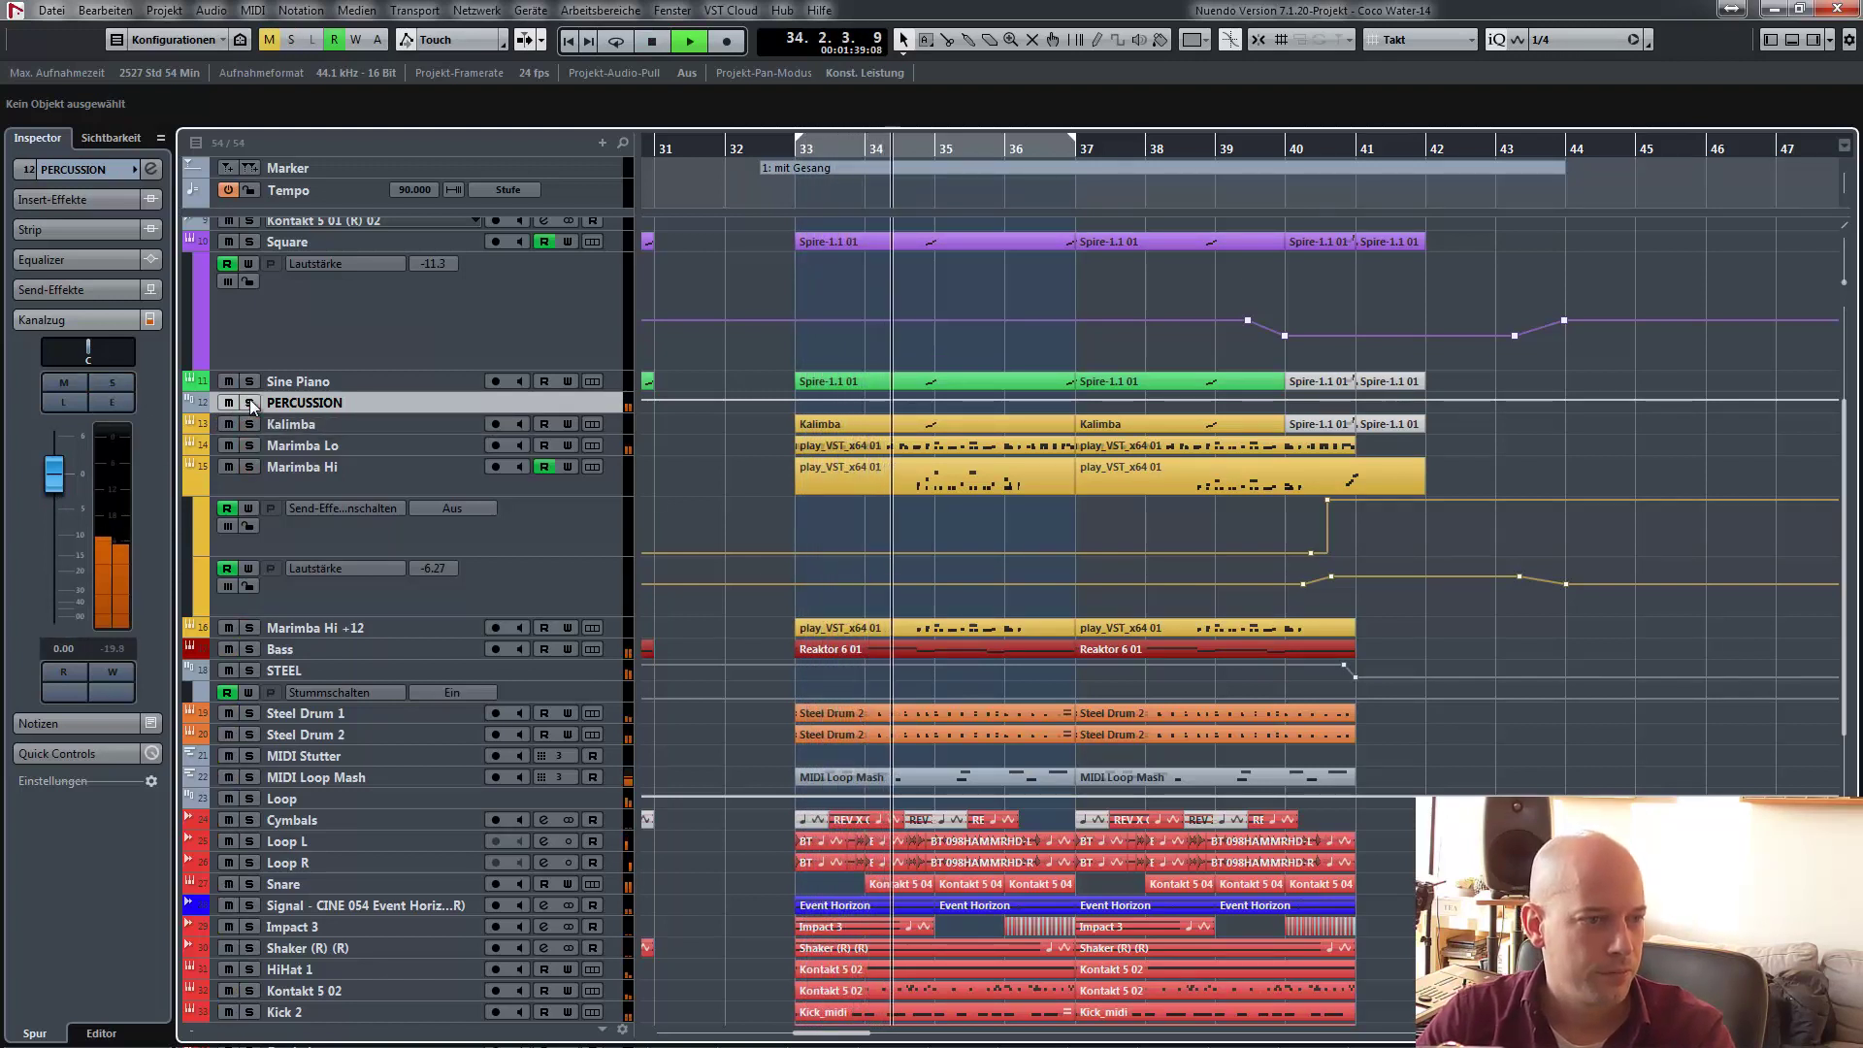
pyautogui.click(229, 403)
pyautogui.click(229, 402)
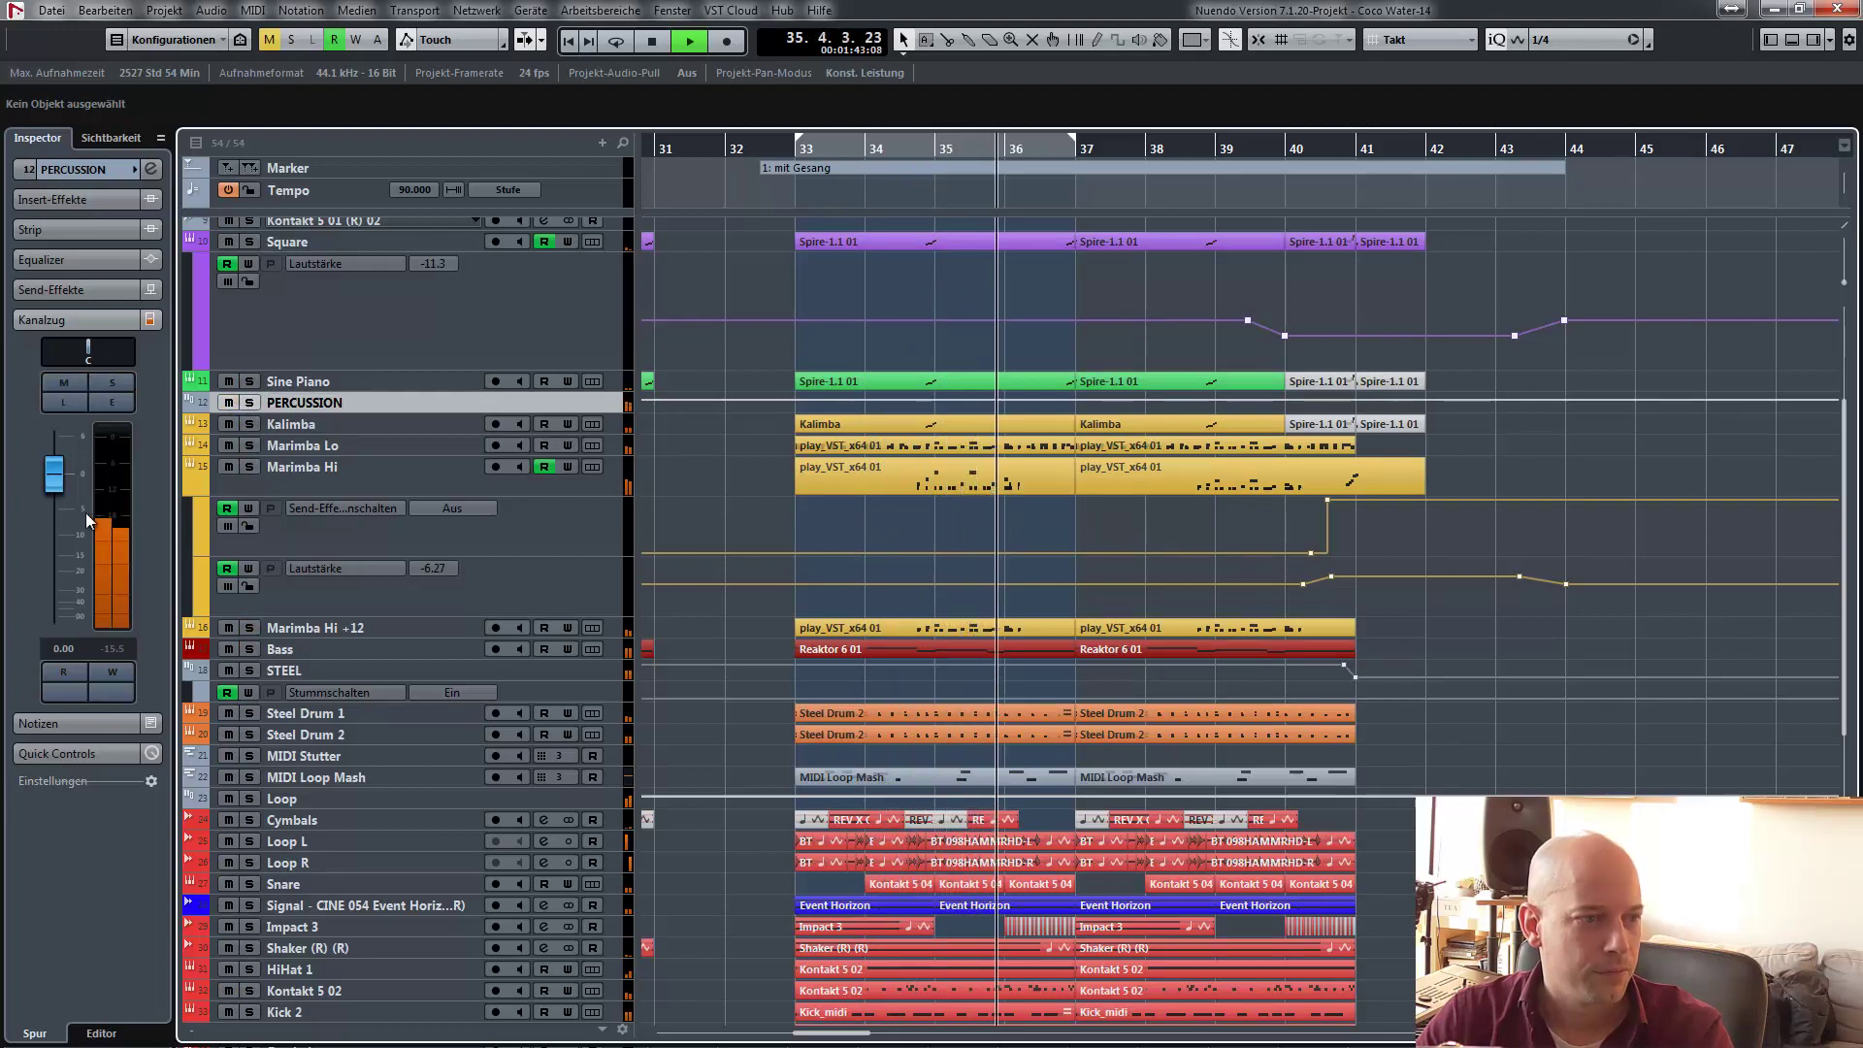
# - Raise the PERCUSSION group fader to 6.02 during playback, bring it back to 0.22 and stop the playback
pyautogui.moveTo(54, 474); pyautogui.dragTo(58, 434)
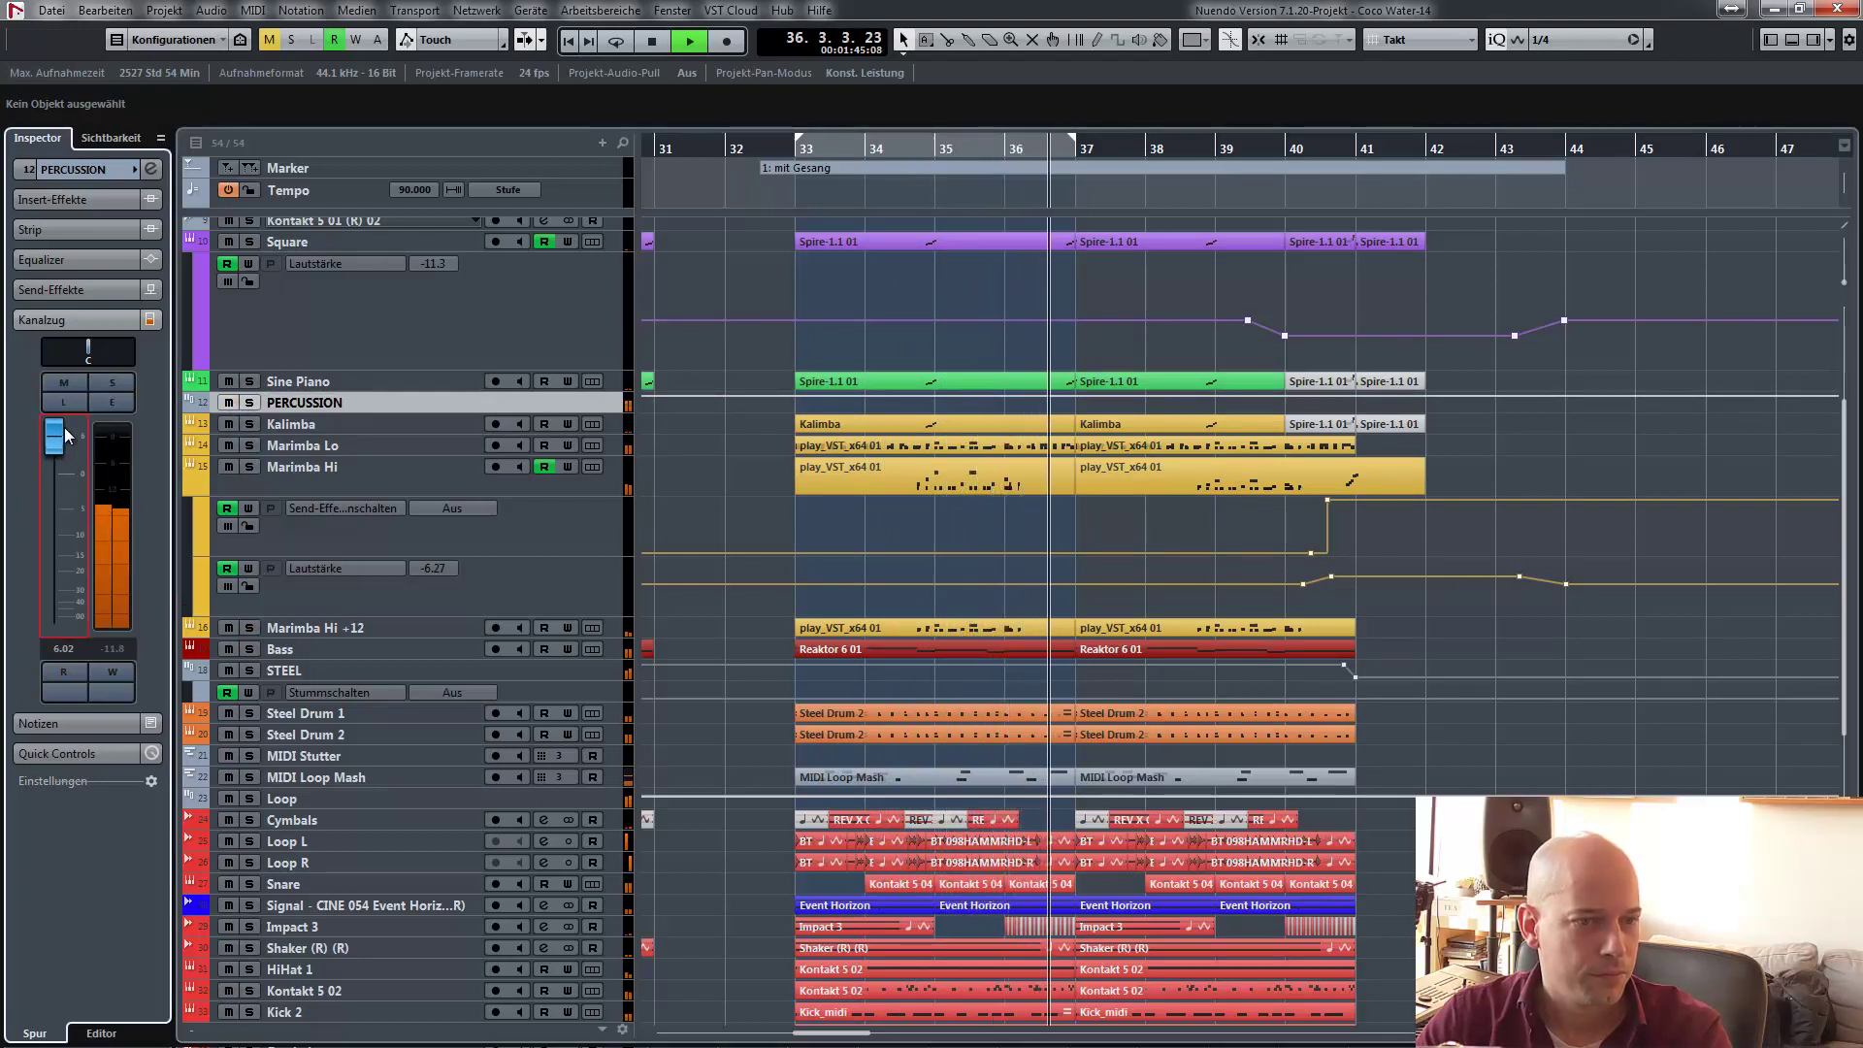
pyautogui.moveTo(64, 441); pyautogui.dragTo(89, 479)
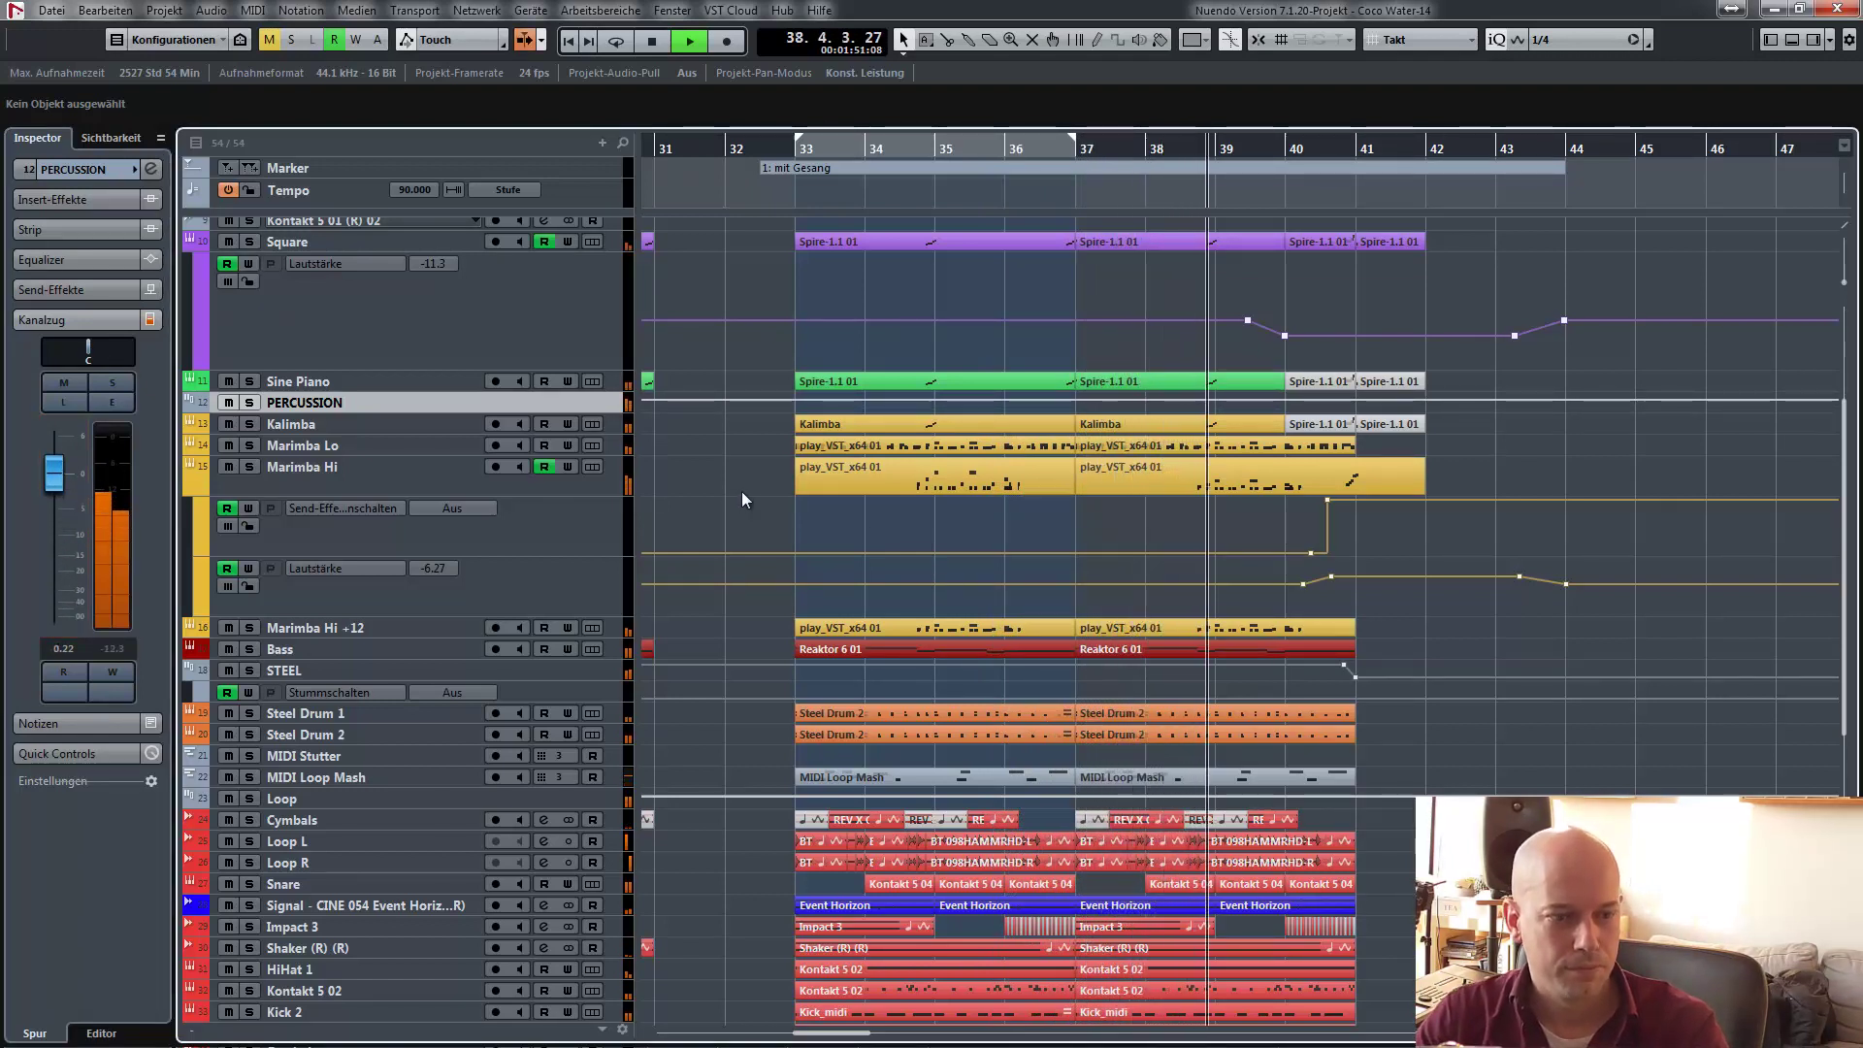
pyautogui.press('space')
# - Examine the Steel Drum 1 and Steel Drum 2 tracks and check the output routing in Steel Drum 1's channel settings
pyautogui.scroll(-3, 730, 479)
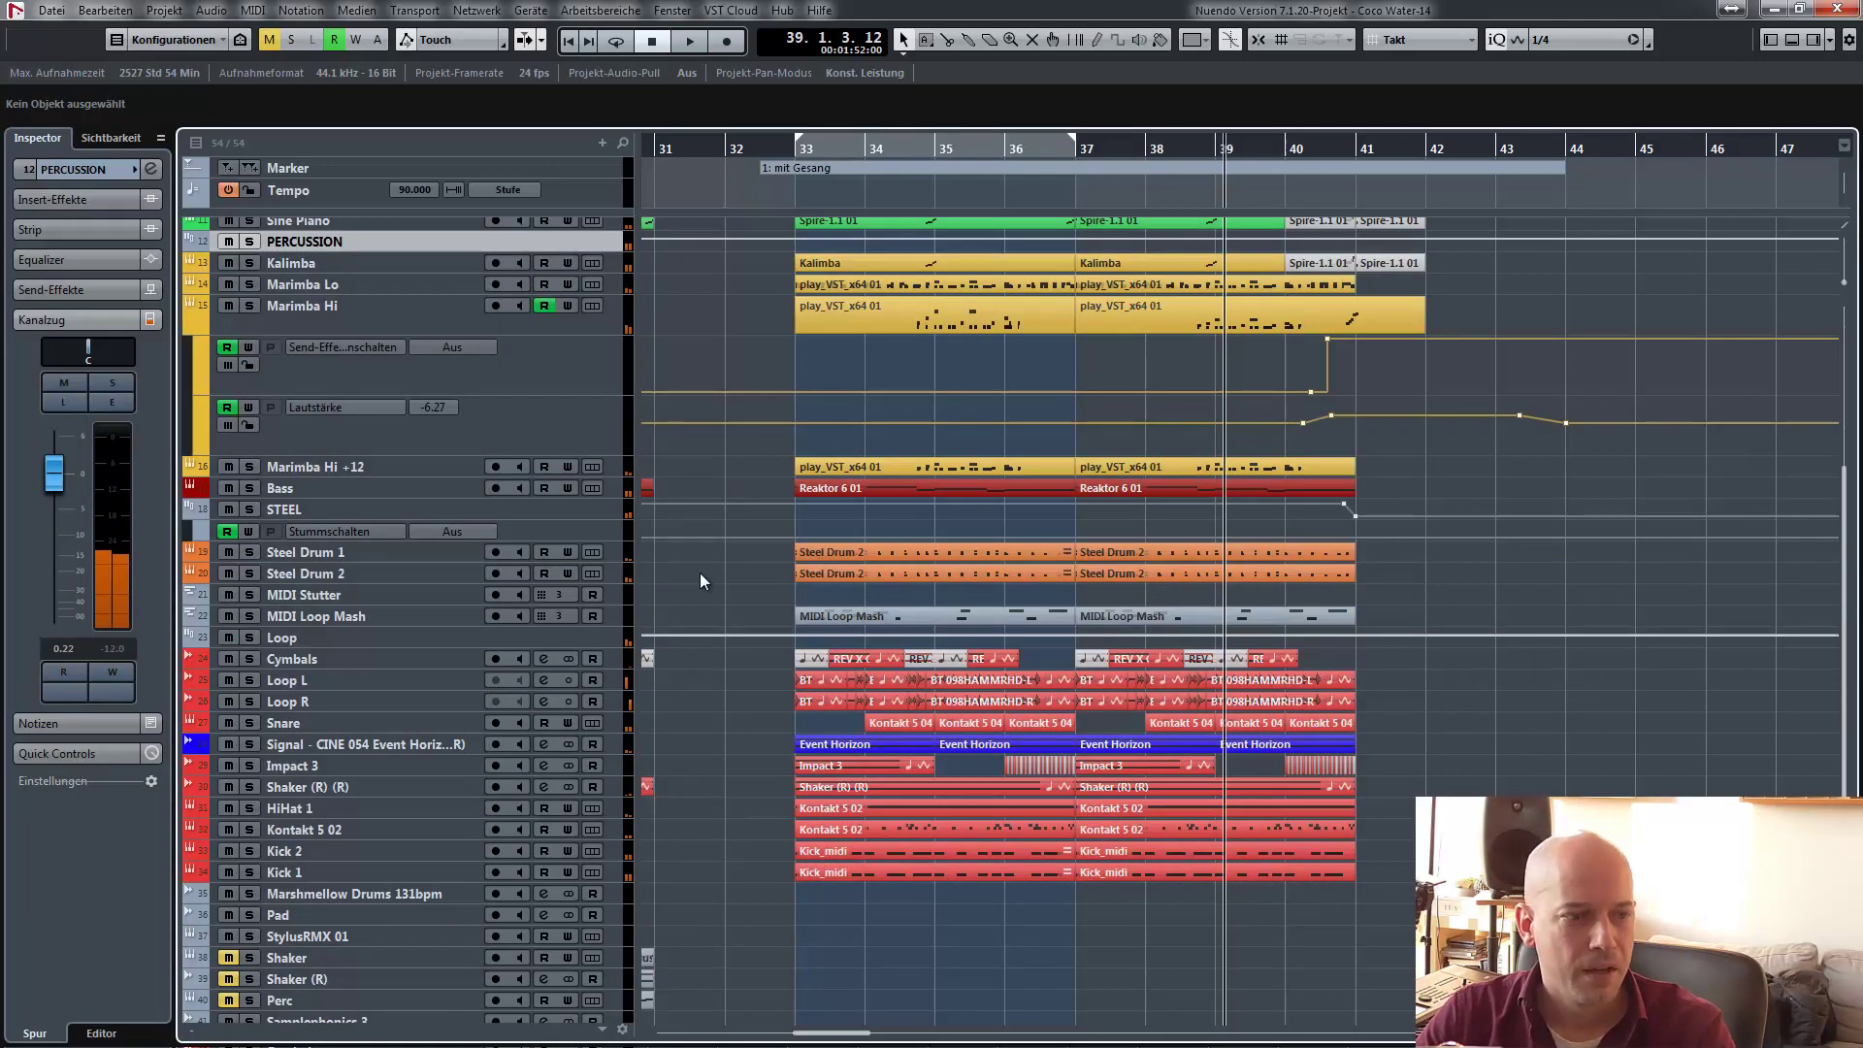
pyautogui.click(394, 559)
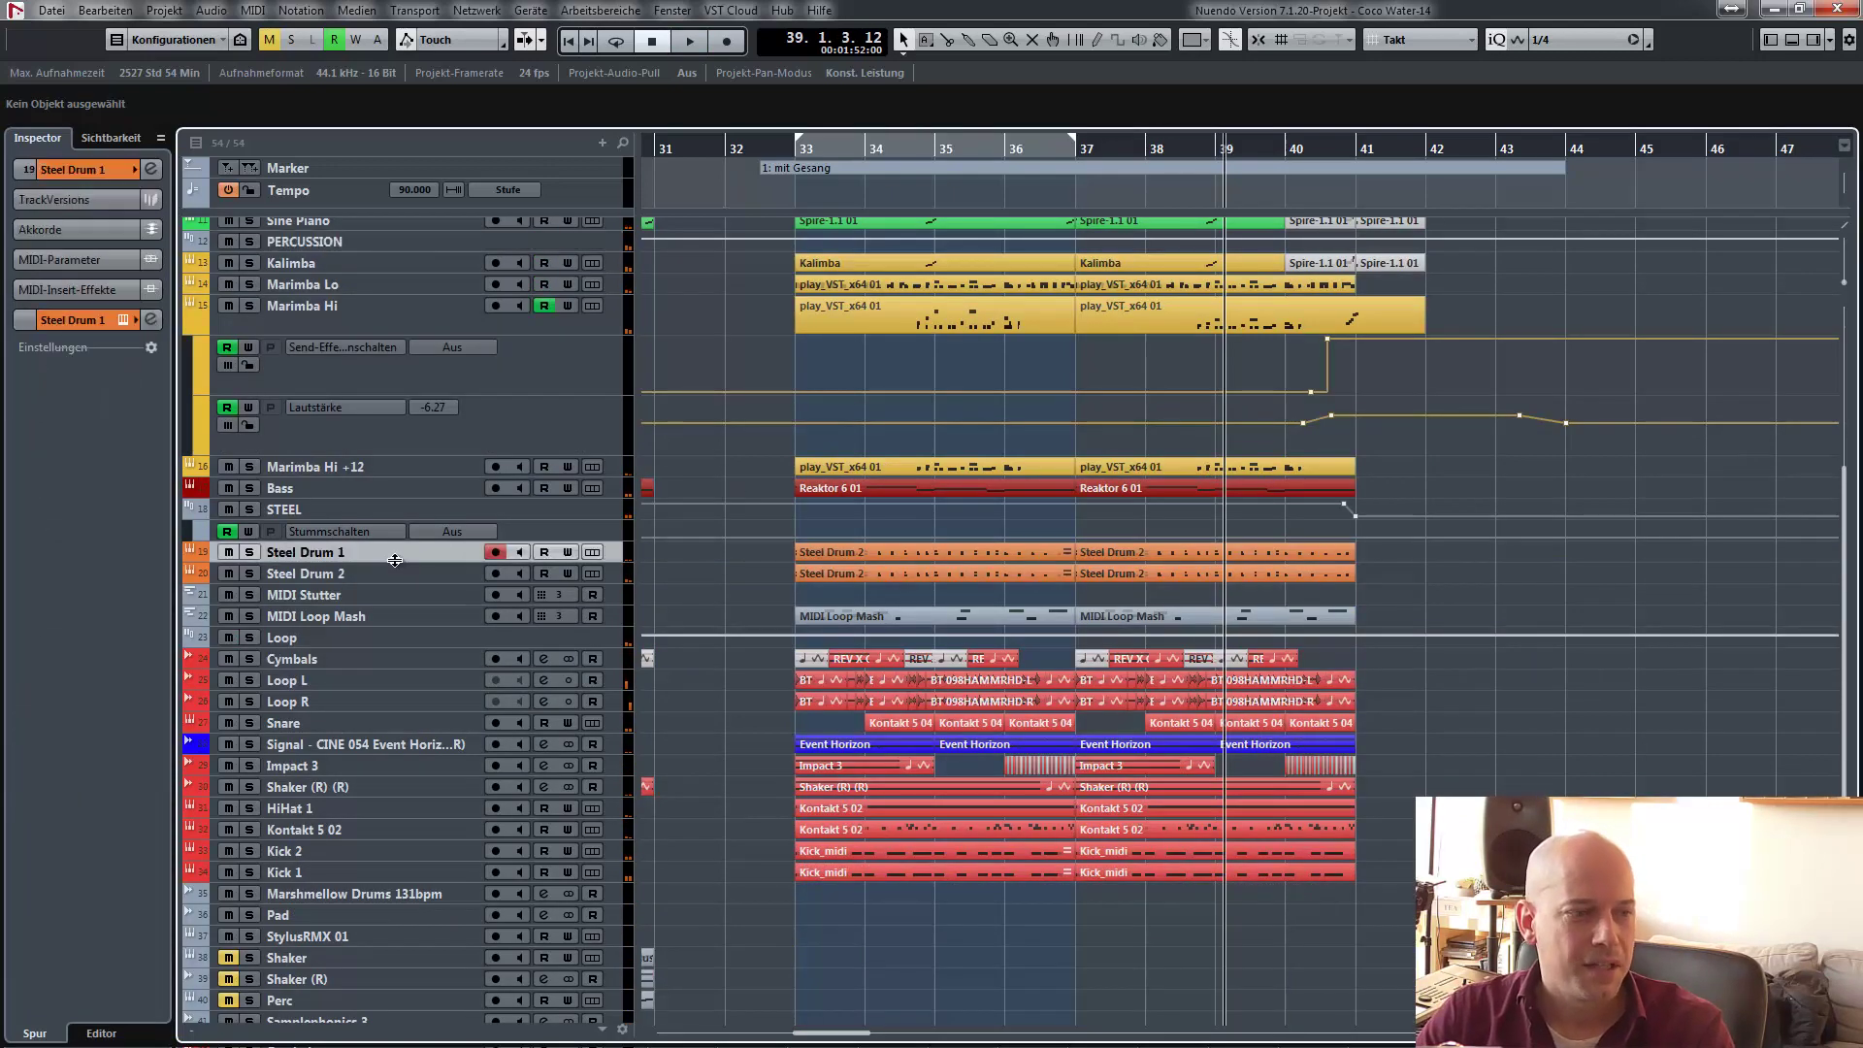
pyautogui.click(323, 574)
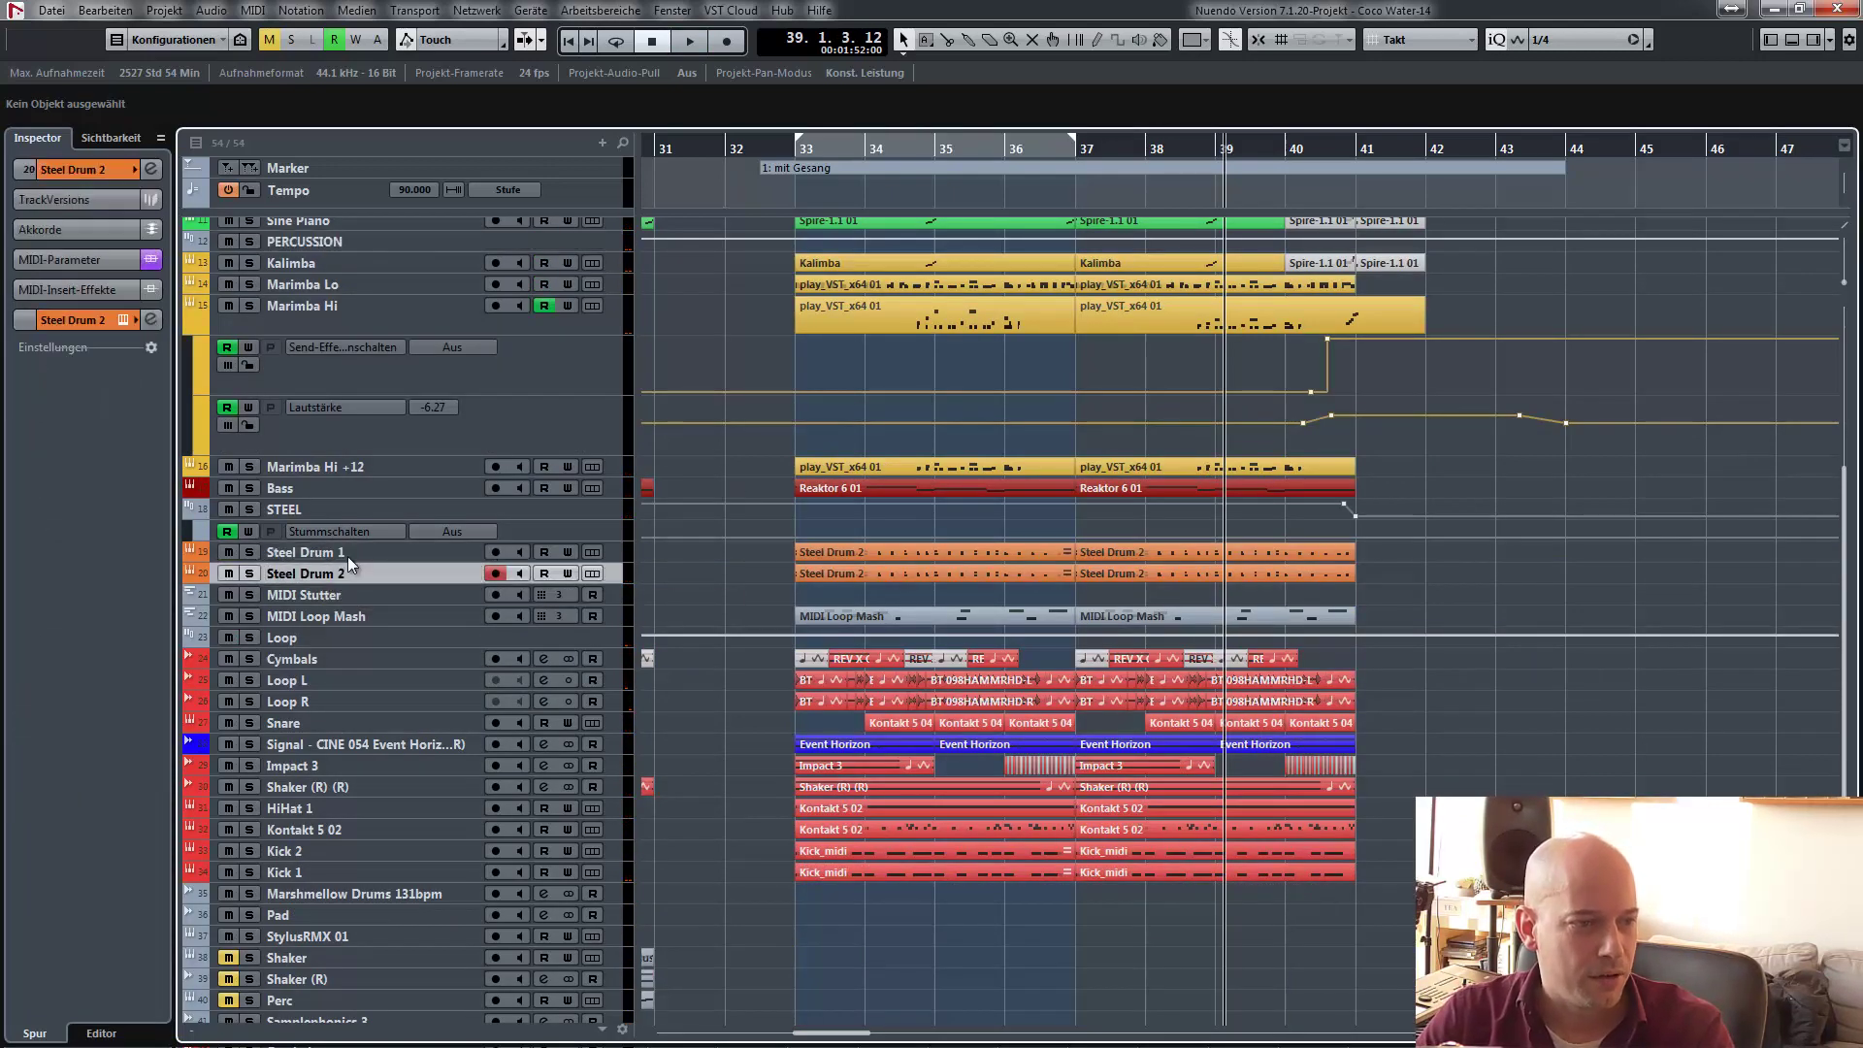
pyautogui.click(351, 554)
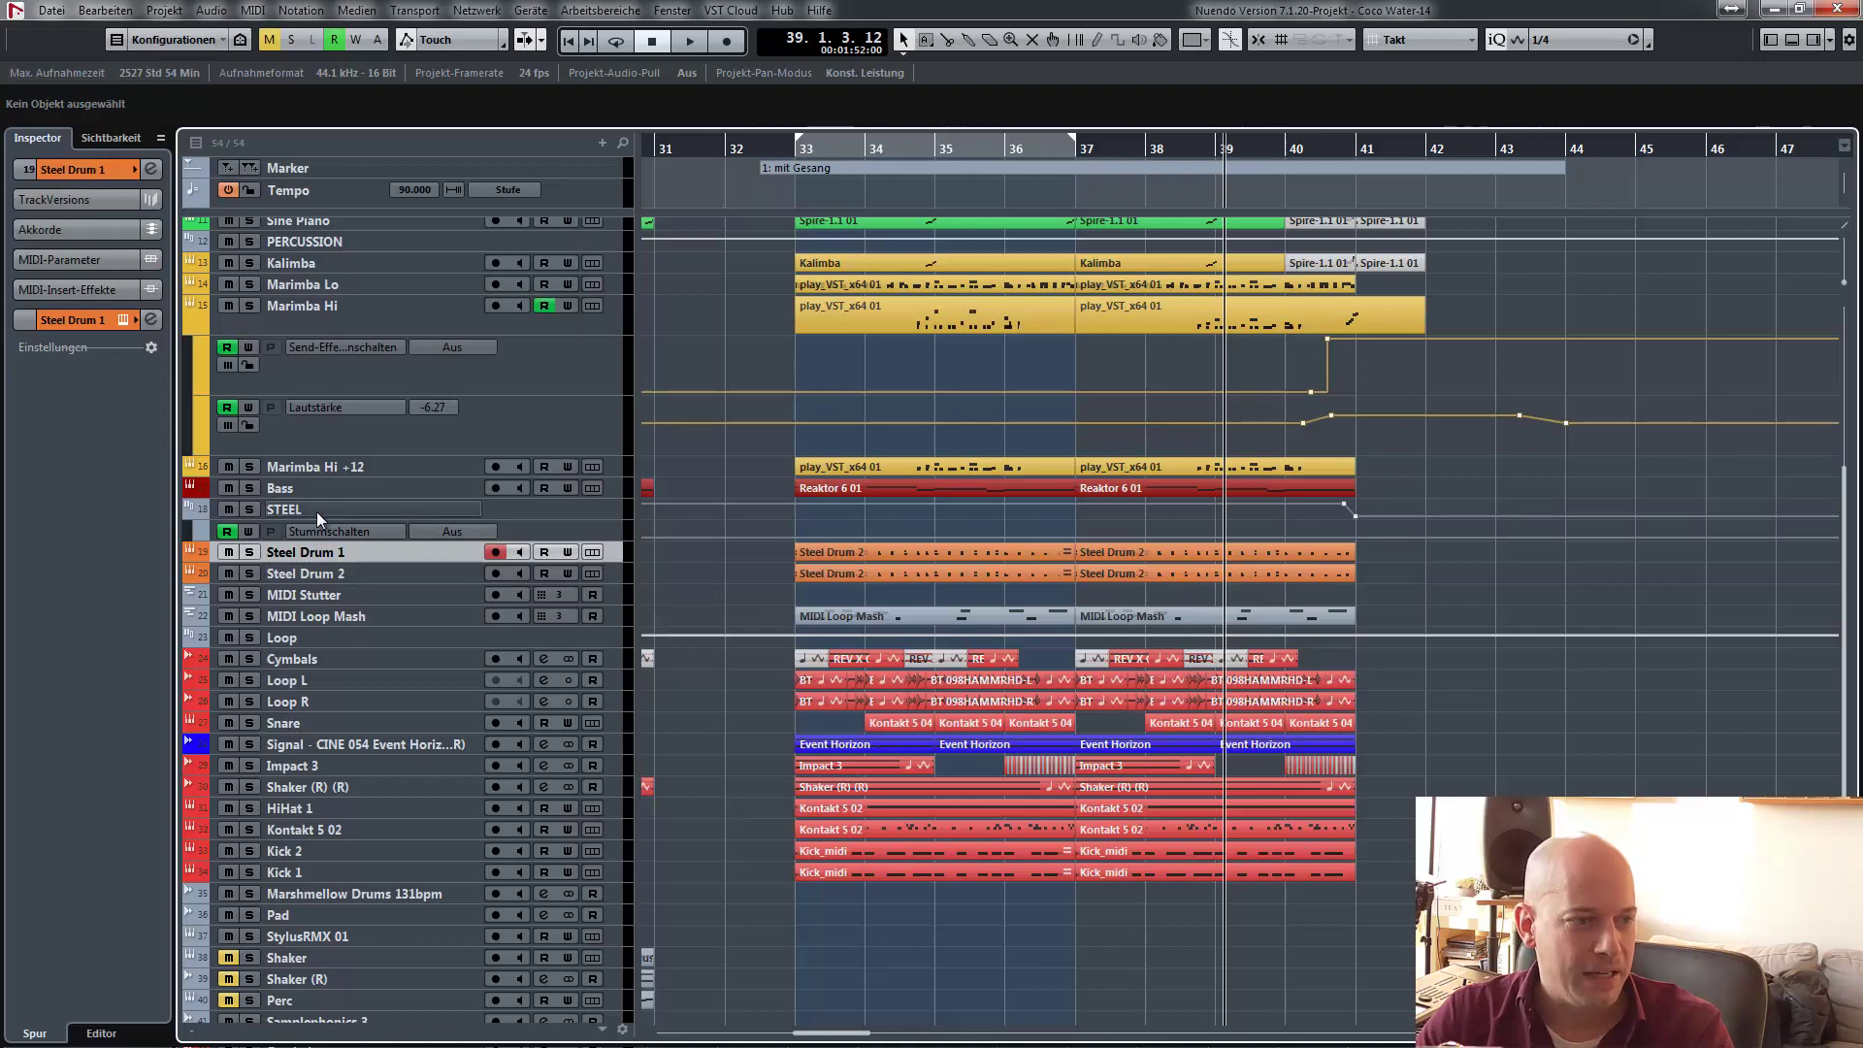
pyautogui.click(150, 169)
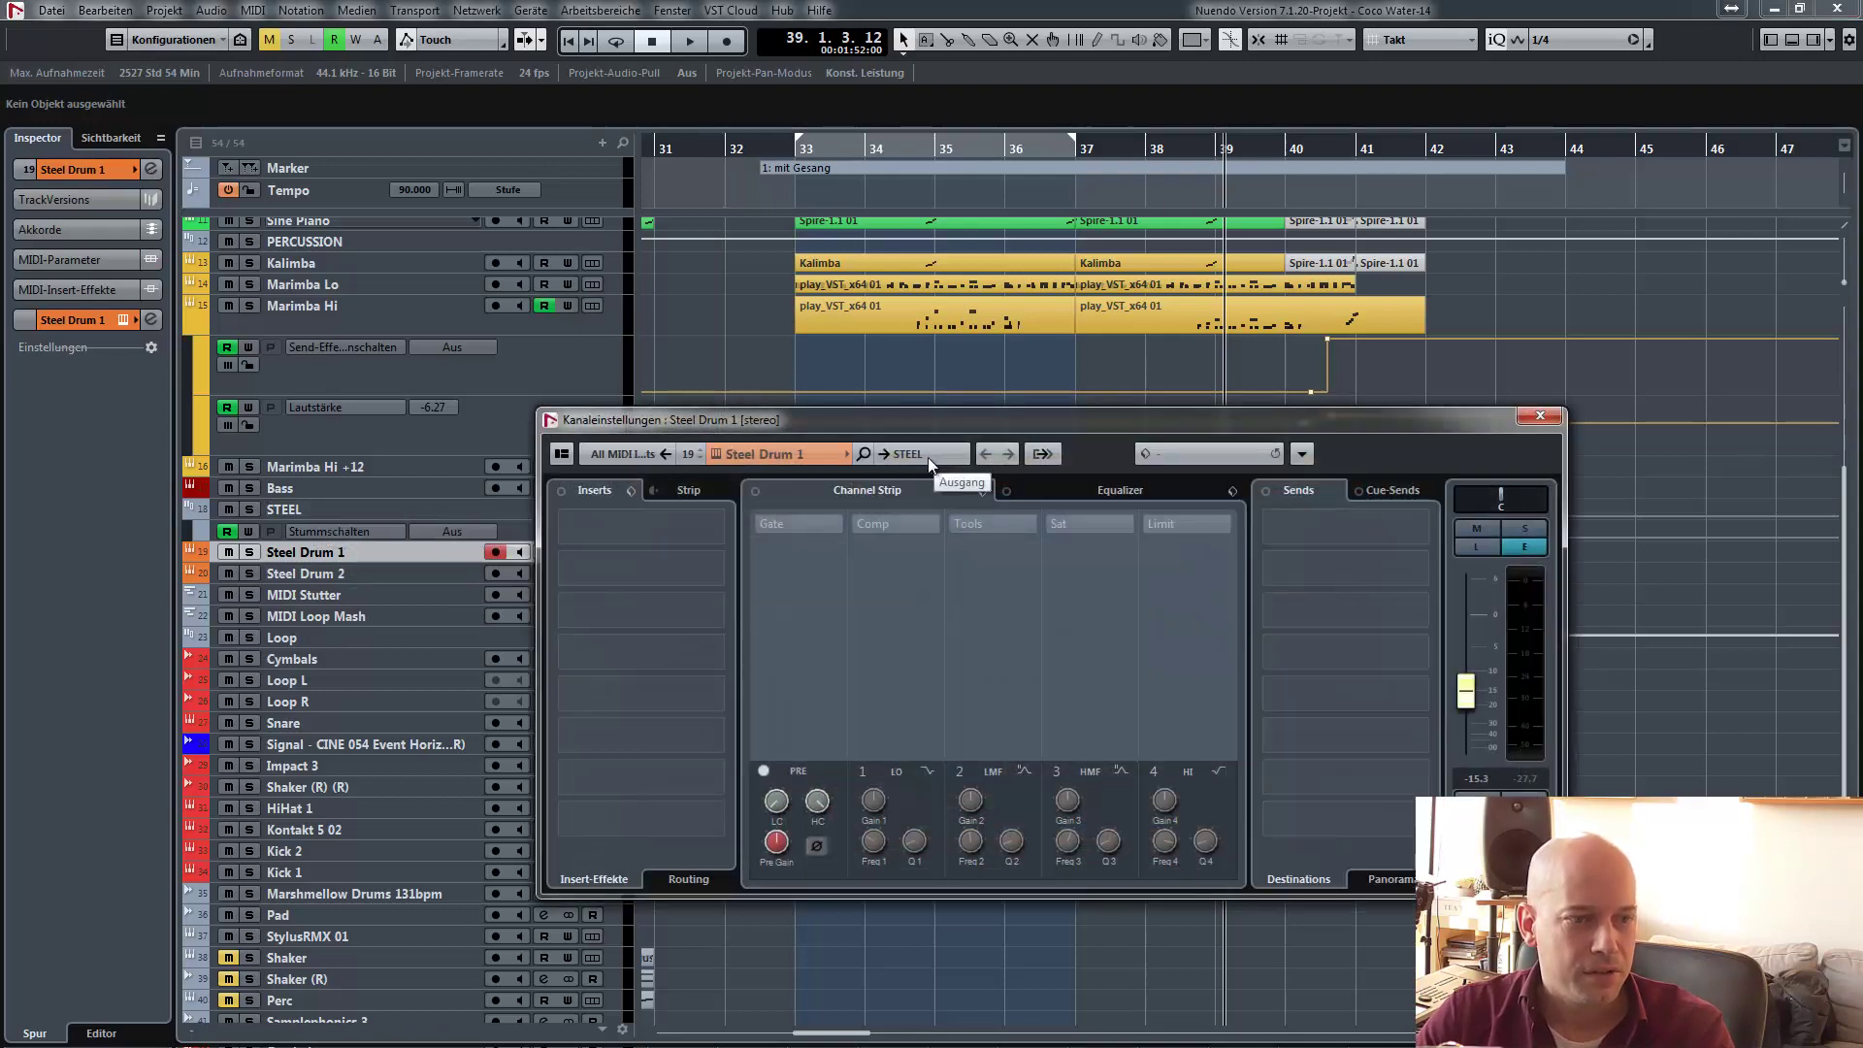
pyautogui.click(933, 456)
pyautogui.click(1542, 417)
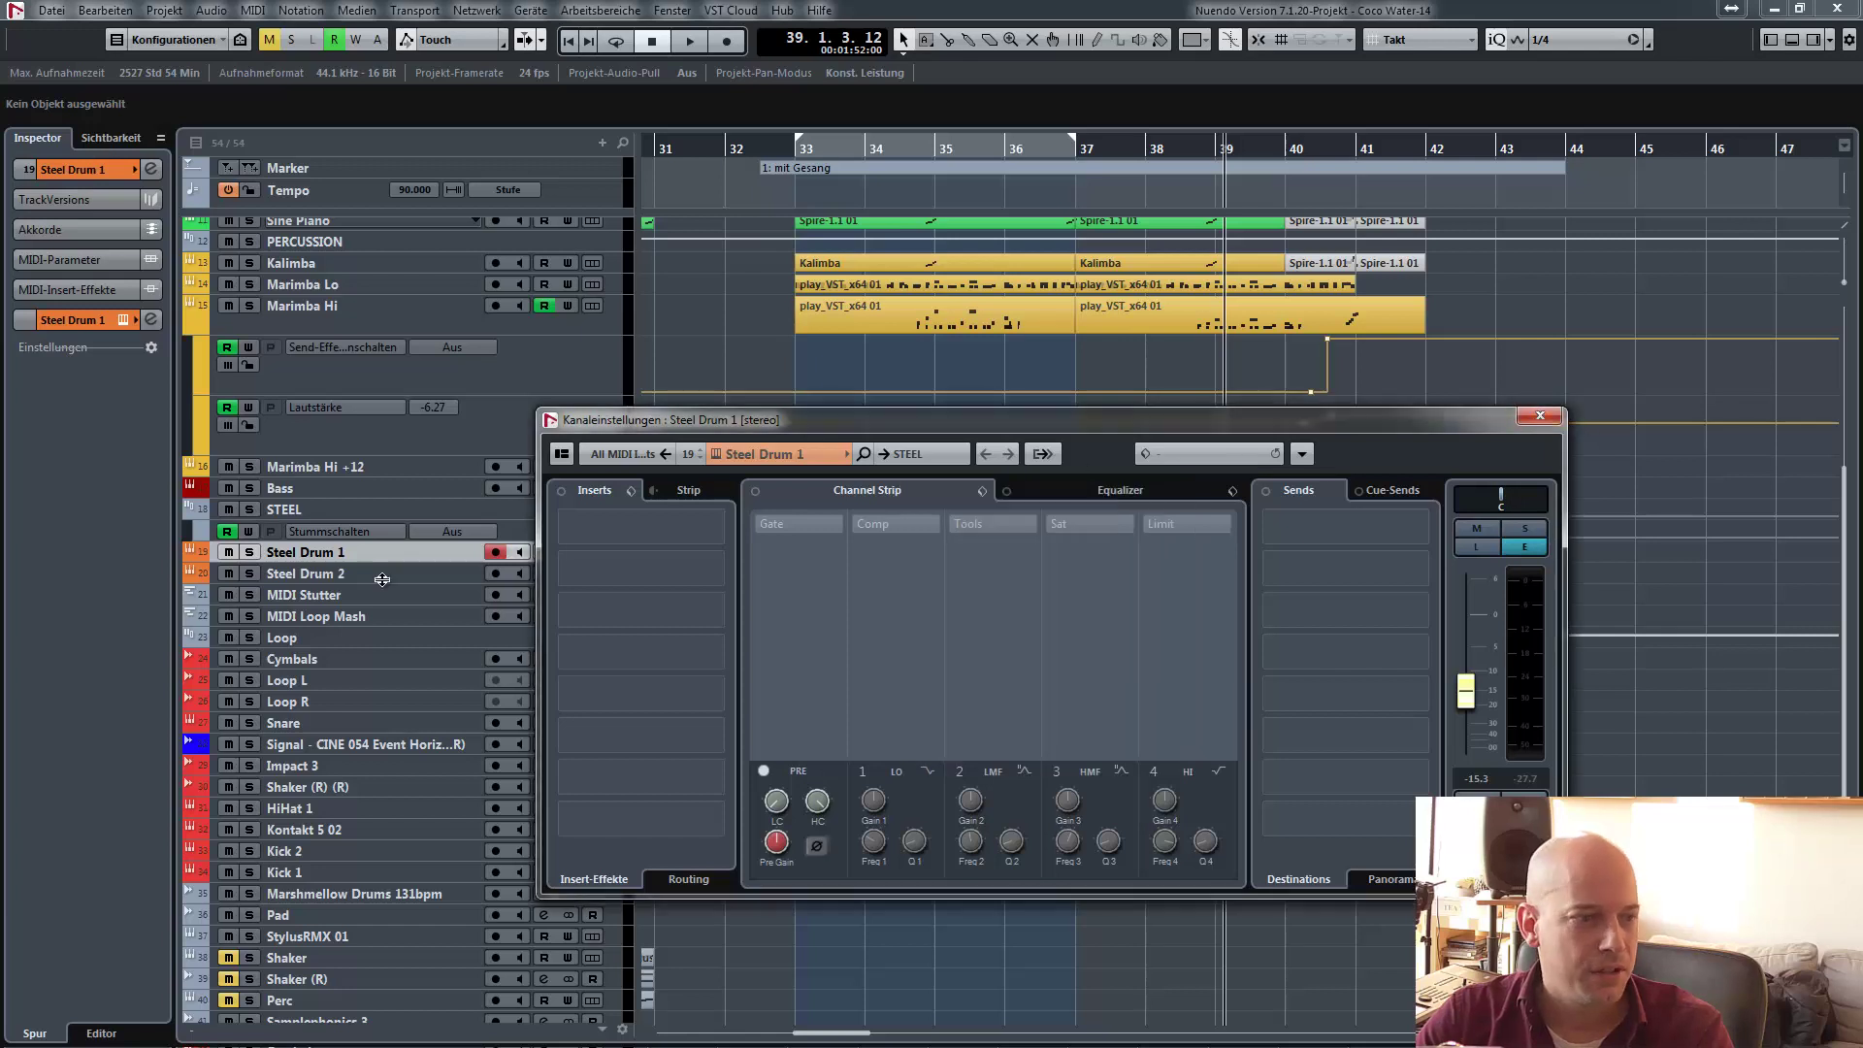
pyautogui.click(340, 572)
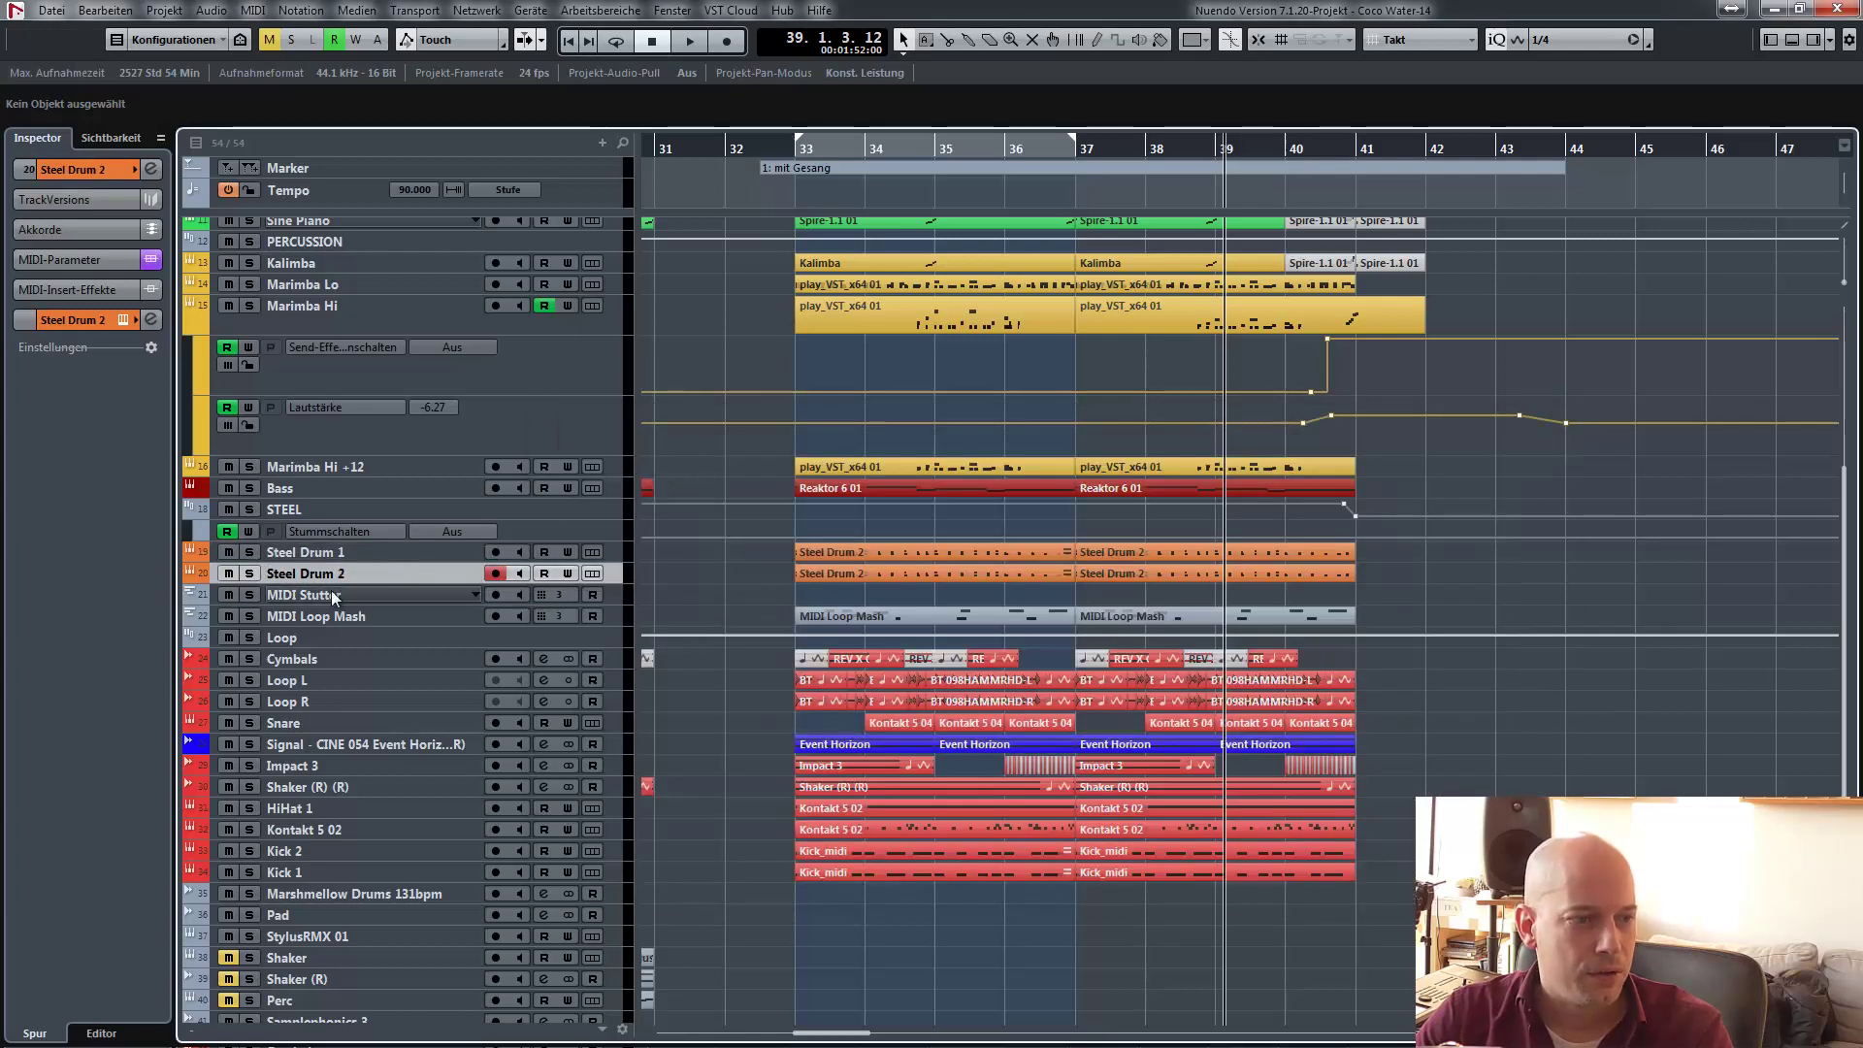
# - Enlarge the STEEL group track to show its Lautstärke automation, solo it and play through the fade just before bar 41
pyautogui.click(347, 514)
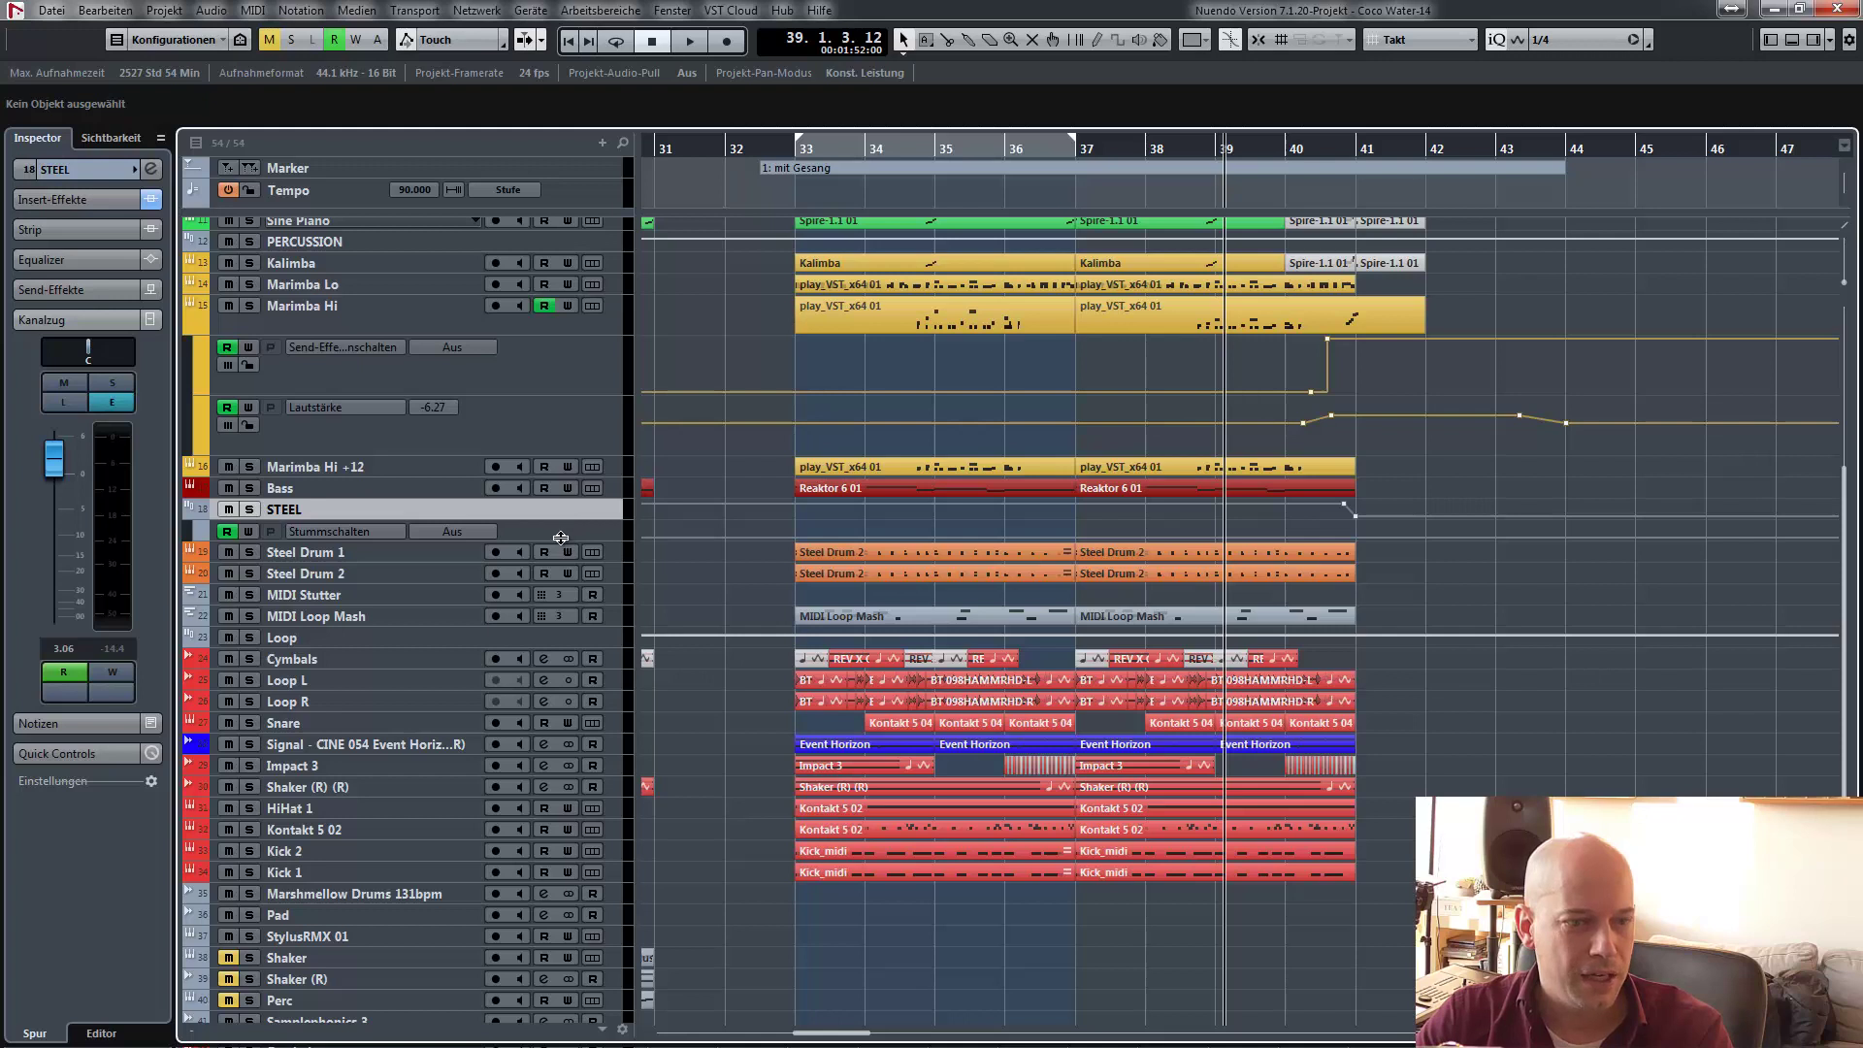
pyautogui.moveTo(561, 537); pyautogui.dragTo(562, 613)
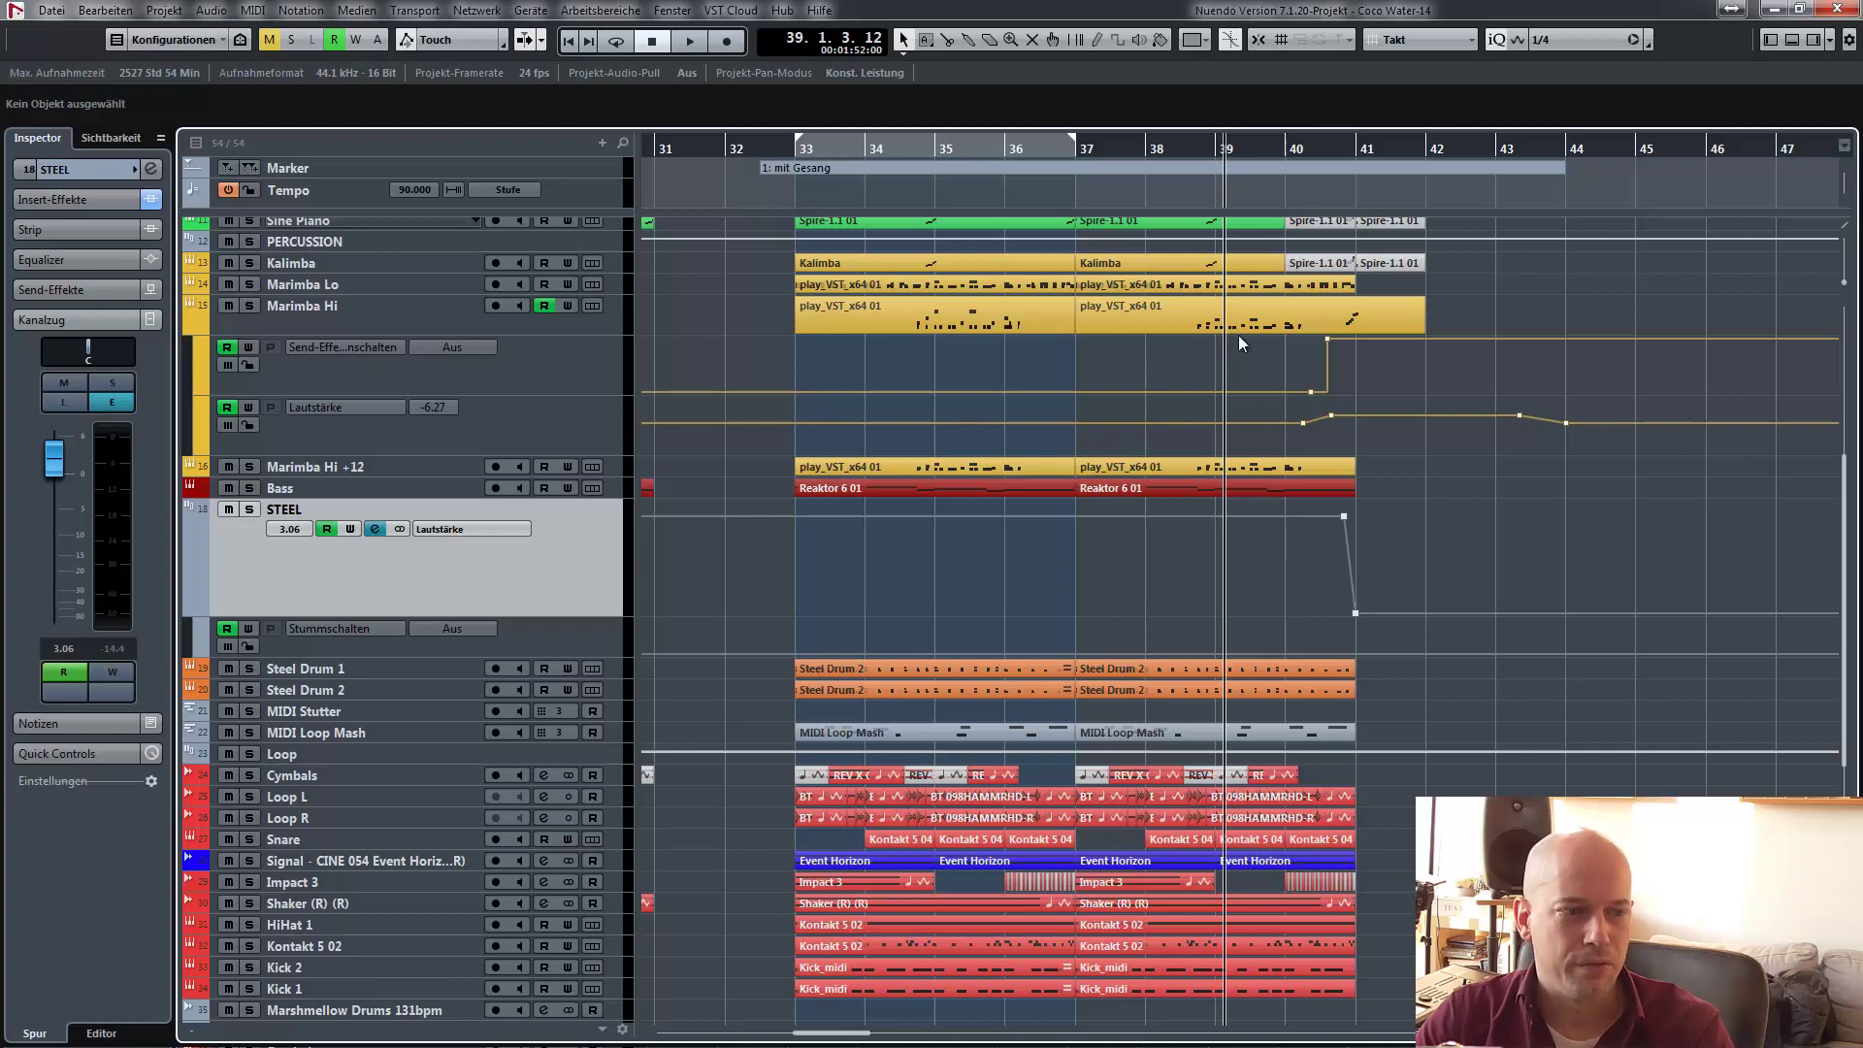
pyautogui.press('s')
pyautogui.press('space')
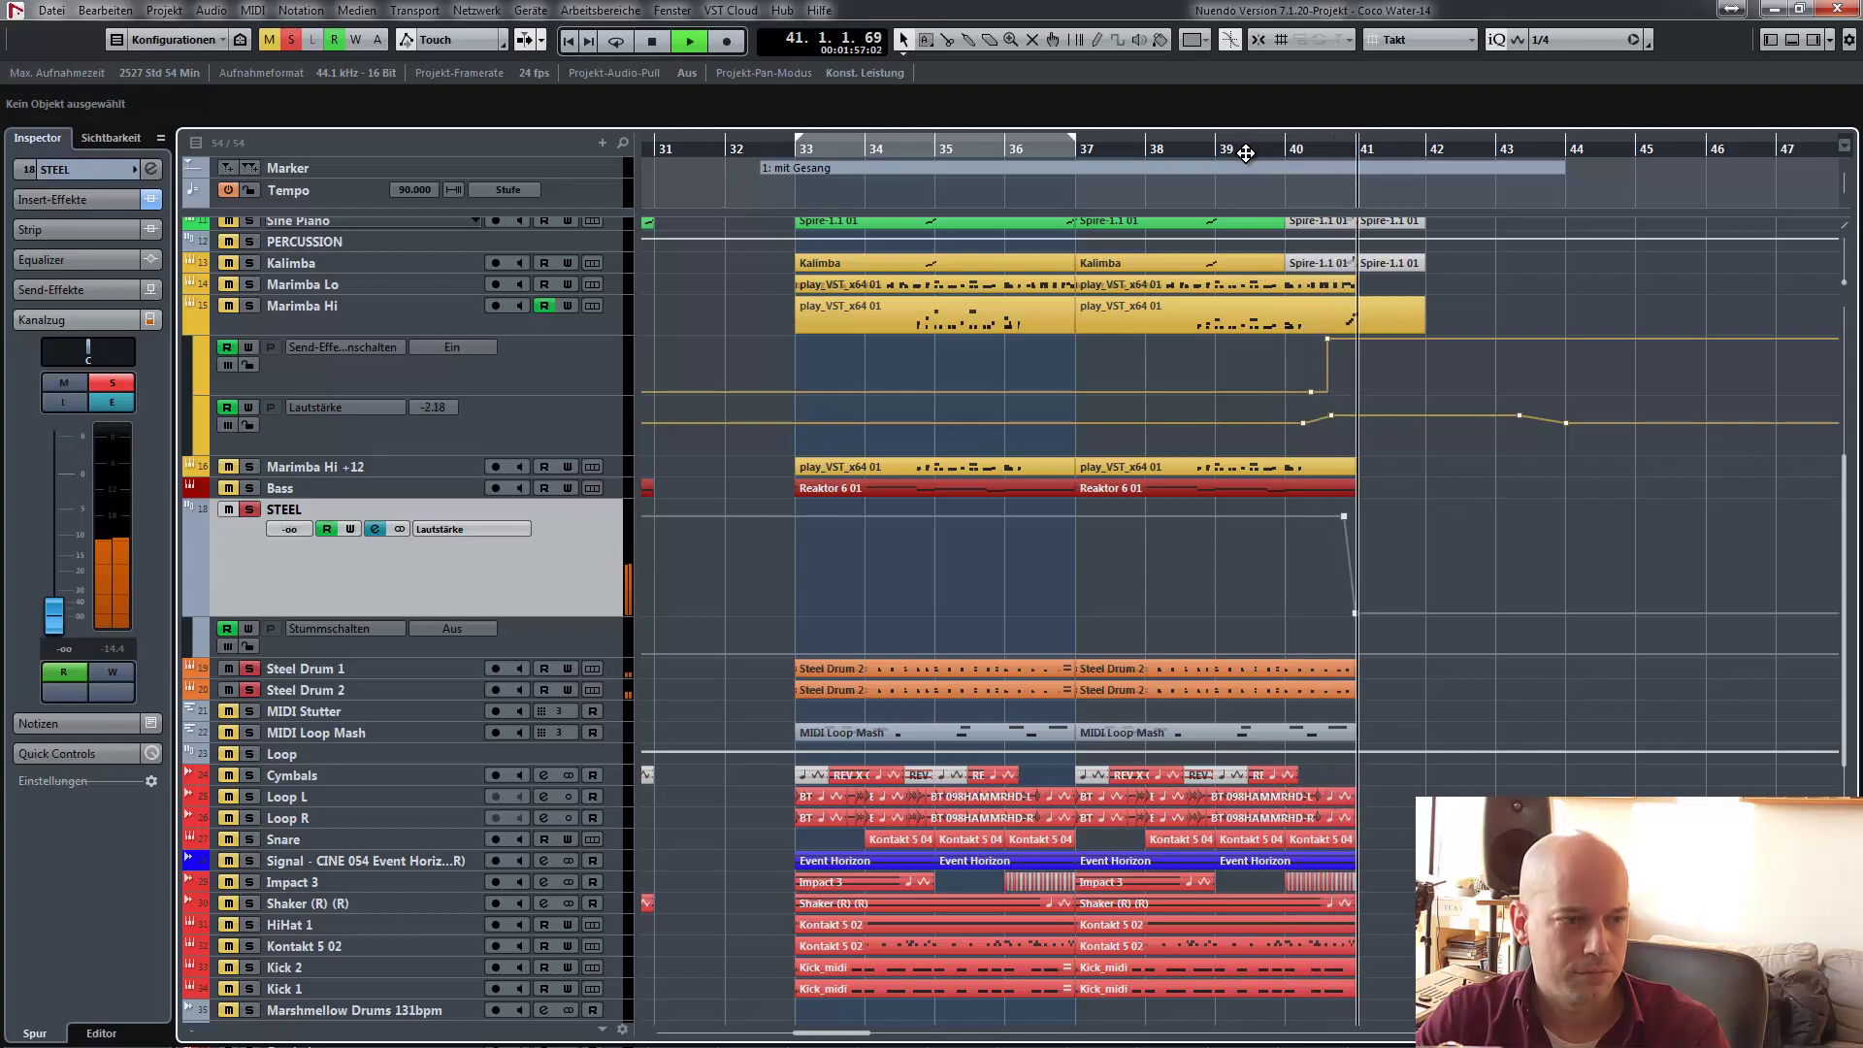
pyautogui.press('space')
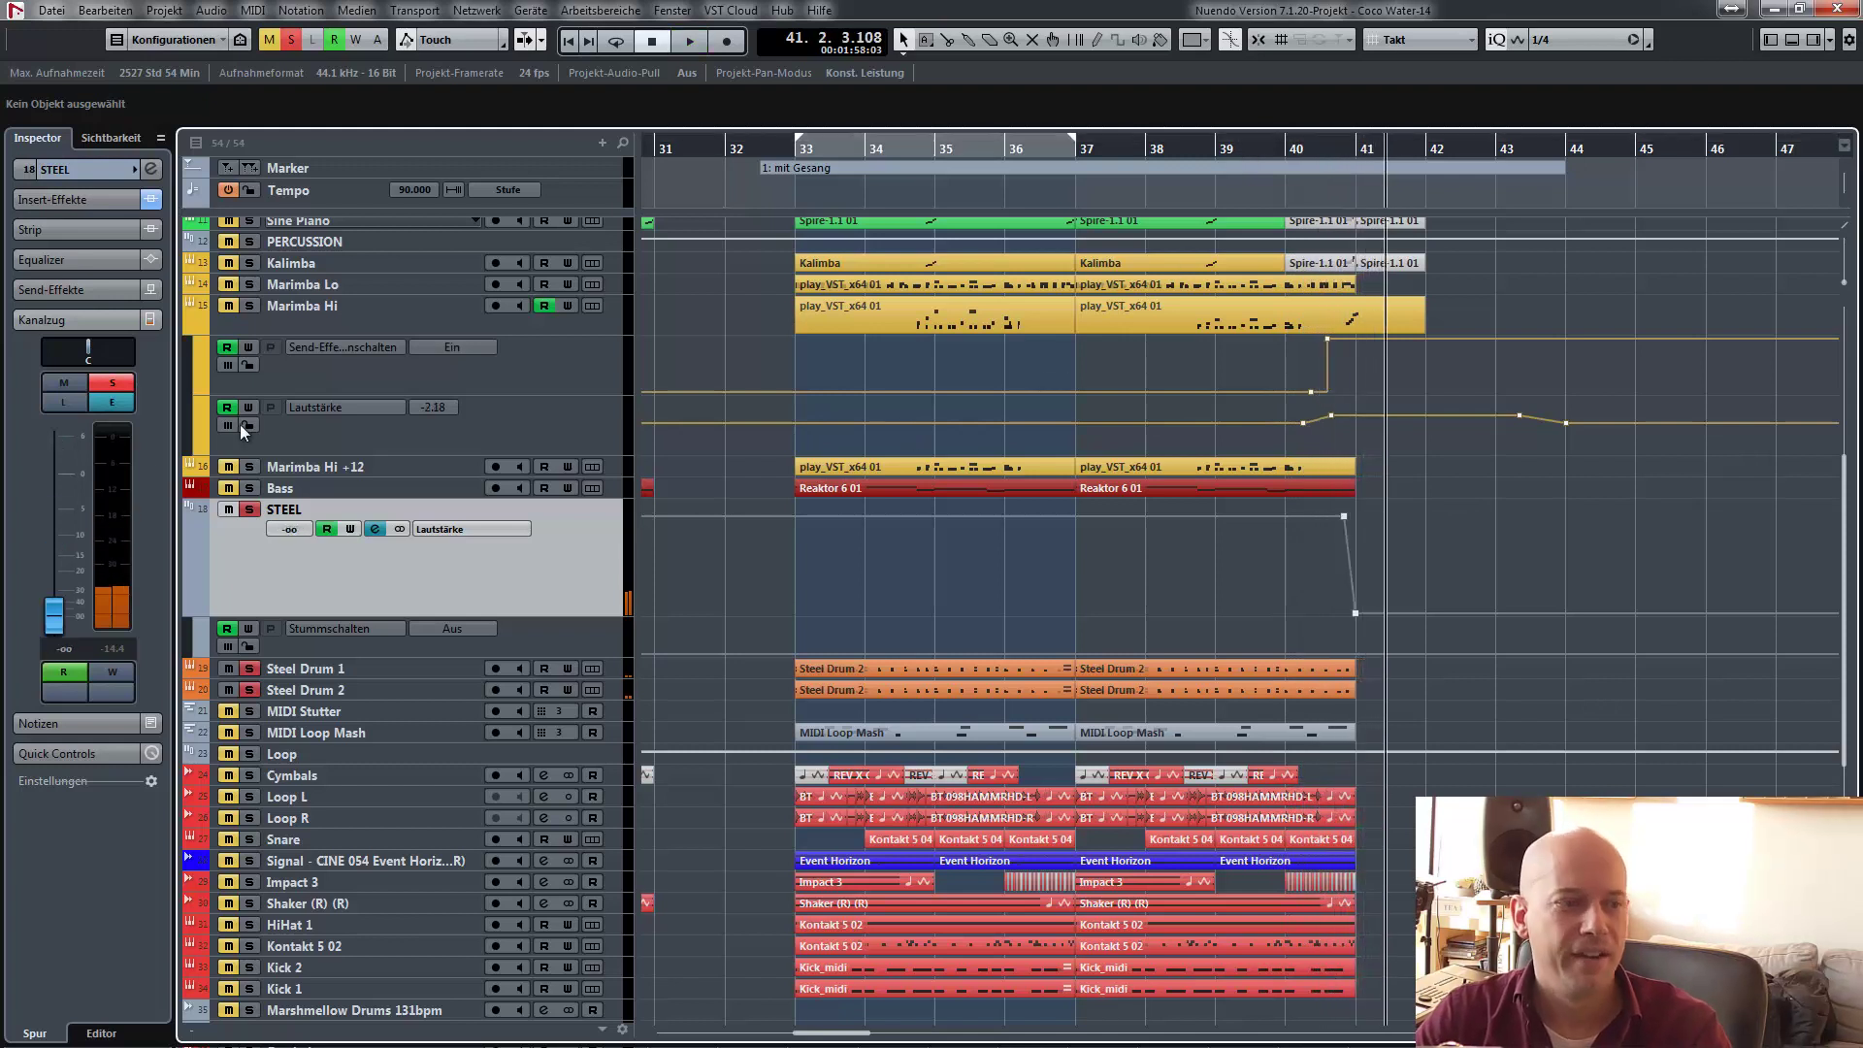
# - Turn off solo on the STEEL group, return to bar 33 and show its insert effects
pyautogui.click(250, 510)
pyautogui.press('KP_1')
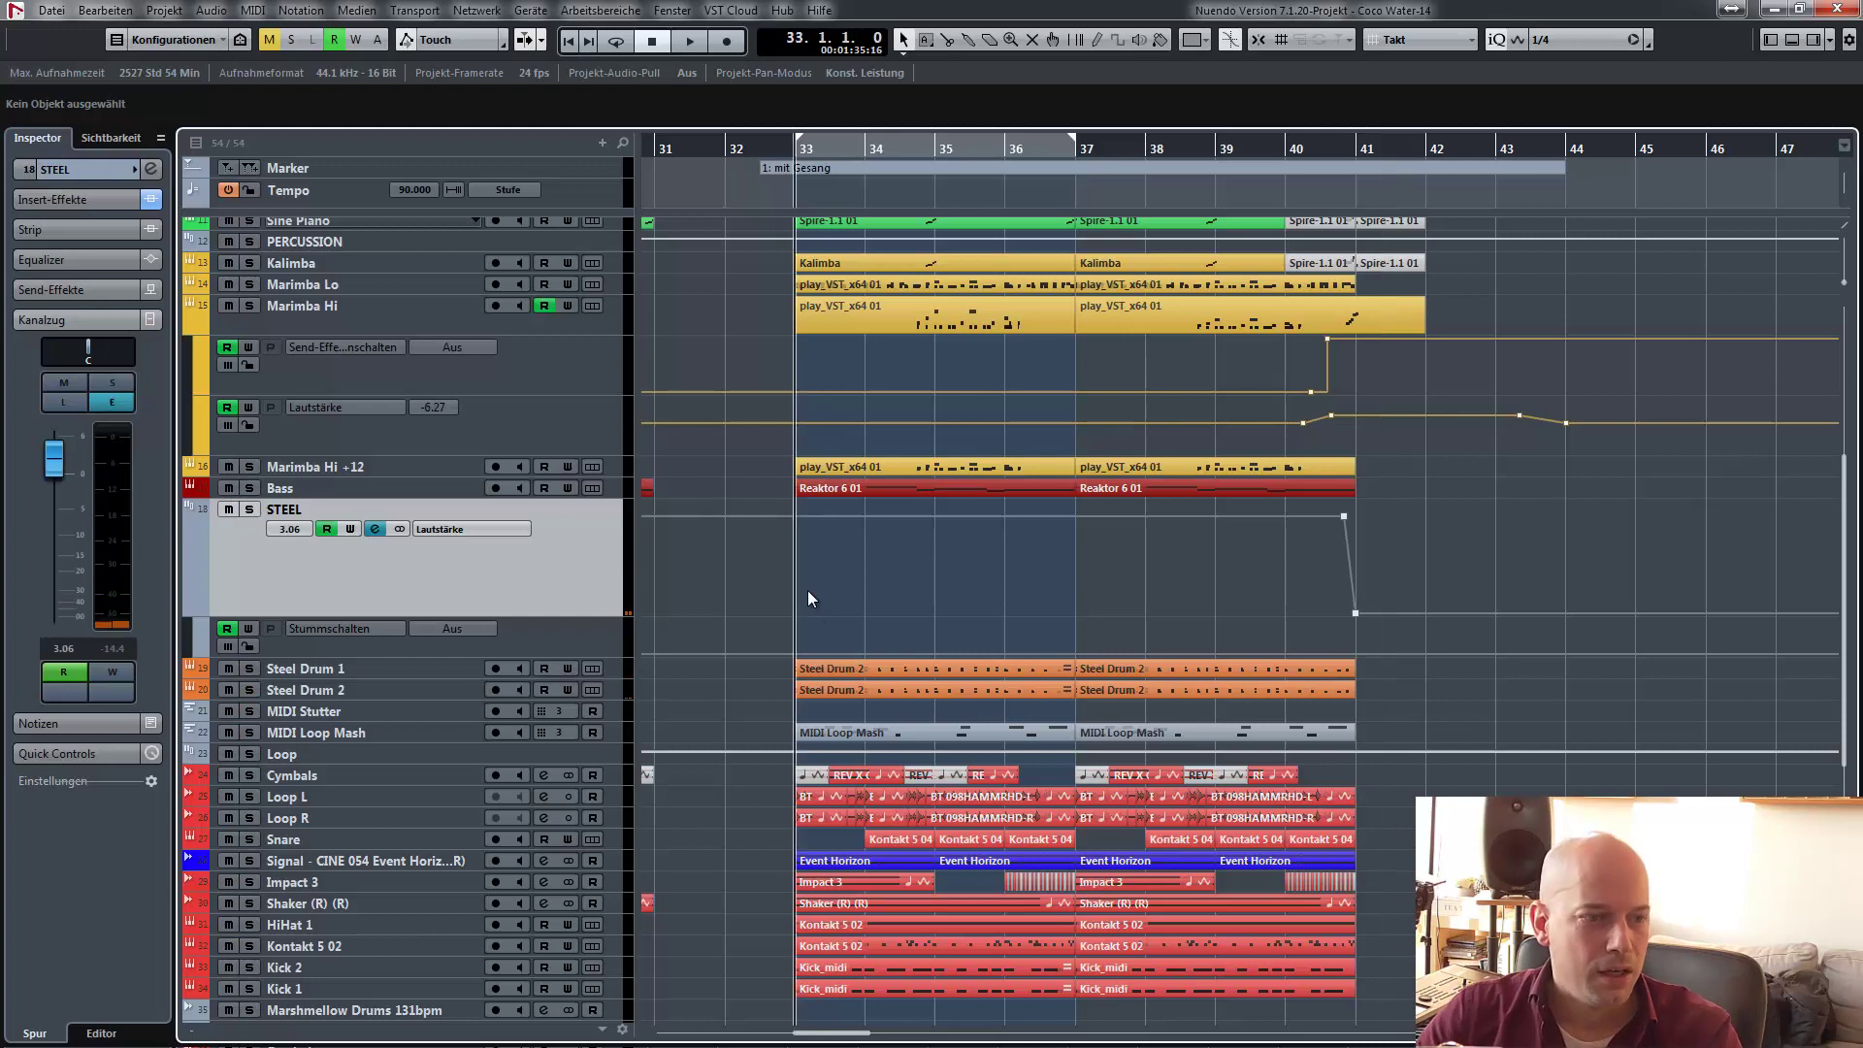
pyautogui.click(64, 197)
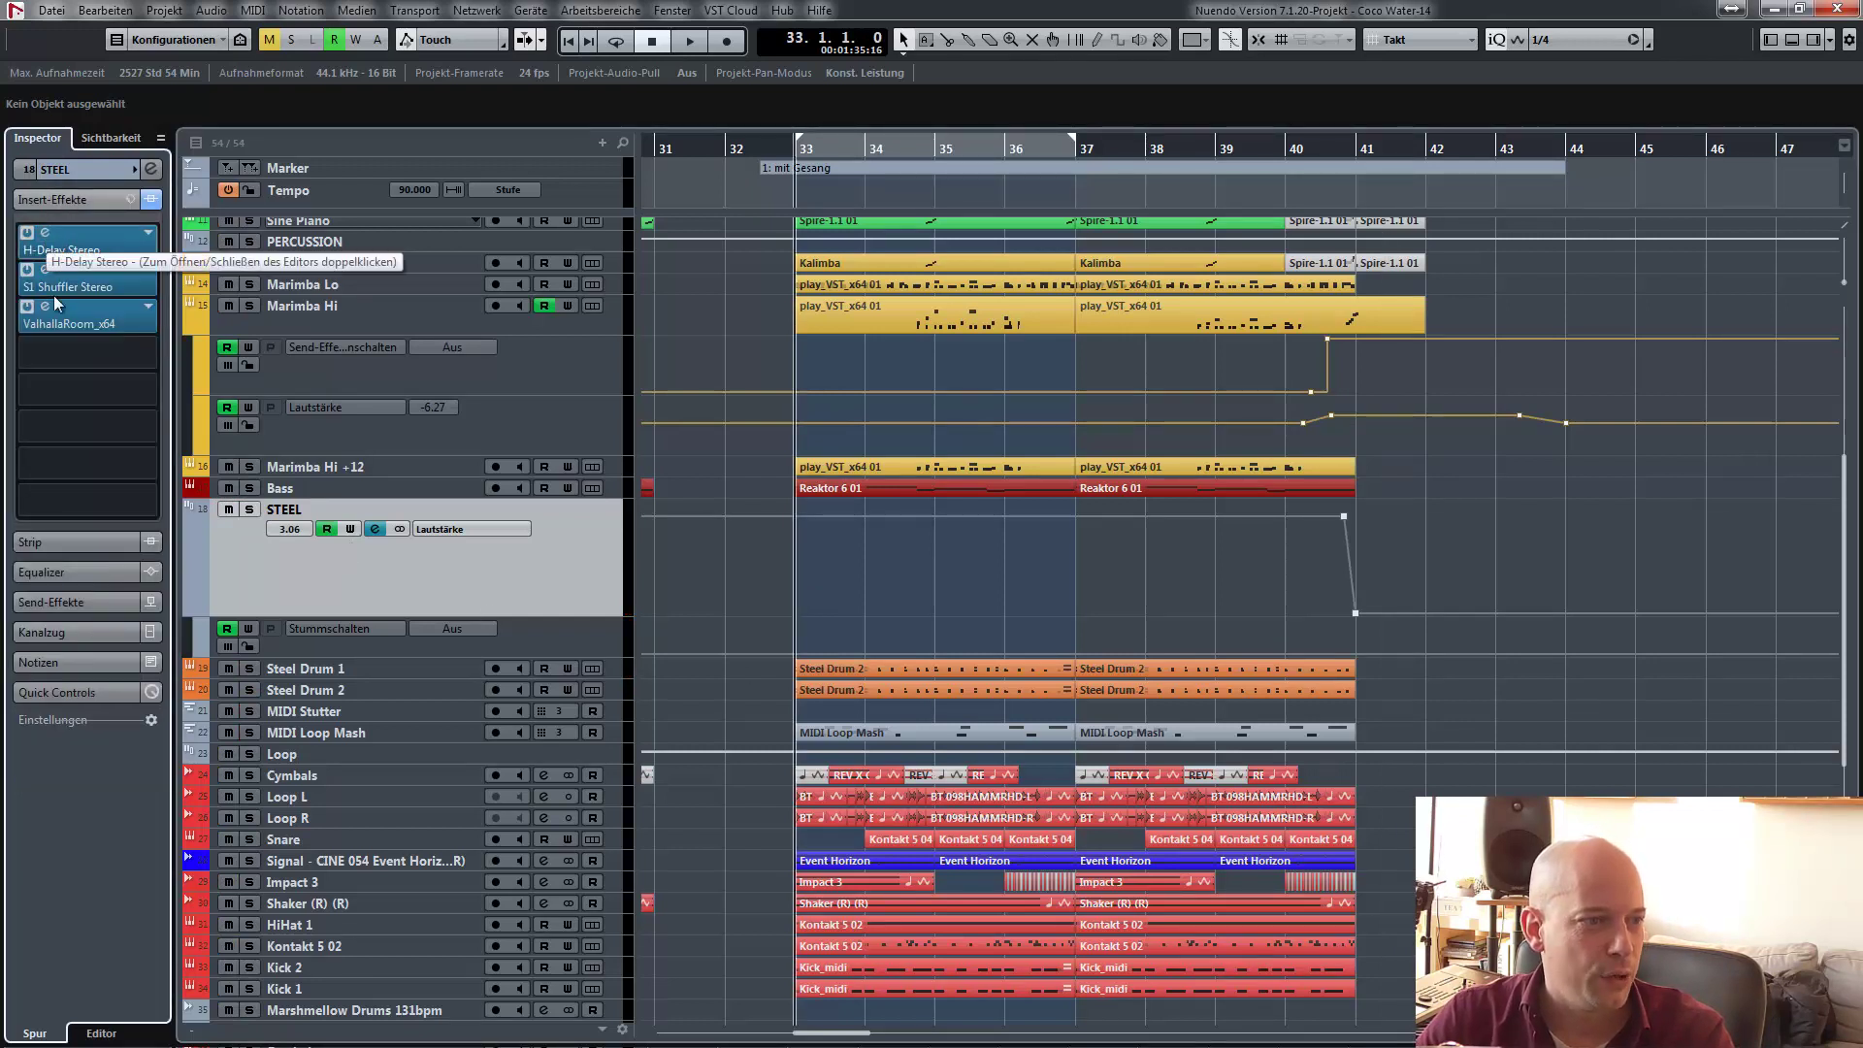
# - Examine the H-Delay, S1 Shuffler and ValhallaRoom editors on the STEEL group, then close all three
pyautogui.doubleClick(48, 233)
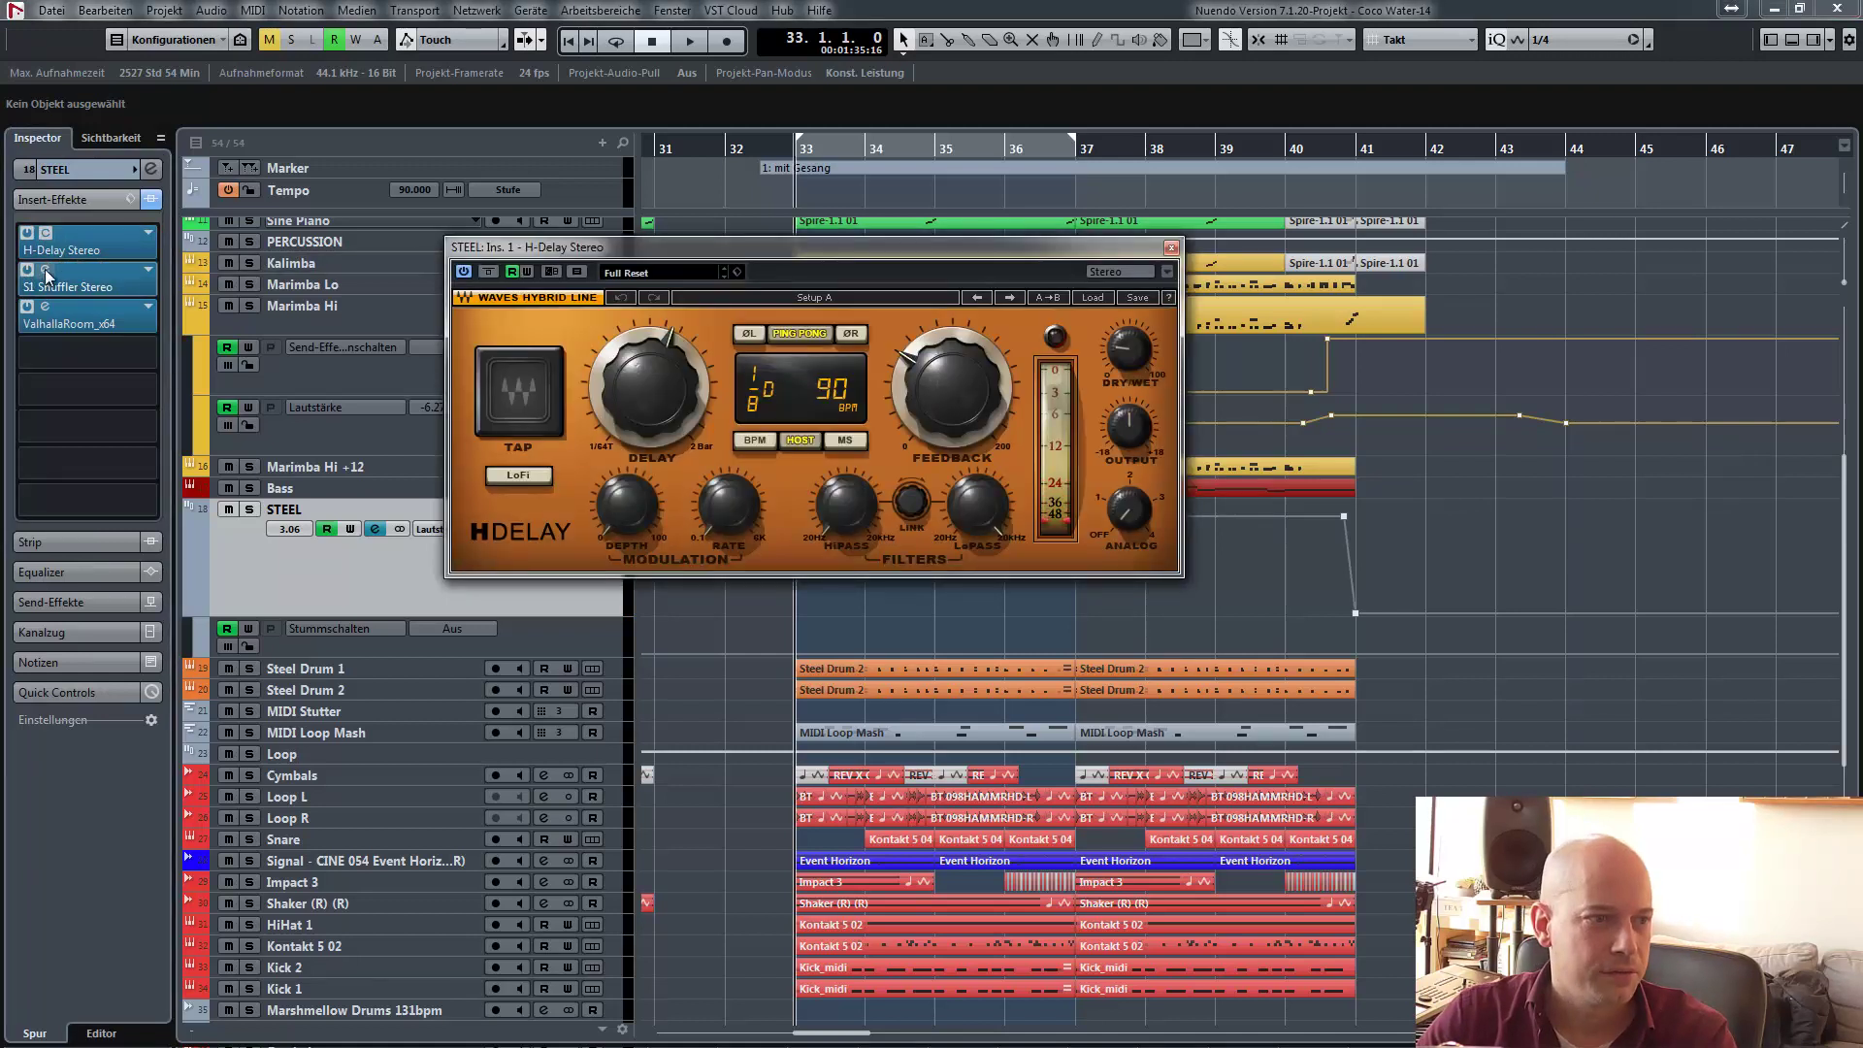
pyautogui.click(47, 273)
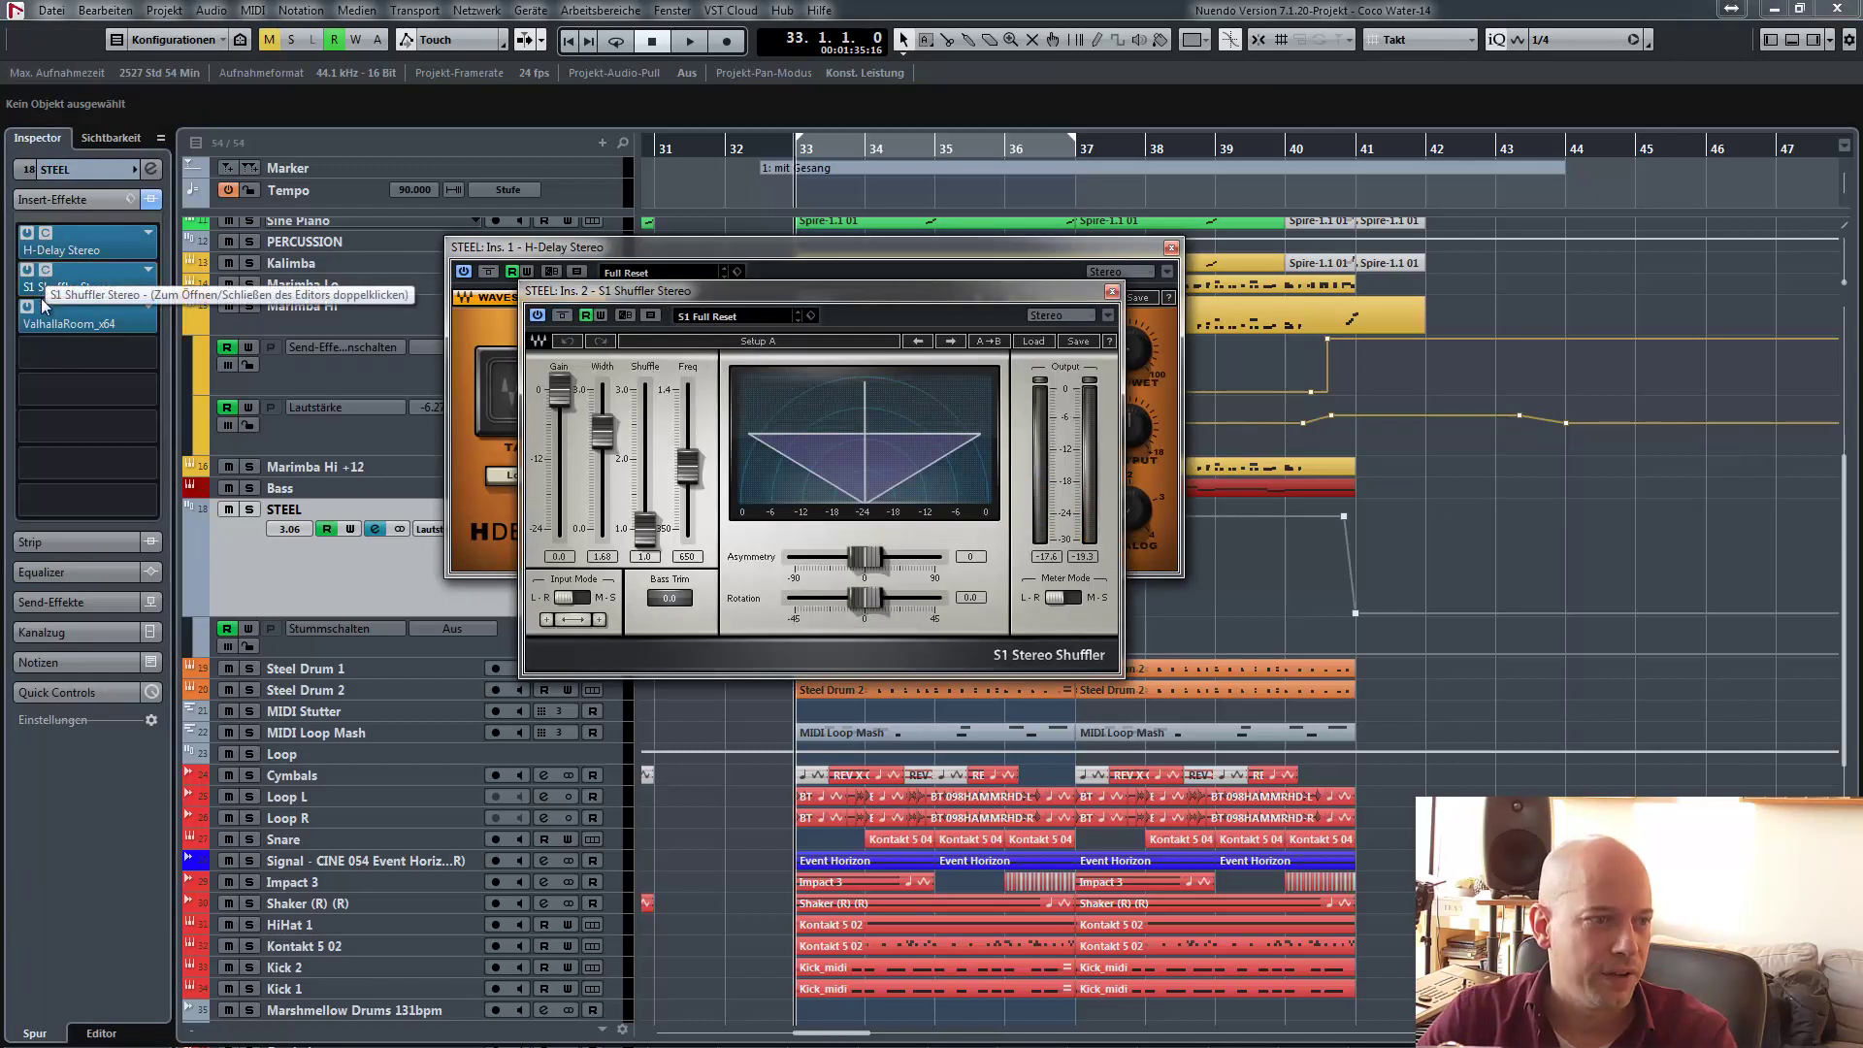
pyautogui.click(44, 307)
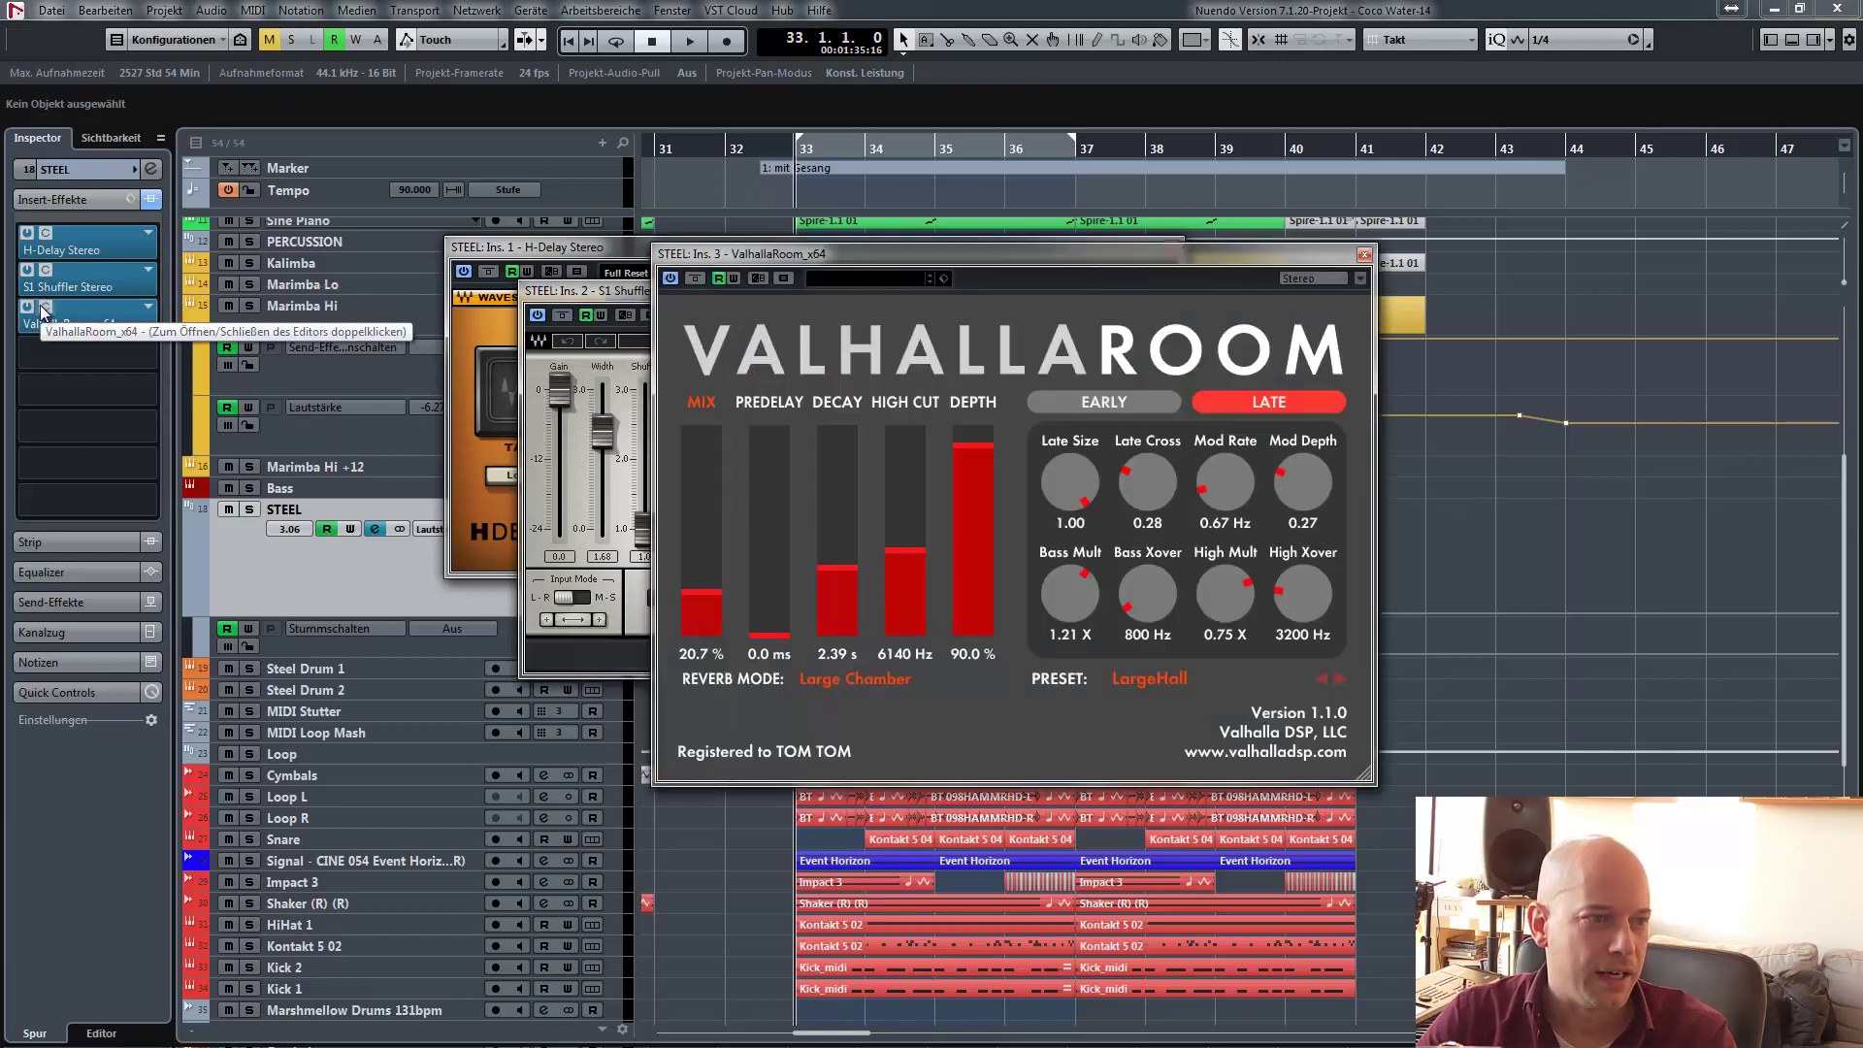
pyautogui.click(43, 308)
pyautogui.click(45, 271)
pyautogui.click(45, 233)
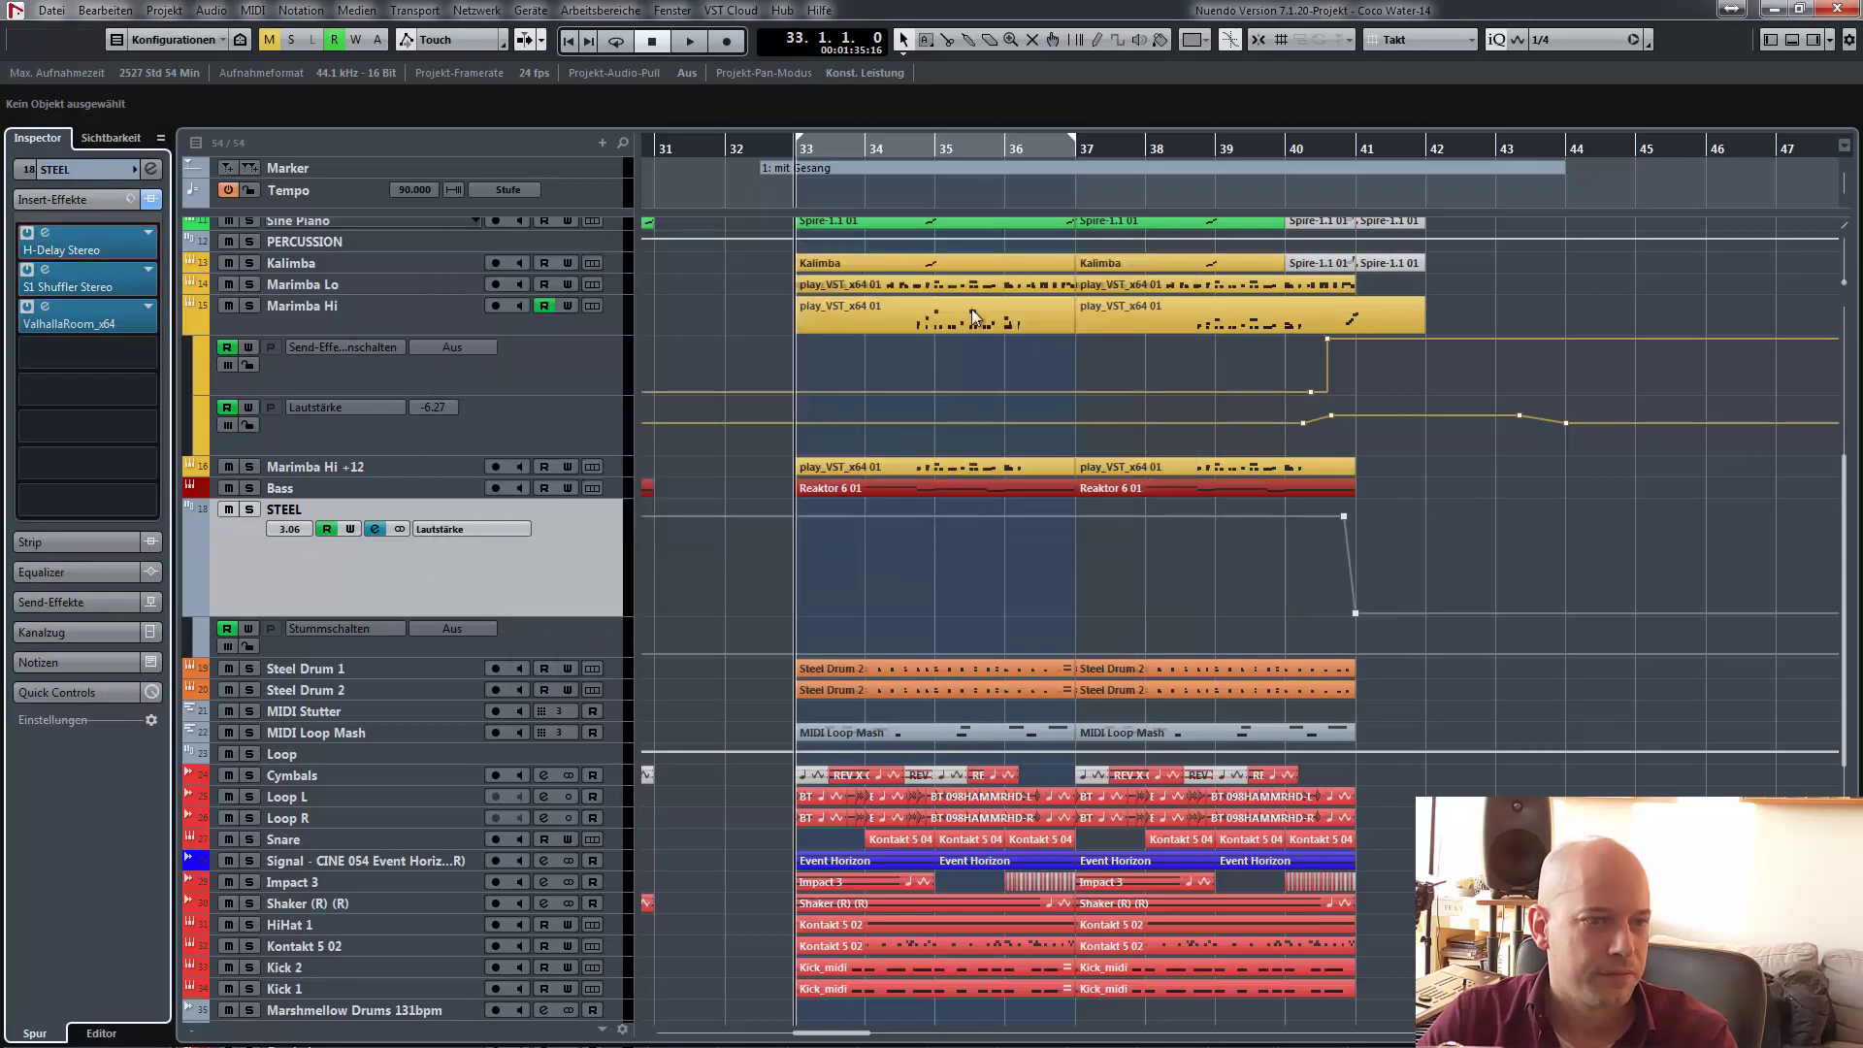
# - Solo the STEEL group, compare it during playback with its inserts bypassed and active, then stop and return to bar 33
pyautogui.press('s')
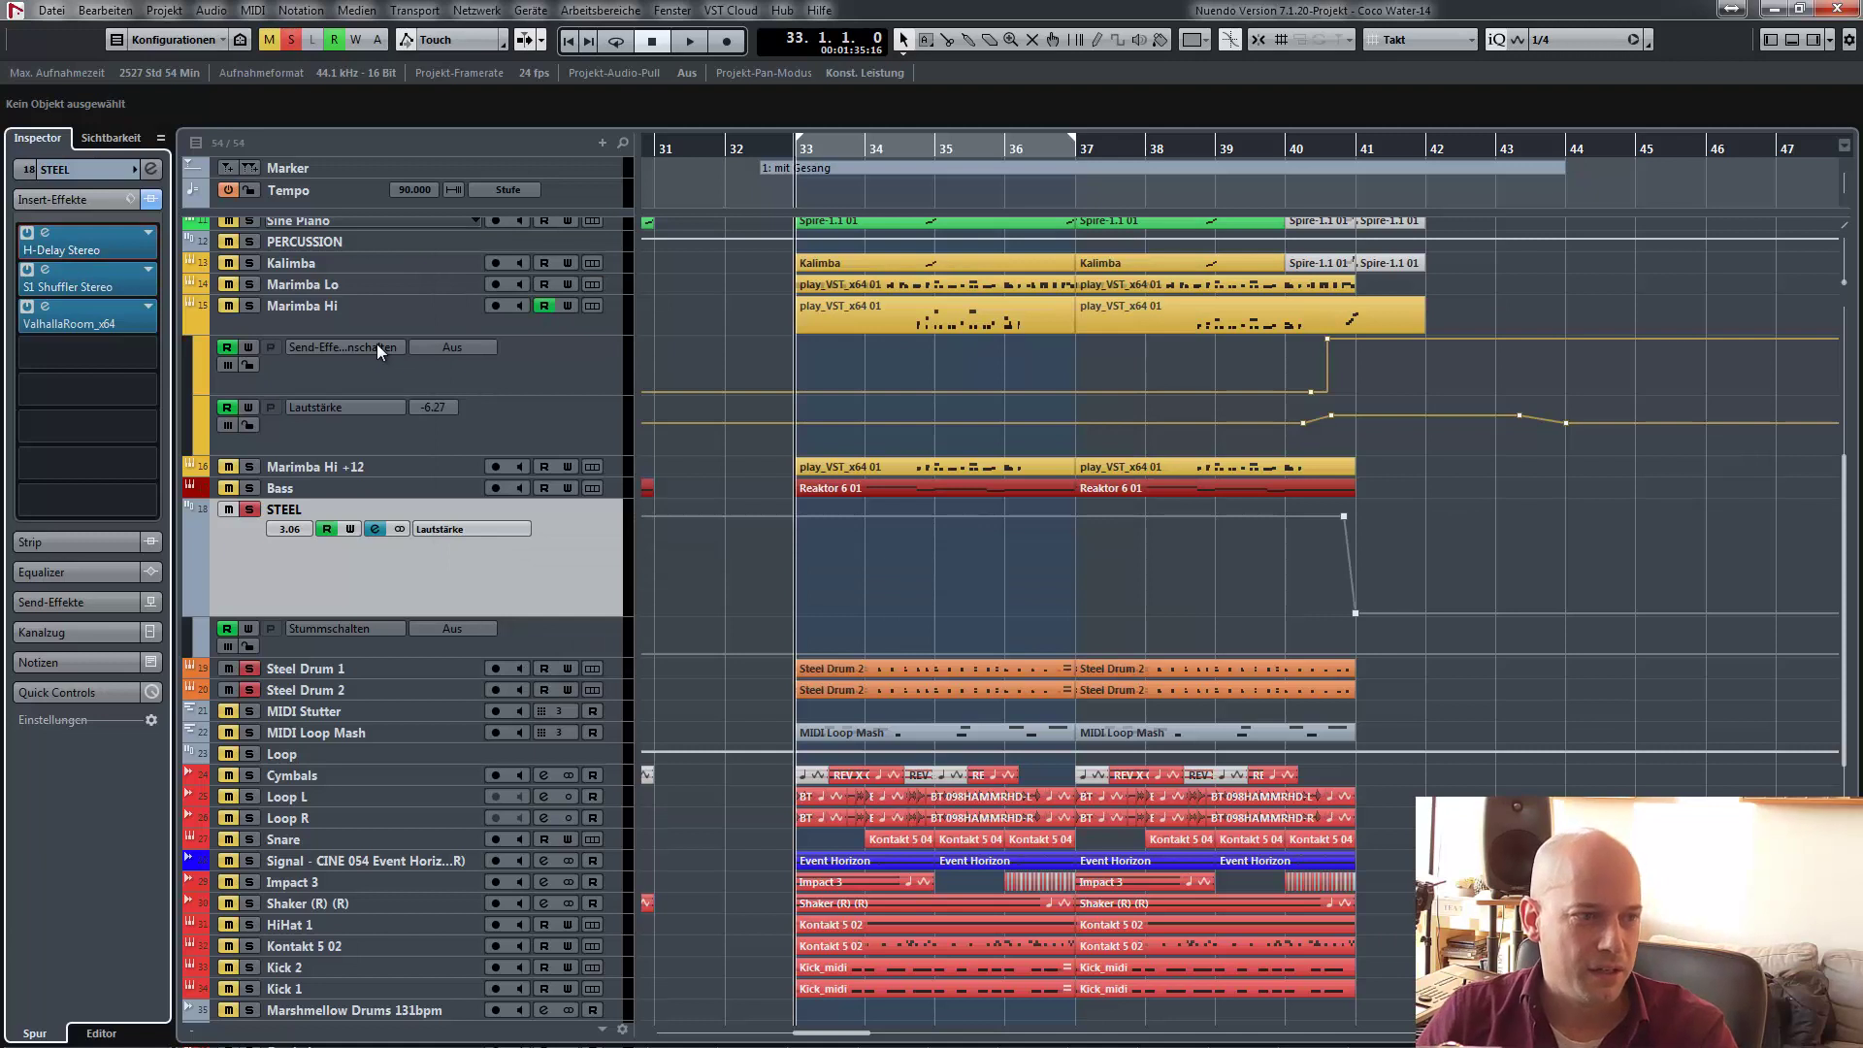
pyautogui.click(152, 200)
pyautogui.press('space')
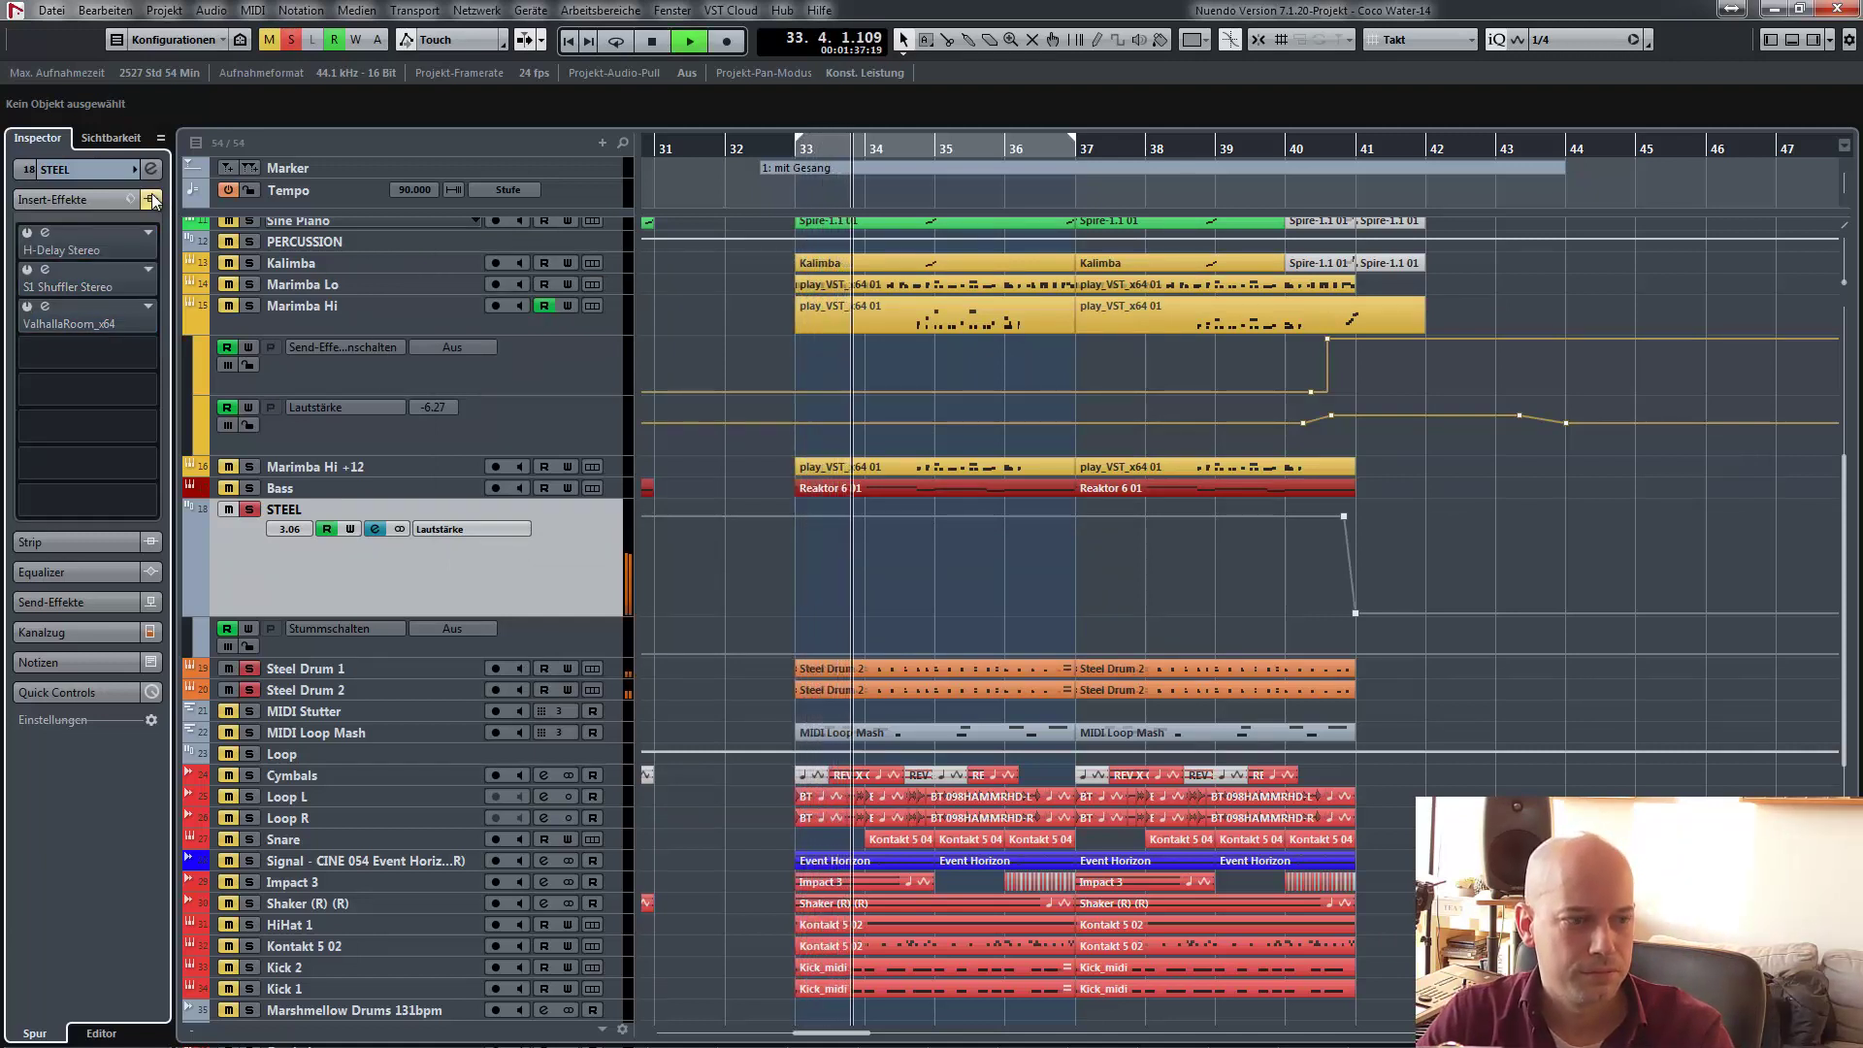
pyautogui.click(152, 199)
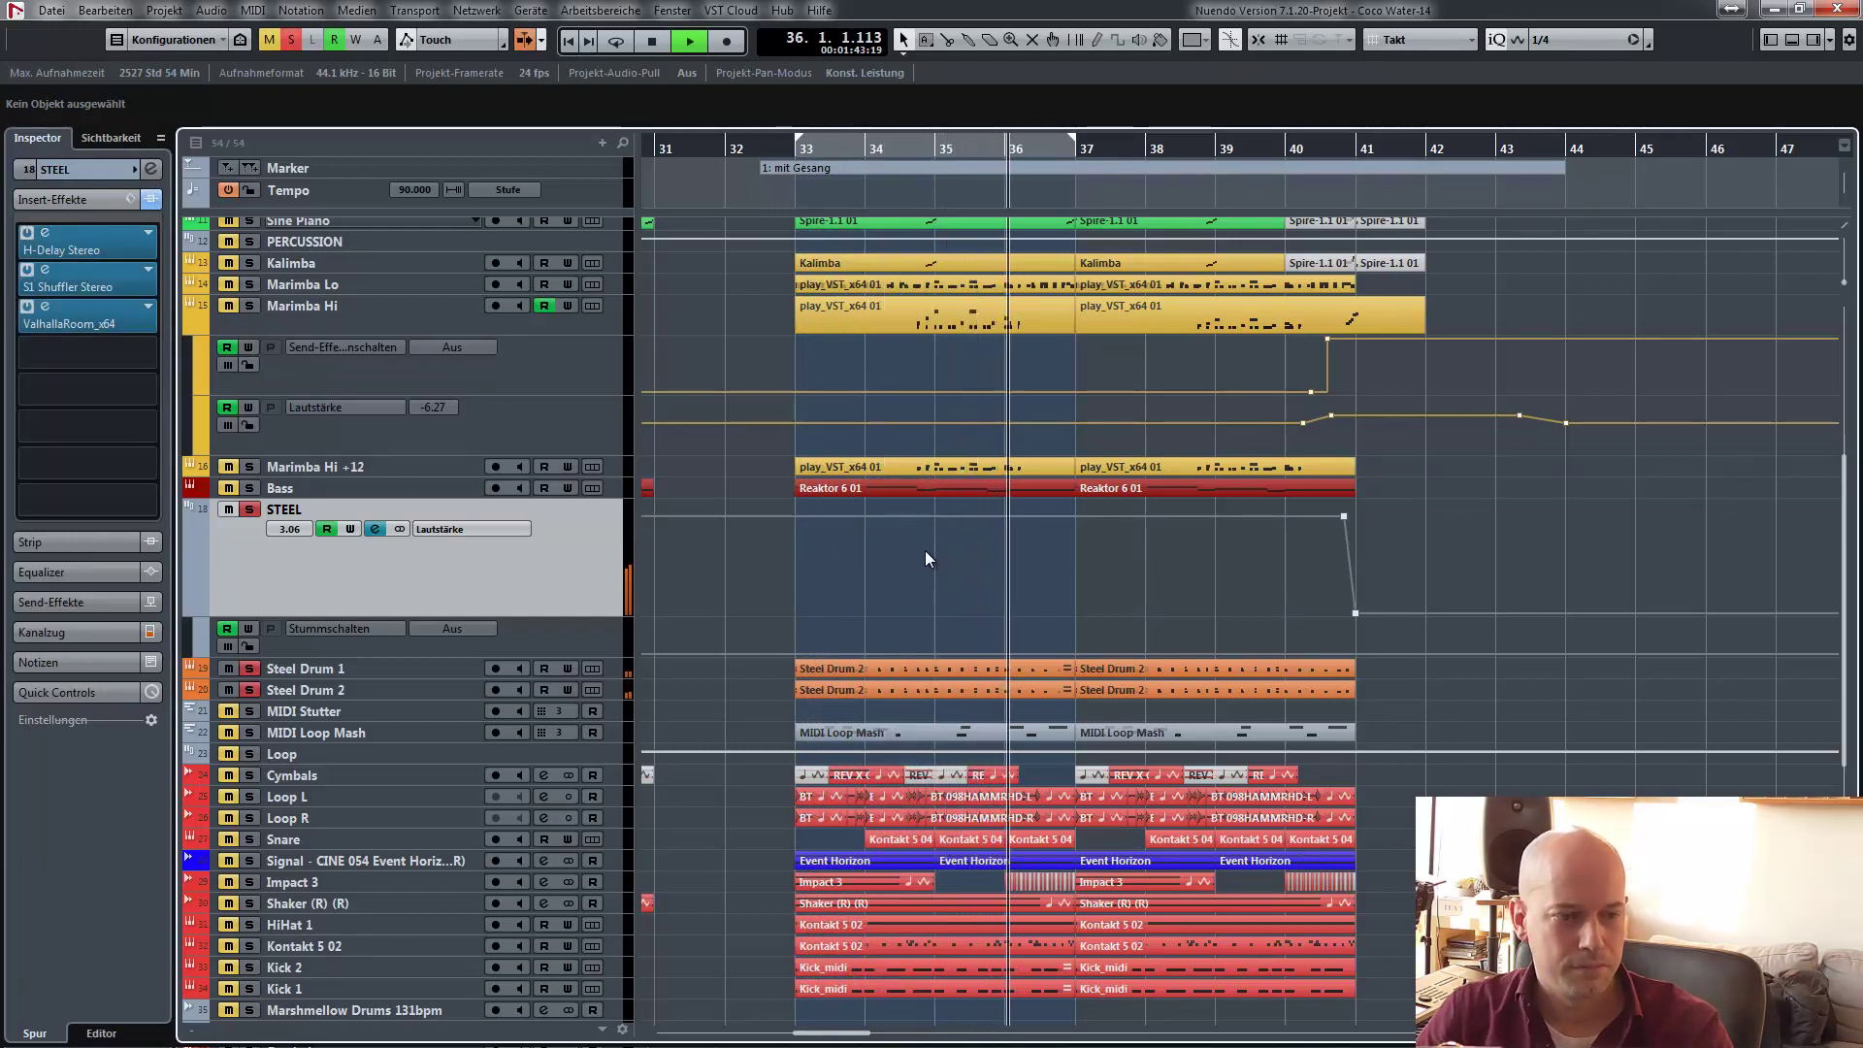
pyautogui.press('space')
pyautogui.press('KP_1')
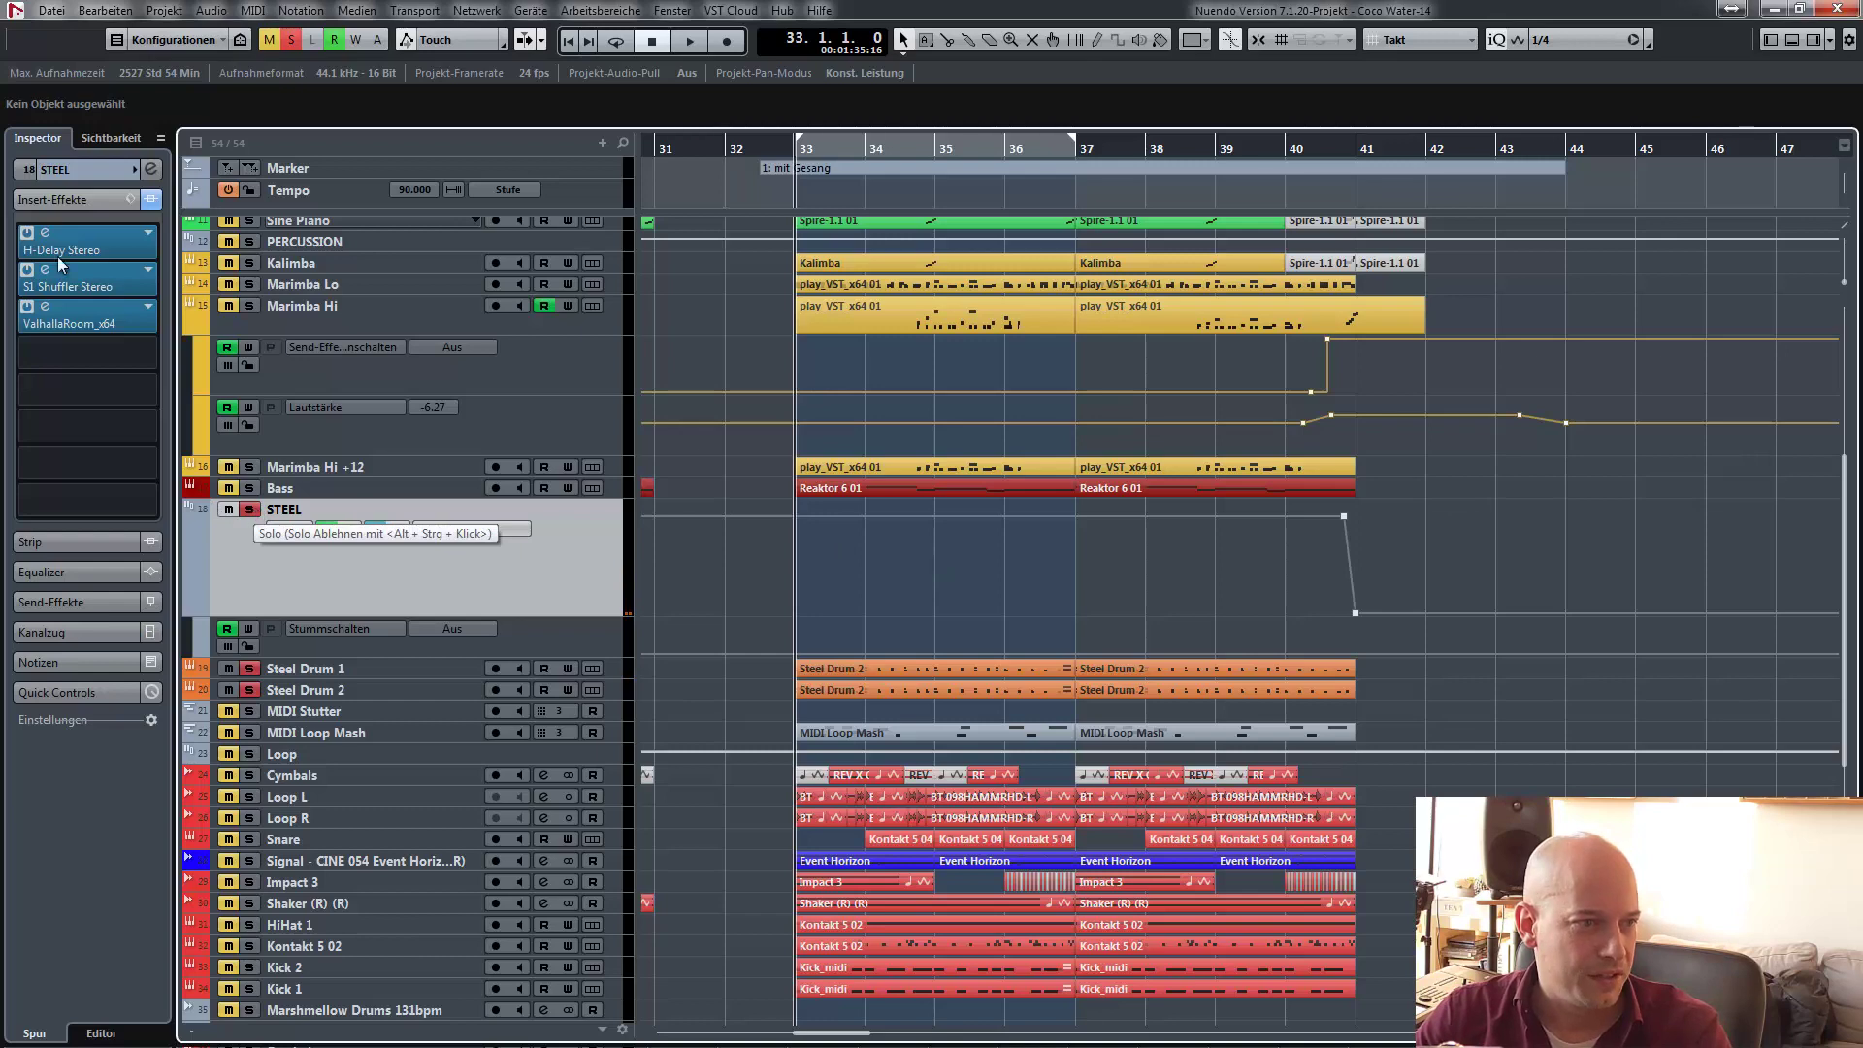
# - In the MixConsole, copy STEEL's H-Delay to Steel Drum 1 and Steel Drum 2, and try to copy S1 Shuffler to Steel Drum 1
pyautogui.click(300, 667)
pyautogui.click(289, 687)
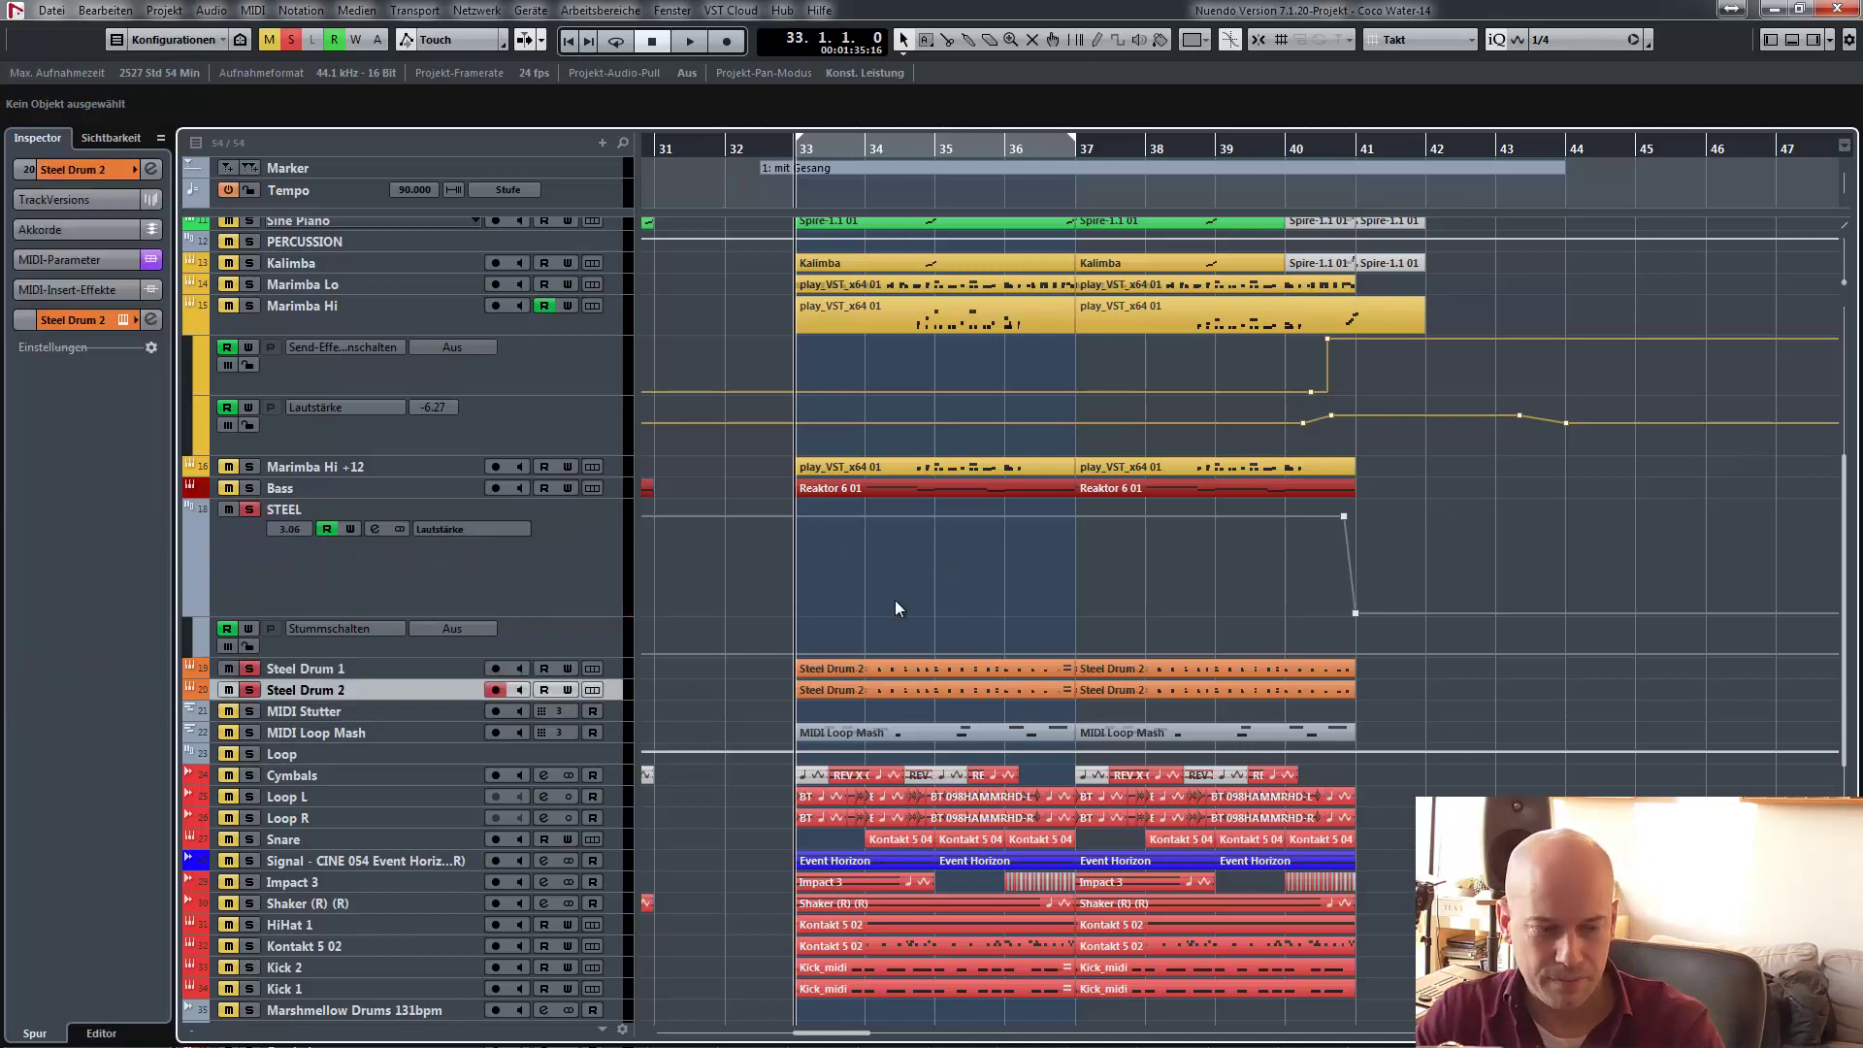
pyautogui.press('F3')
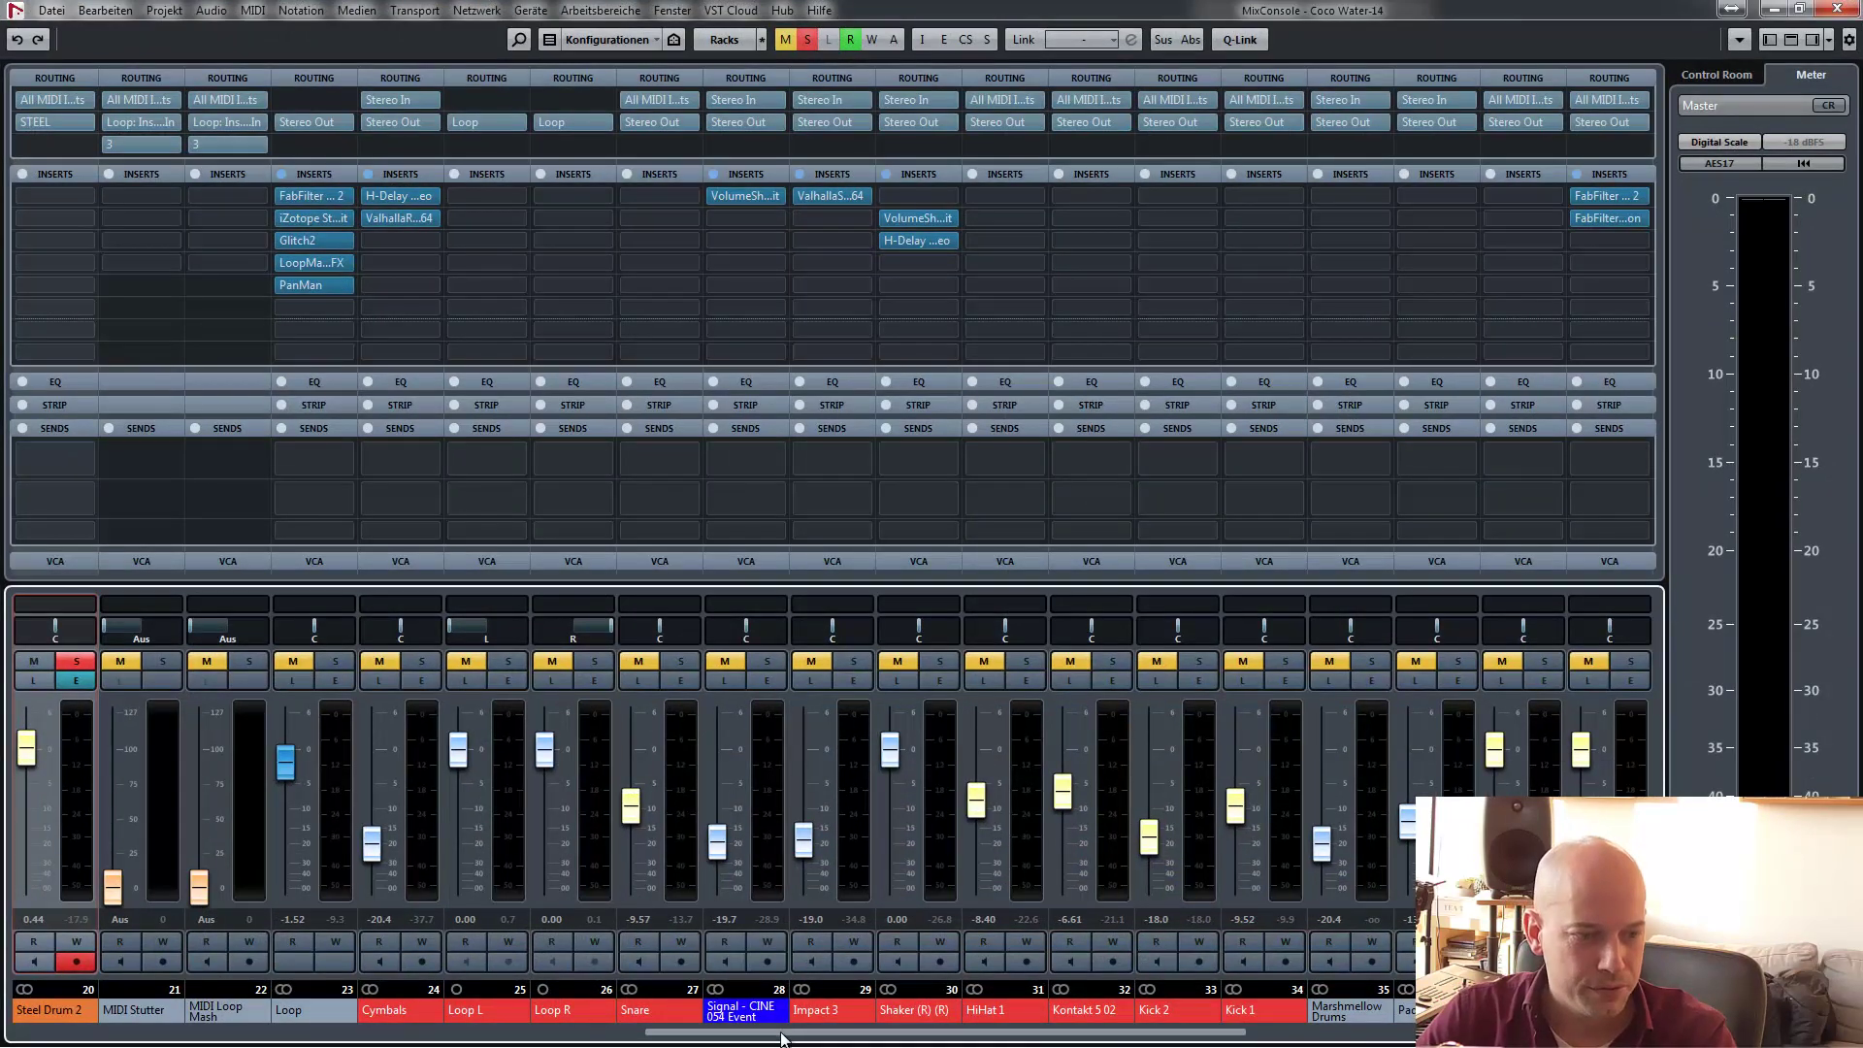
pyautogui.moveTo(781, 1040); pyautogui.dragTo(560, 1040)
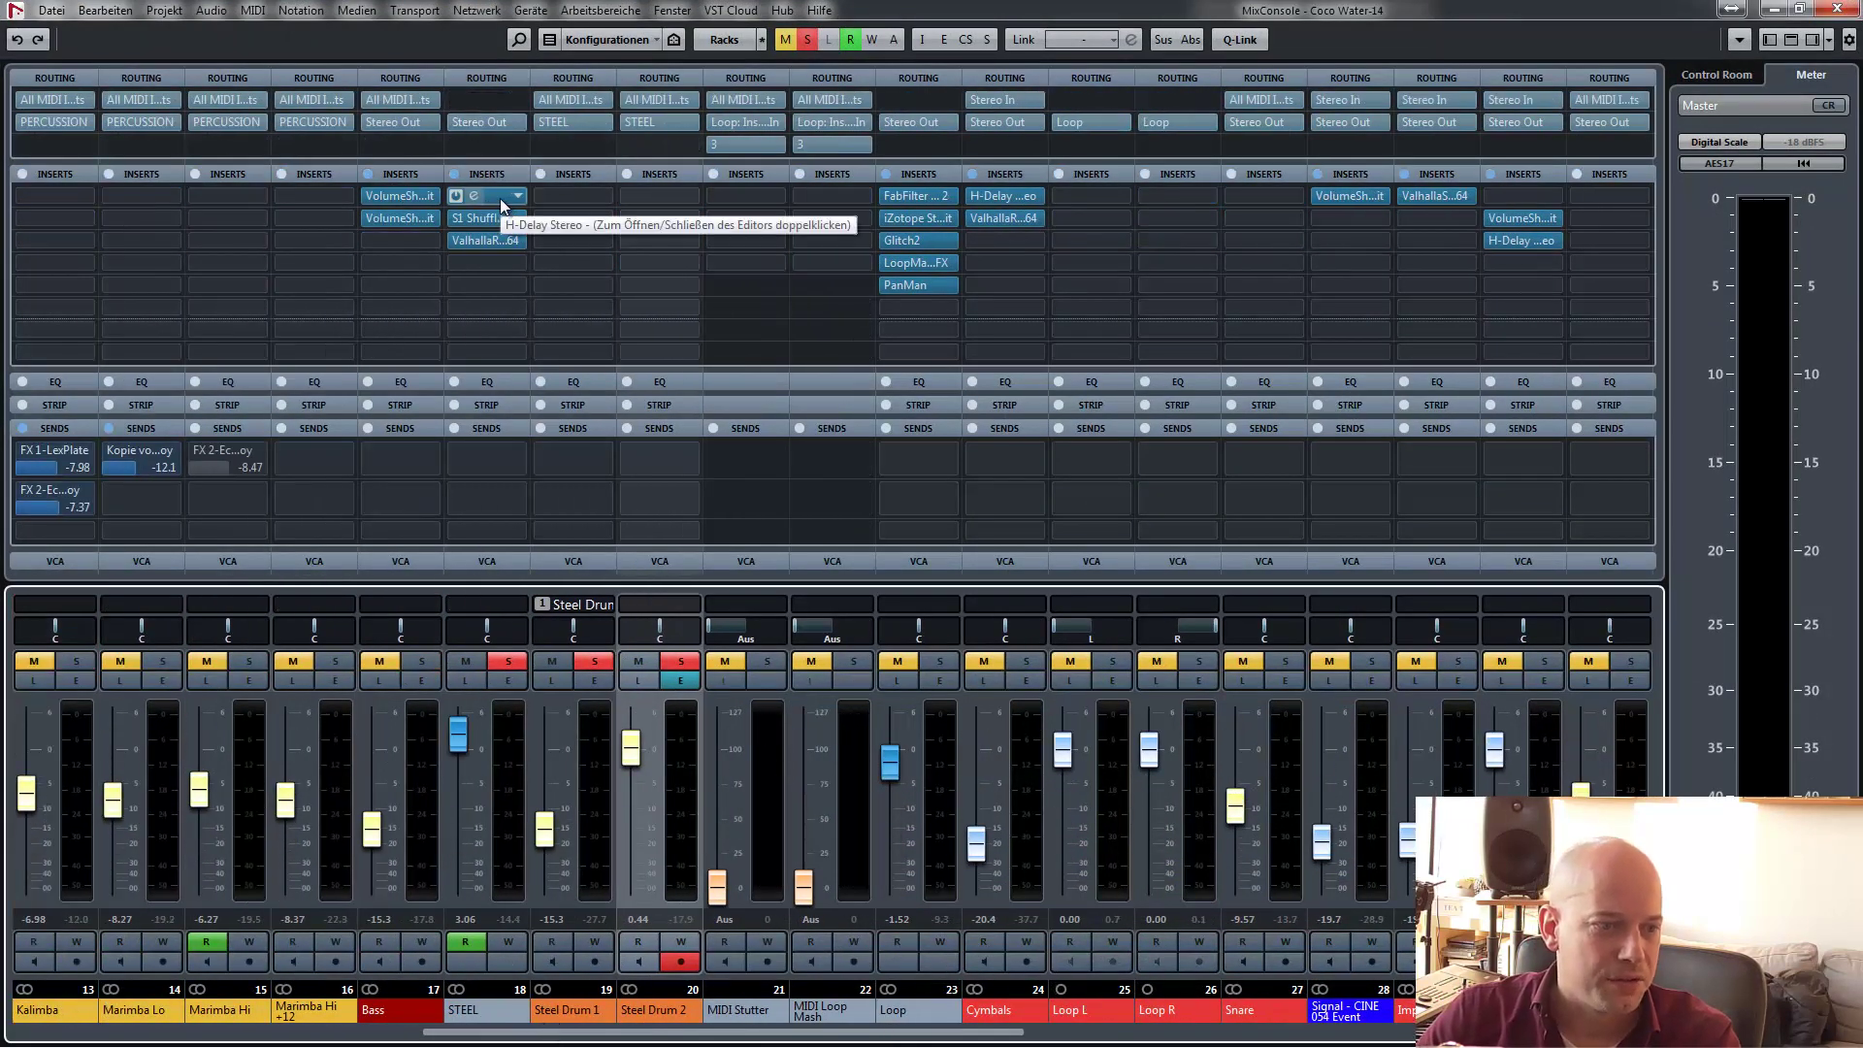
pyautogui.moveTo(497, 198); pyautogui.dragTo(643, 196)
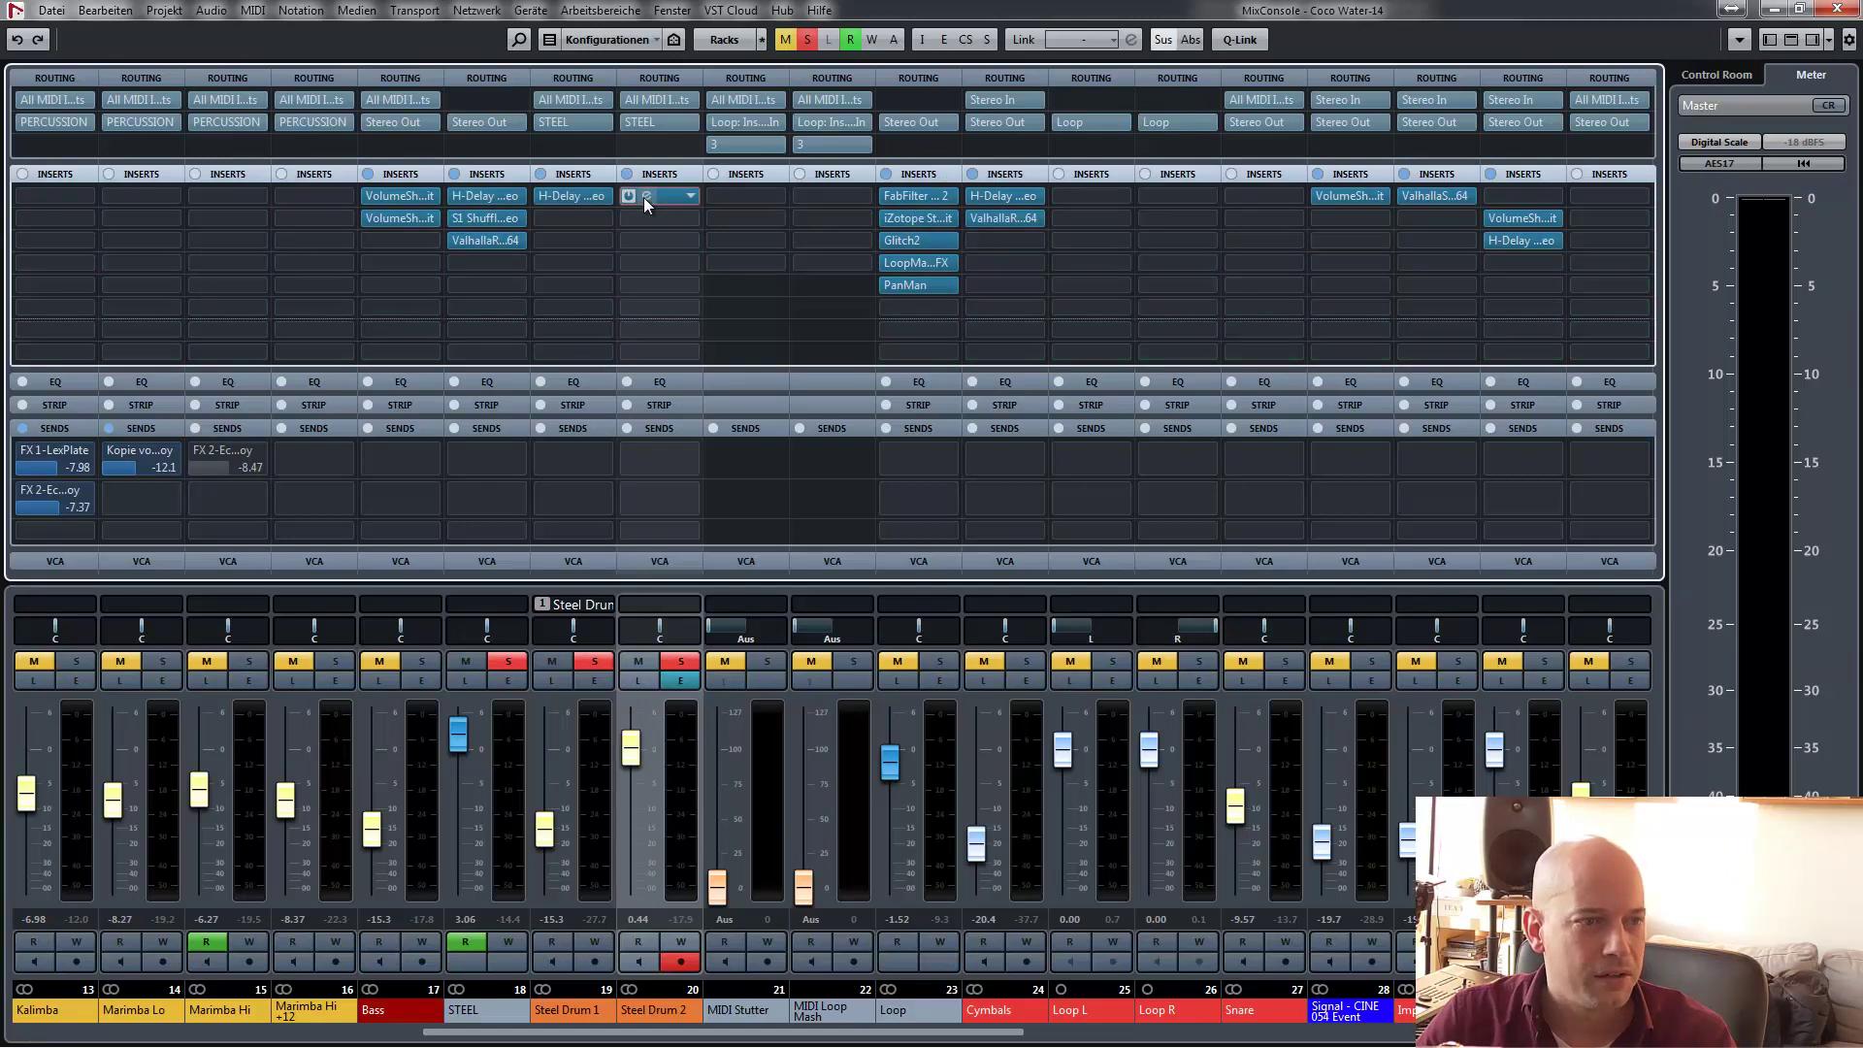
pyautogui.moveTo(475, 221); pyautogui.dragTo(557, 219)
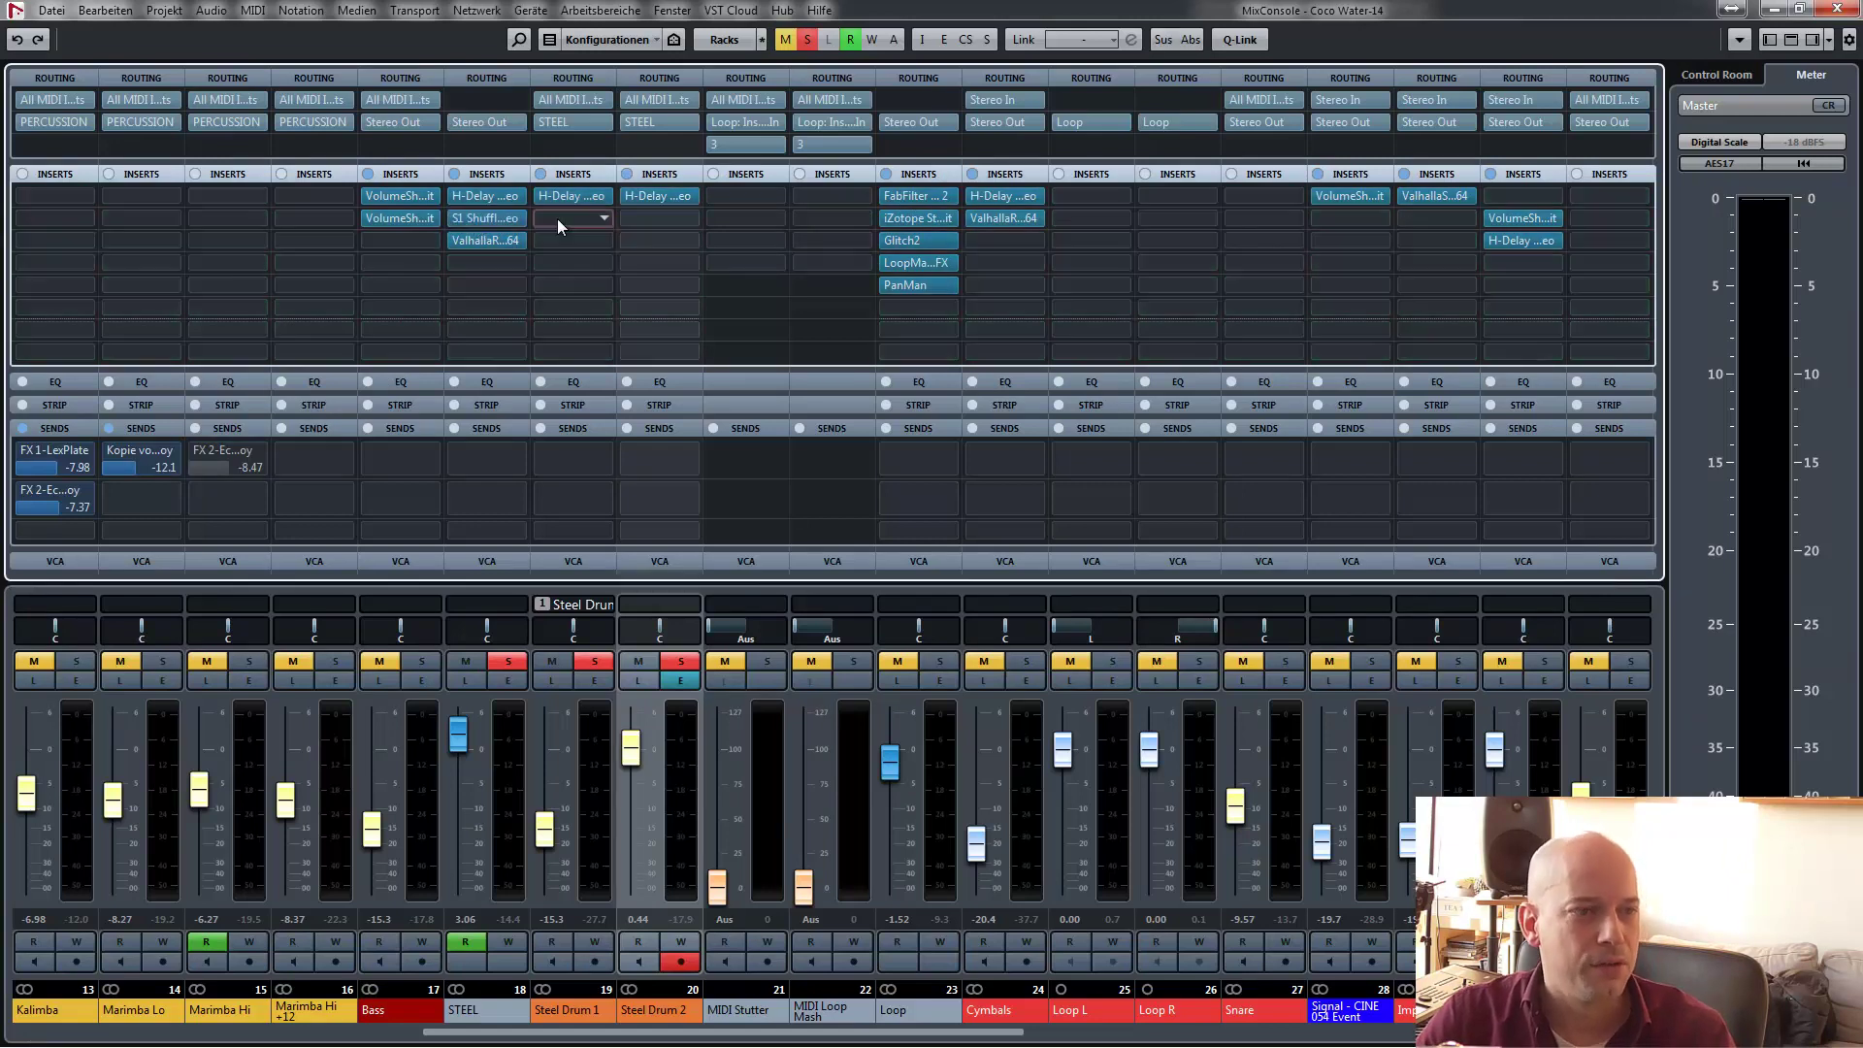
# - Remove the copied insert effects from Steel Drum 1 and Steel Drum 2 by setting their slots to No Effect
pyautogui.click(602, 219)
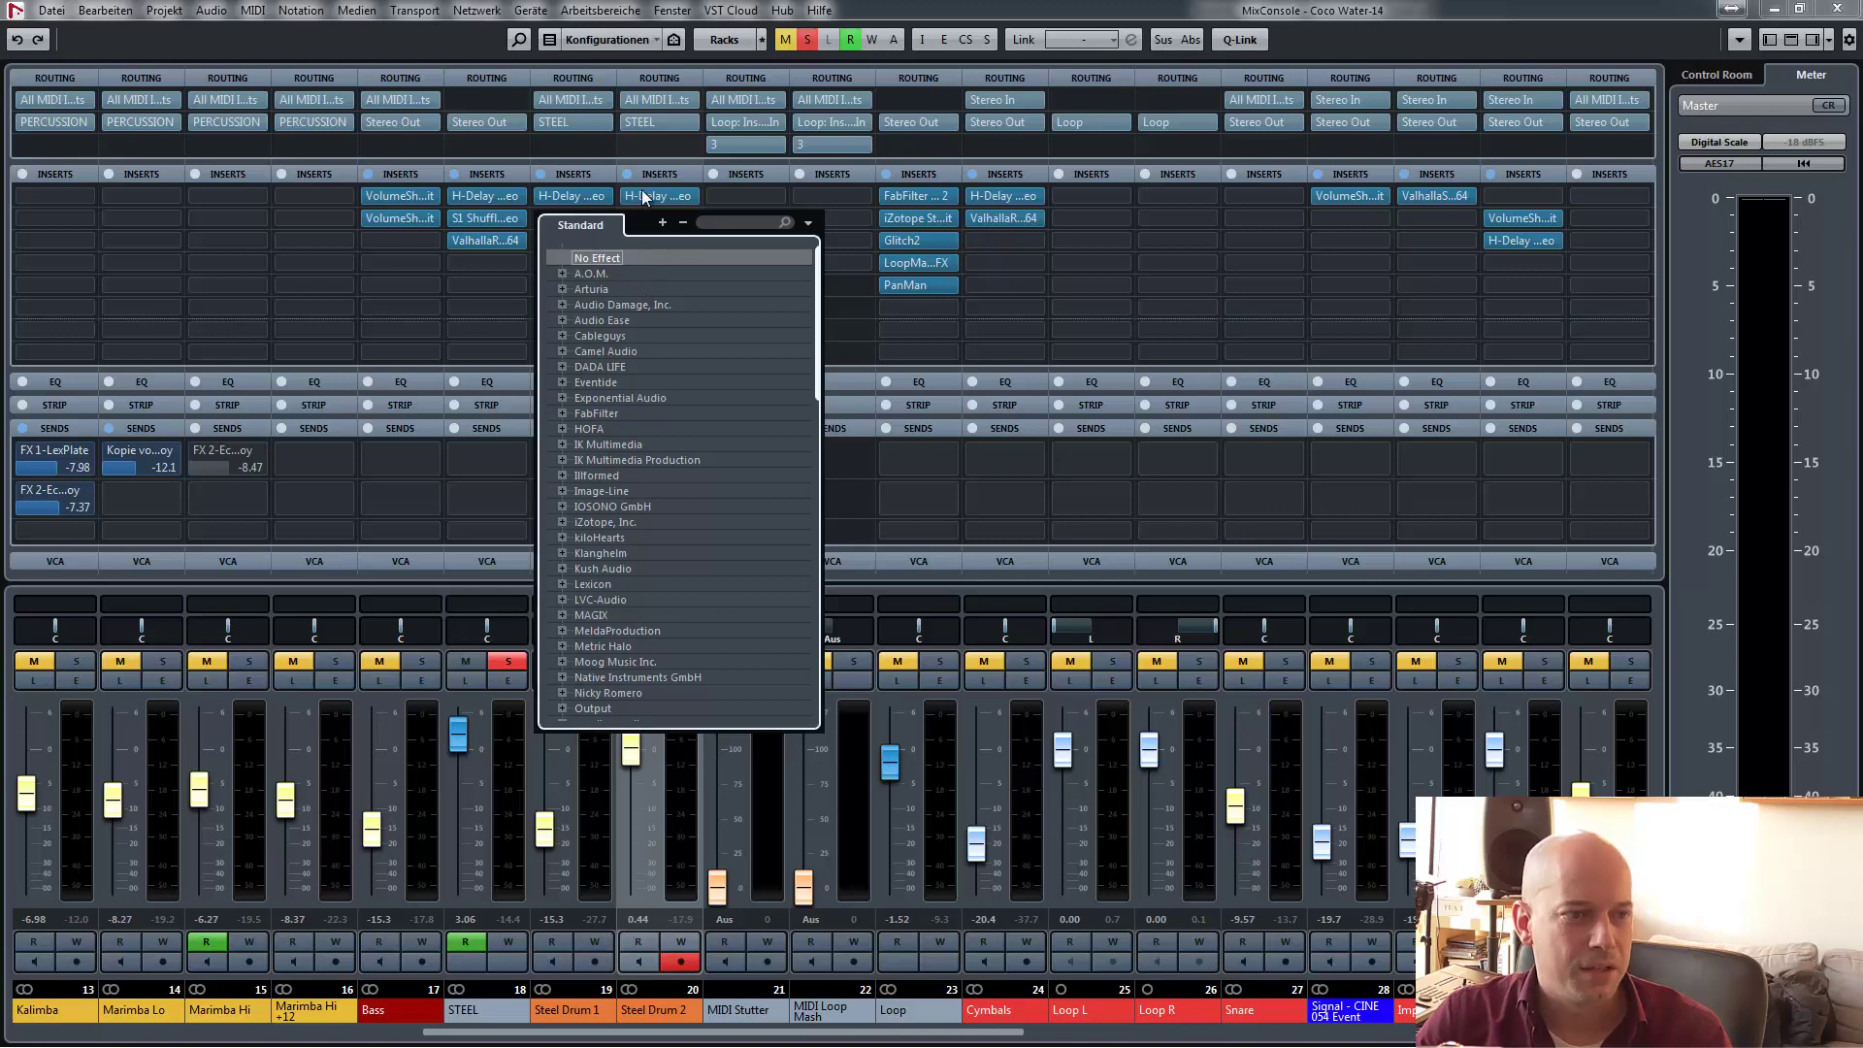
pyautogui.click(656, 256)
pyautogui.click(607, 196)
pyautogui.scroll(10, 568, 281)
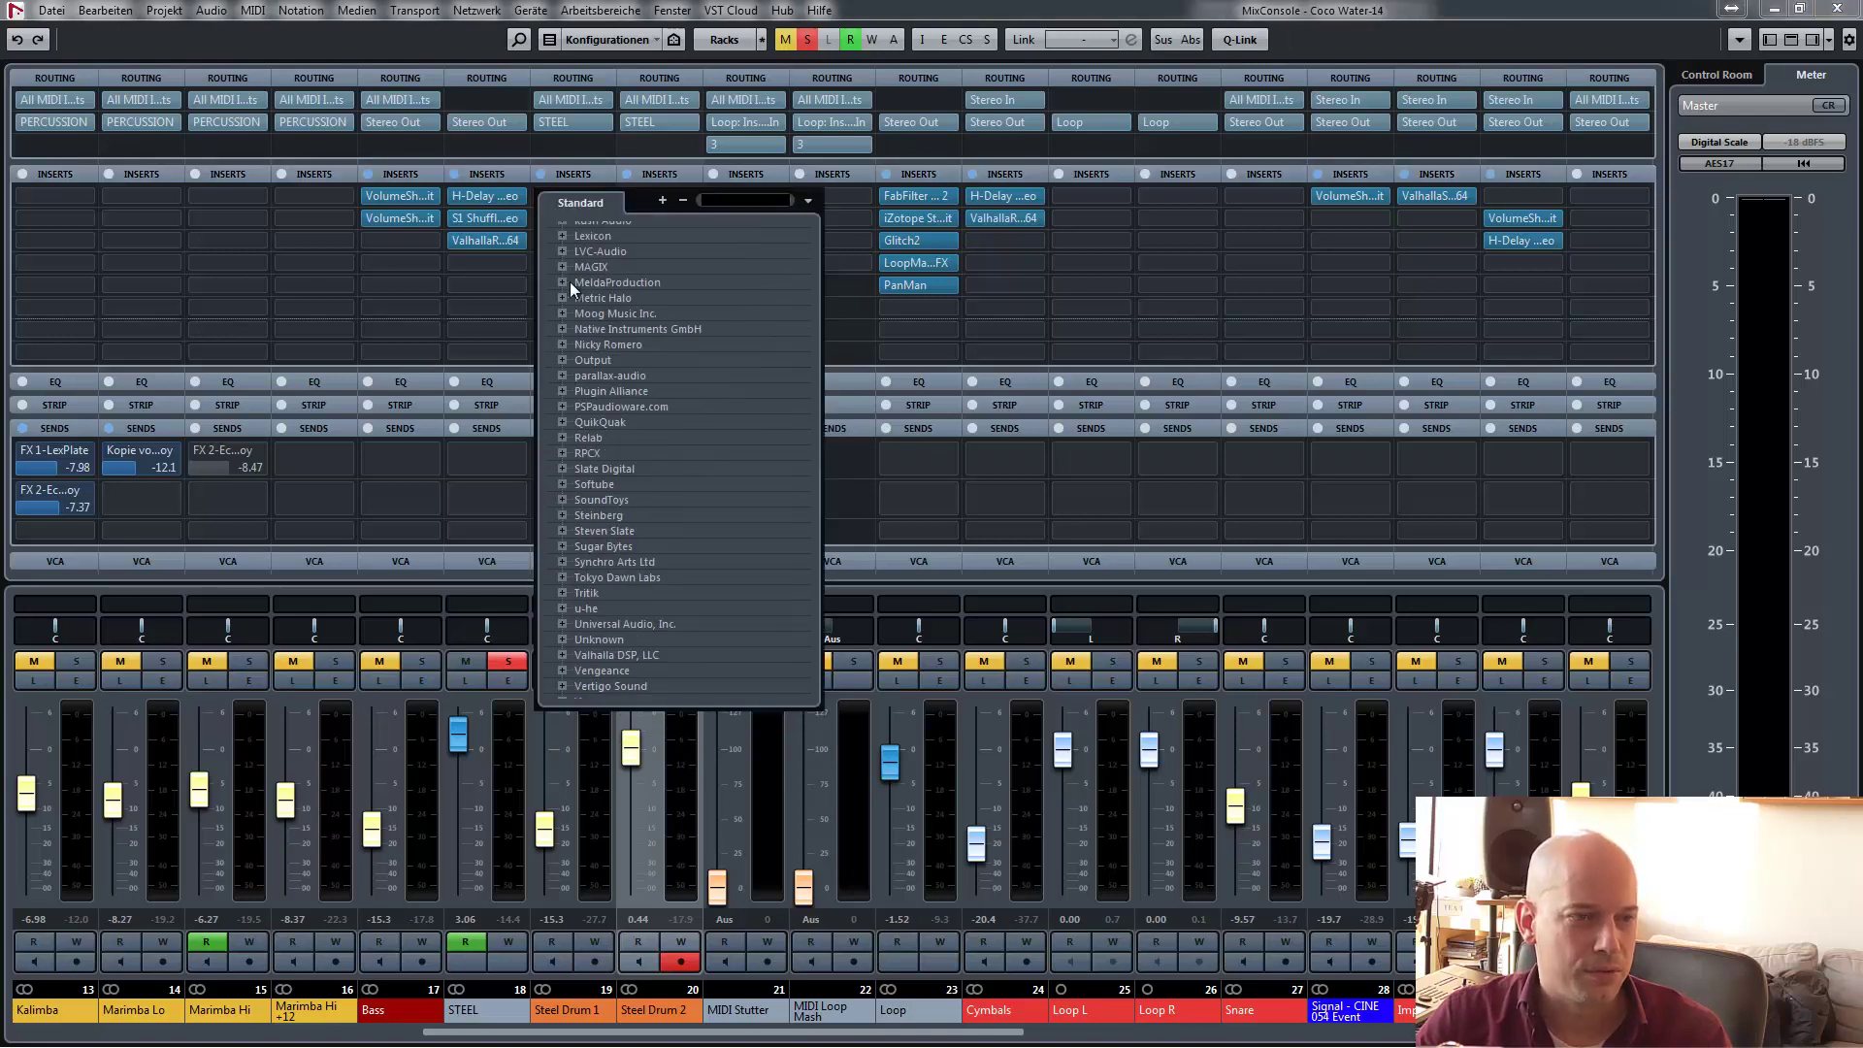
pyautogui.click(599, 236)
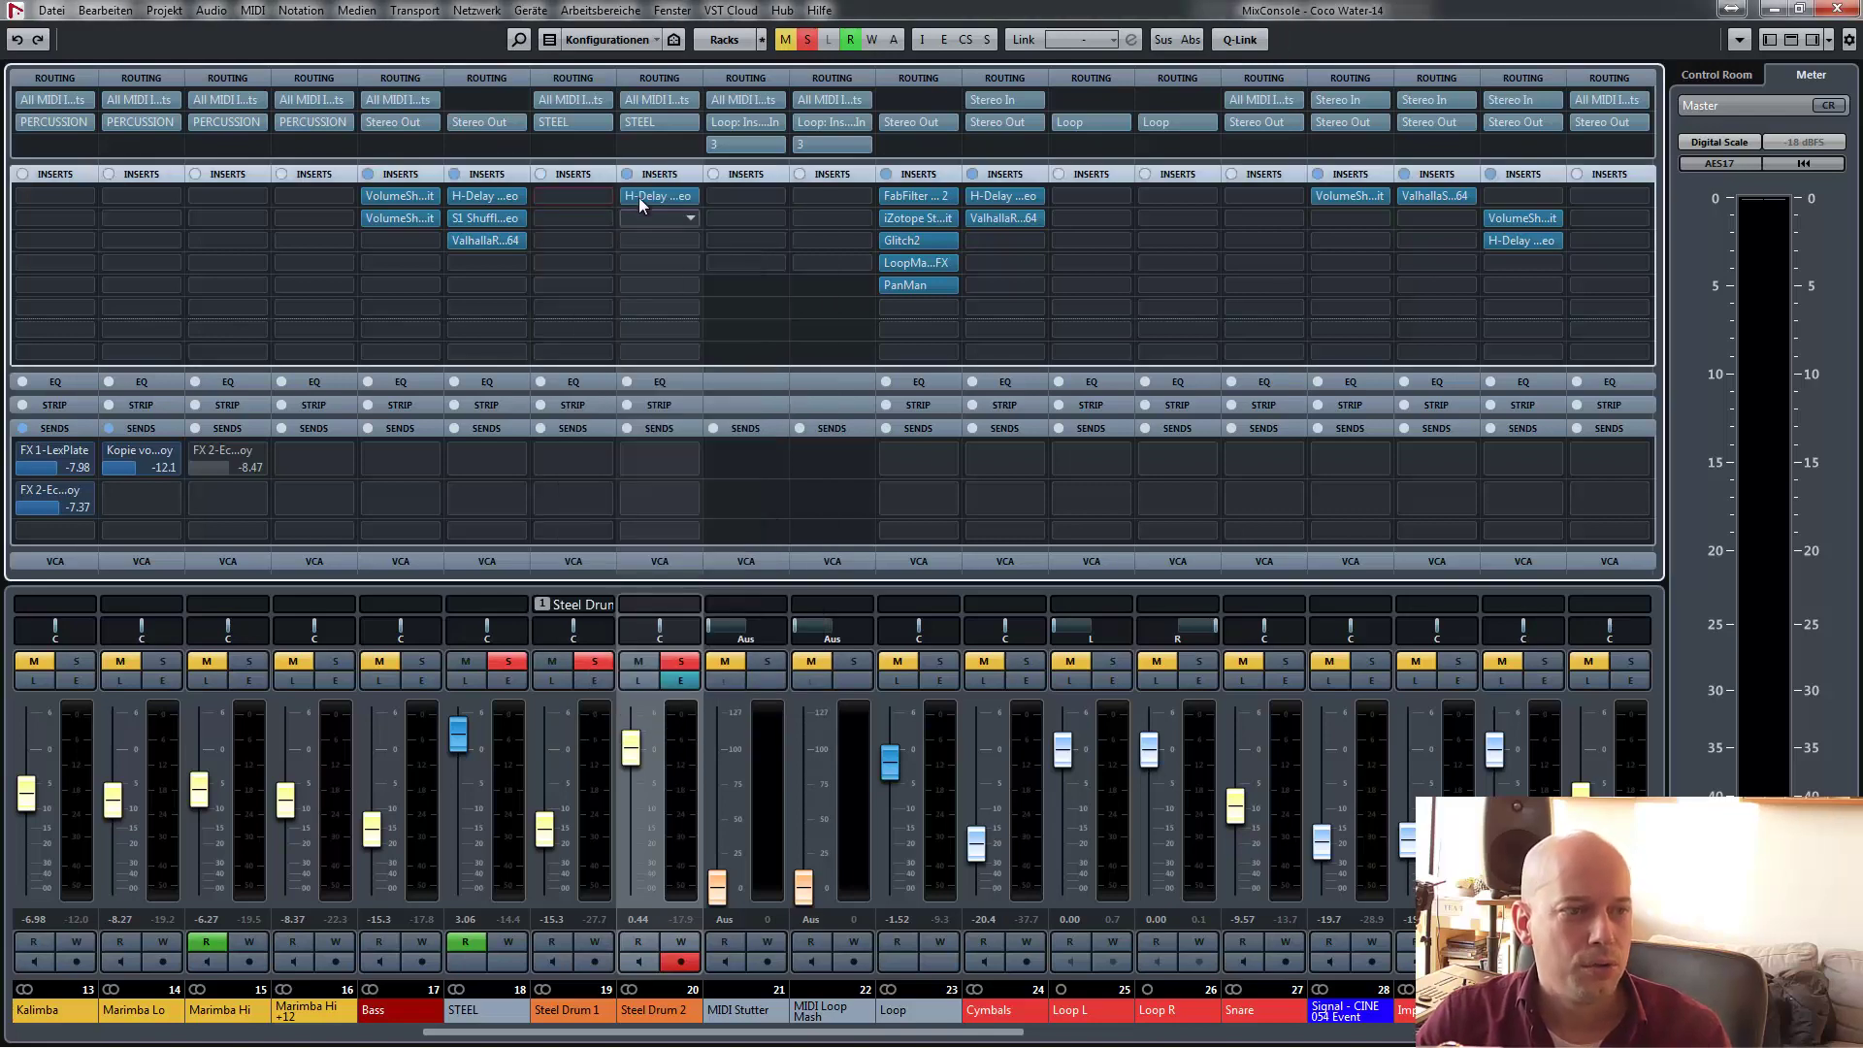
pyautogui.click(688, 196)
pyautogui.scroll(10, 696, 274)
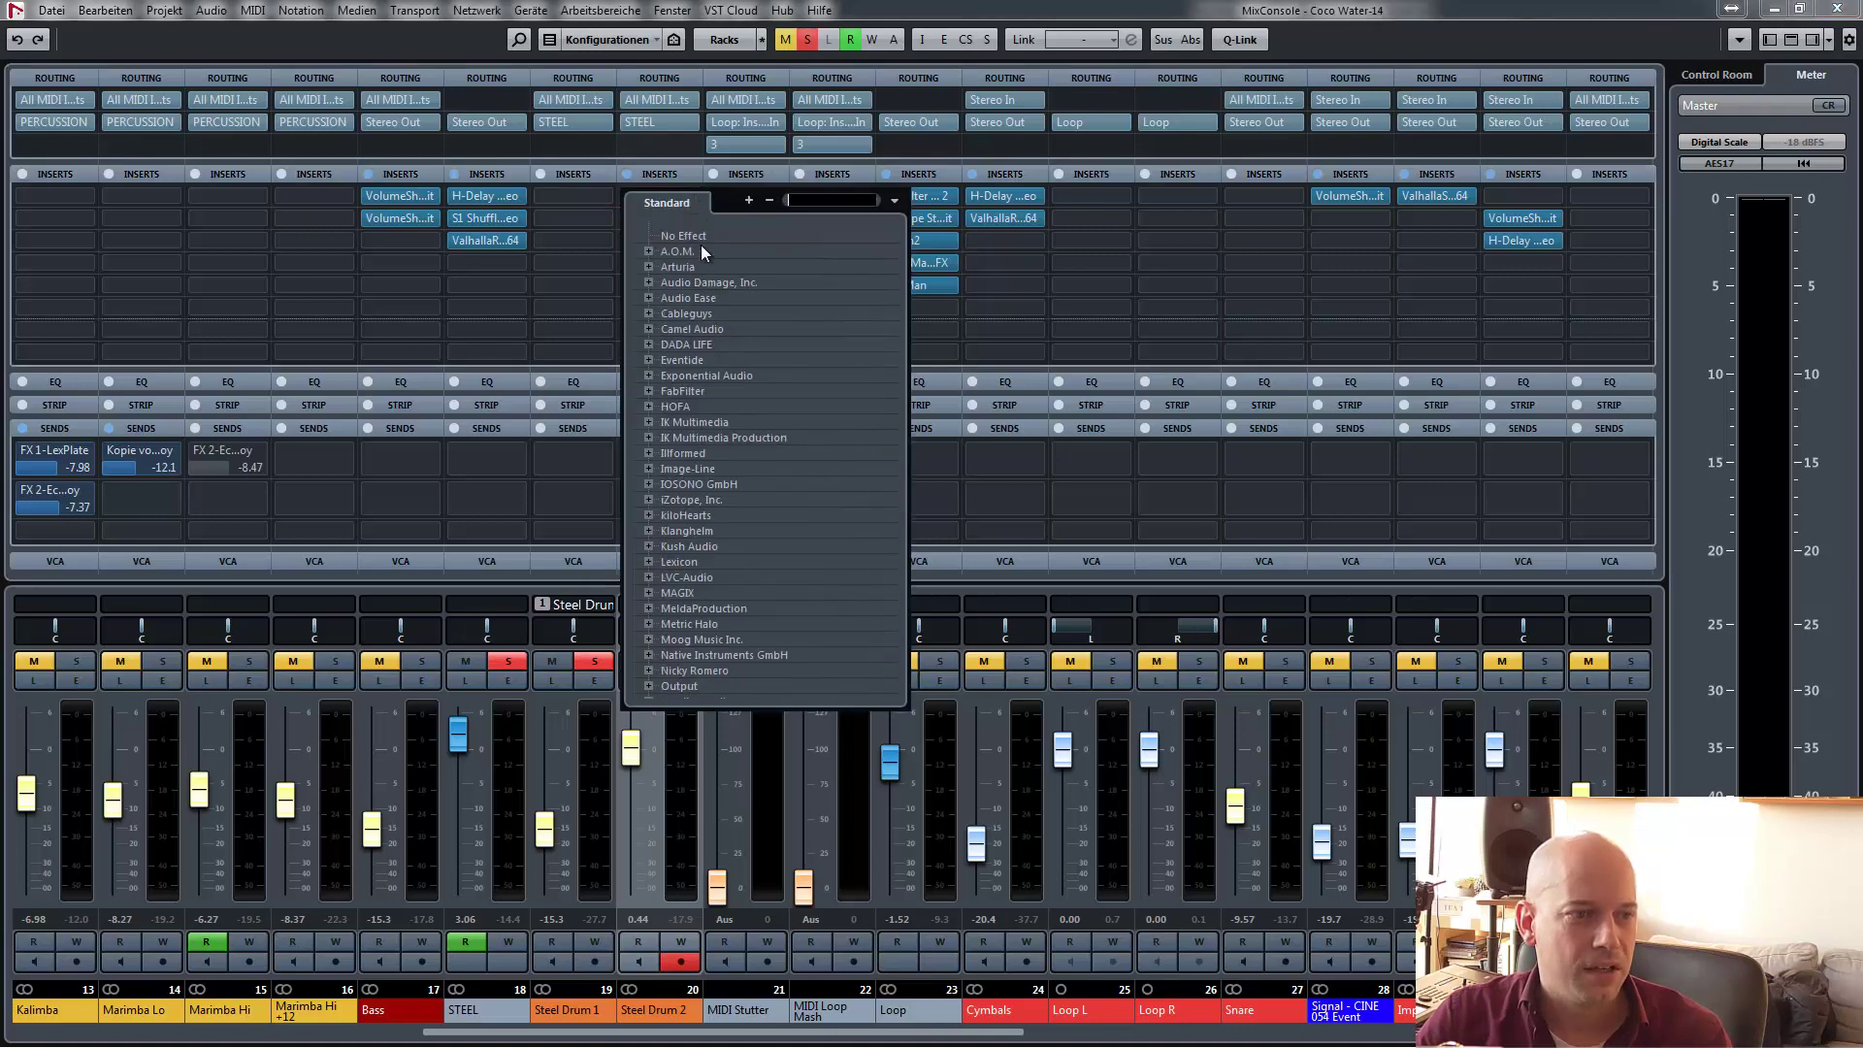
pyautogui.click(708, 234)
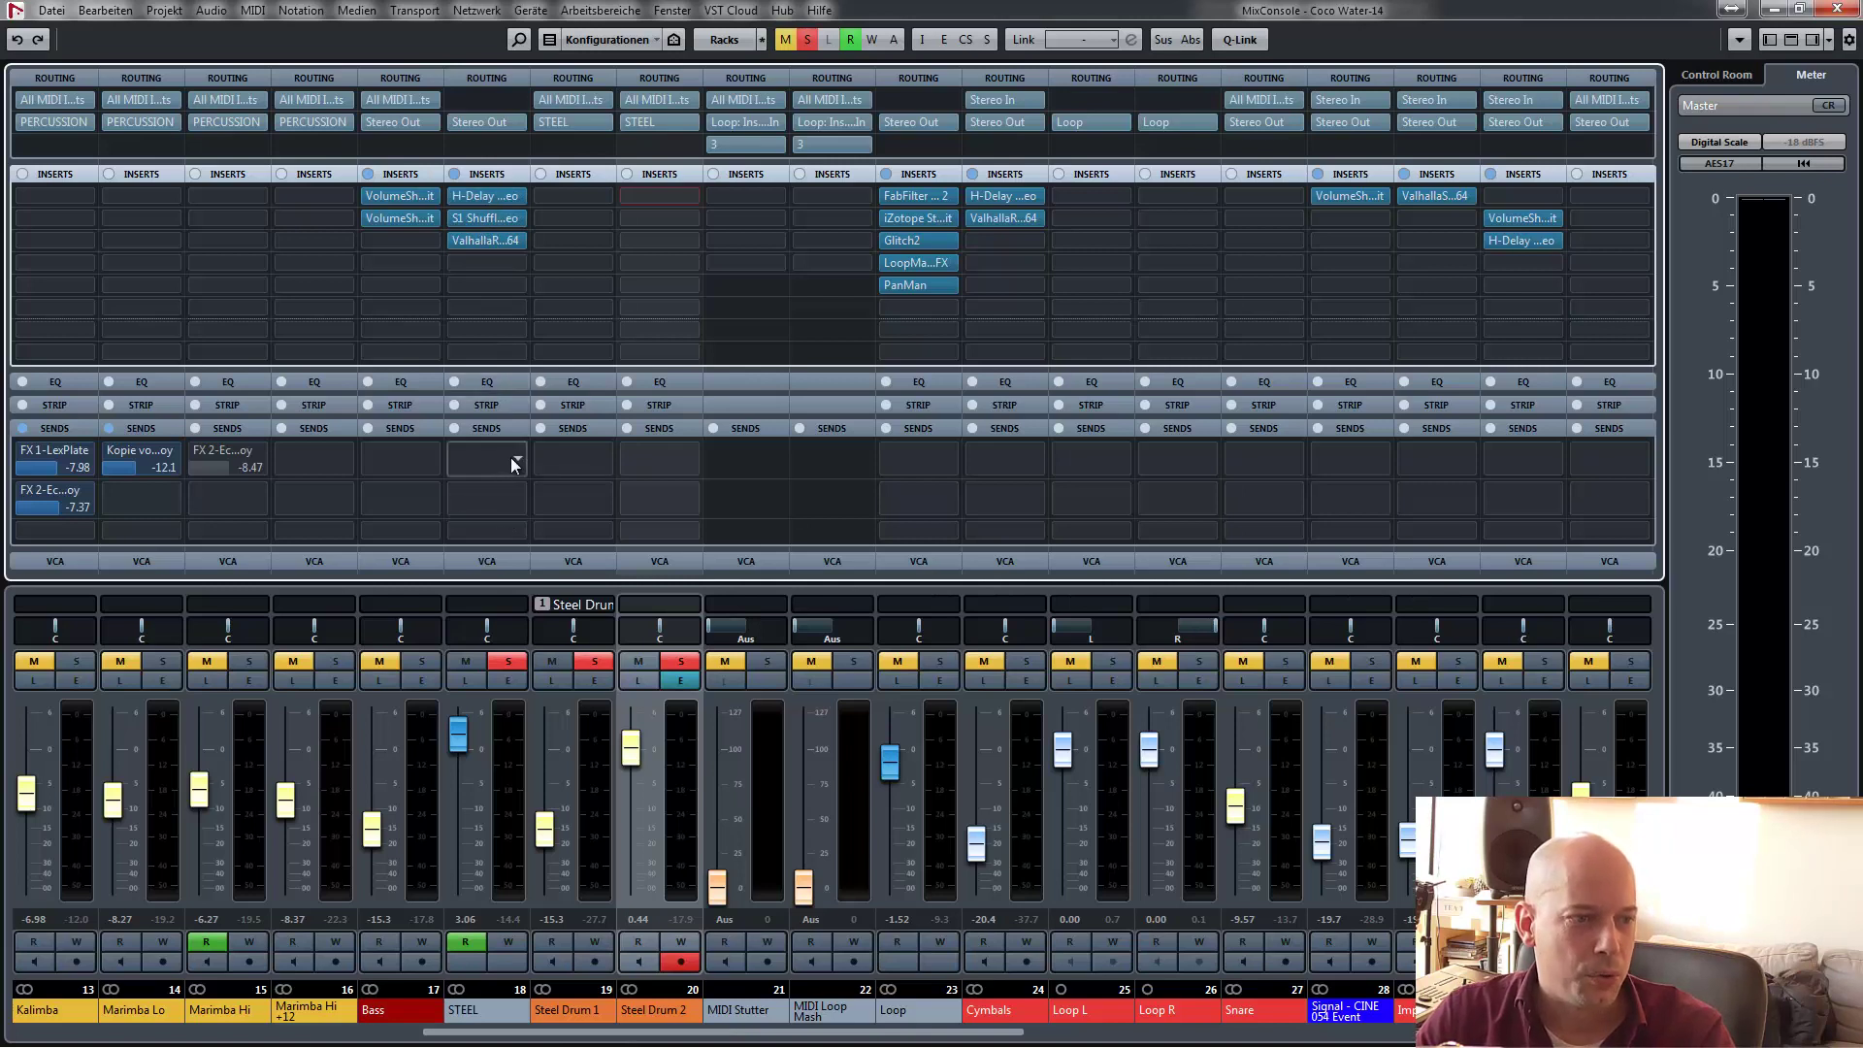
# - Close the MixConsole and move the Cymbals track below Loop R in the project's track list
pyautogui.press('F3')
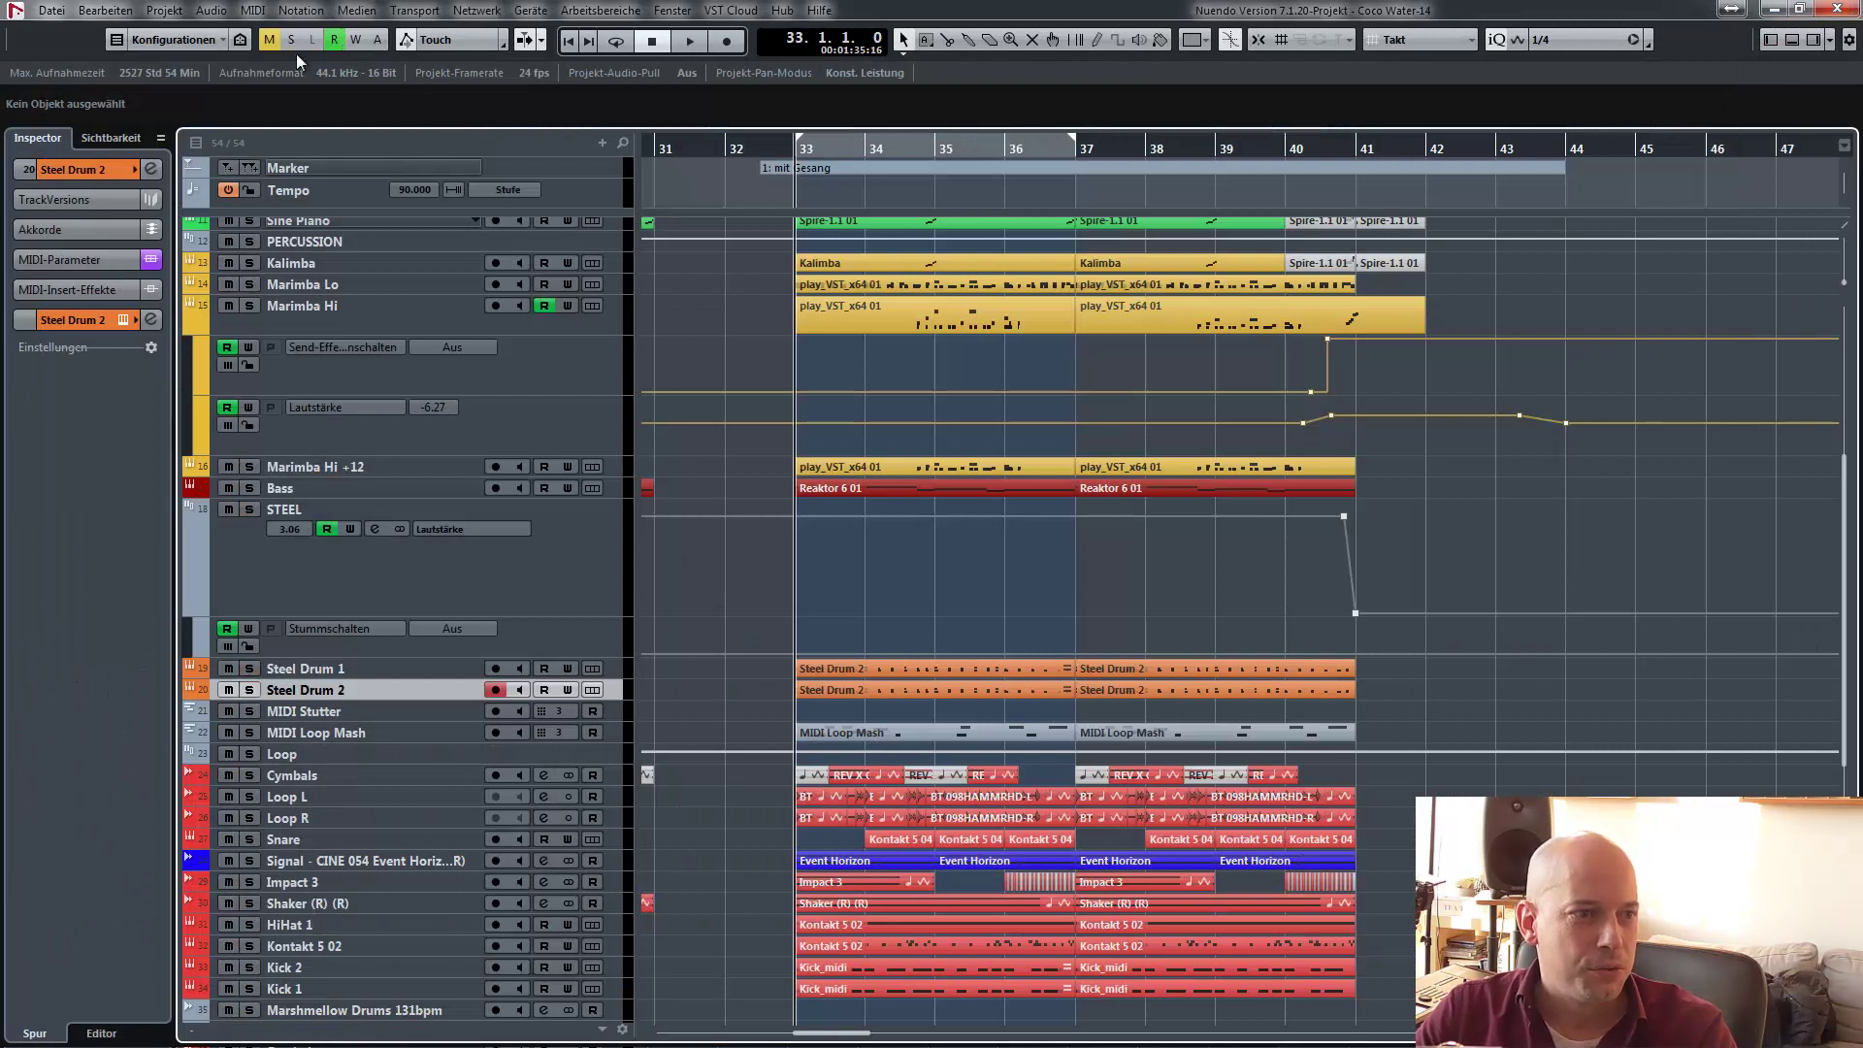
pyautogui.click(345, 324)
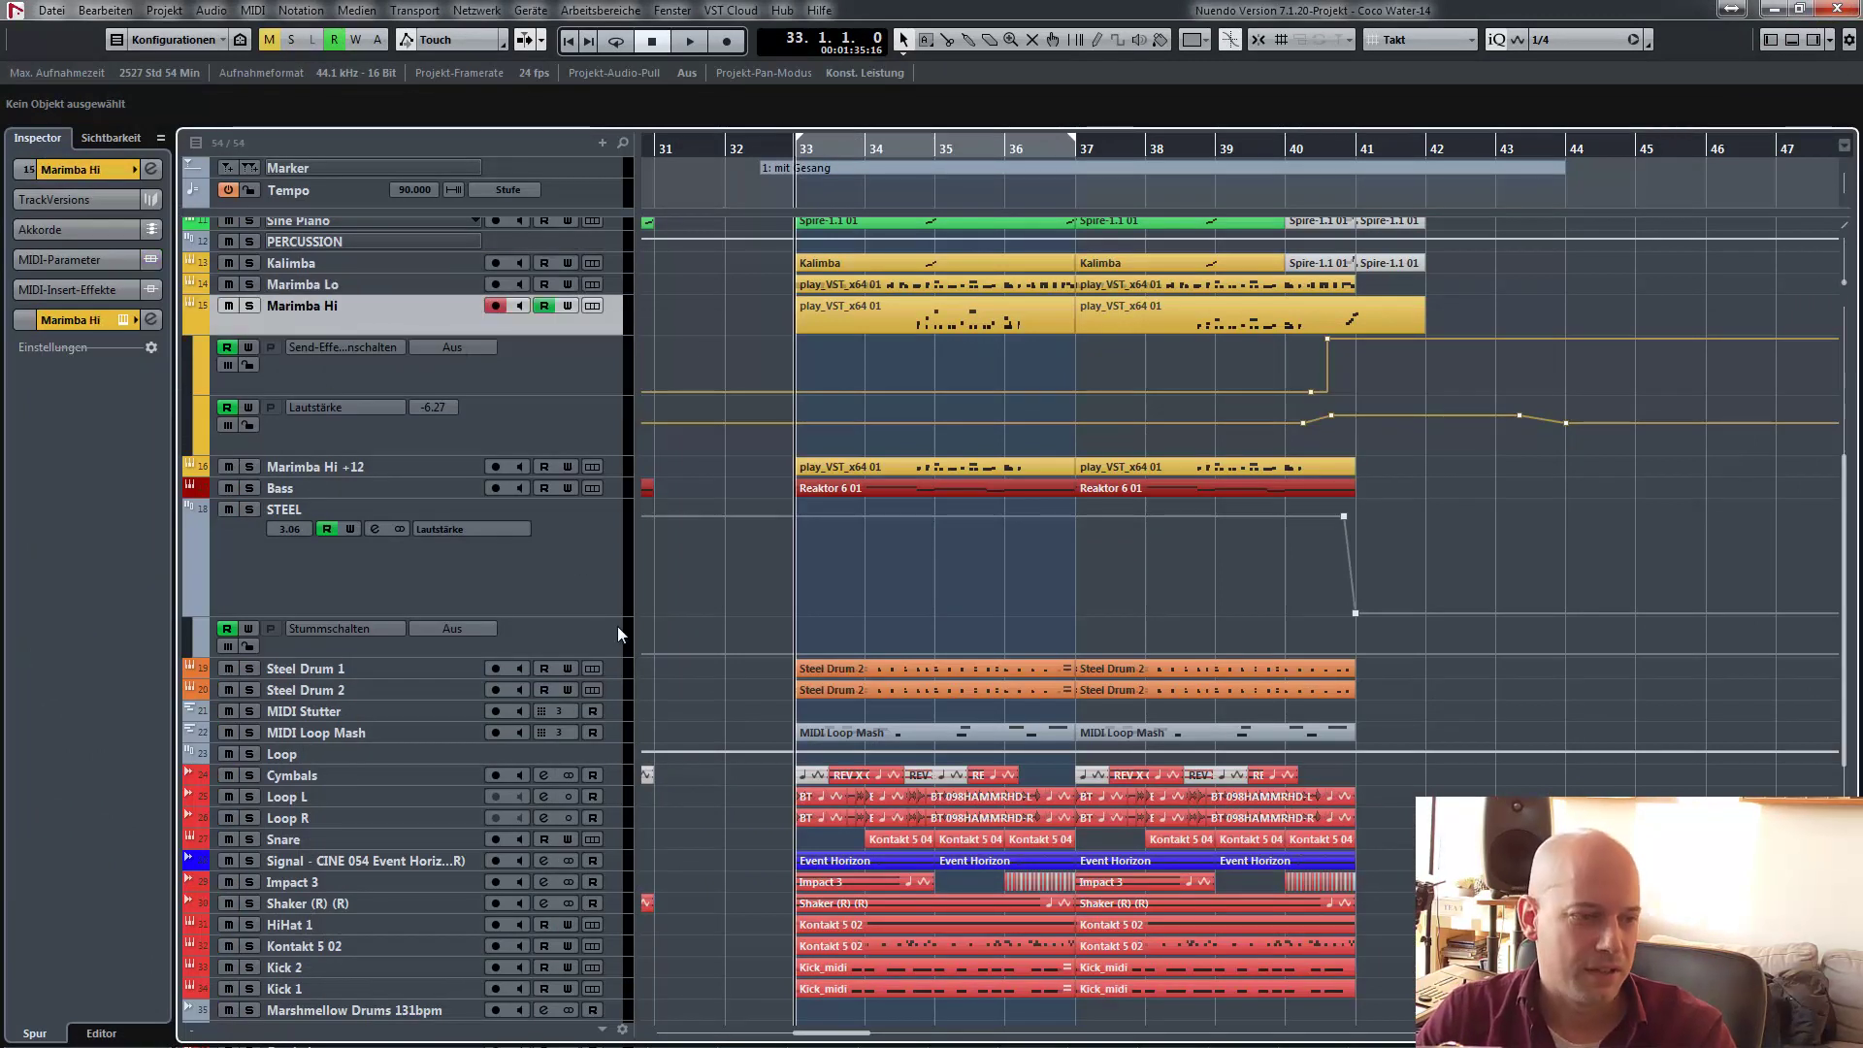
pyautogui.scroll(-3, 689, 596)
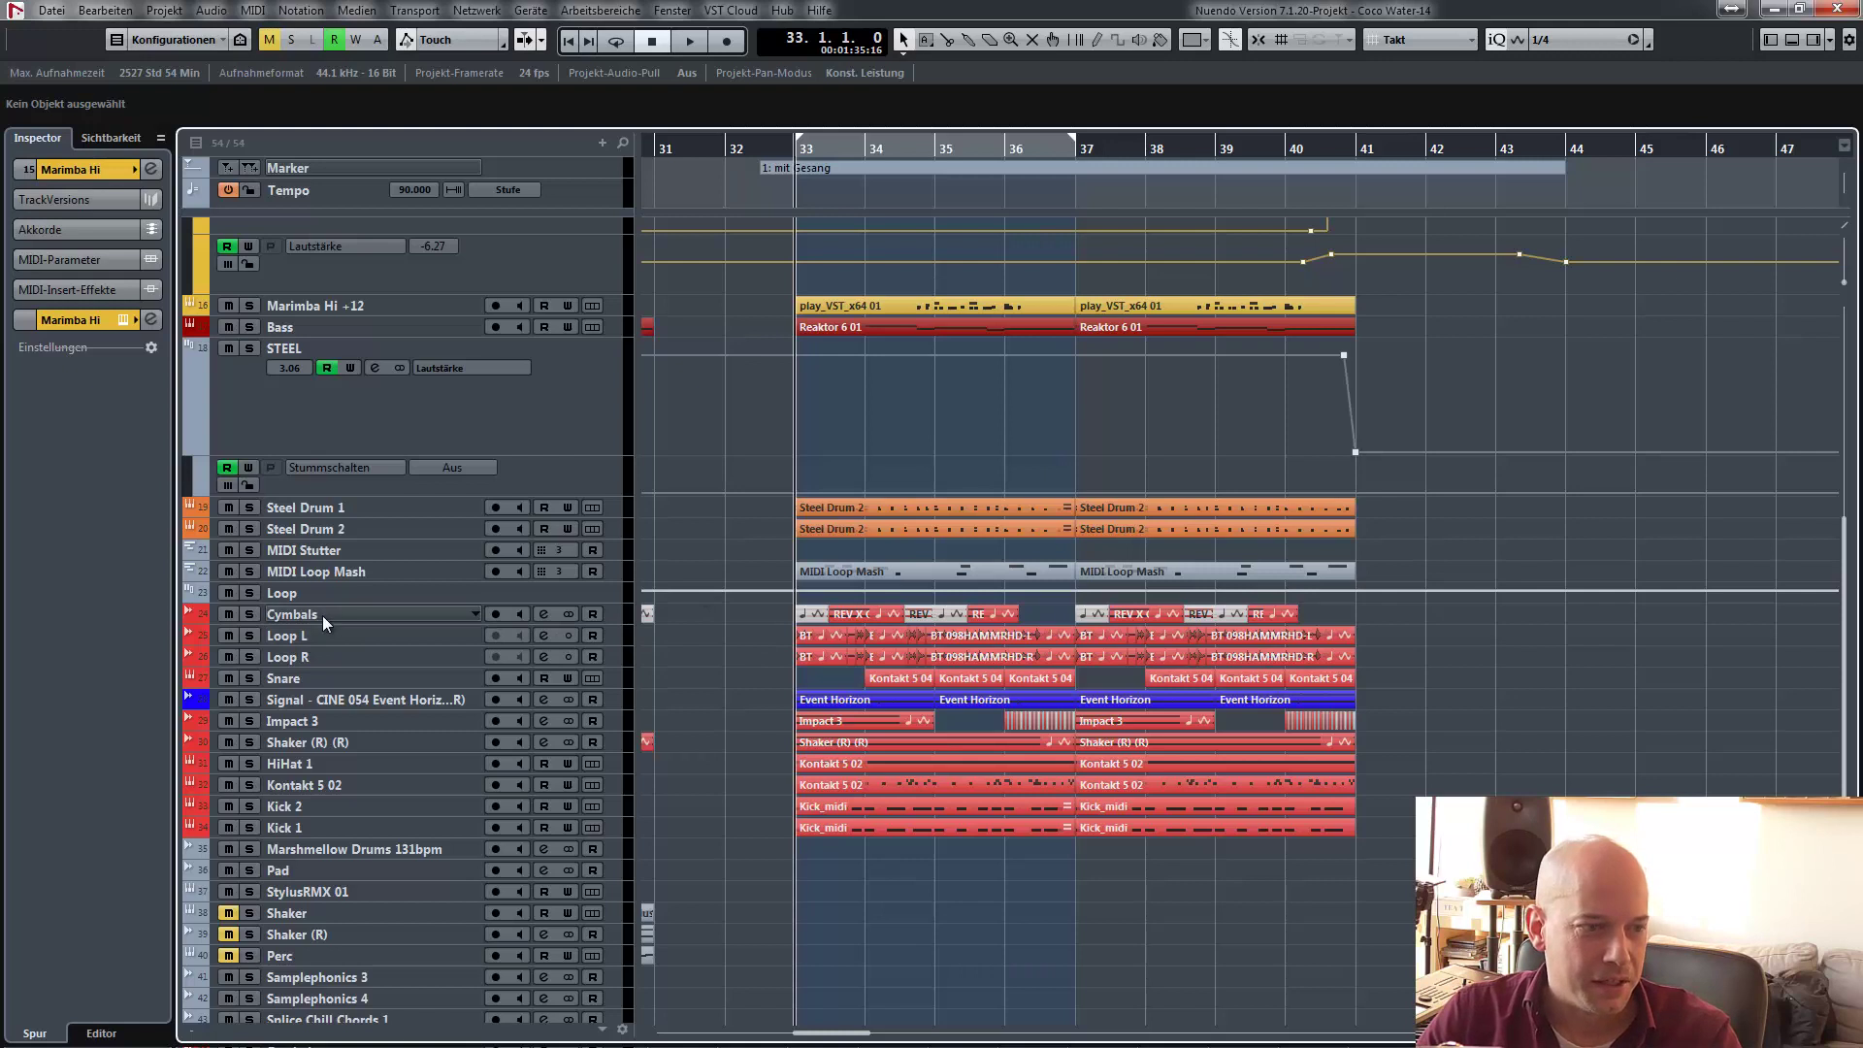
pyautogui.moveTo(322, 615); pyautogui.dragTo(324, 665)
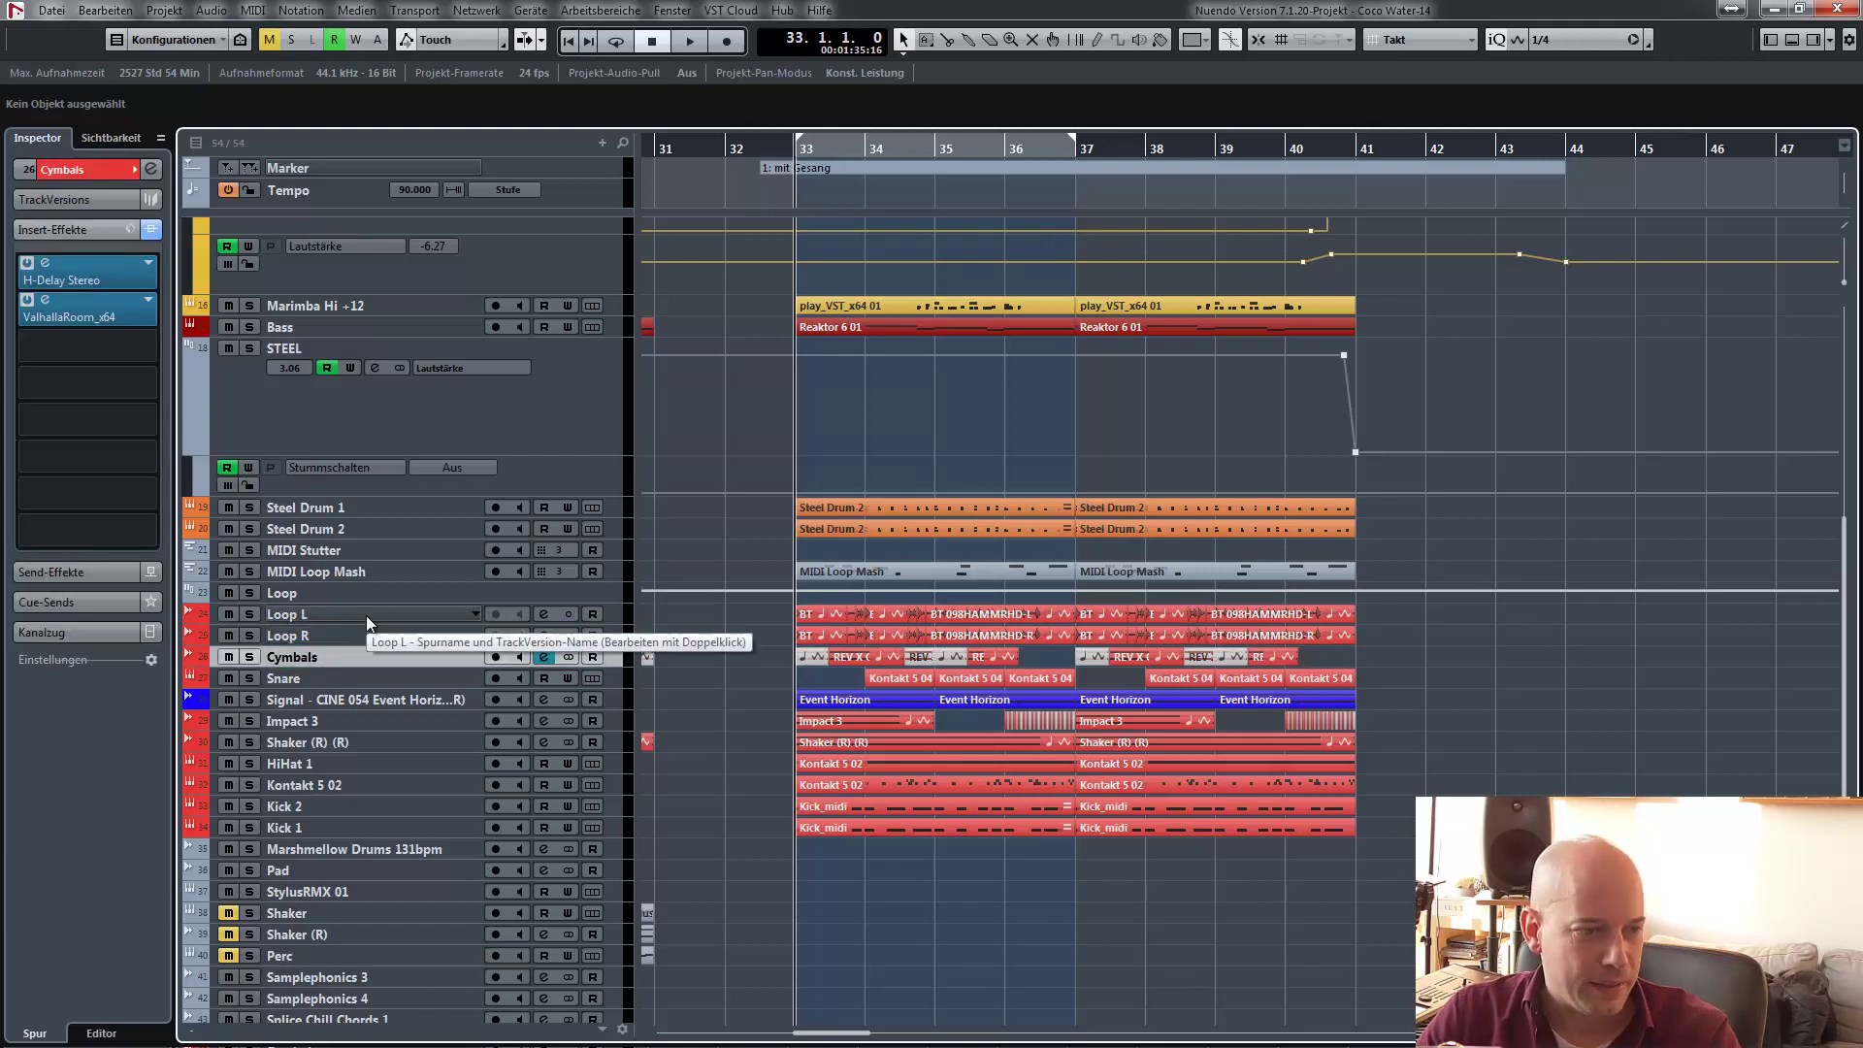
# - Check Loop L's output routing and view the insert effects of the Loop group
pyautogui.click(326, 620)
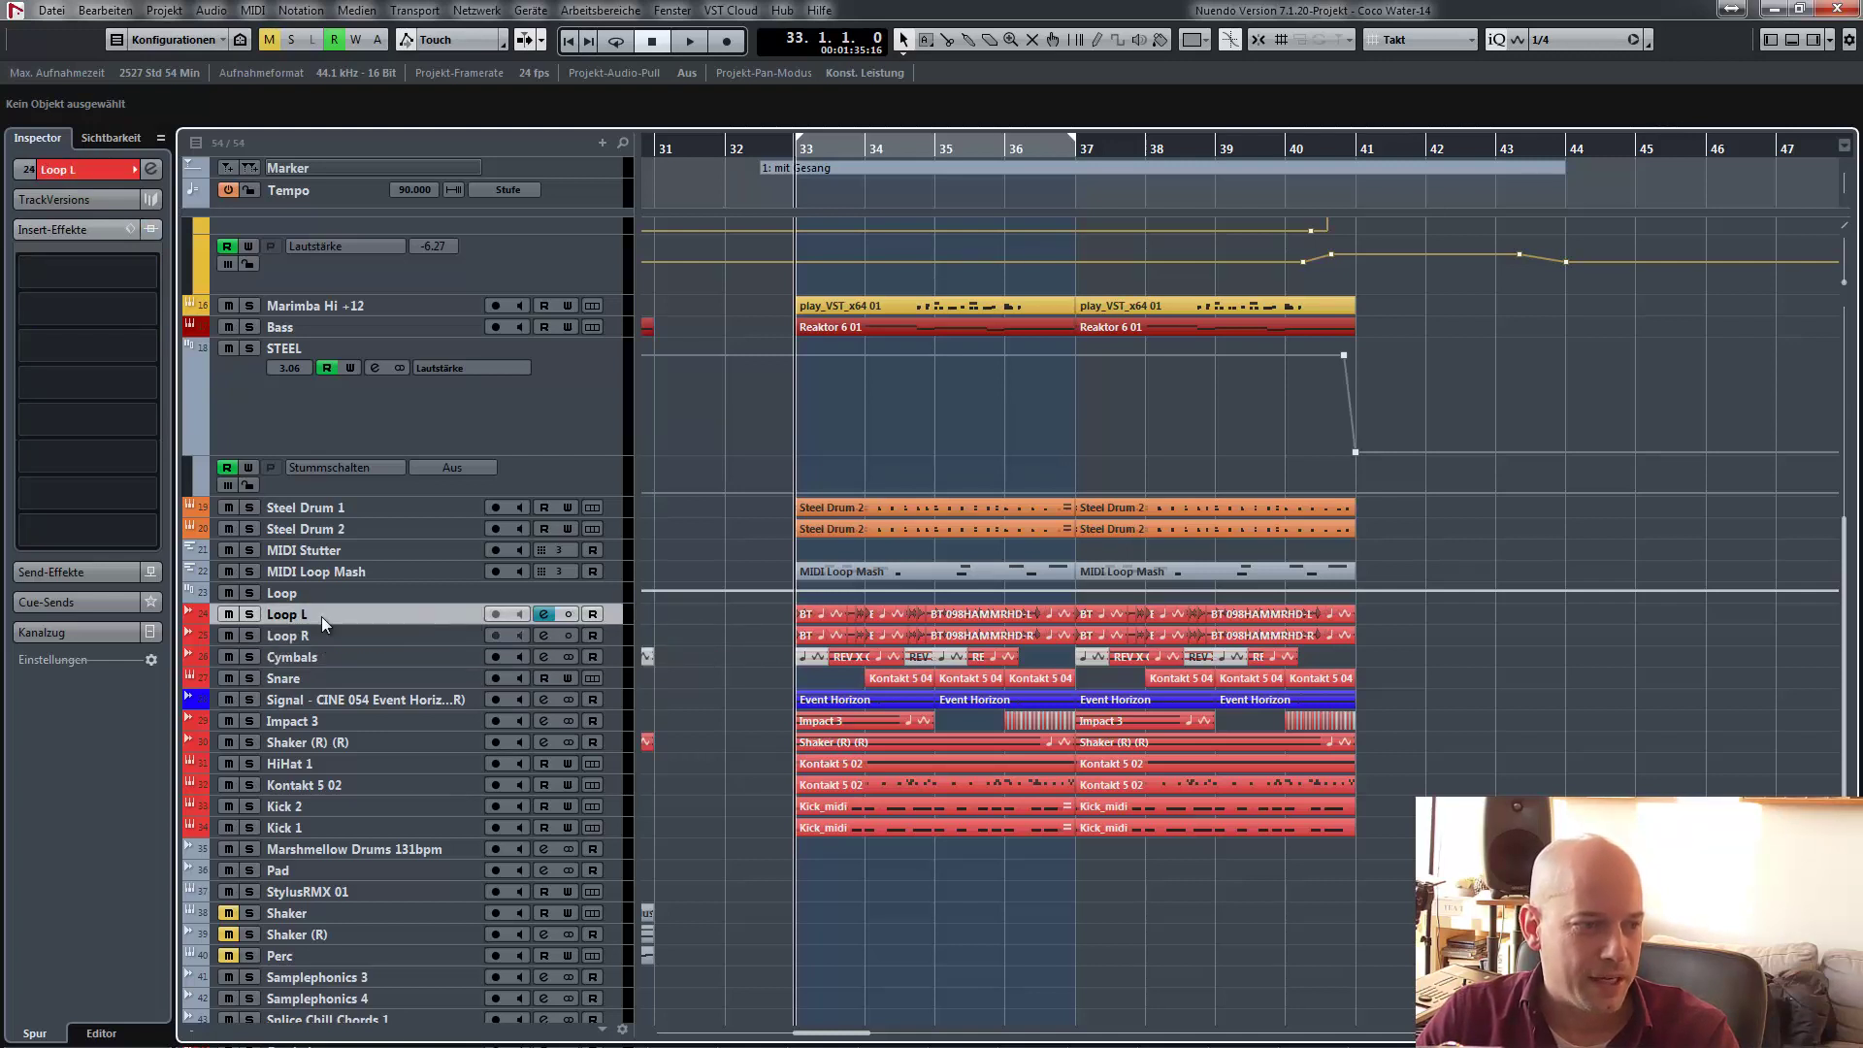
pyautogui.click(77, 167)
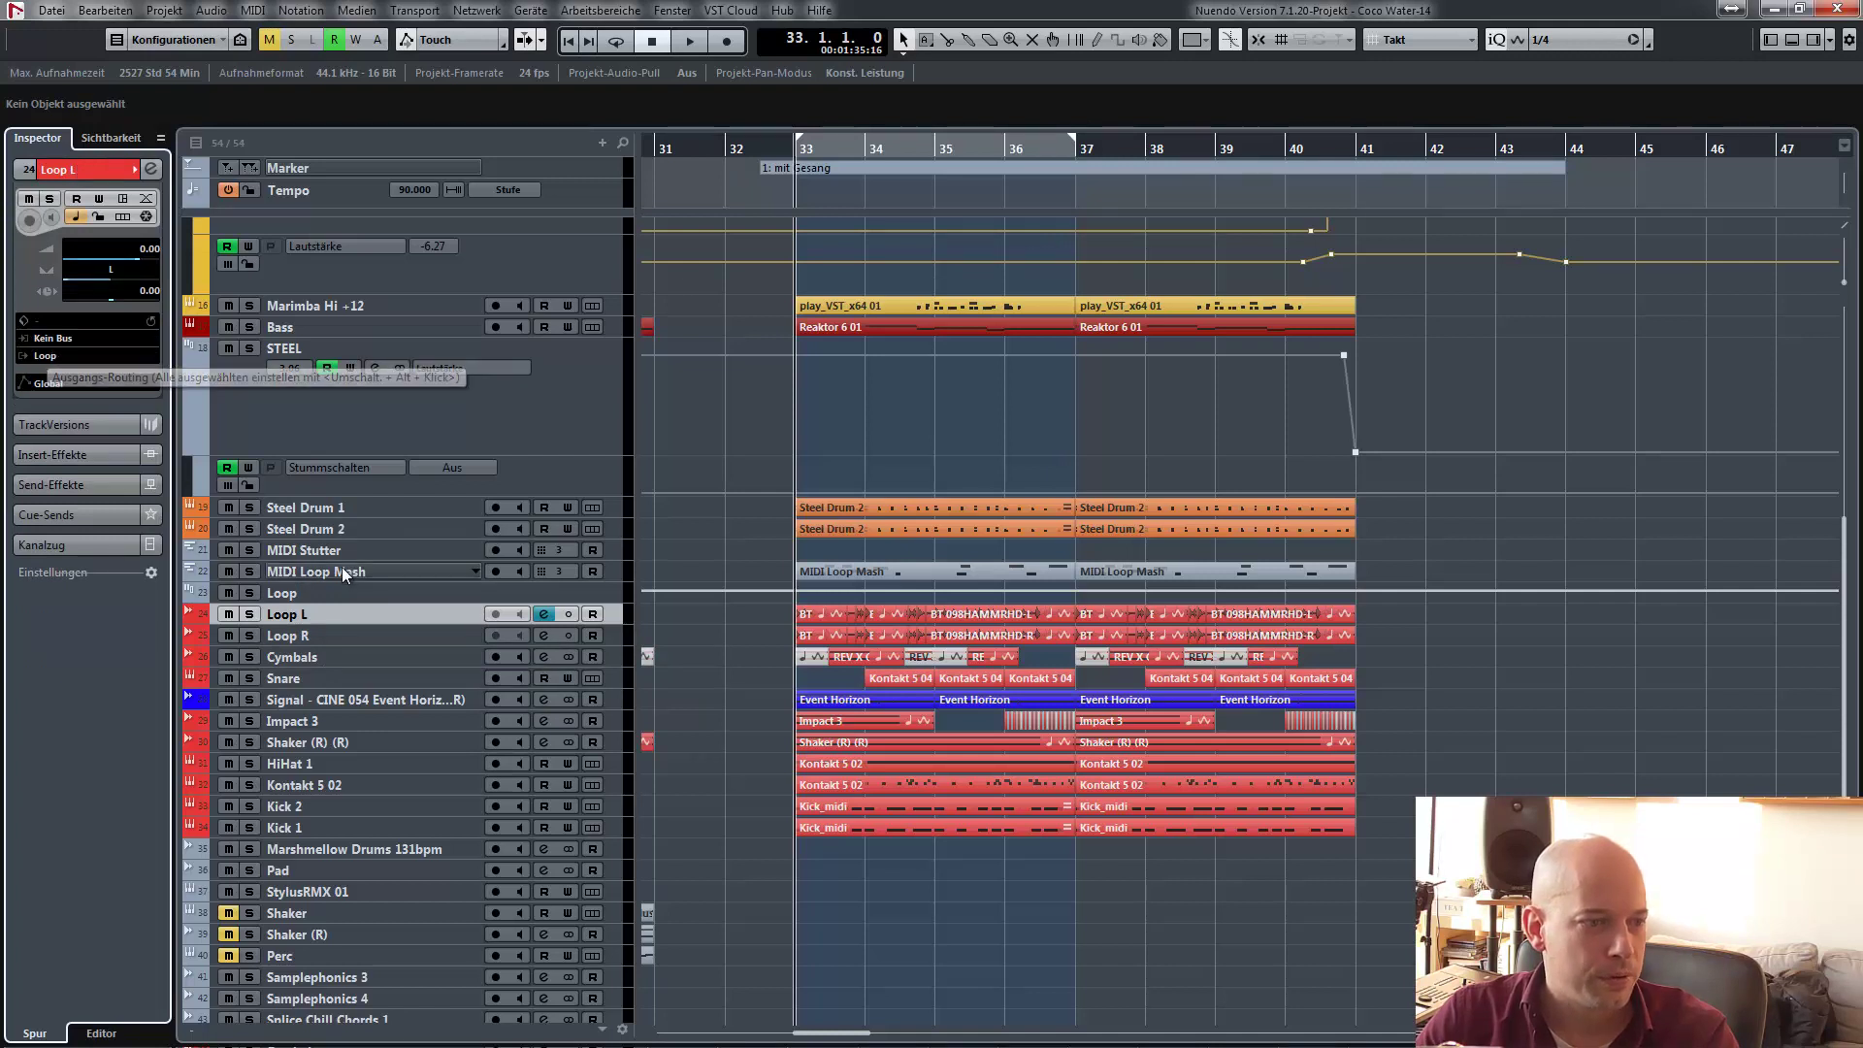
pyautogui.click(345, 592)
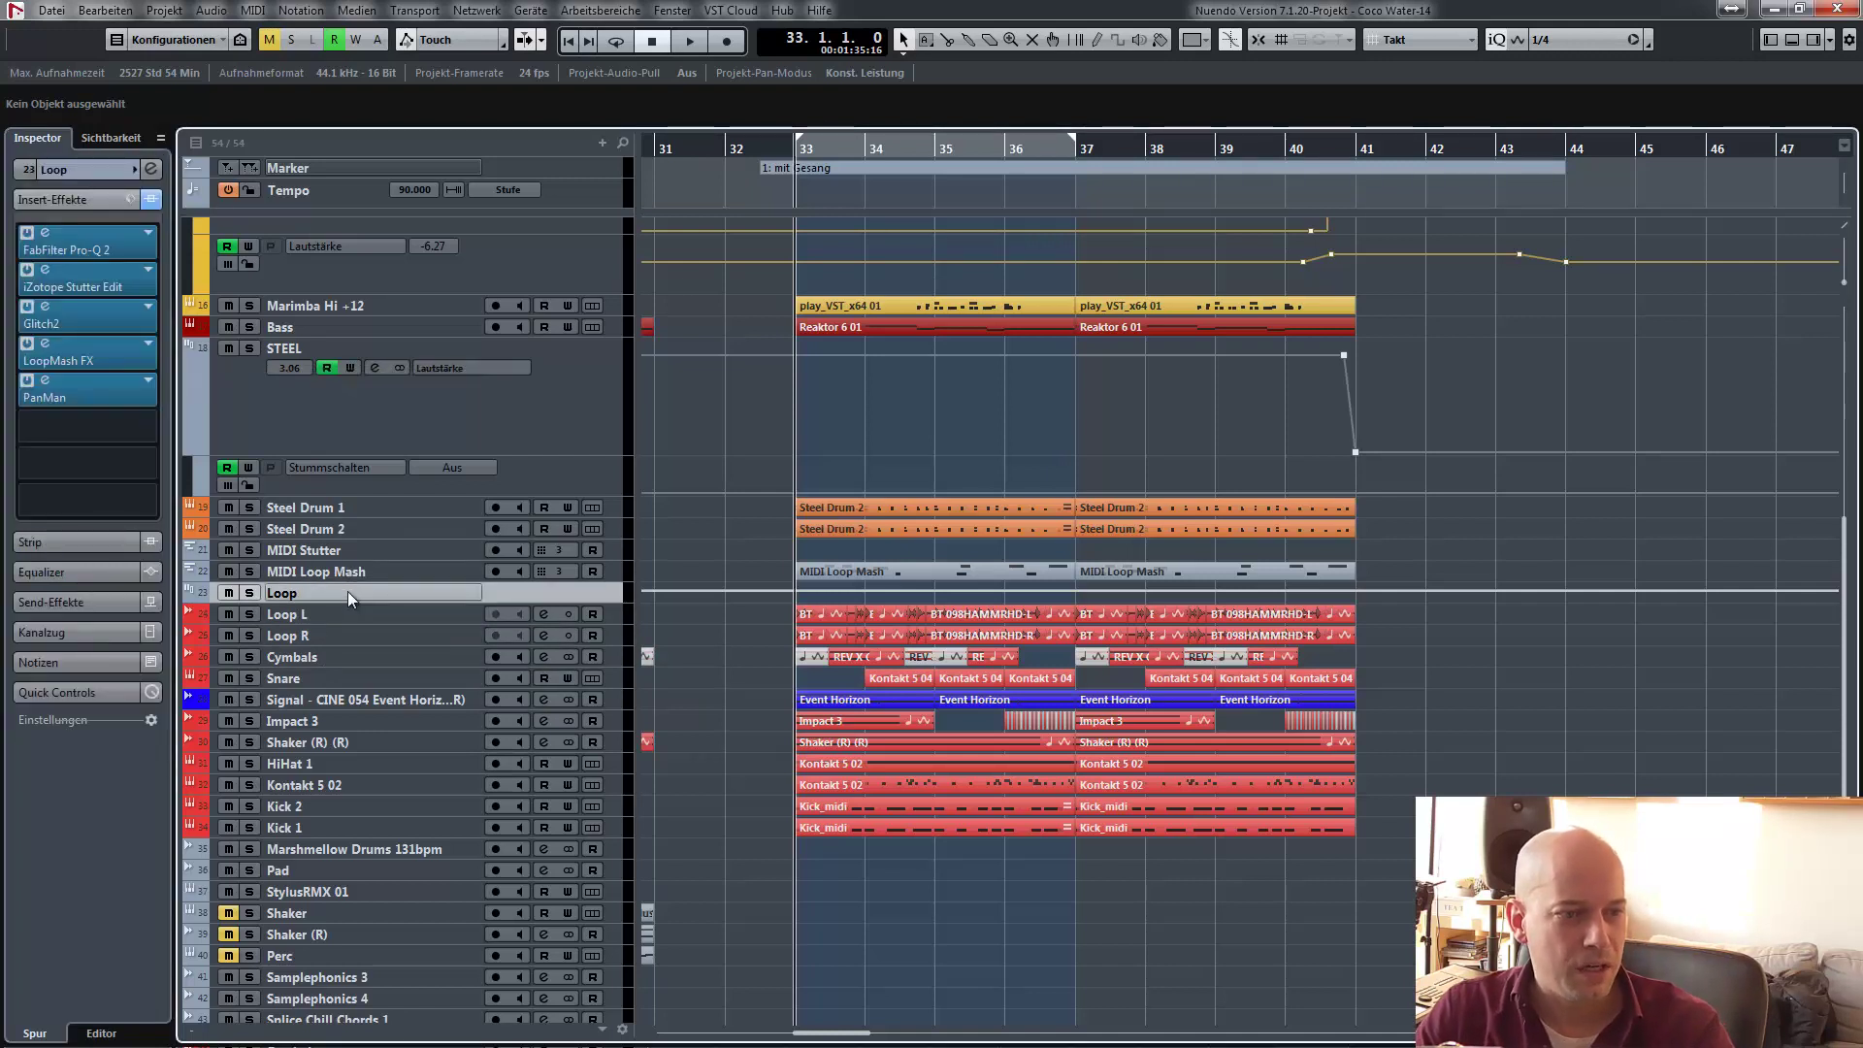
# - Solo the Loop group with MIDI Loop Mash and listen from bar 33 with only iZotope Stutter Edit active among its inserts
pyautogui.press('s')
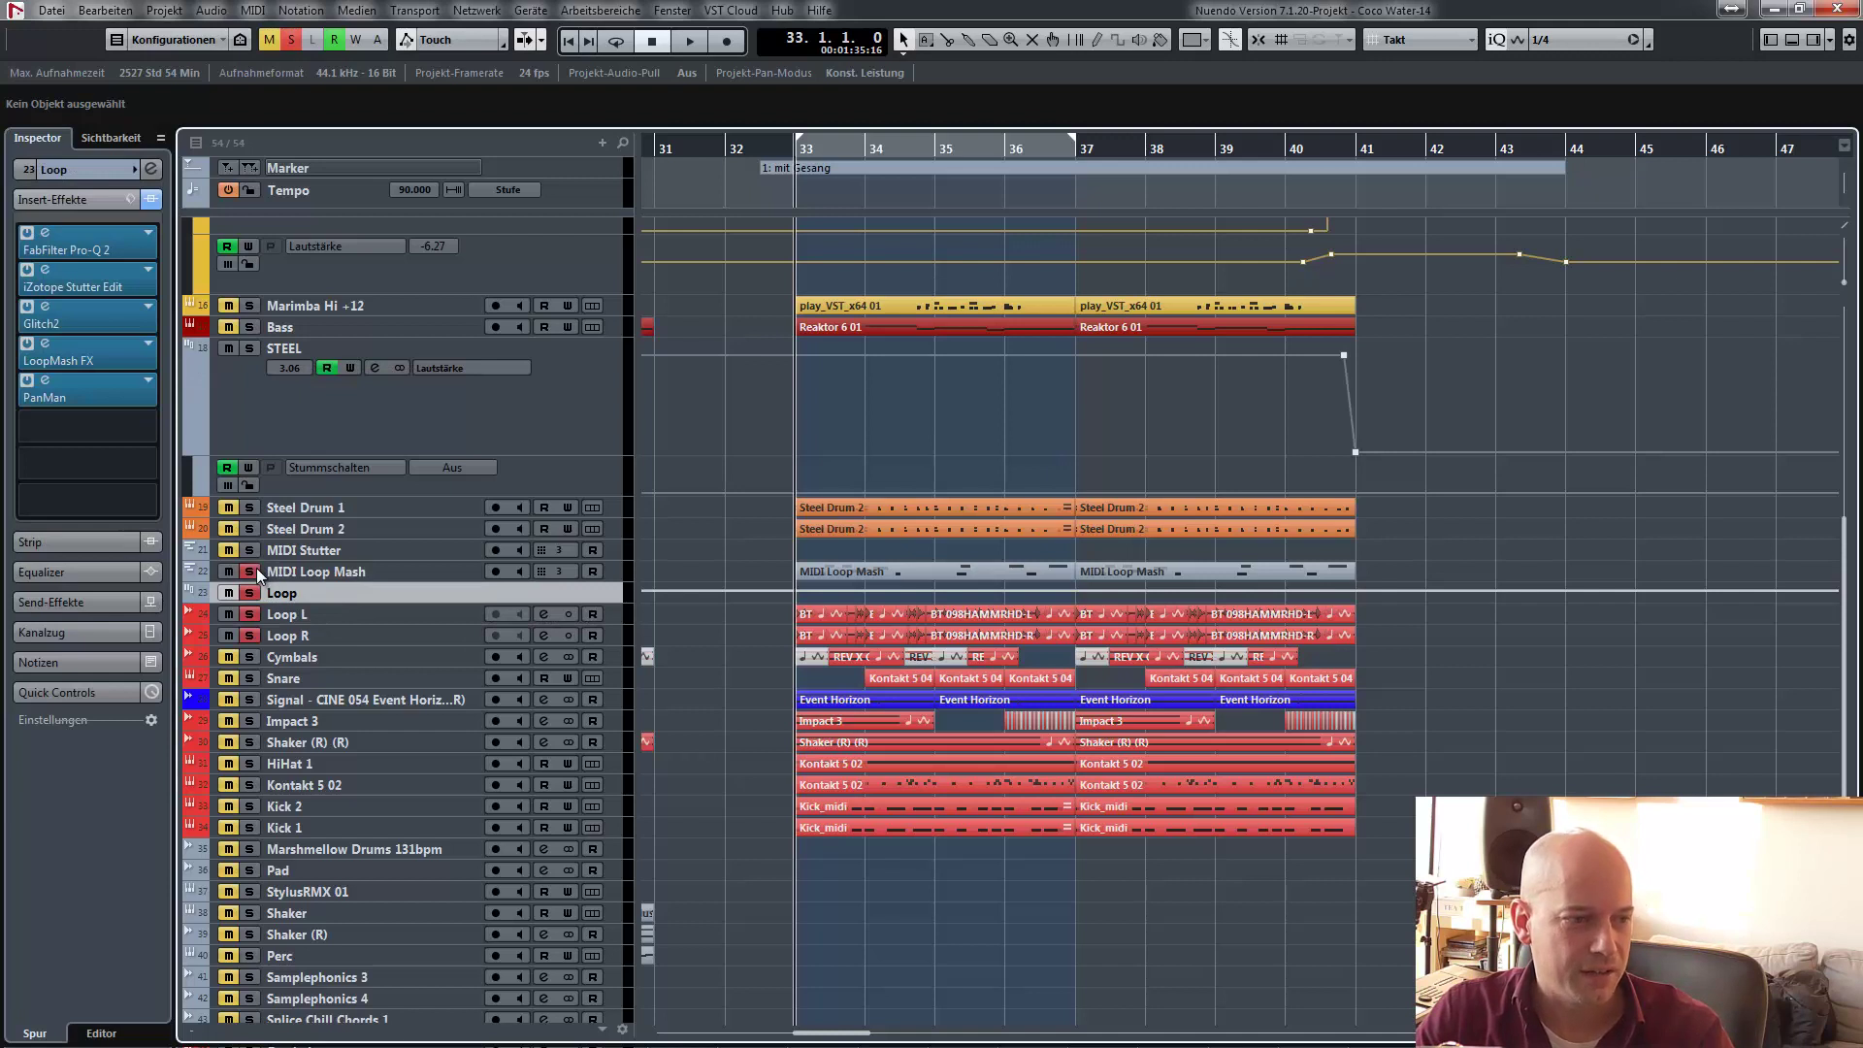
pyautogui.click(256, 569)
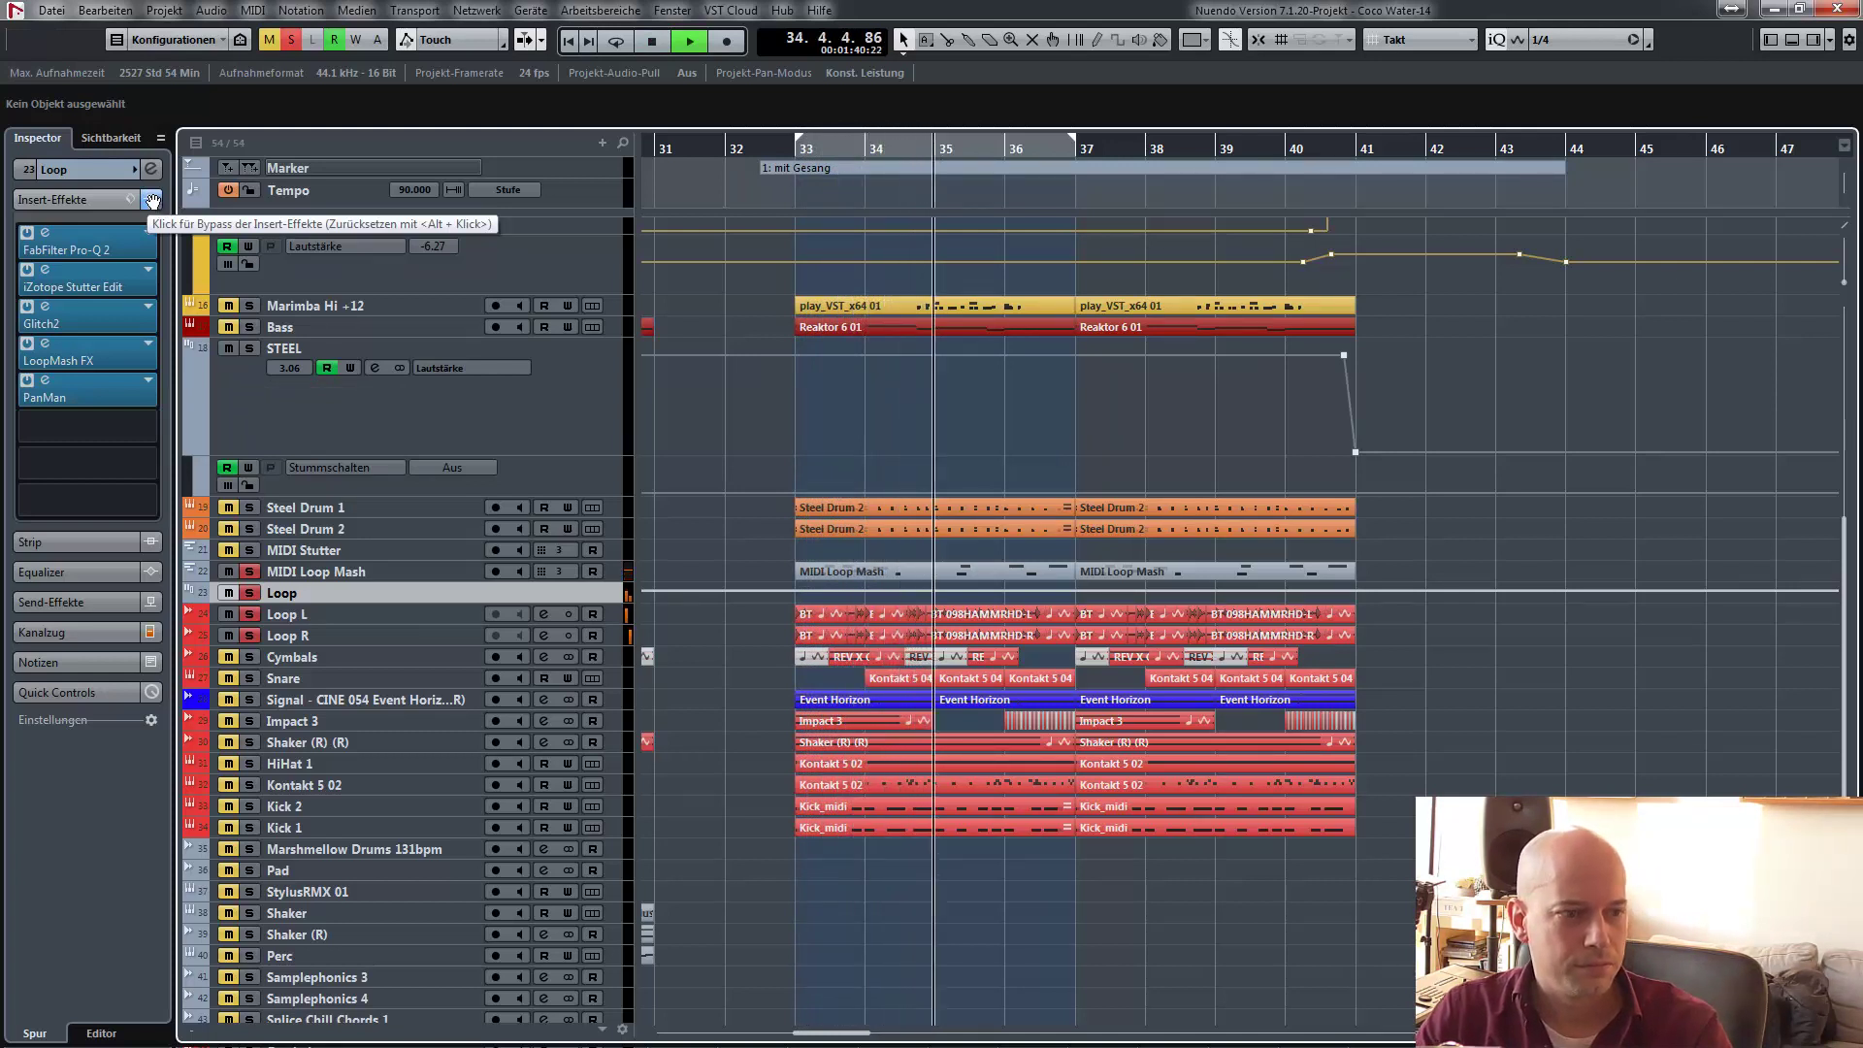
pyautogui.click(152, 201)
pyautogui.press('1')
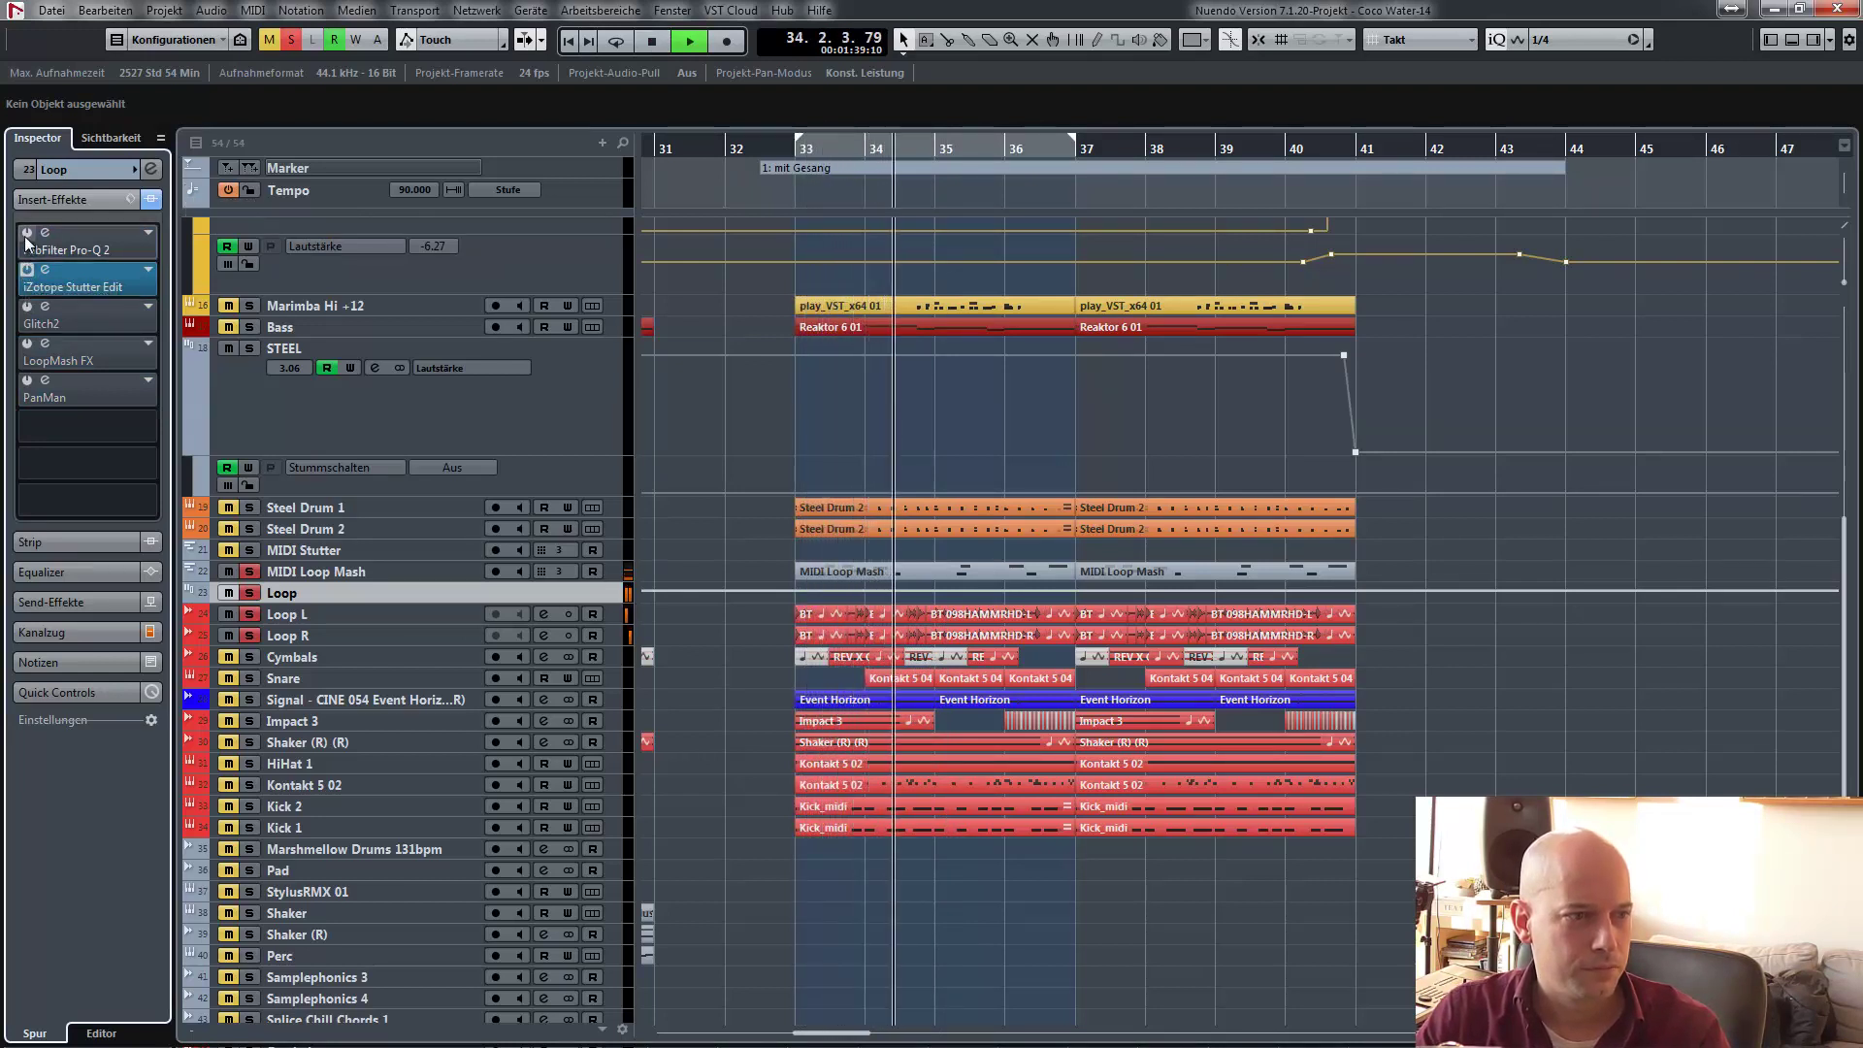
pyautogui.press('space')
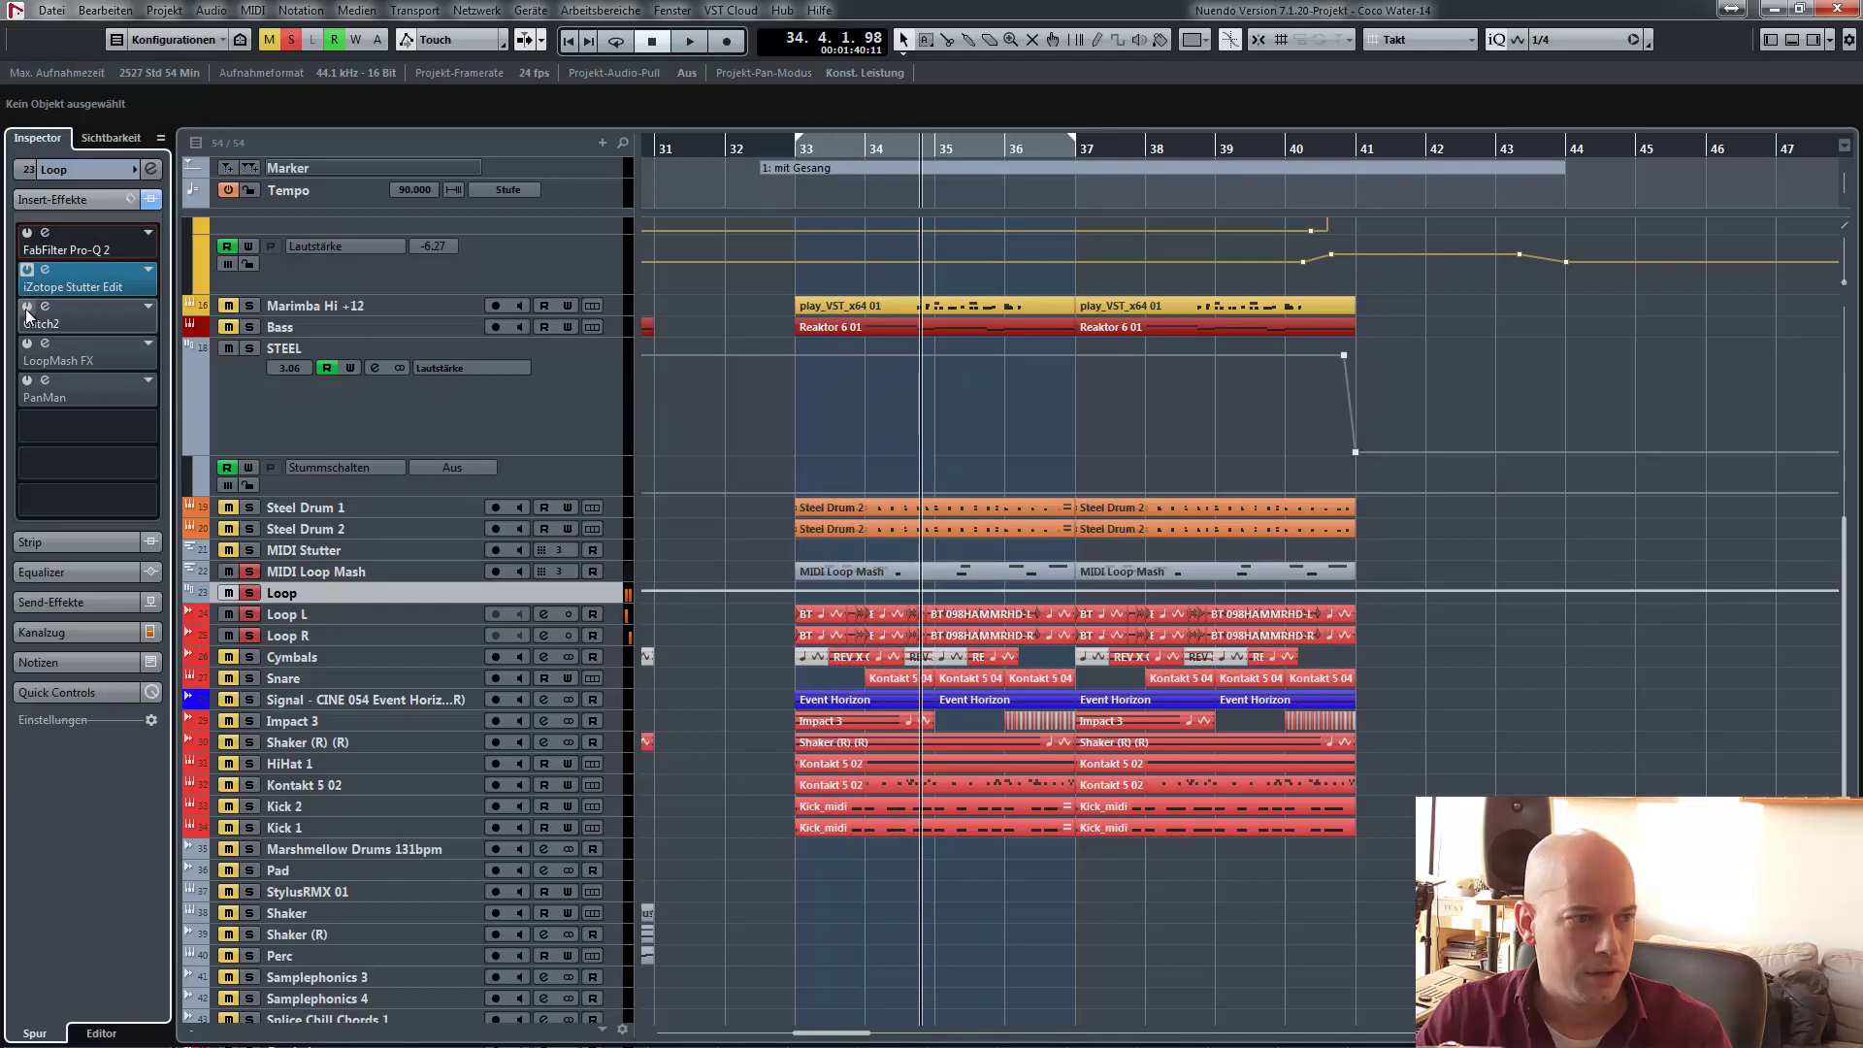
# - Reactivate FabFilter Pro-Q 2, Glitch2, LoopMash FX and PanMan on the Loop group
pyautogui.click(27, 233)
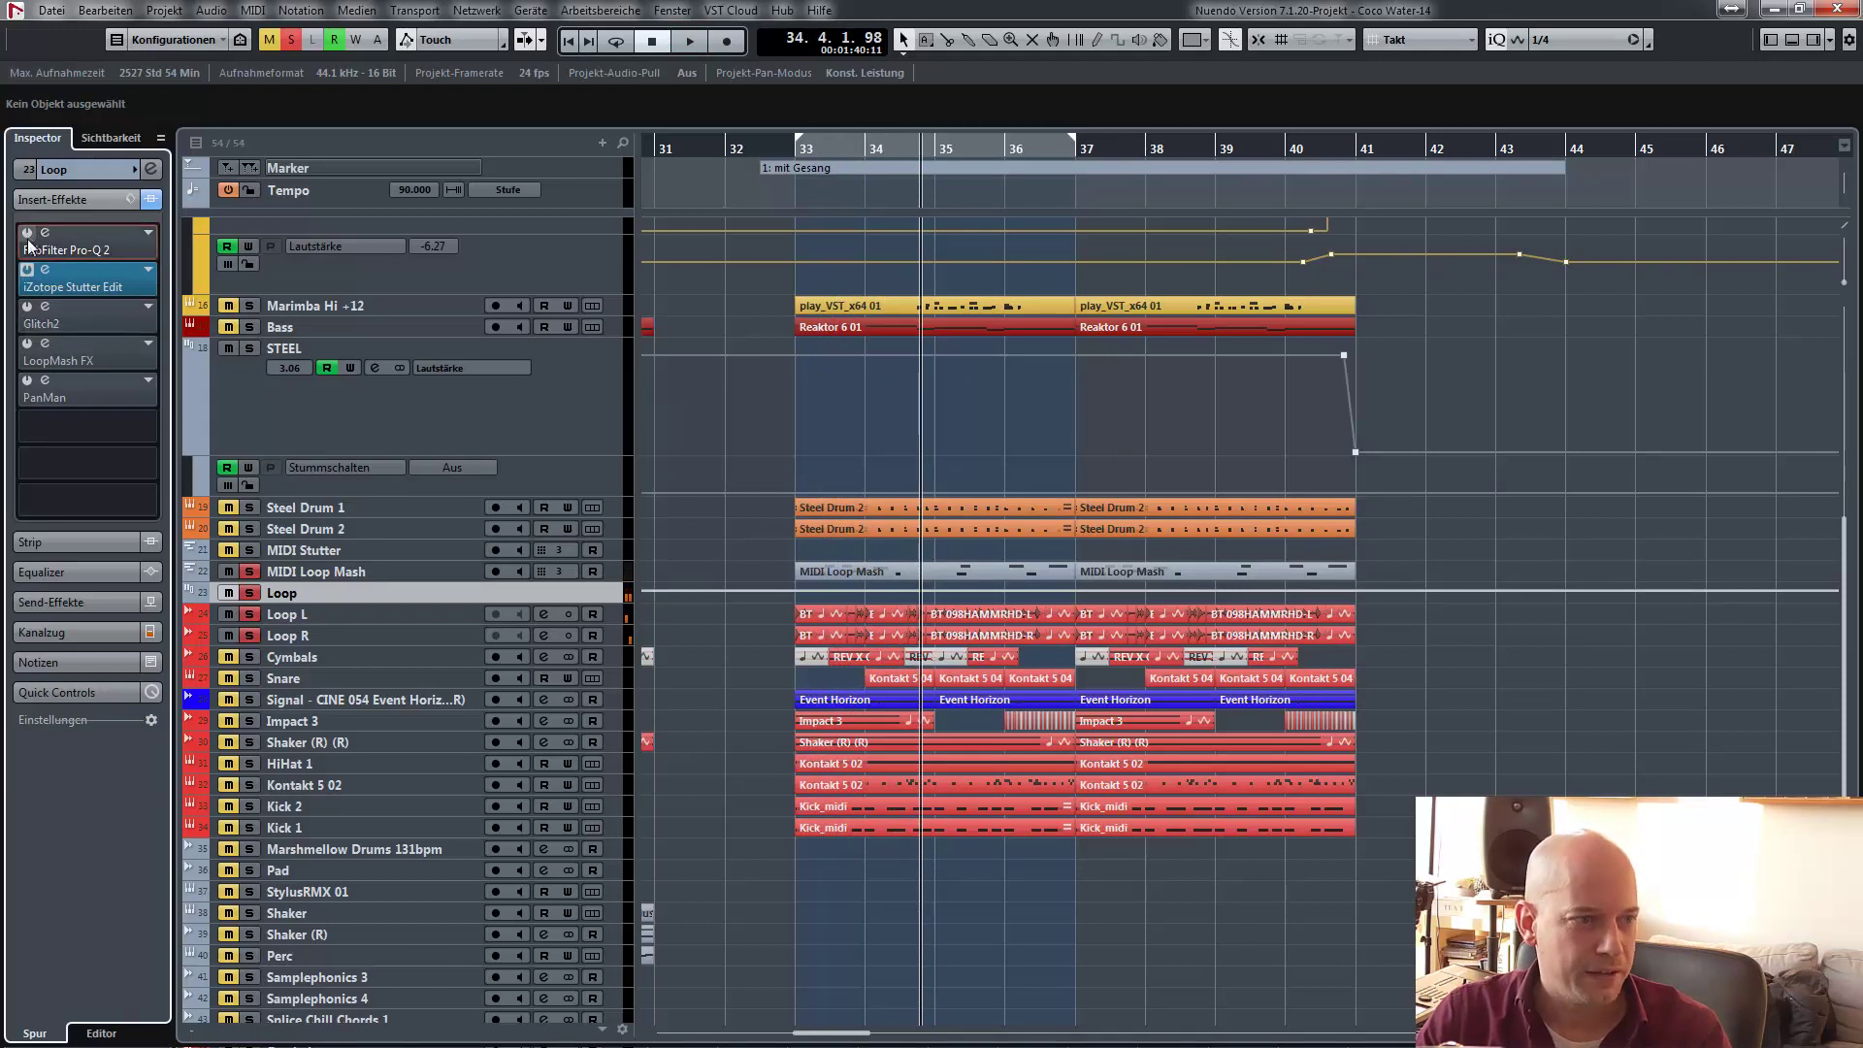
pyautogui.click(27, 307)
pyautogui.click(27, 344)
pyautogui.click(28, 380)
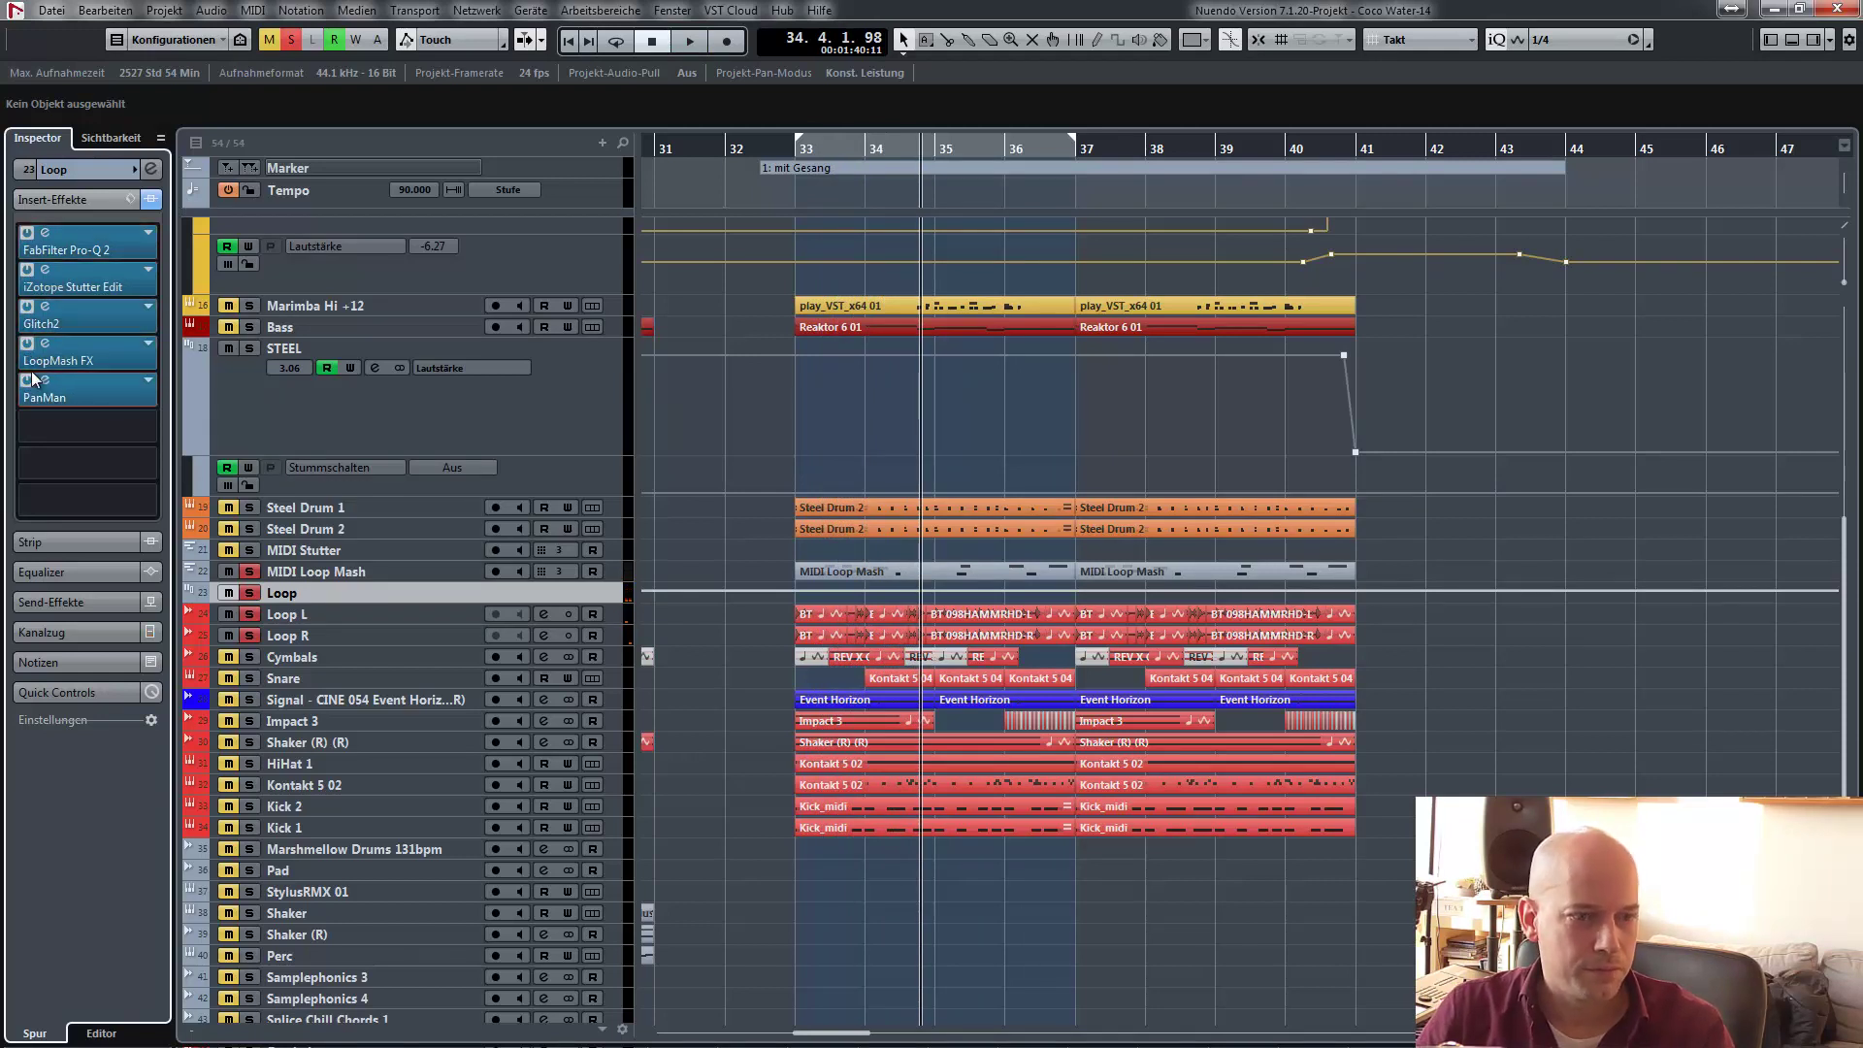
# - Play the Loop group from bar 33 with all its inserts active, then stop and clear all solos
pyautogui.press('space')
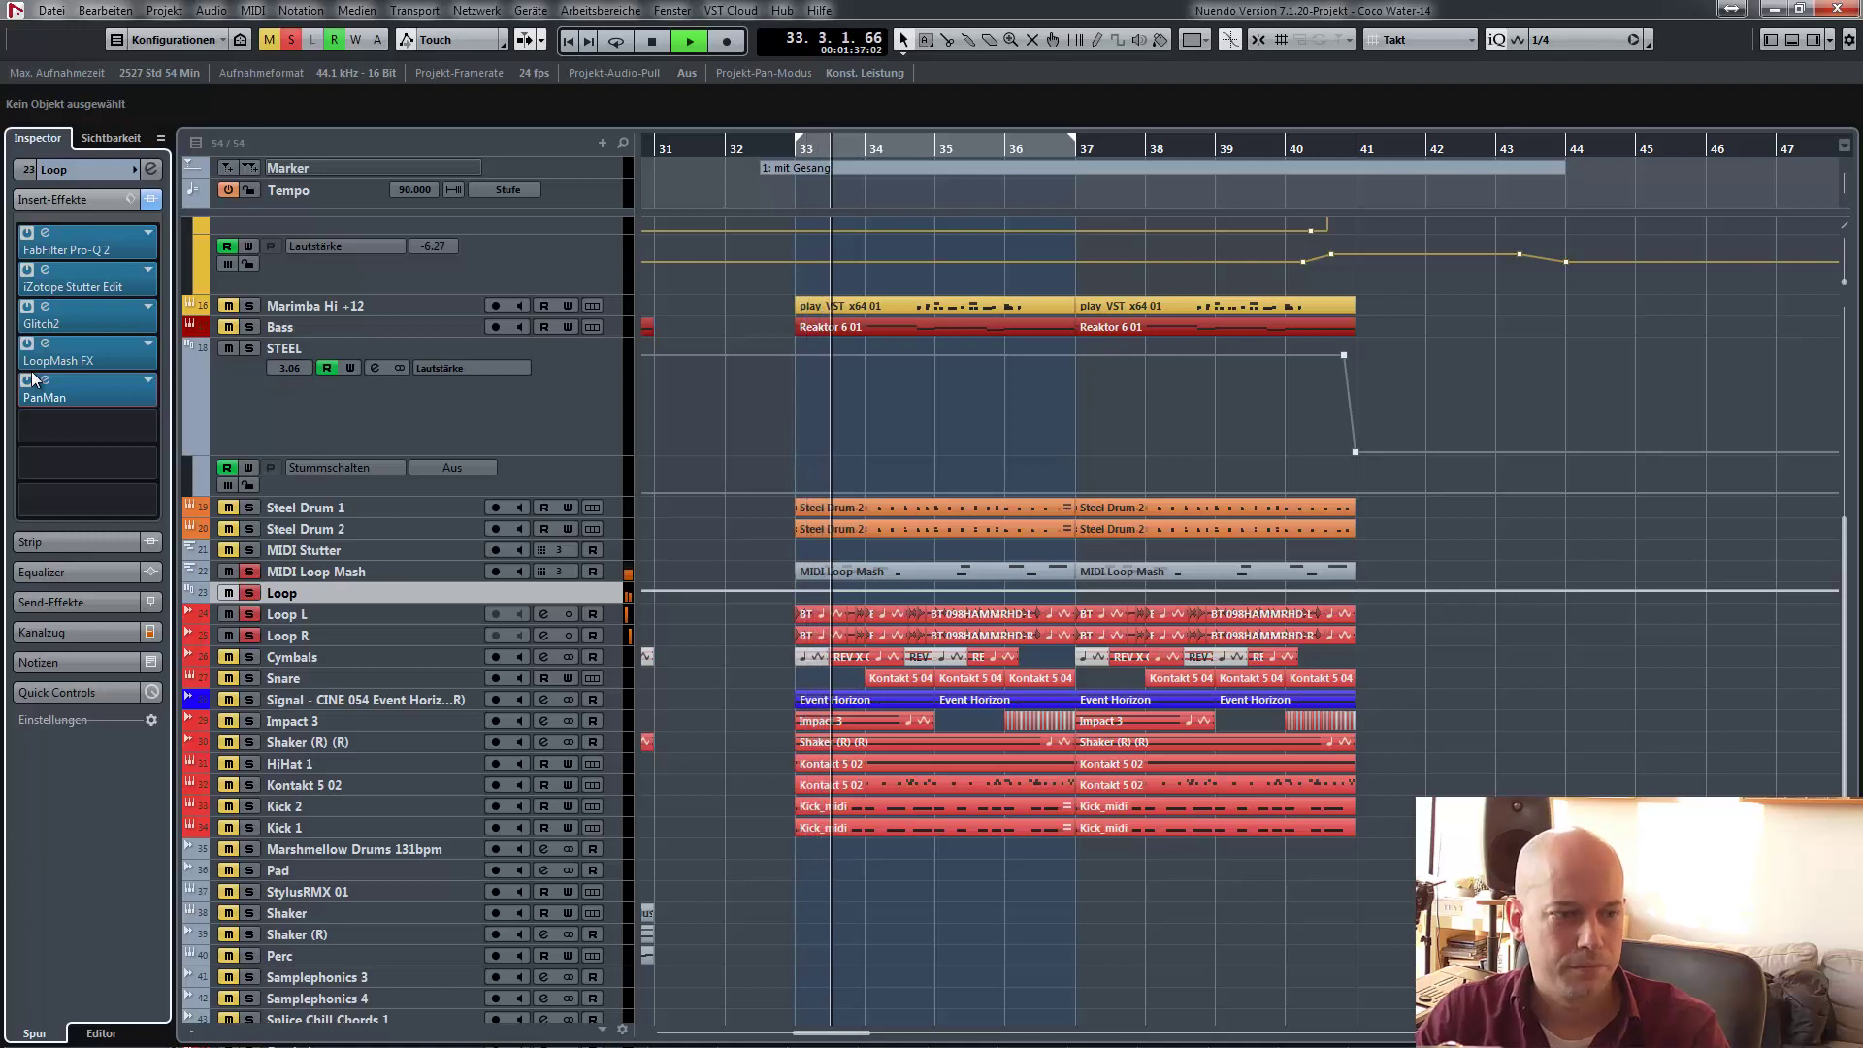
pyautogui.press('space')
pyautogui.click(293, 39)
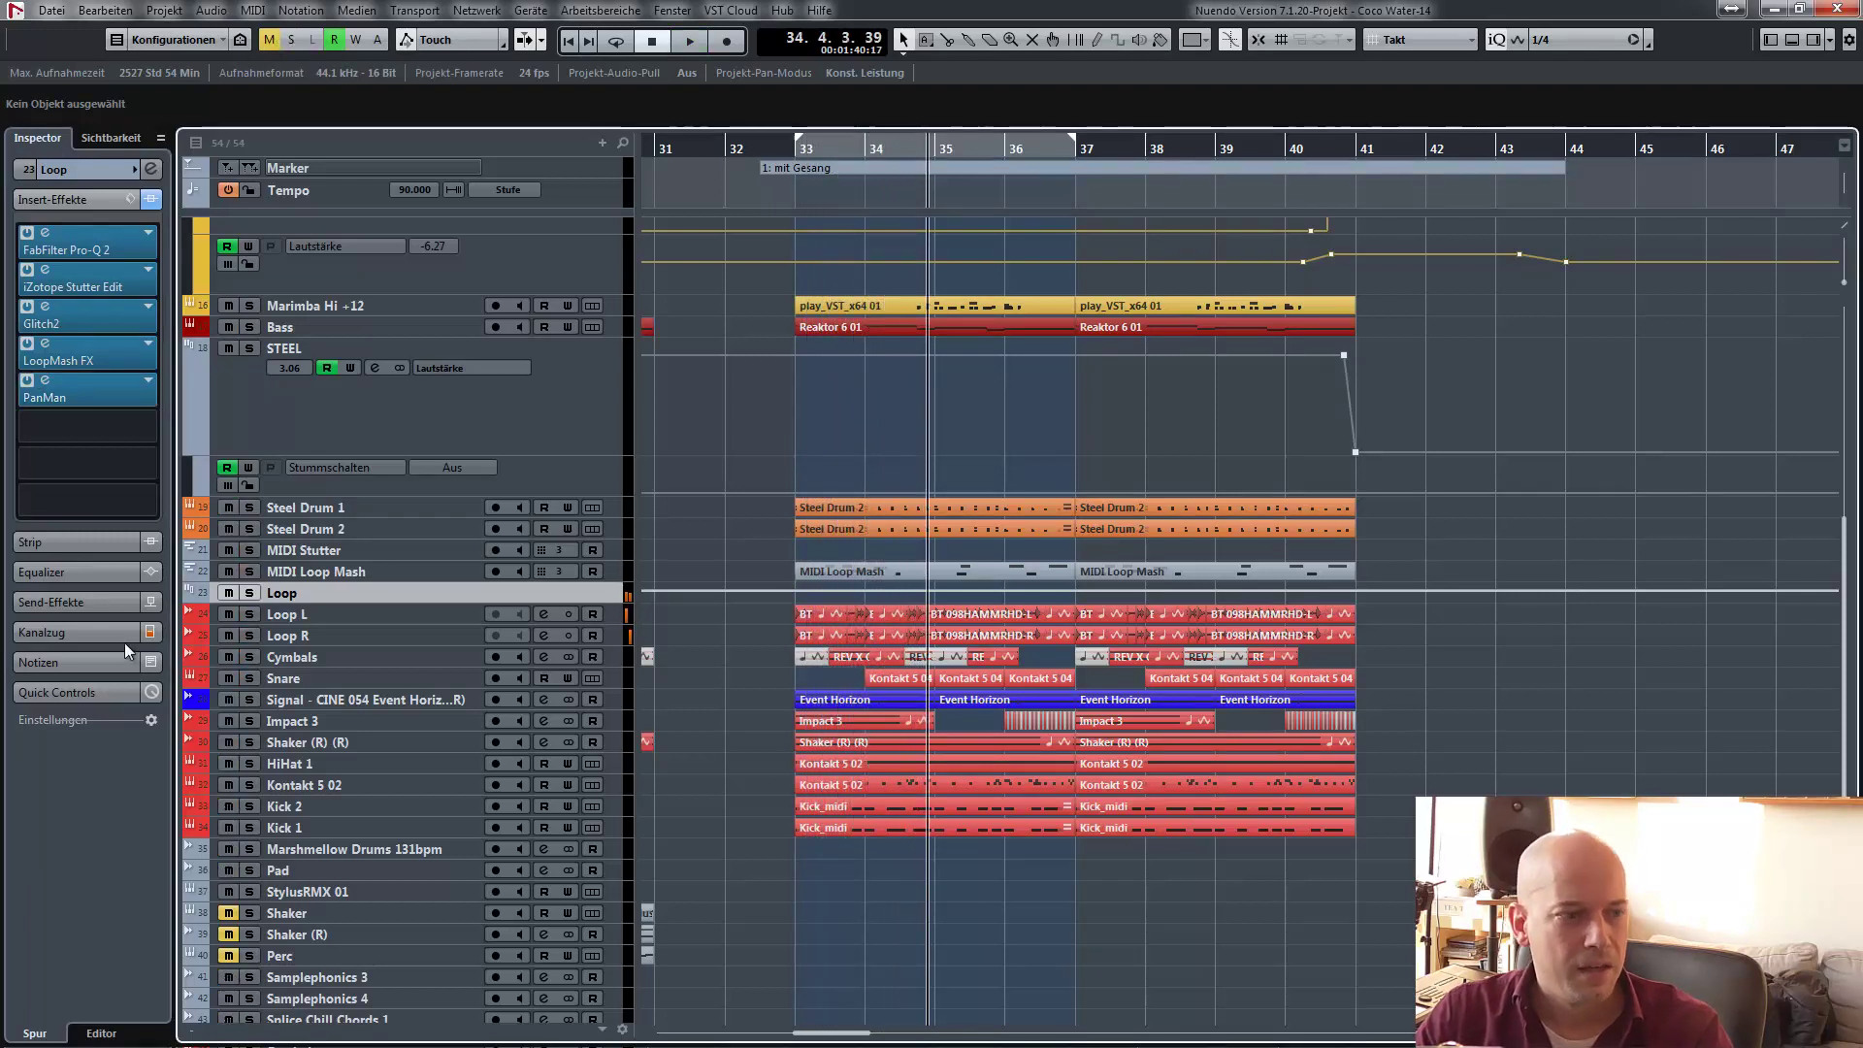
# - Check the output routing of the individual drum tracks, from Cymbals and Impact 3 to Kontakt 5 02 and Kick 2, including Kontakt 5 02's channel settings
pyautogui.click(337, 642)
pyautogui.click(331, 656)
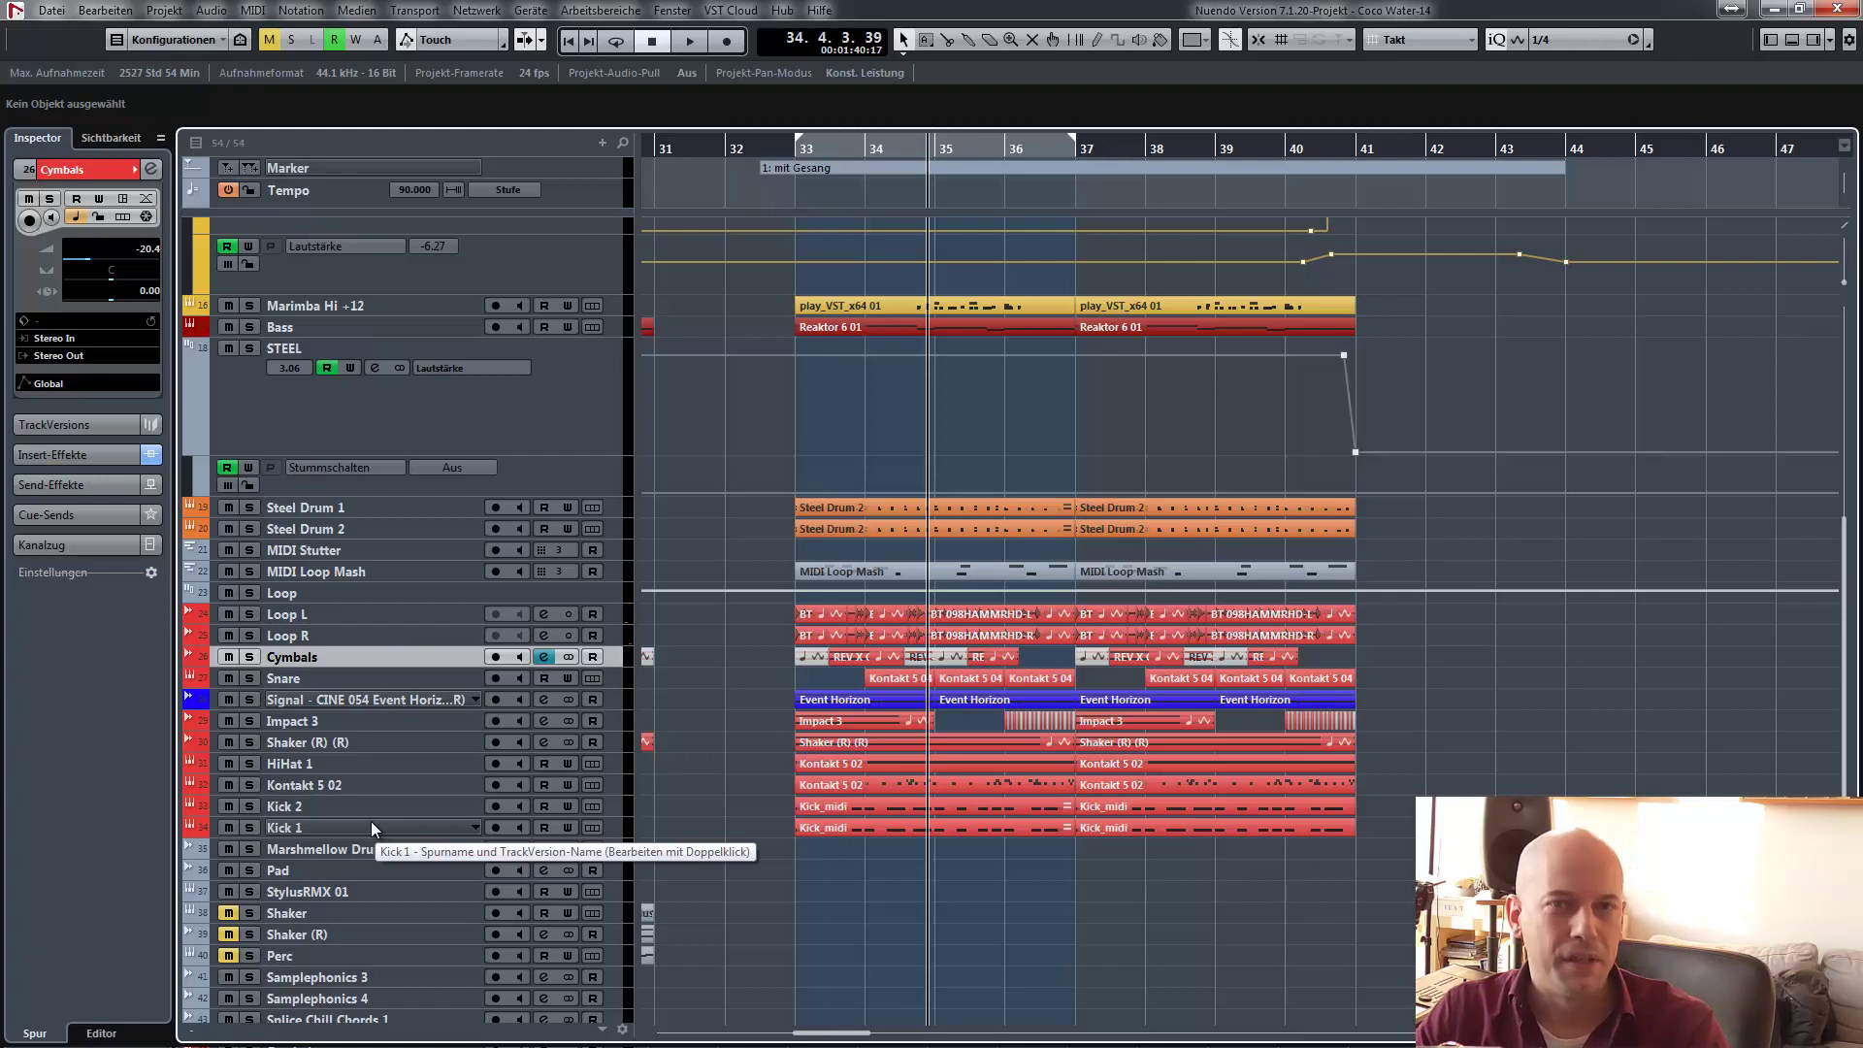
pyautogui.click(332, 721)
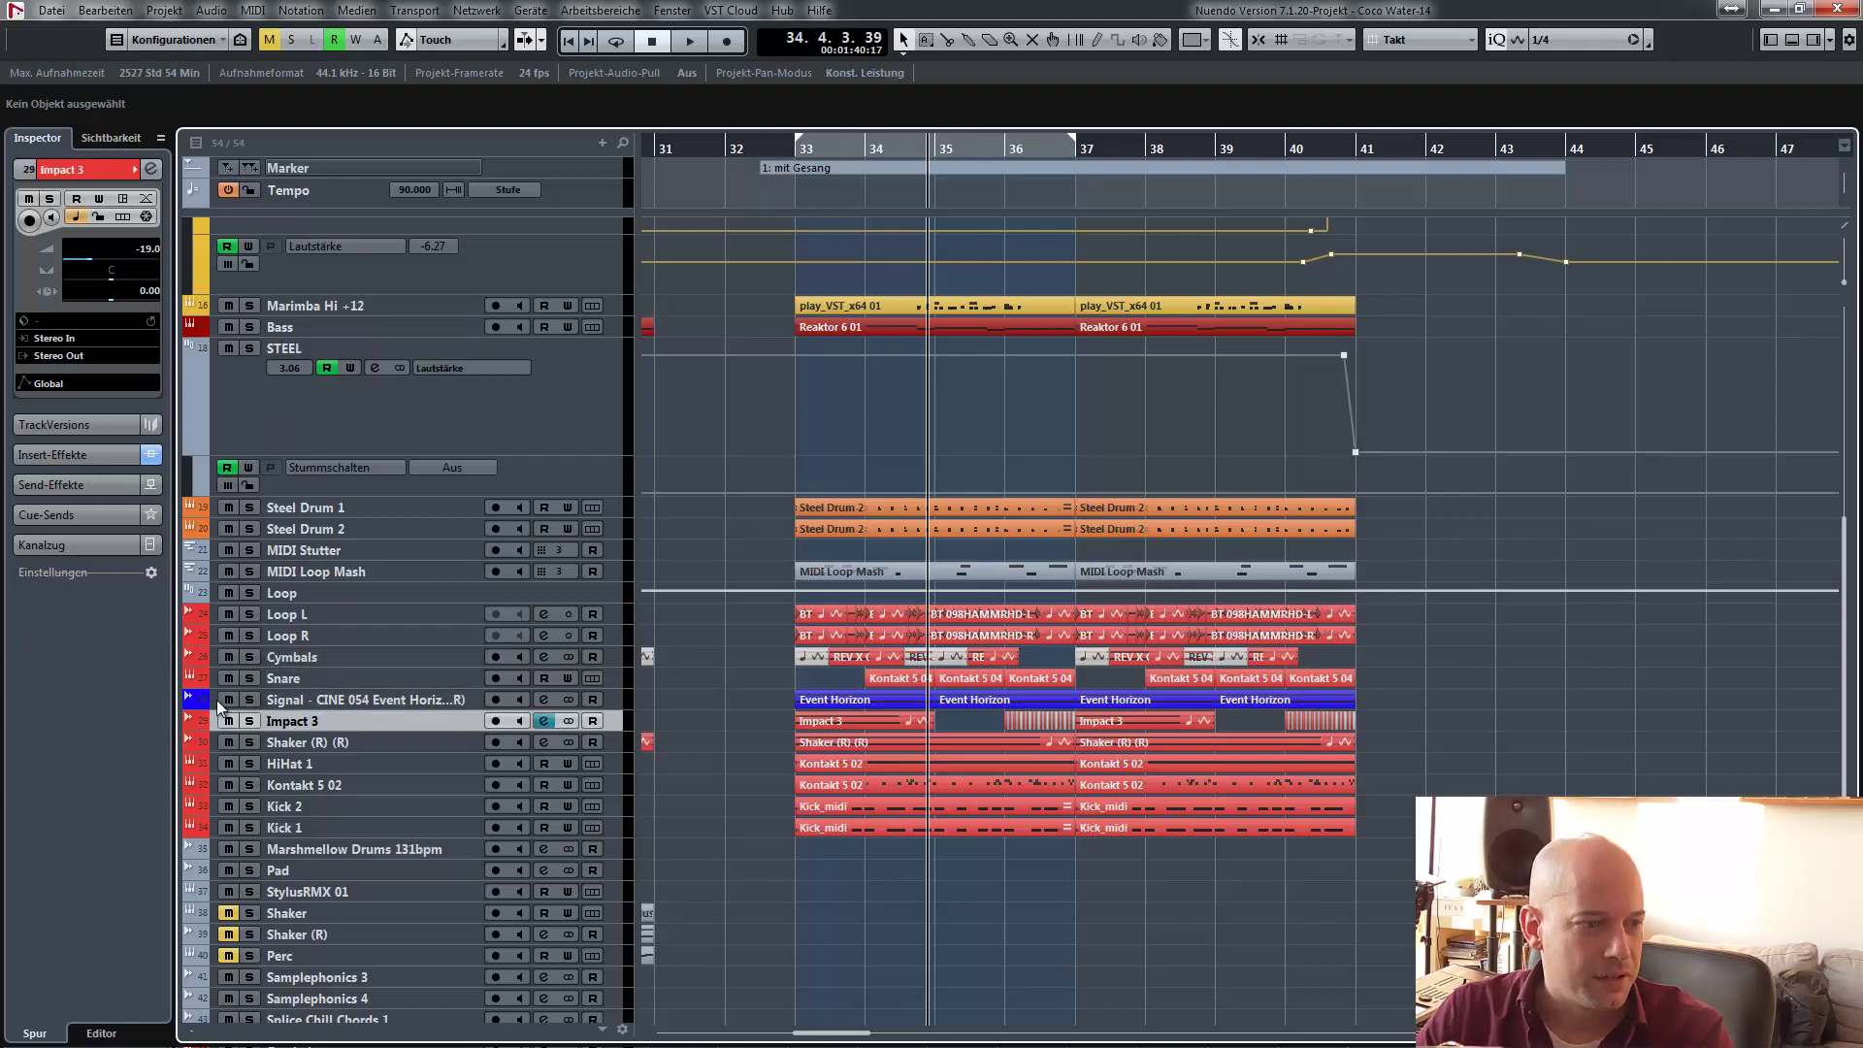
pyautogui.click(291, 765)
pyautogui.click(294, 785)
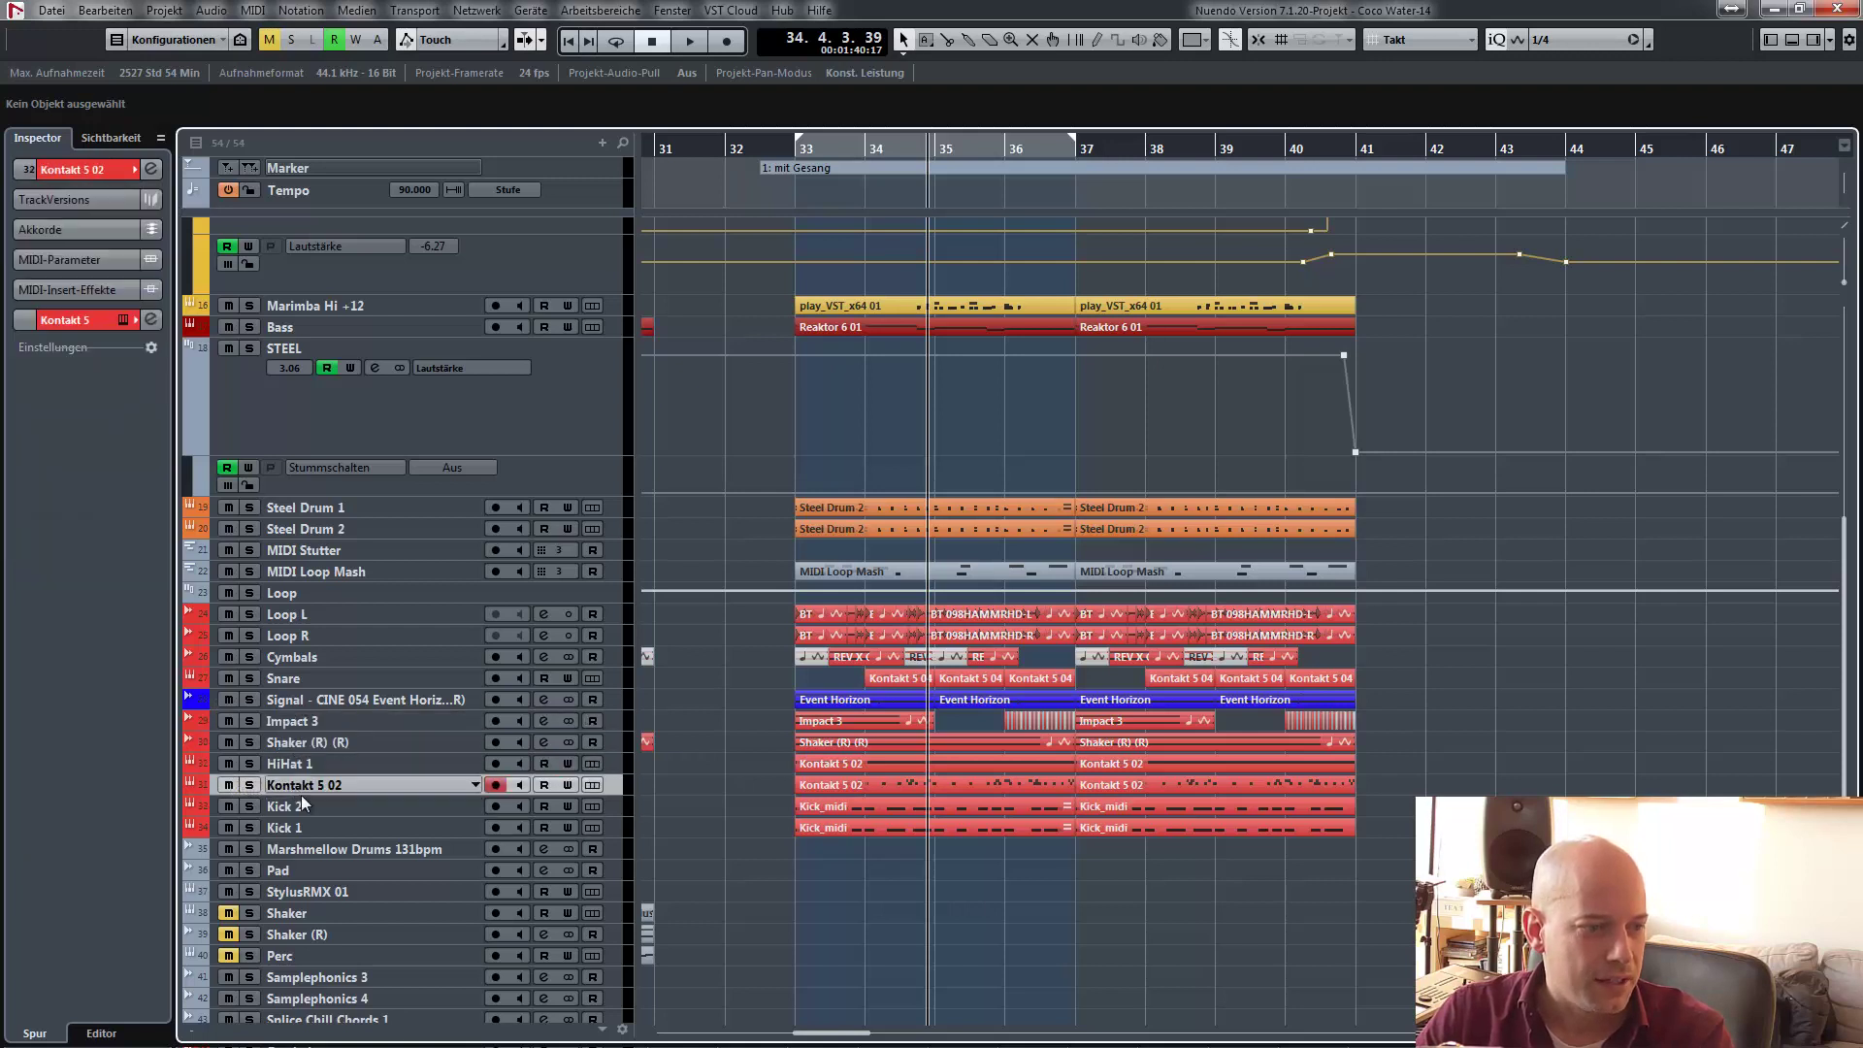
pyautogui.click(98, 170)
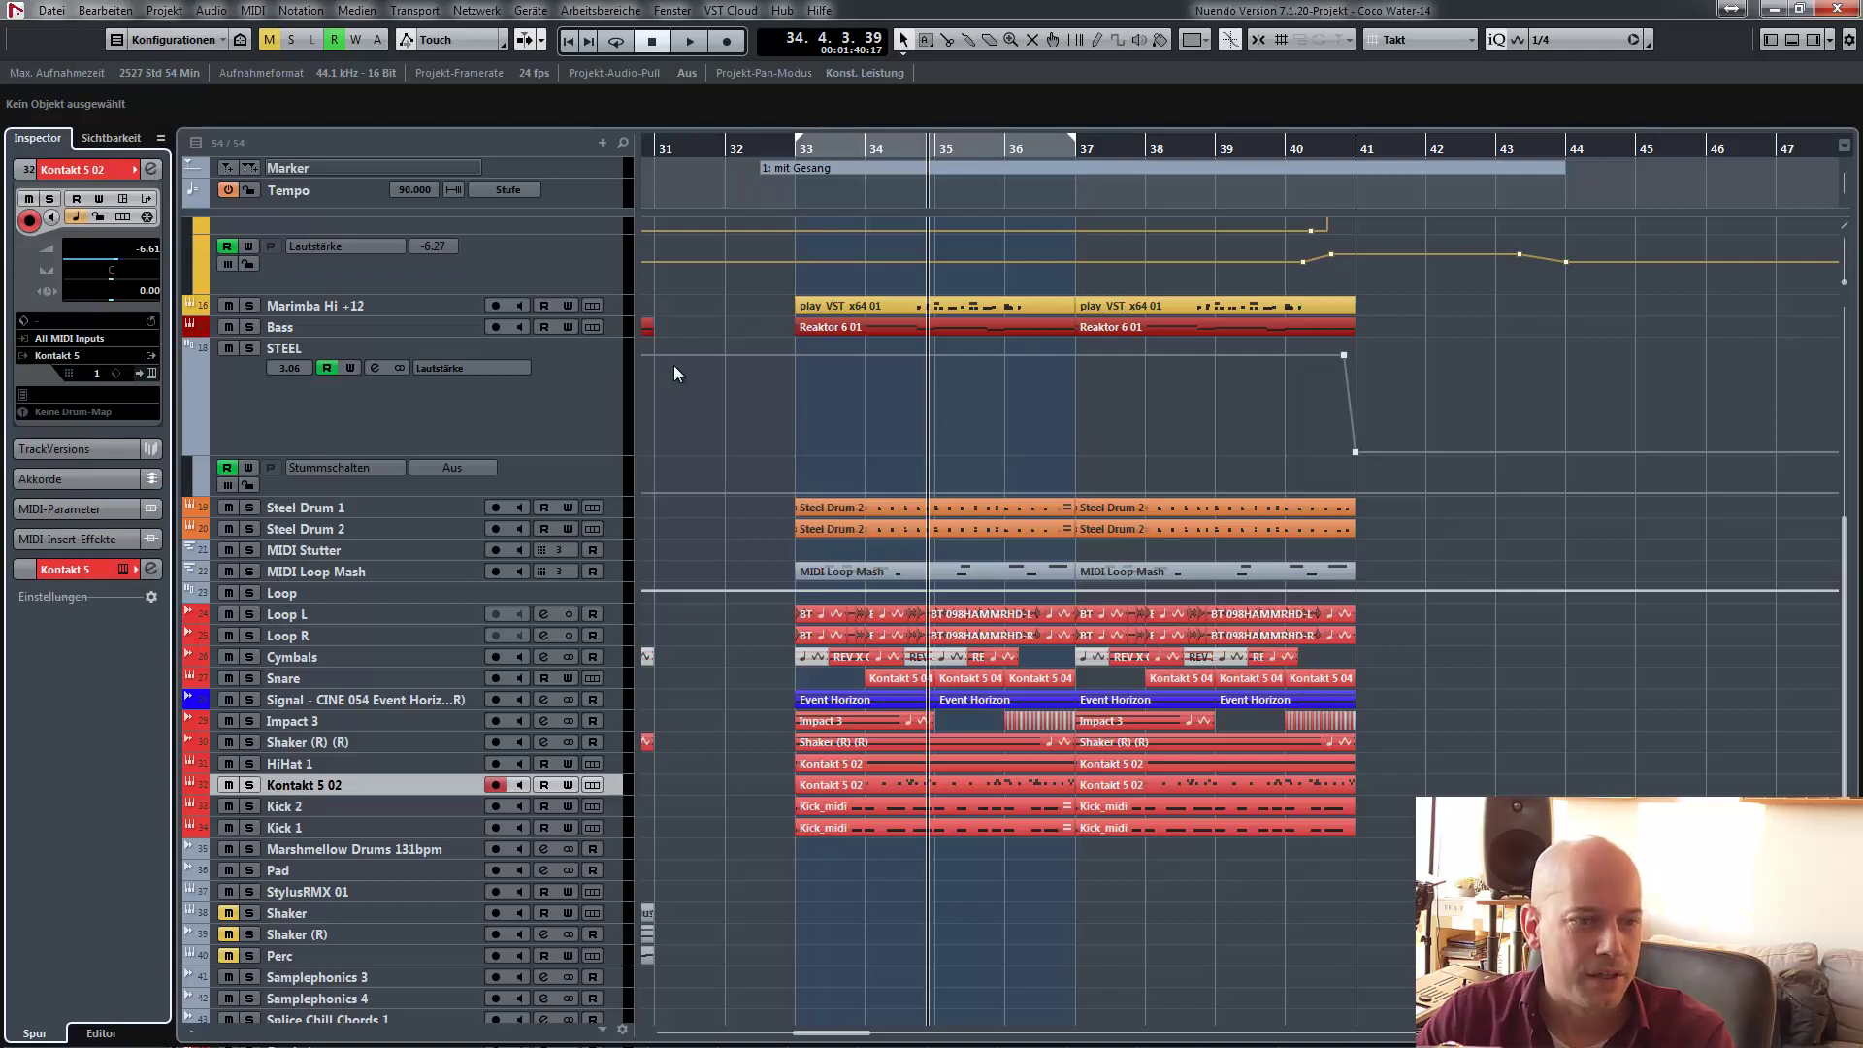
pyautogui.click(151, 170)
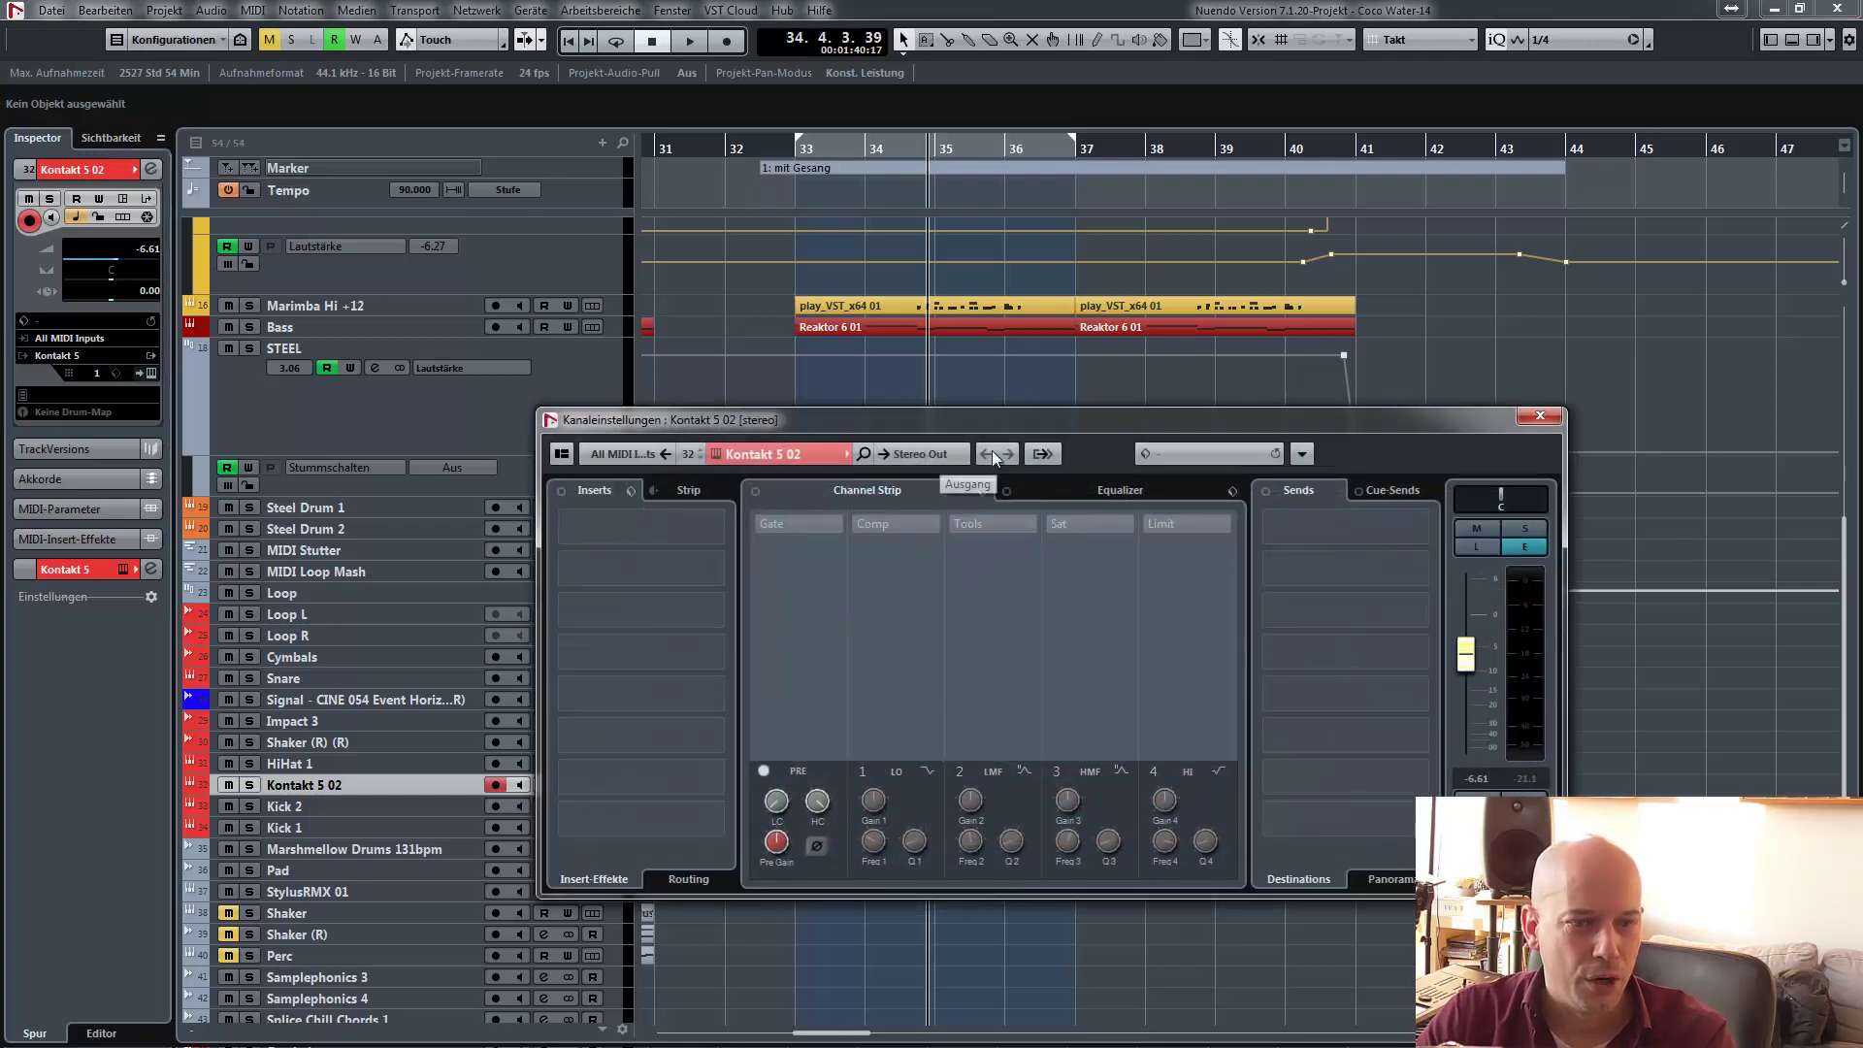
pyautogui.click(1546, 421)
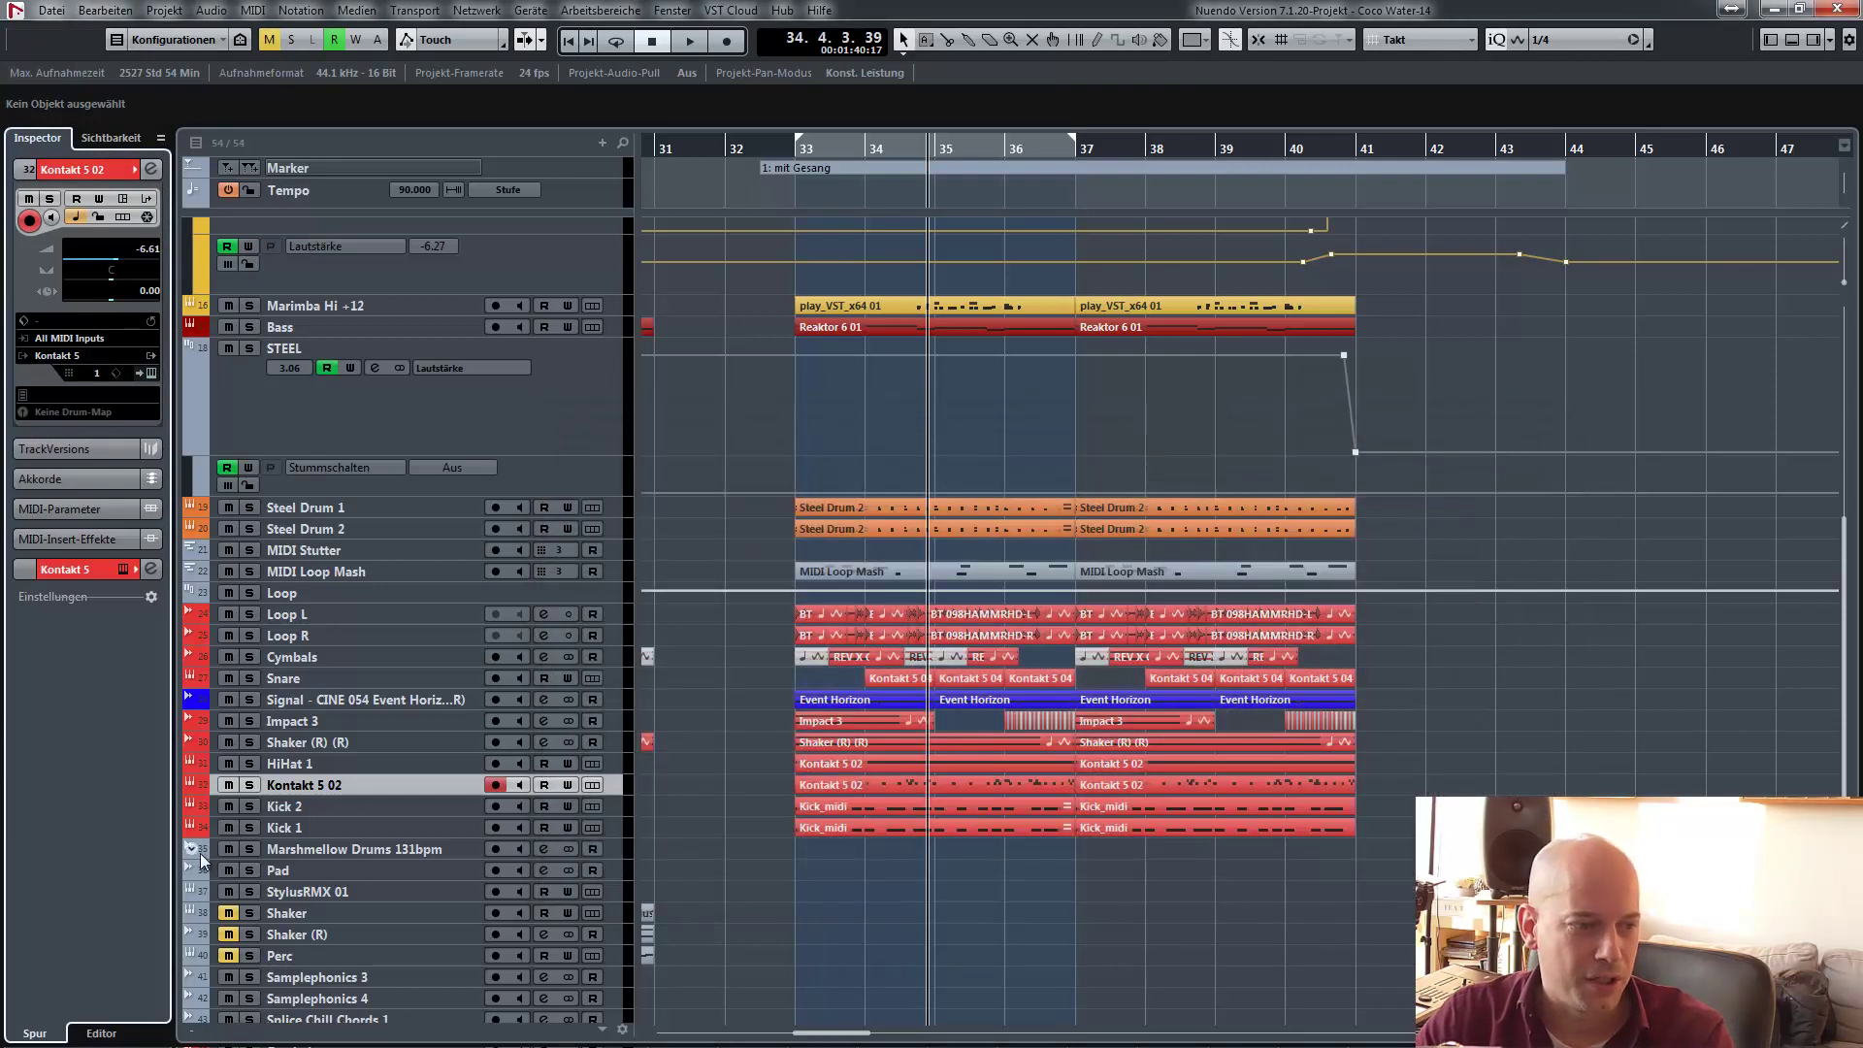
pyautogui.click(308, 827)
pyautogui.click(325, 811)
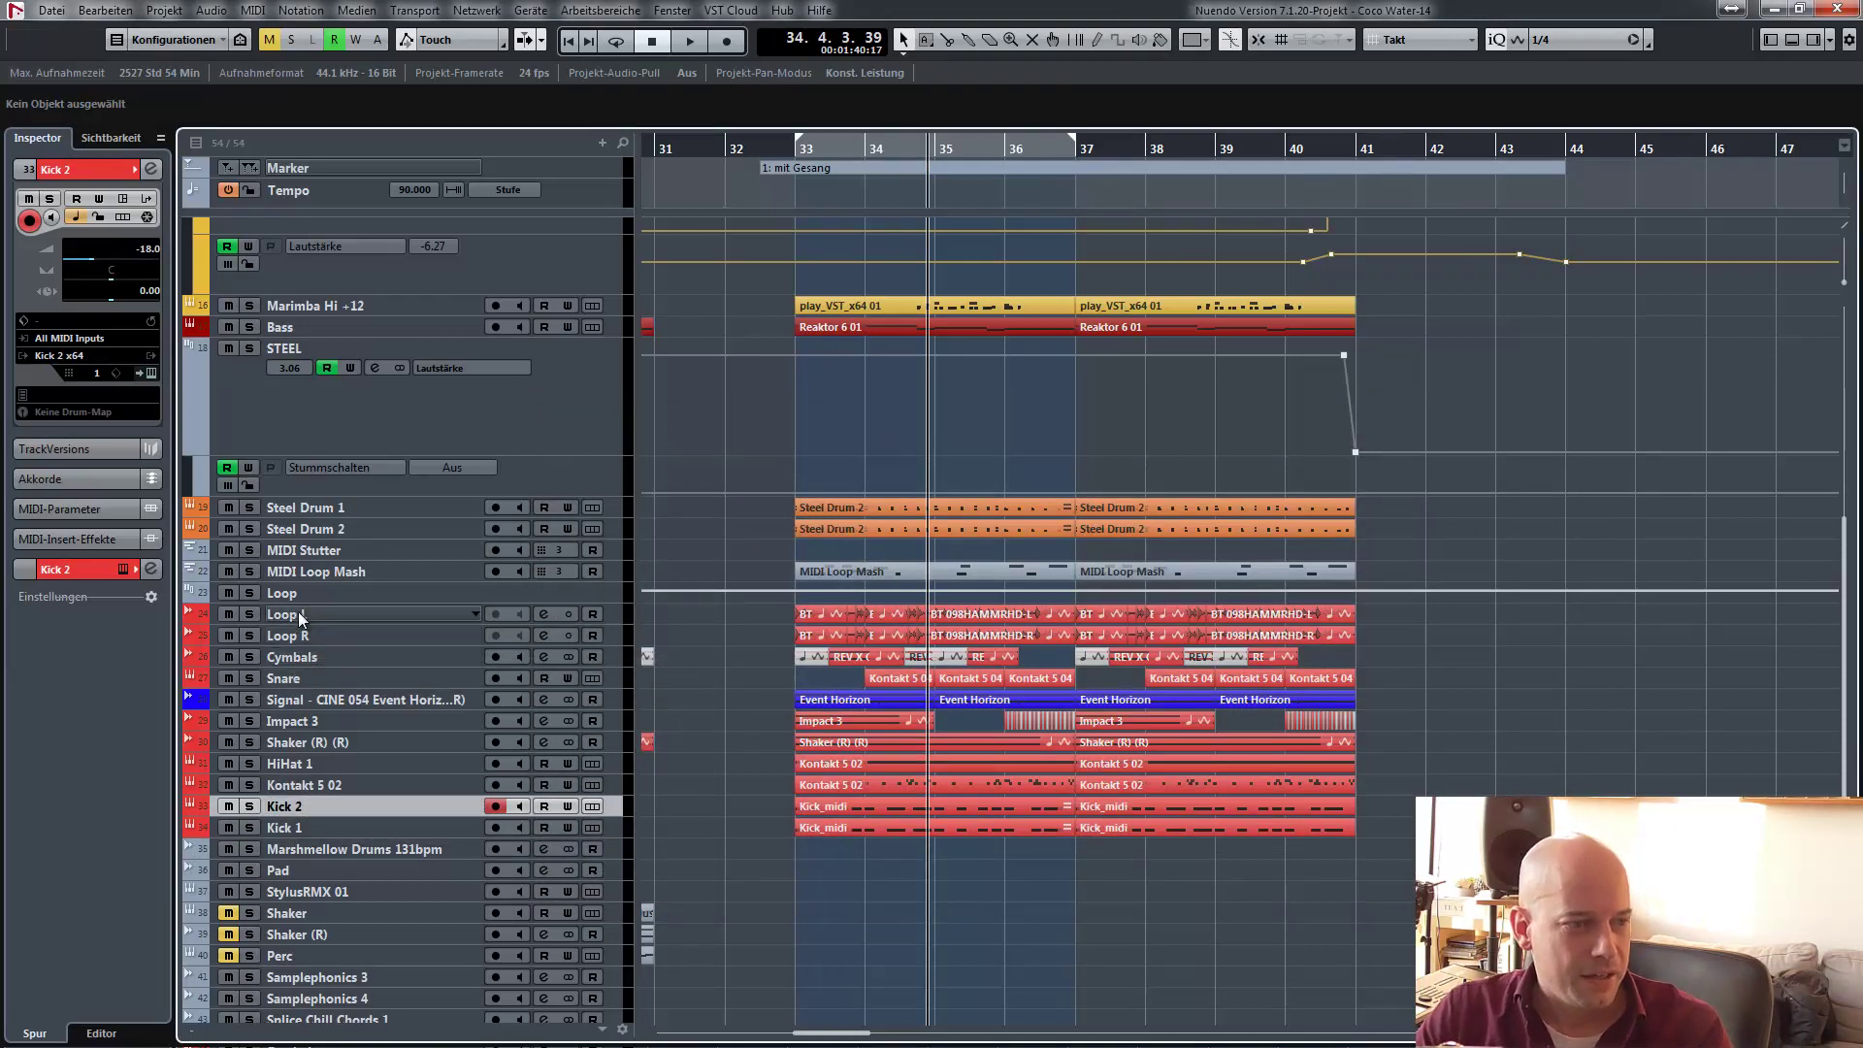
# - Move the Signal - CINE 054 Event Horizon track directly above MIDI Stutter and mute it
pyautogui.moveTo(307, 695); pyautogui.dragTo(312, 541)
pyautogui.click(227, 549)
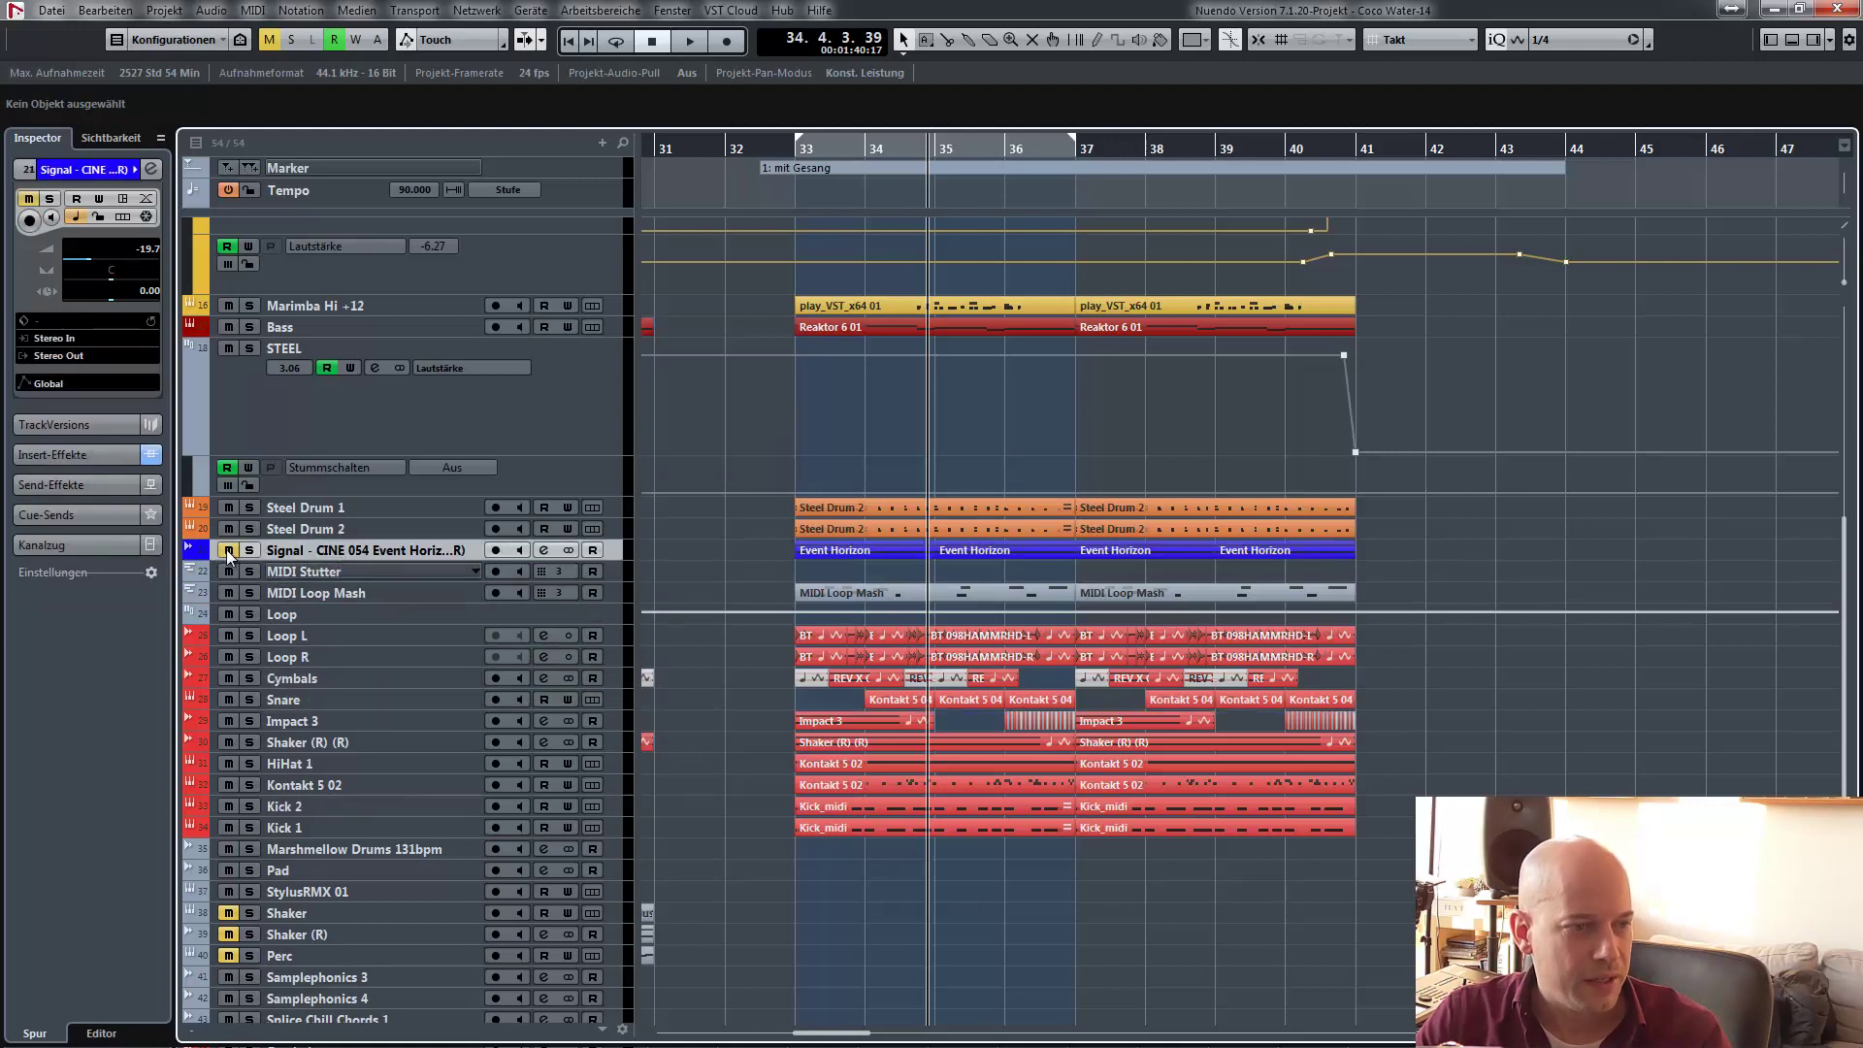
# - Select the Cymbals through Kick 1 channels and add the Loop group channel to the selection in the MixConsole
pyautogui.click(334, 675)
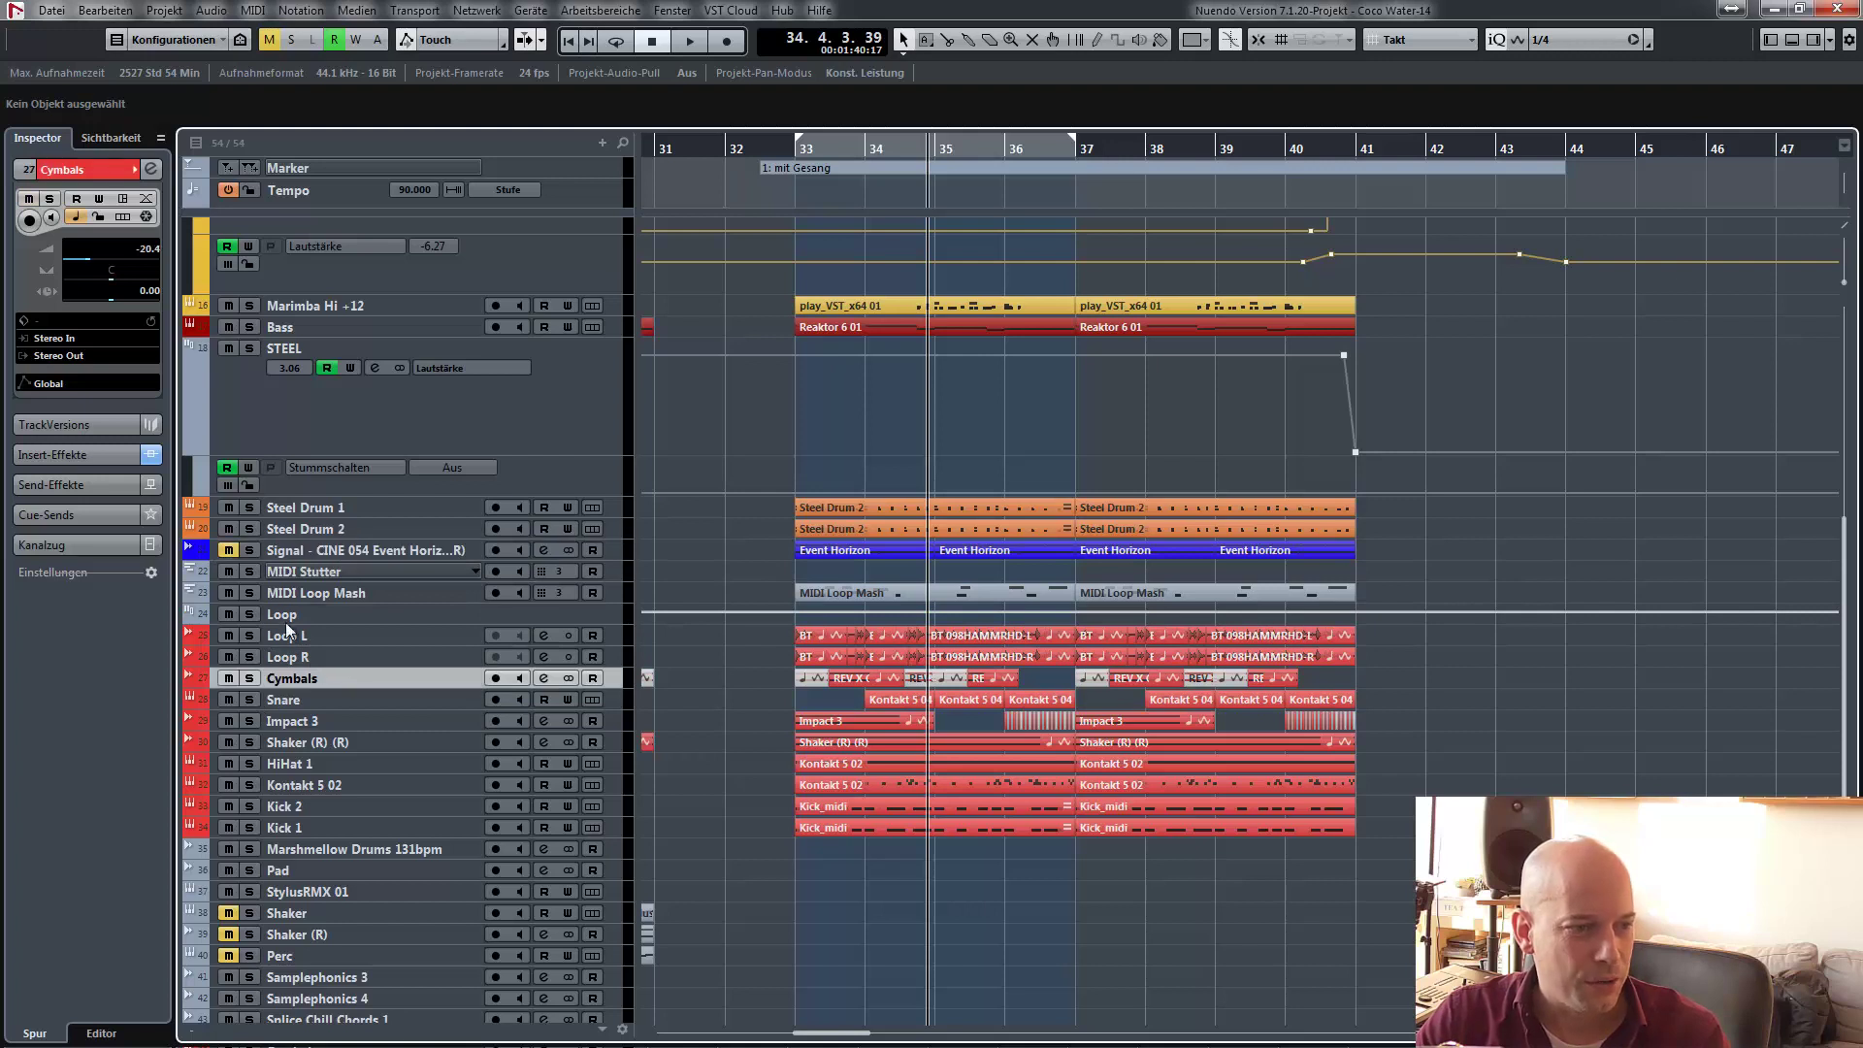
pyautogui.click(297, 636)
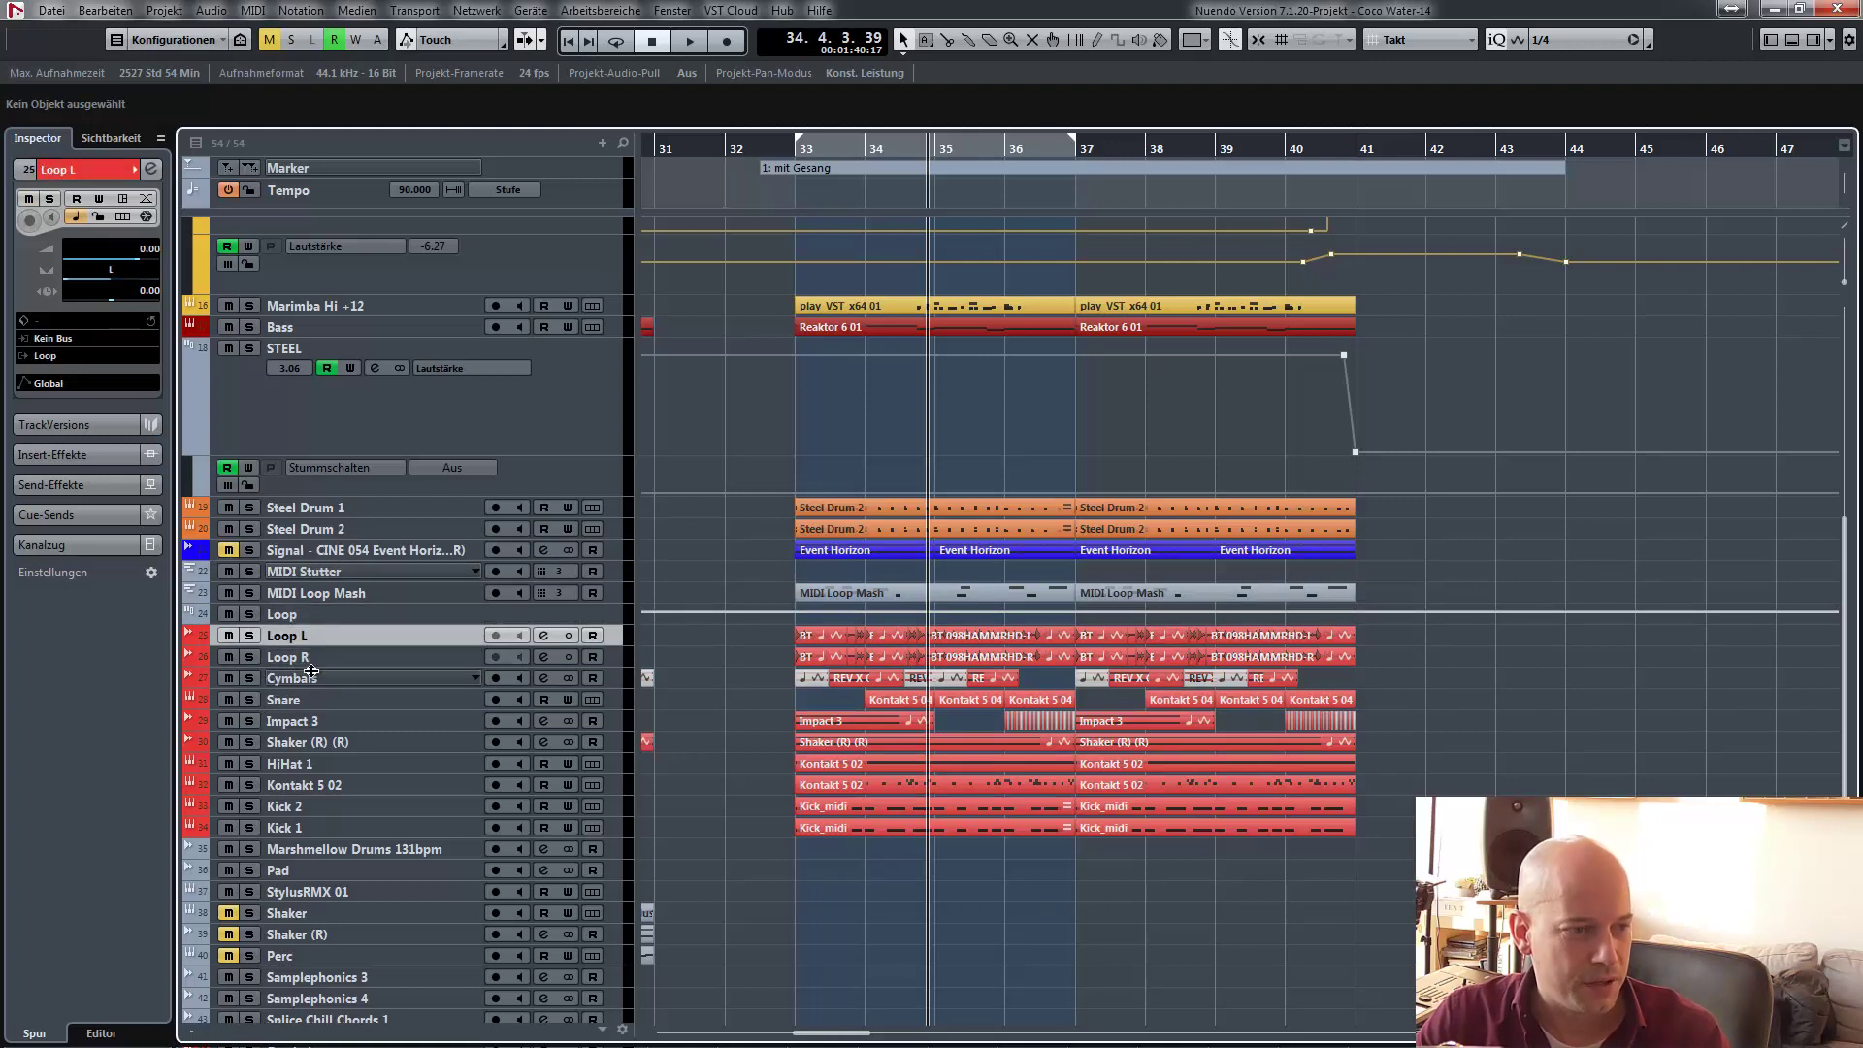
pyautogui.click(298, 673)
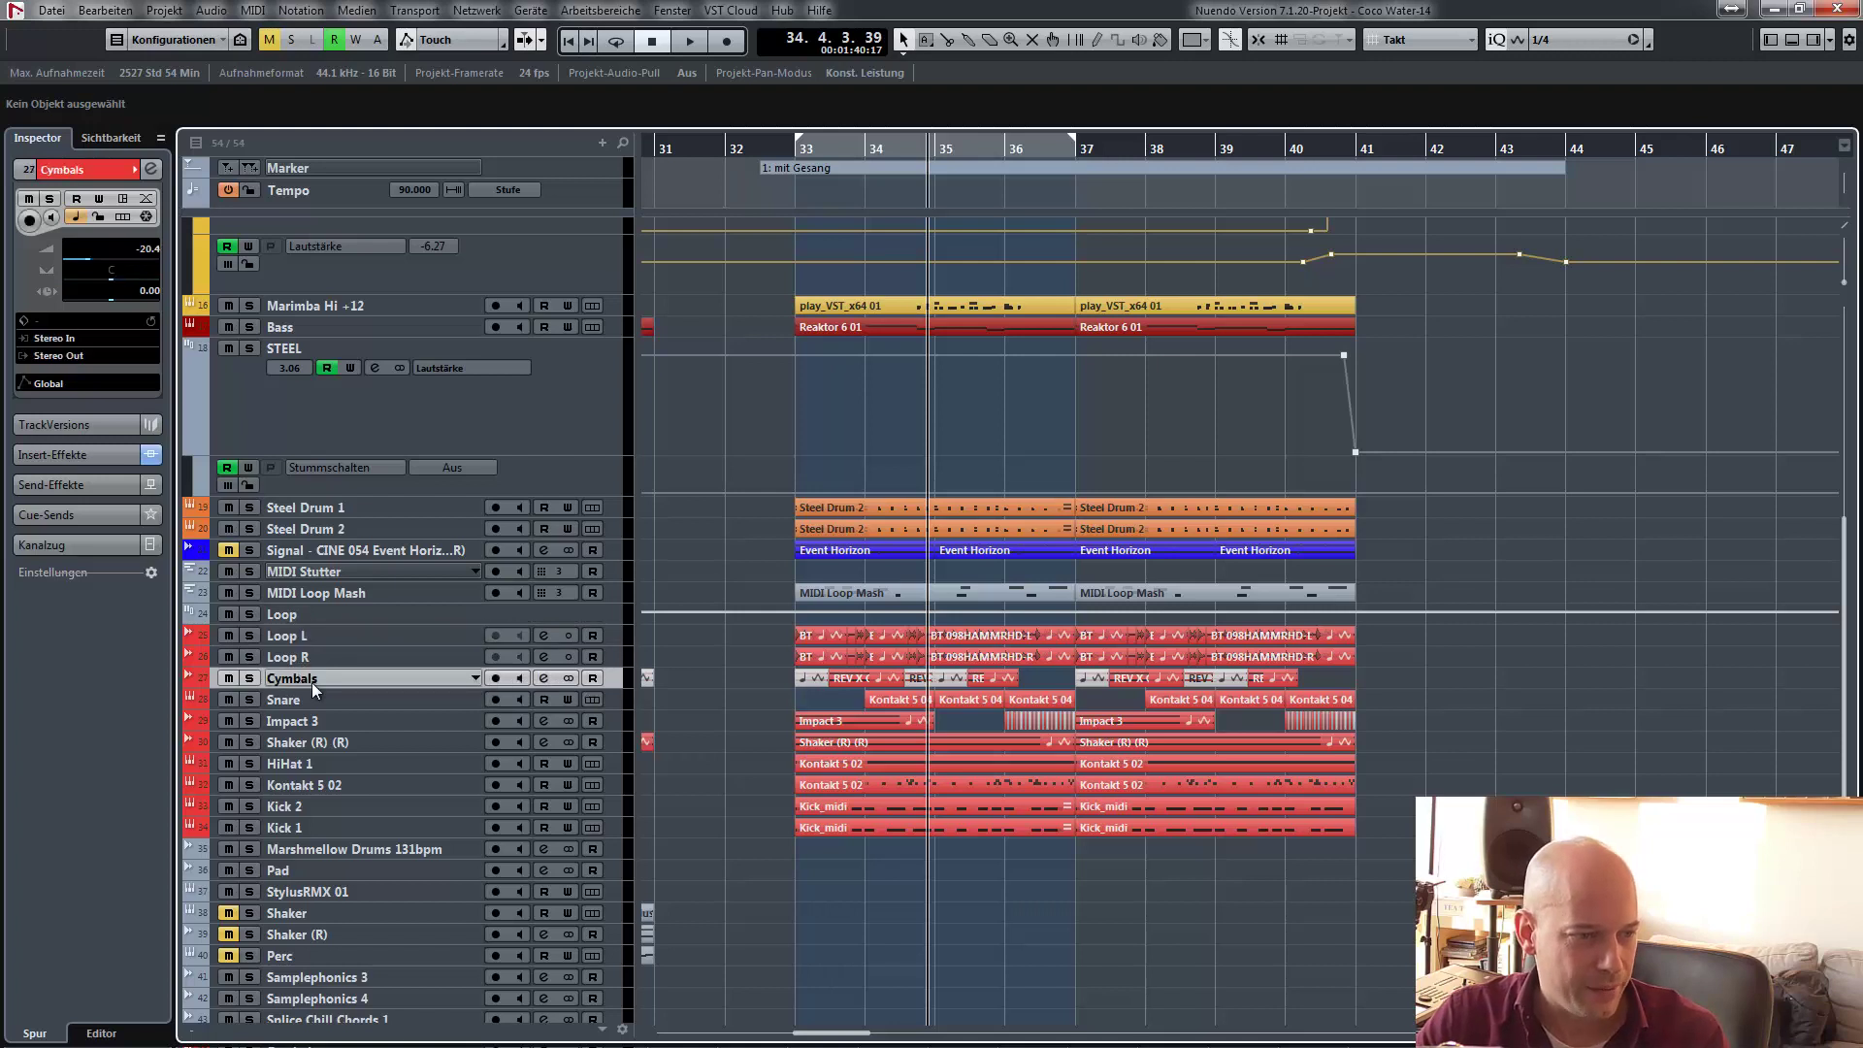
pyautogui.keyDown('shift'); pyautogui.click(303, 826); pyautogui.keyUp('shift')
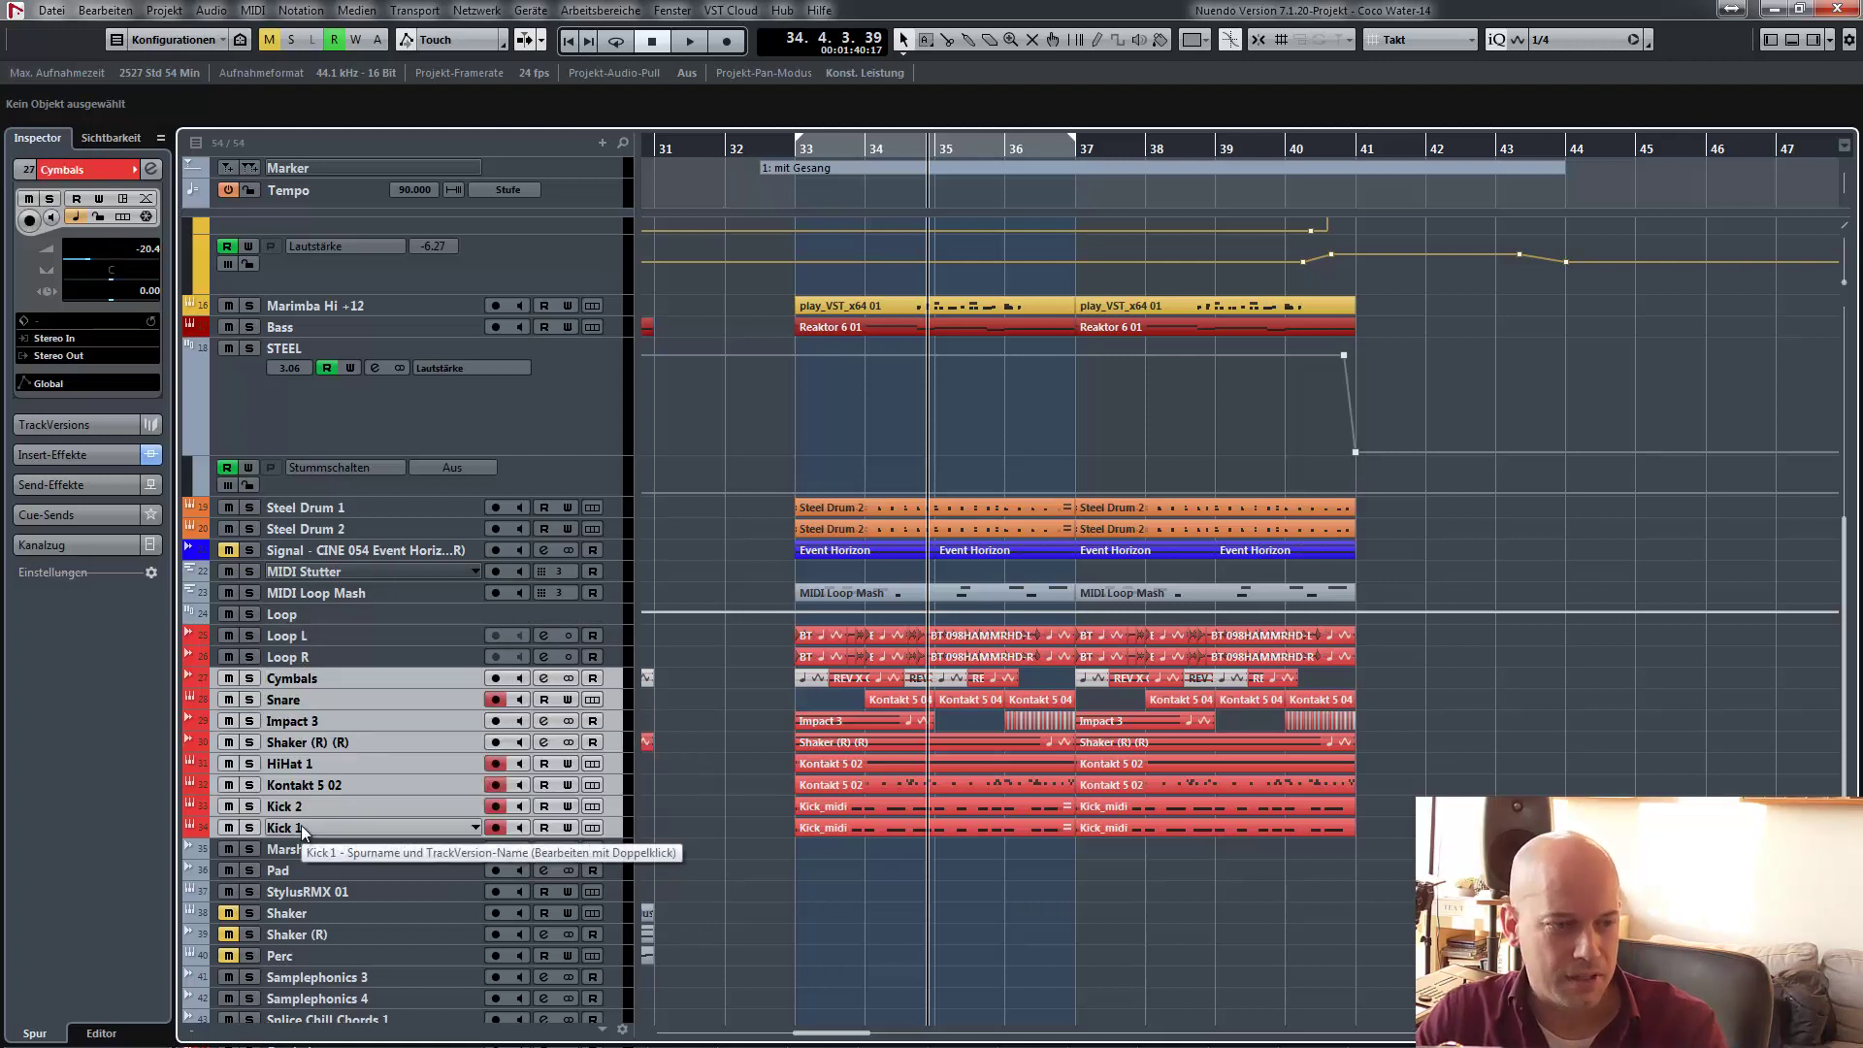
pyautogui.press('F3')
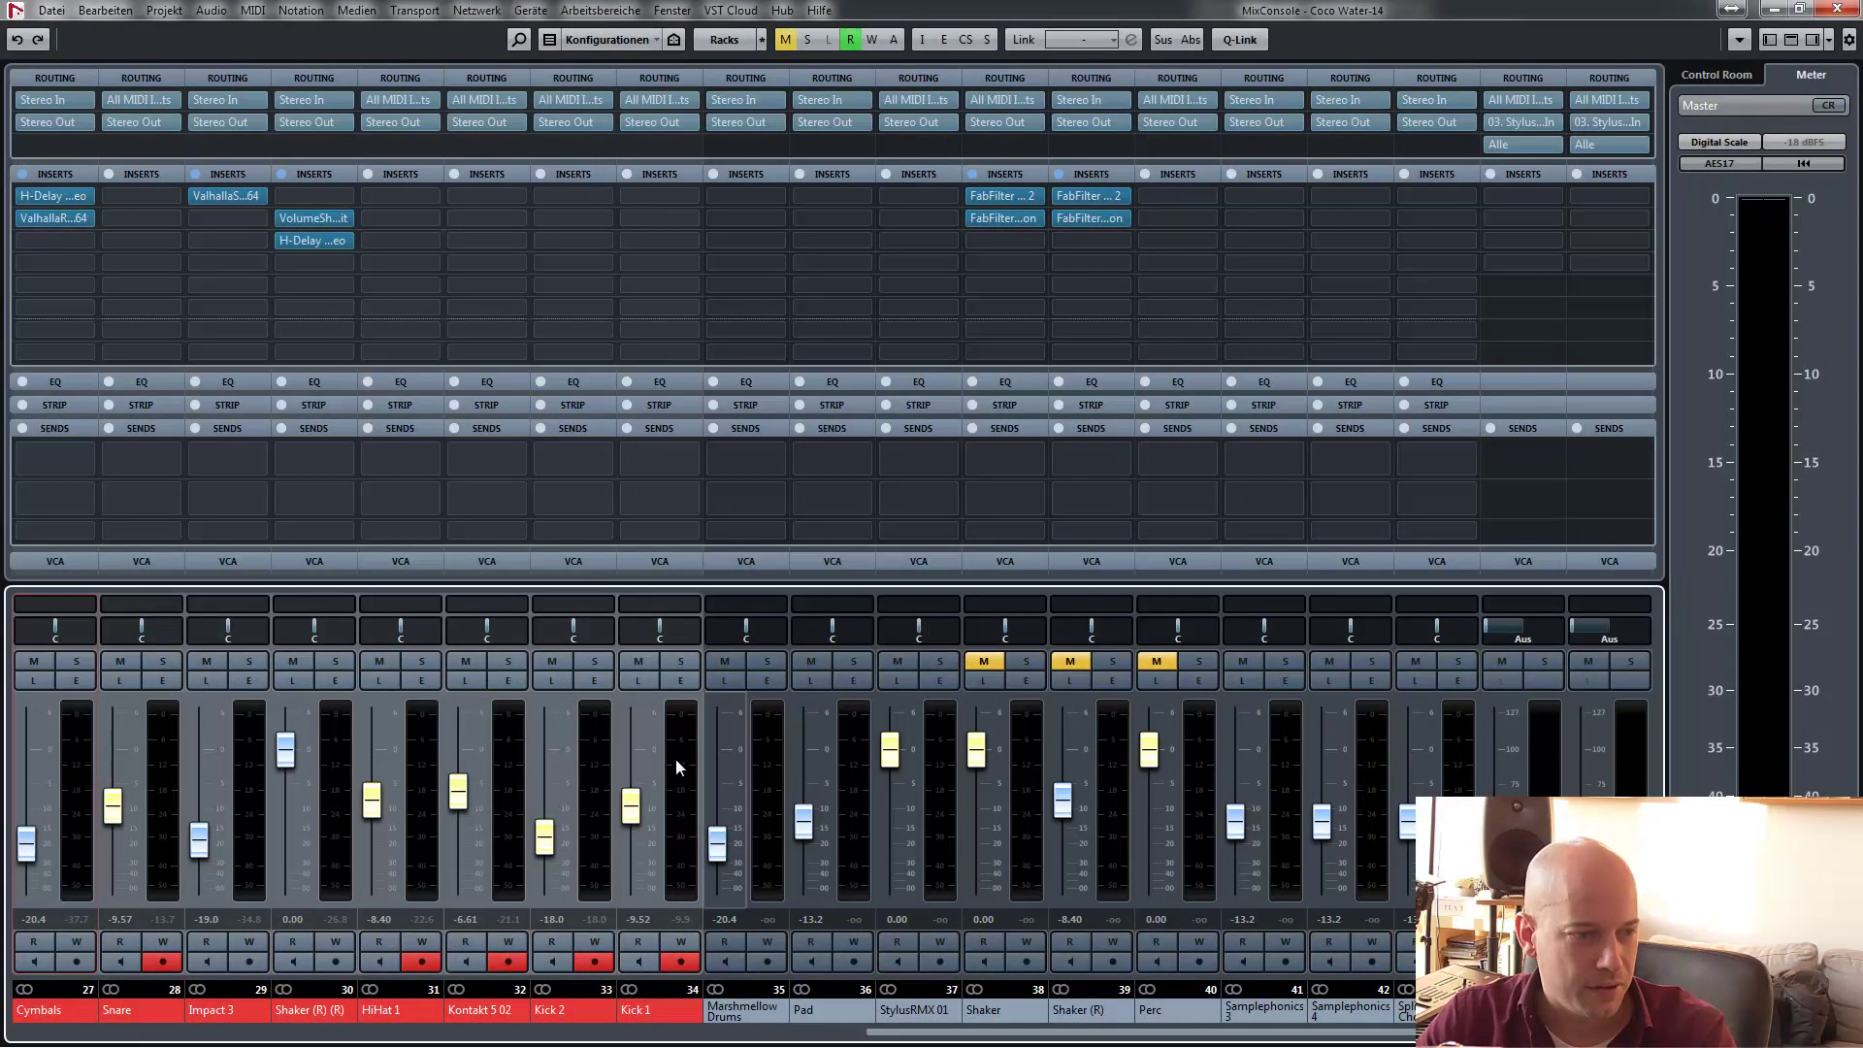
pyautogui.rightClick(660, 1012)
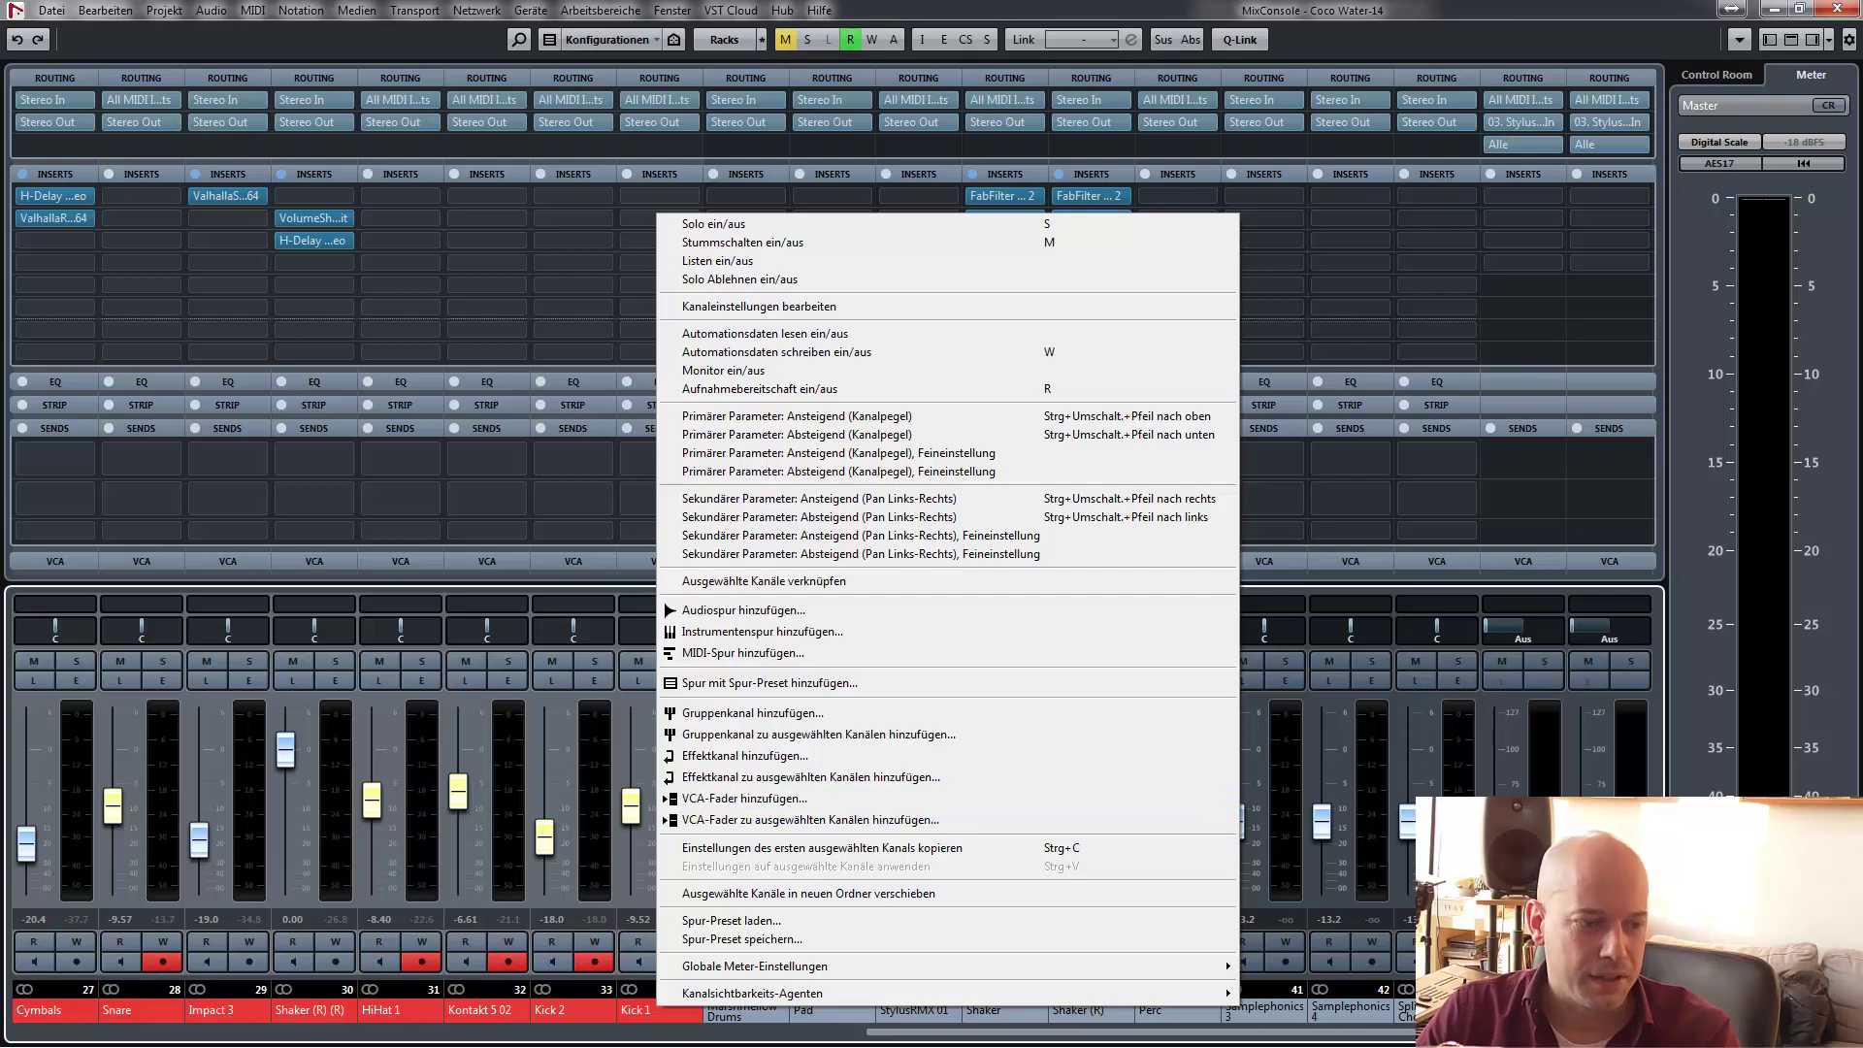
pyautogui.click(776, 1042)
pyautogui.moveTo(887, 1032); pyautogui.dragTo(713, 1042)
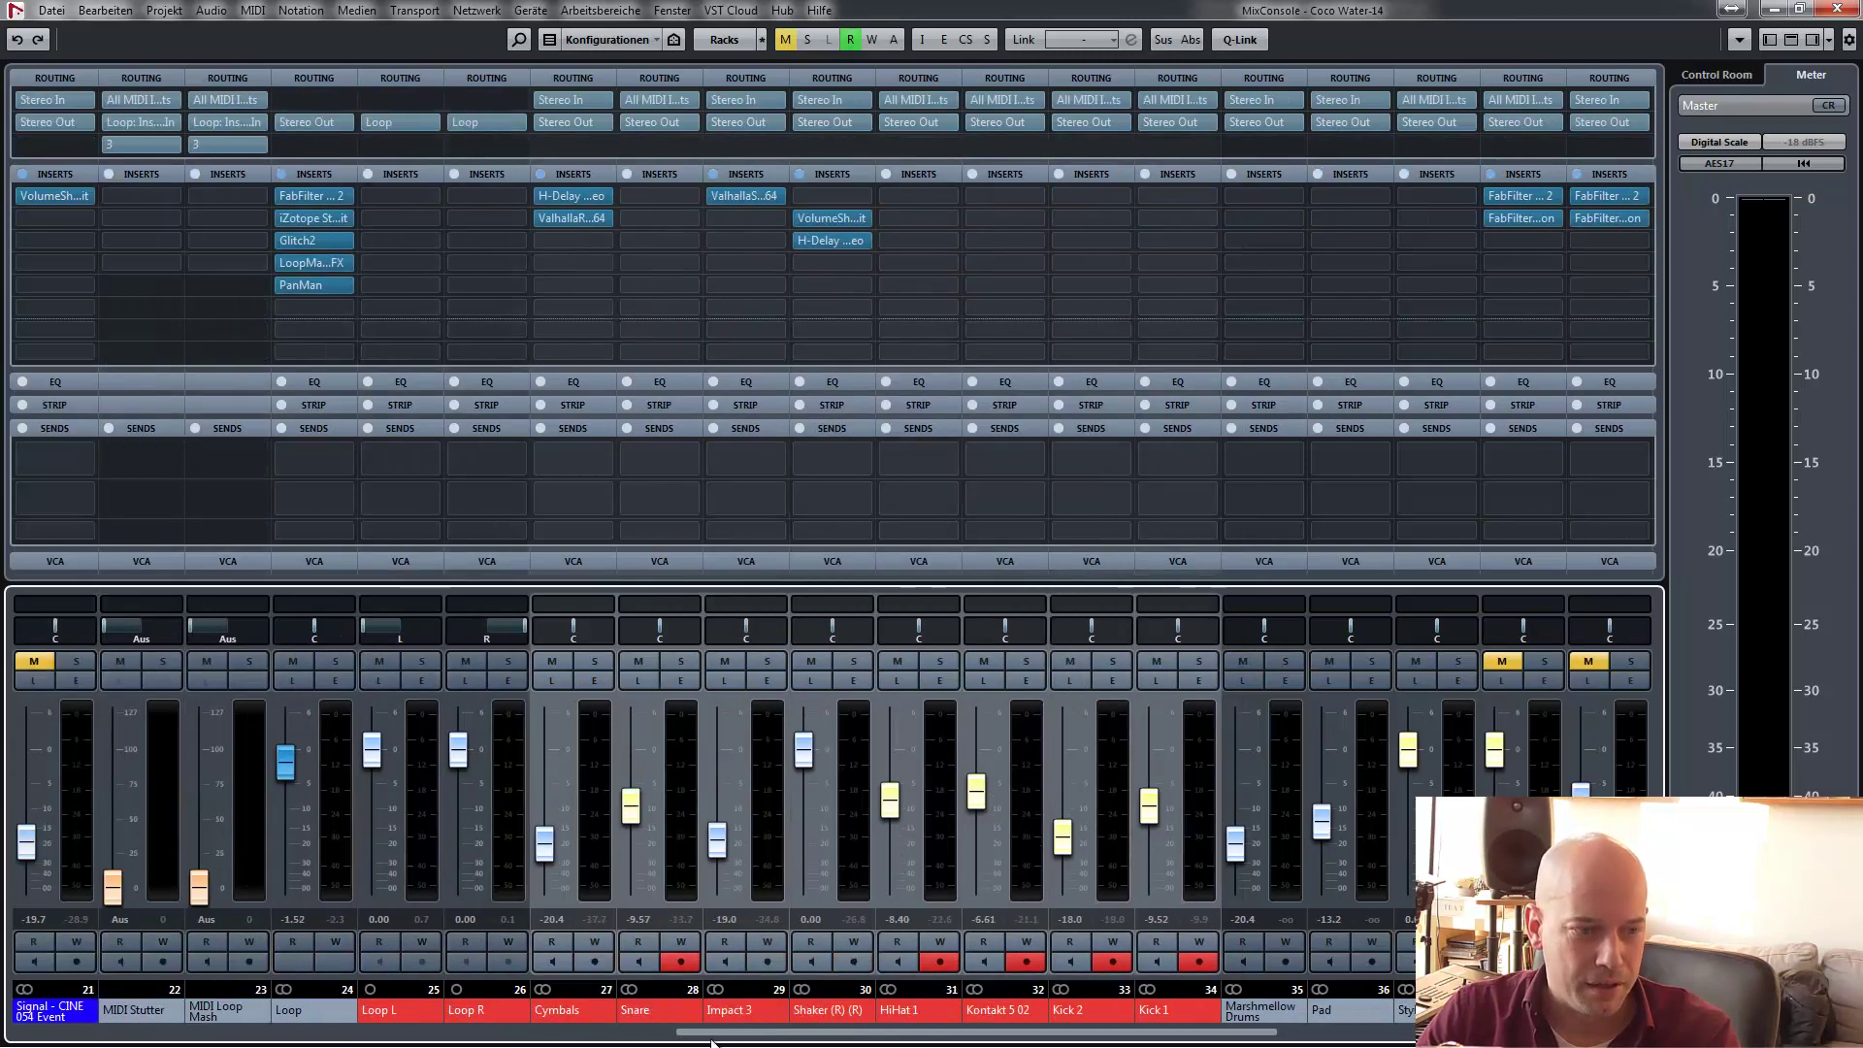
pyautogui.click(303, 1013)
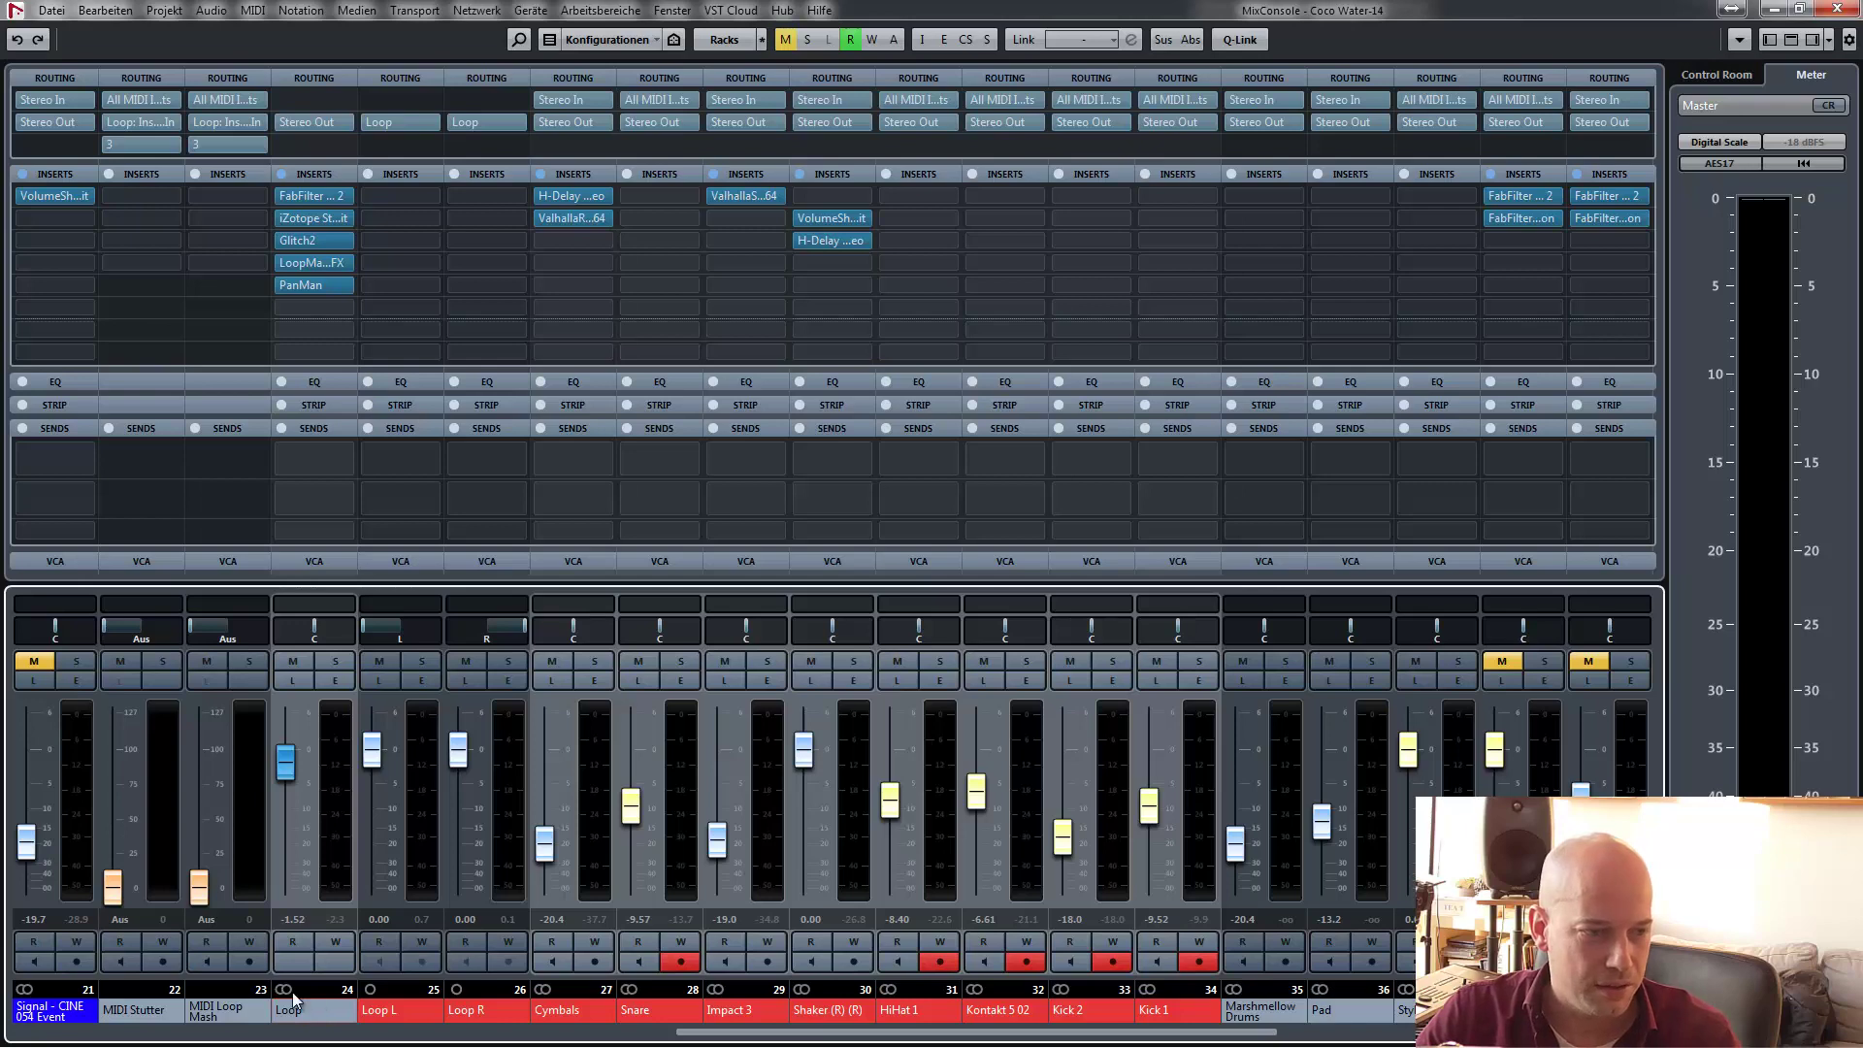
# - Add a stereo group channel named DRUMS, routed to Stereo Out, for the selected channels and place its track directly above Loop
pyautogui.rightClick(1171, 1014)
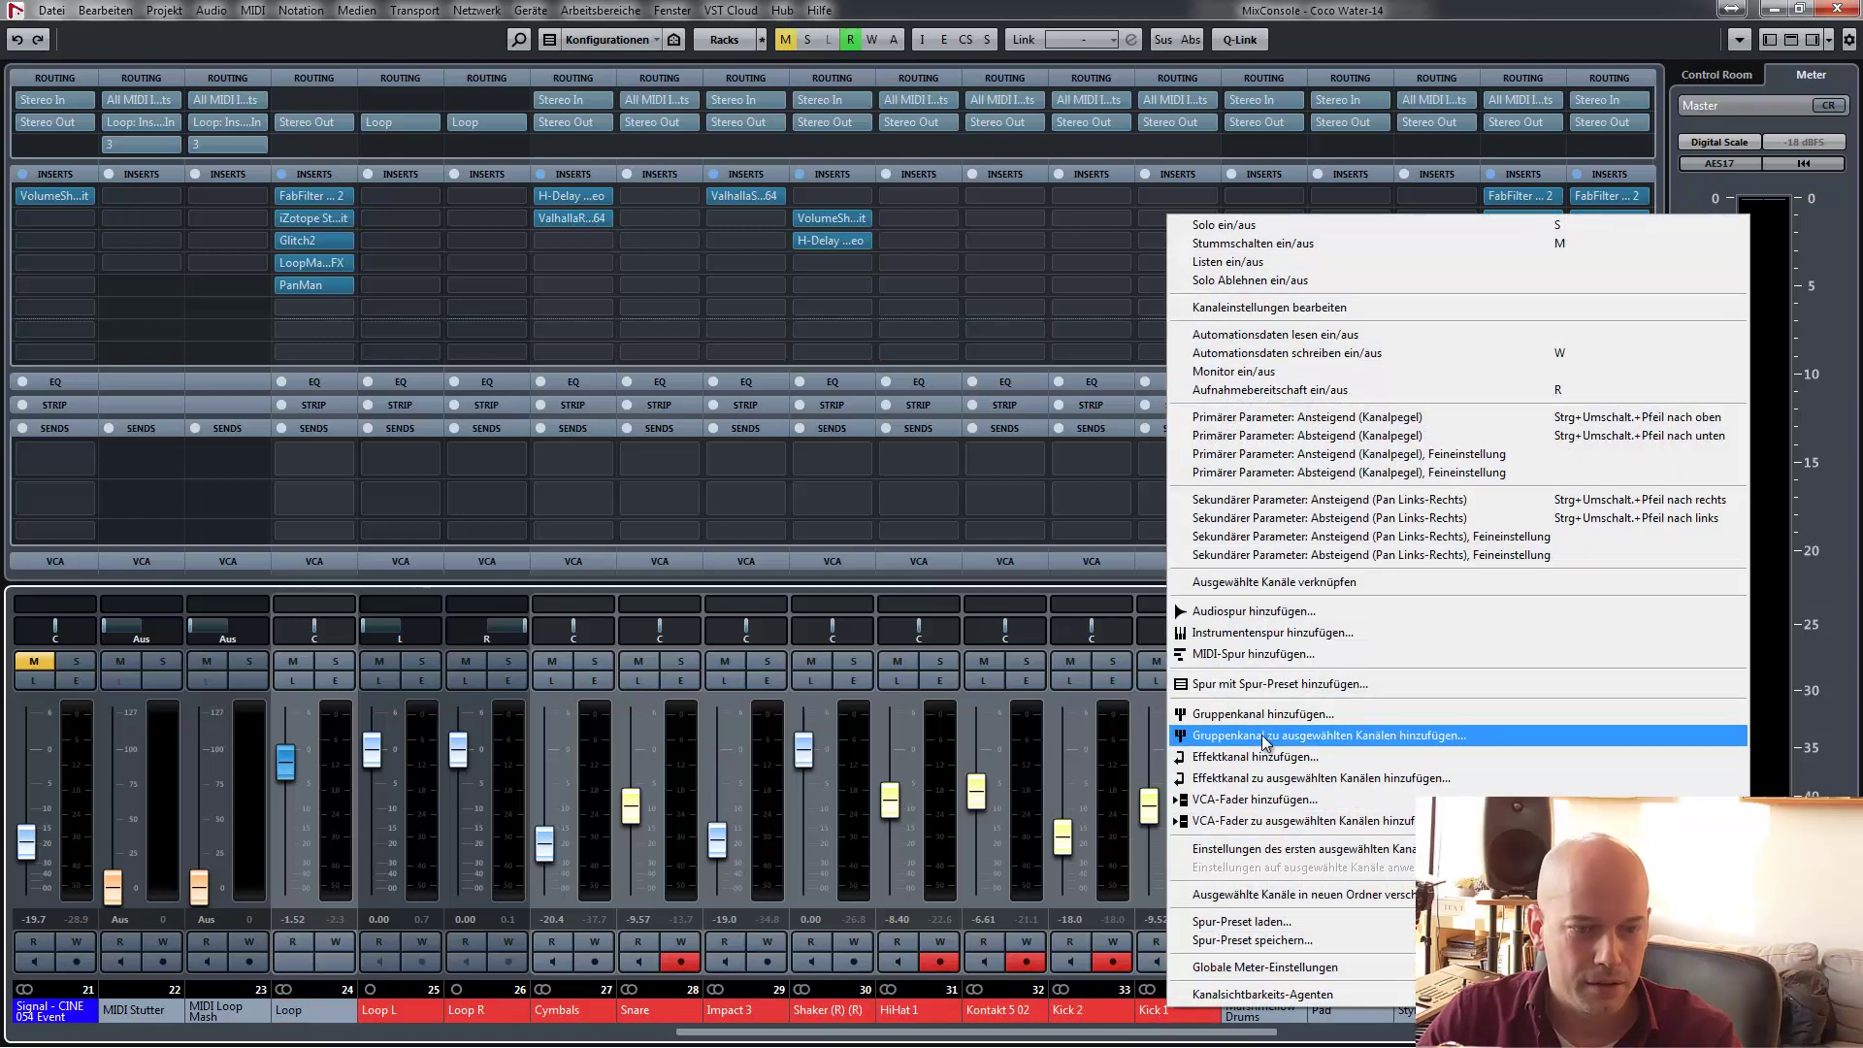
pyautogui.click(1392, 737)
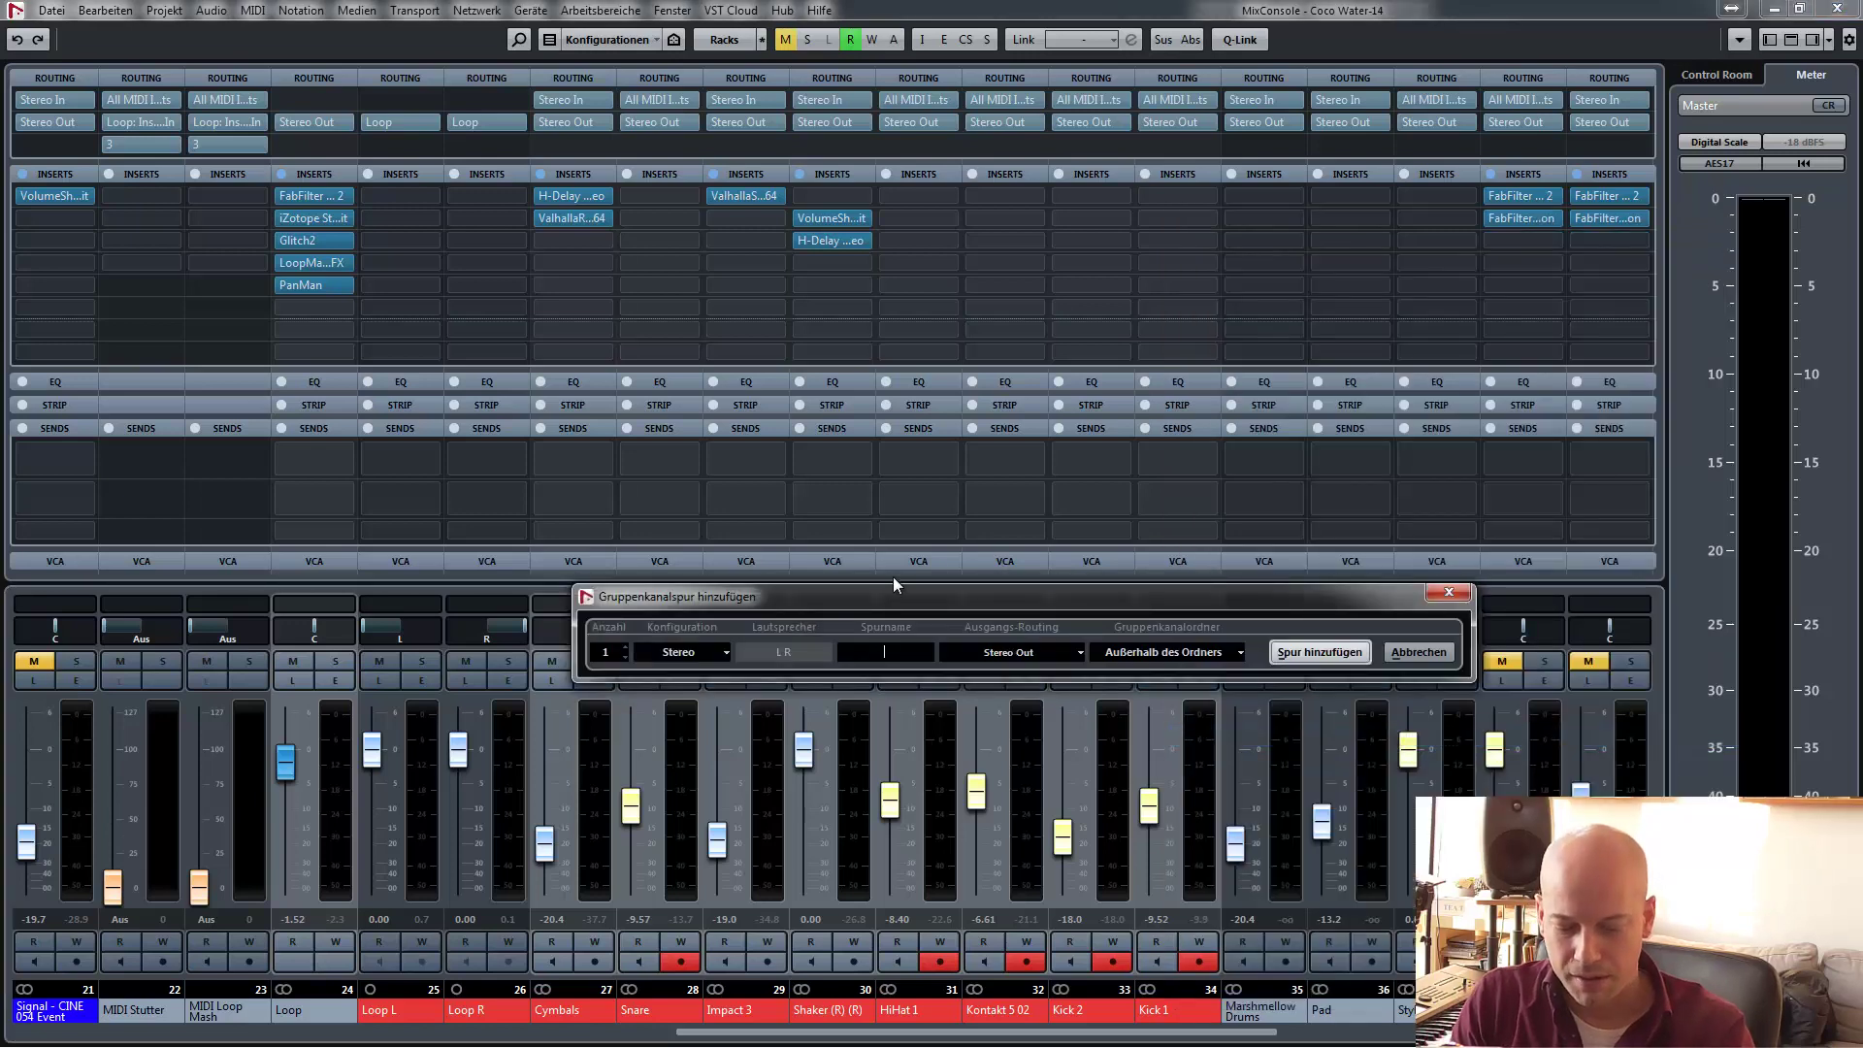
pyautogui.write('D')
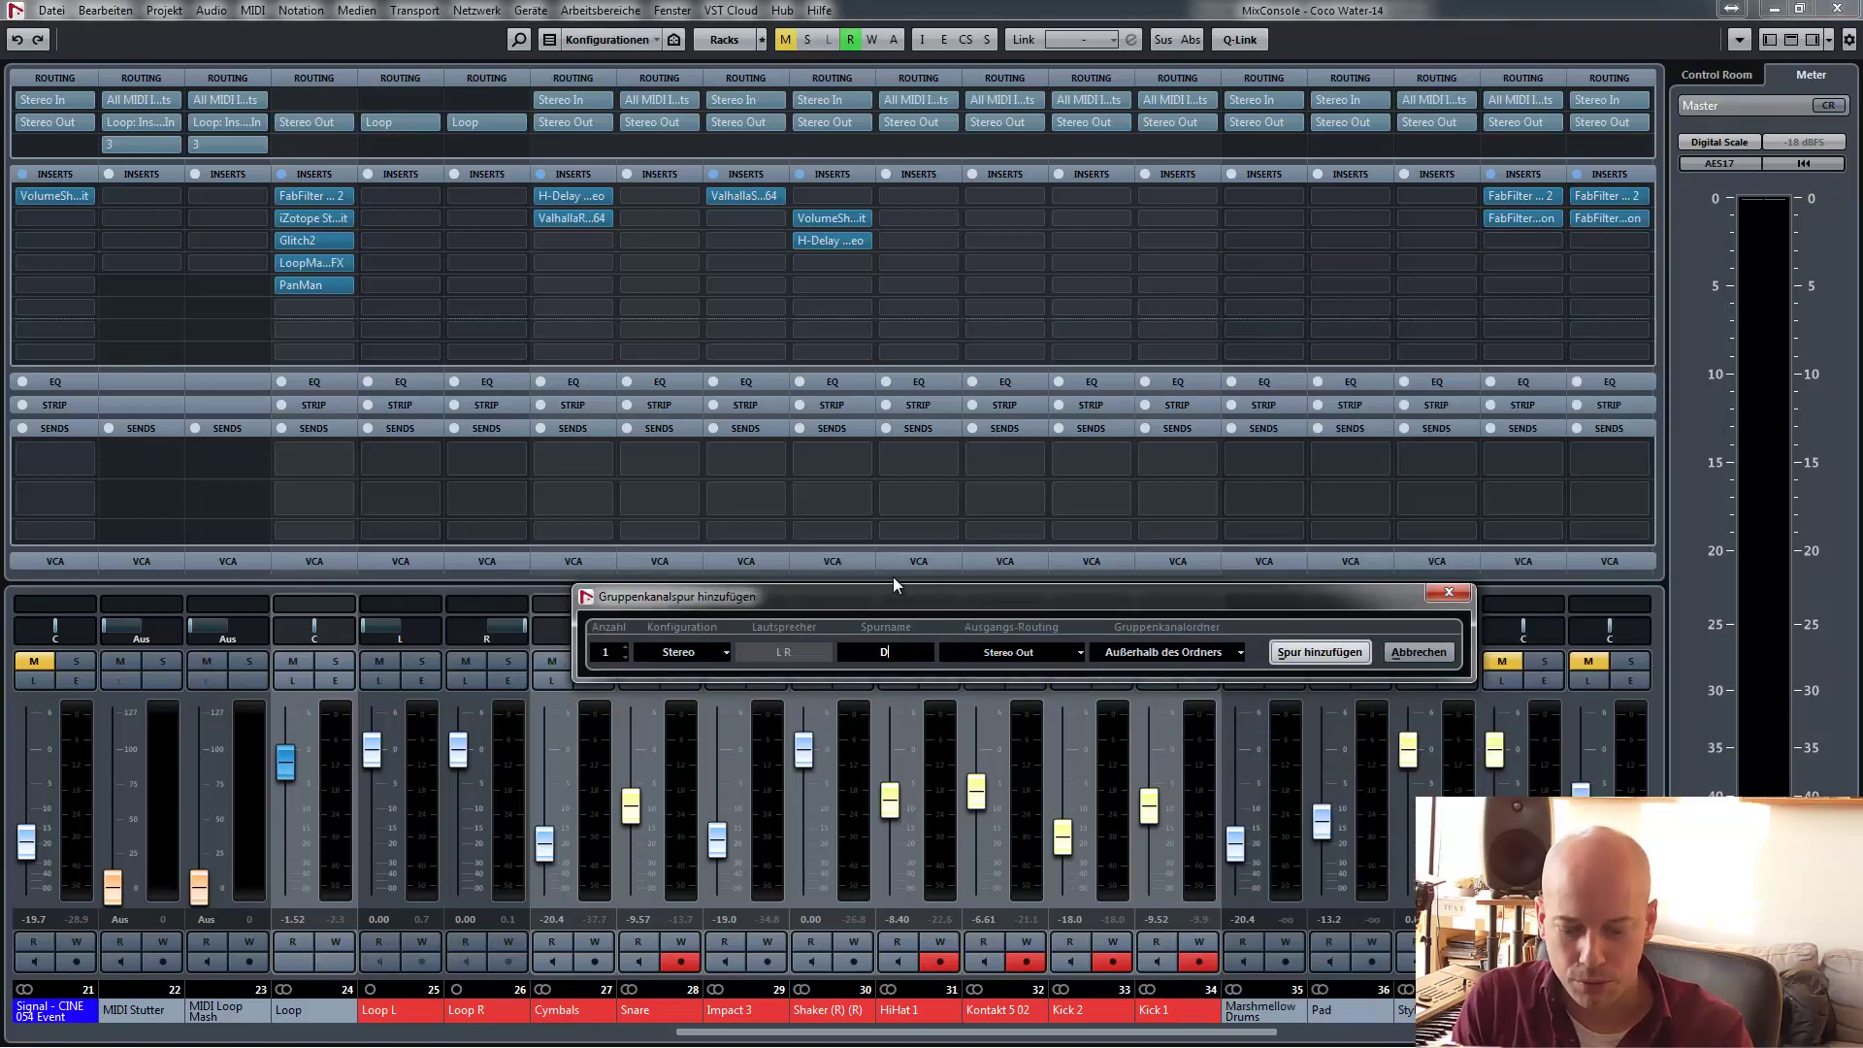
pyautogui.write('rumsRUMS')
pyautogui.press('Return')
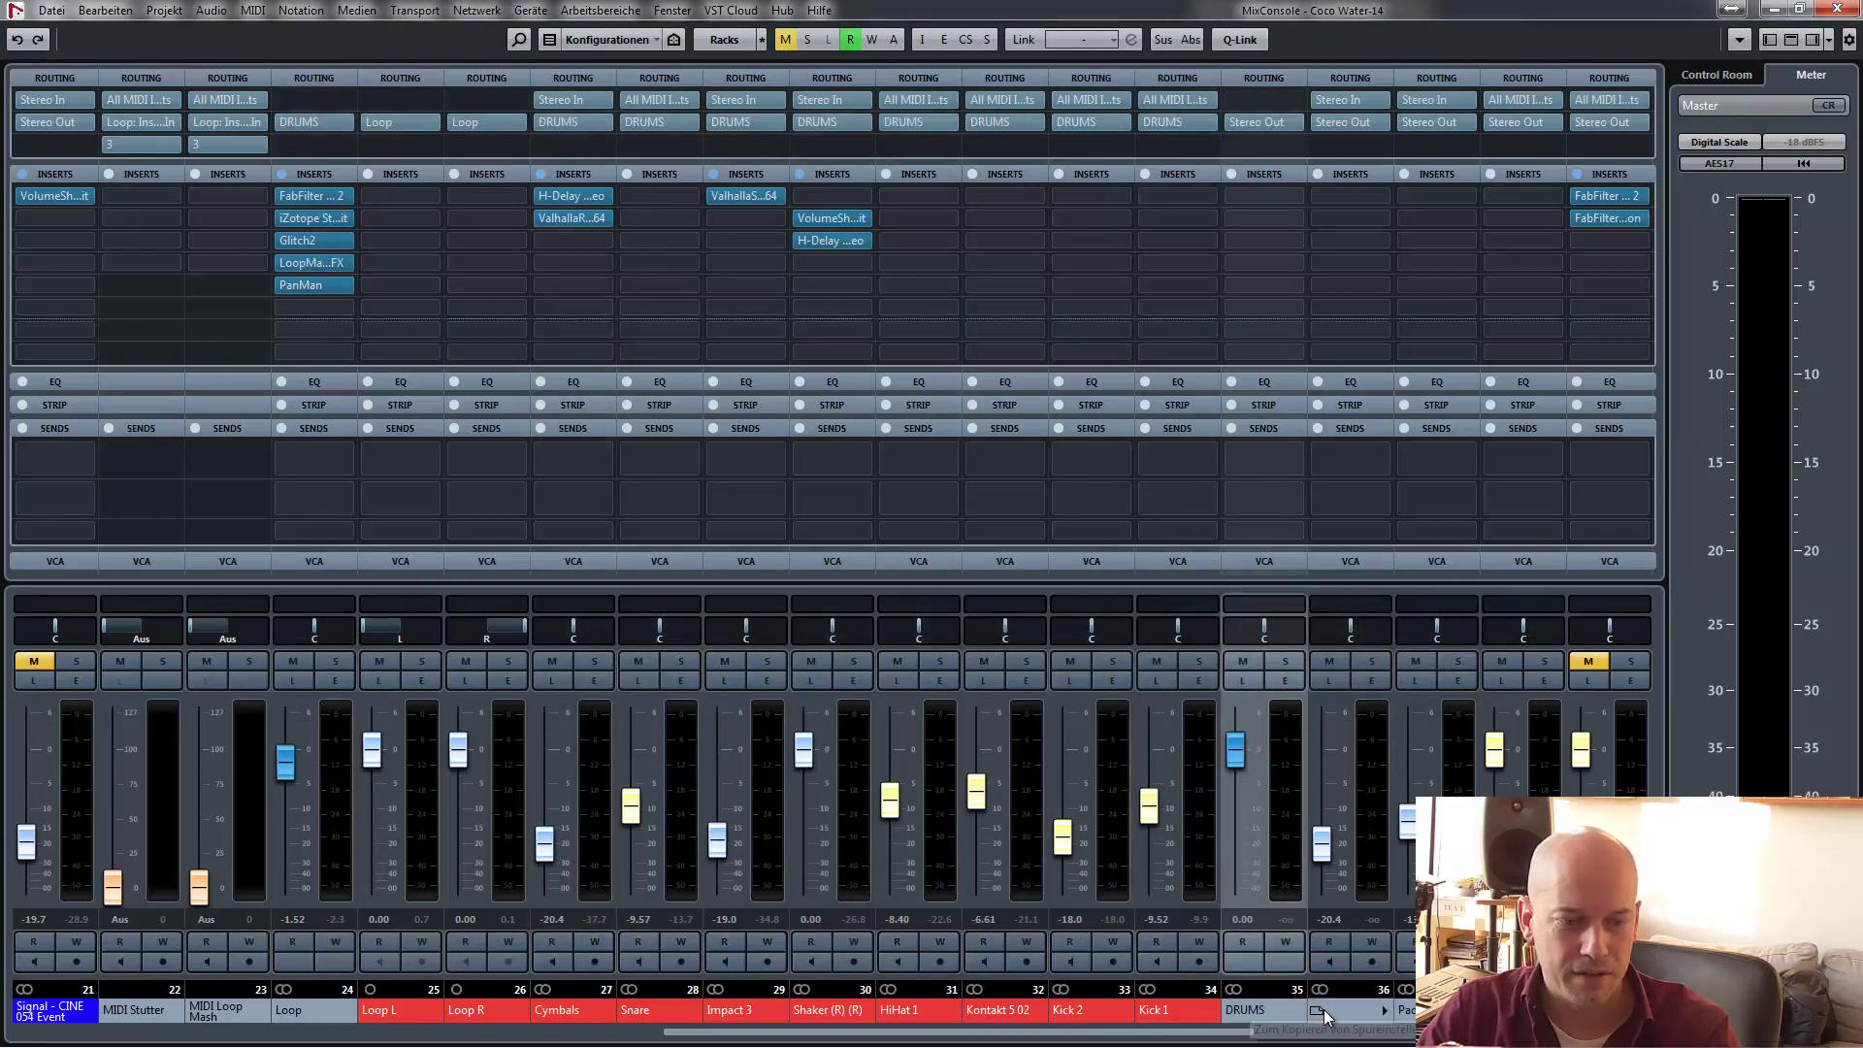
pyautogui.press('F3')
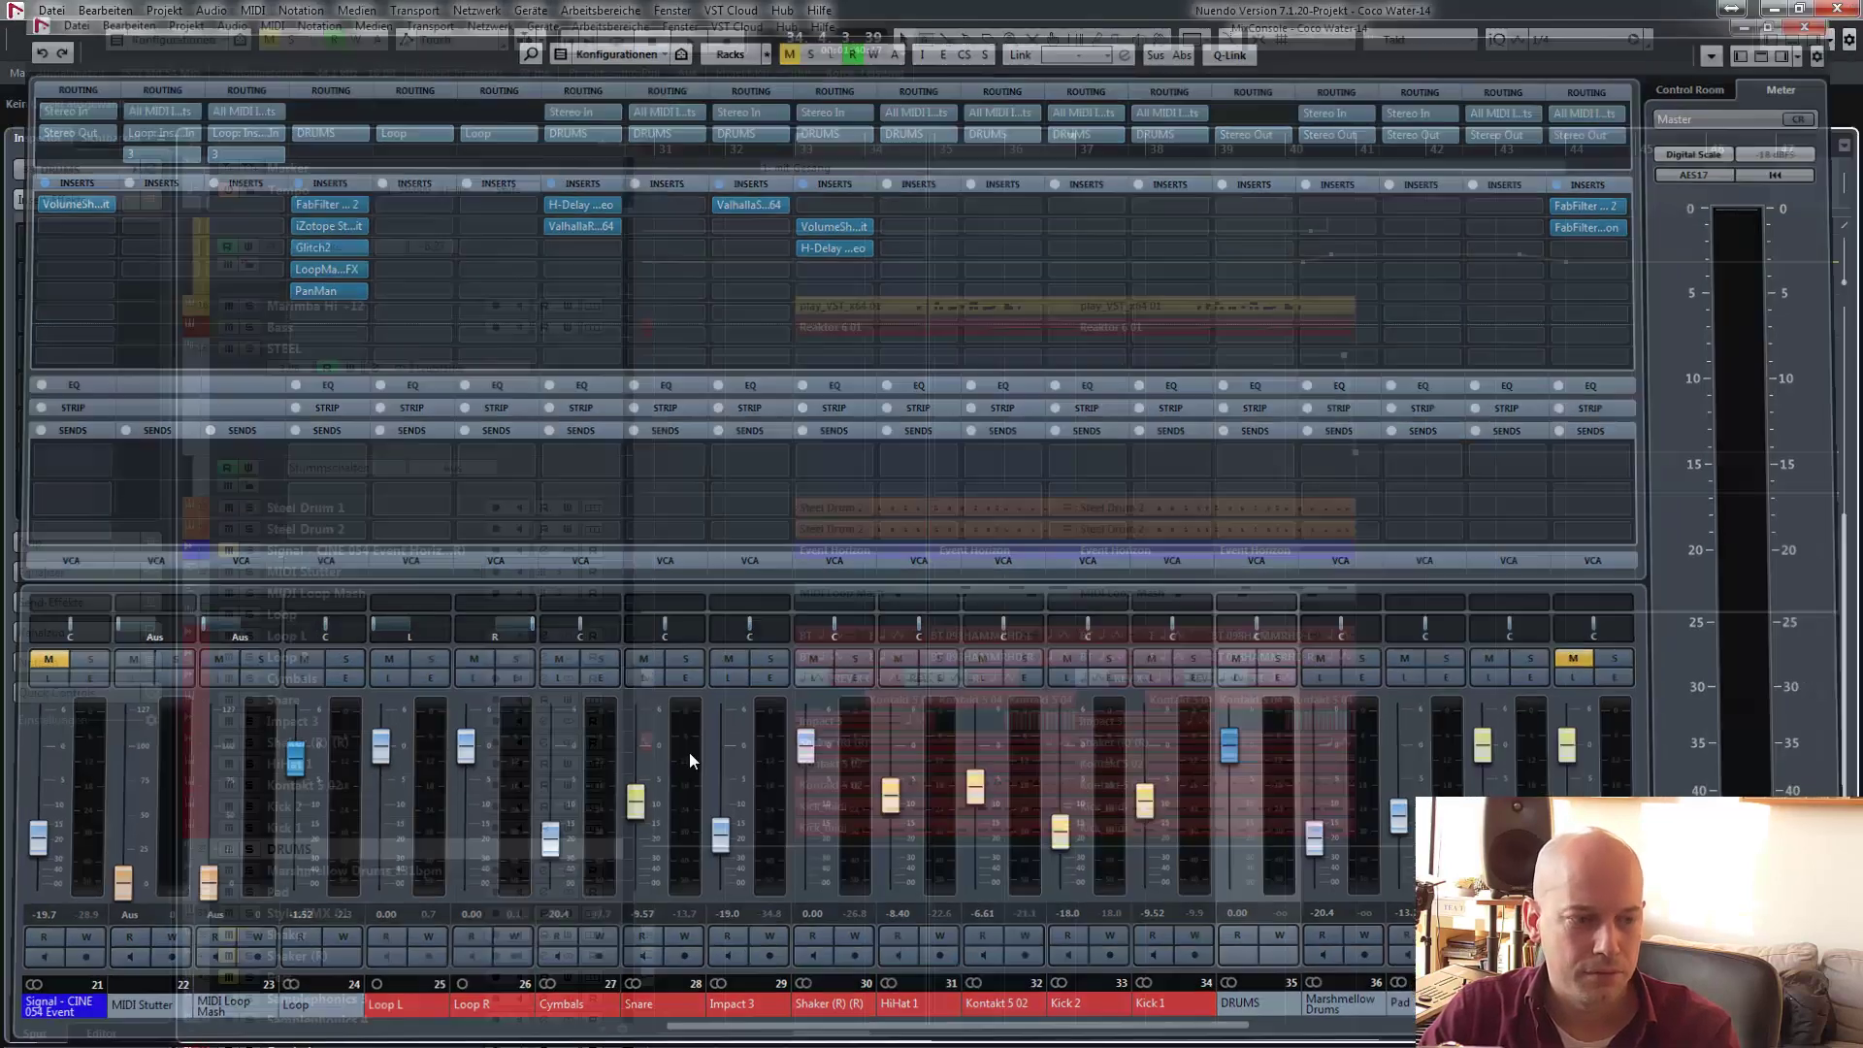
pyautogui.moveTo(296, 853); pyautogui.dragTo(366, 609)
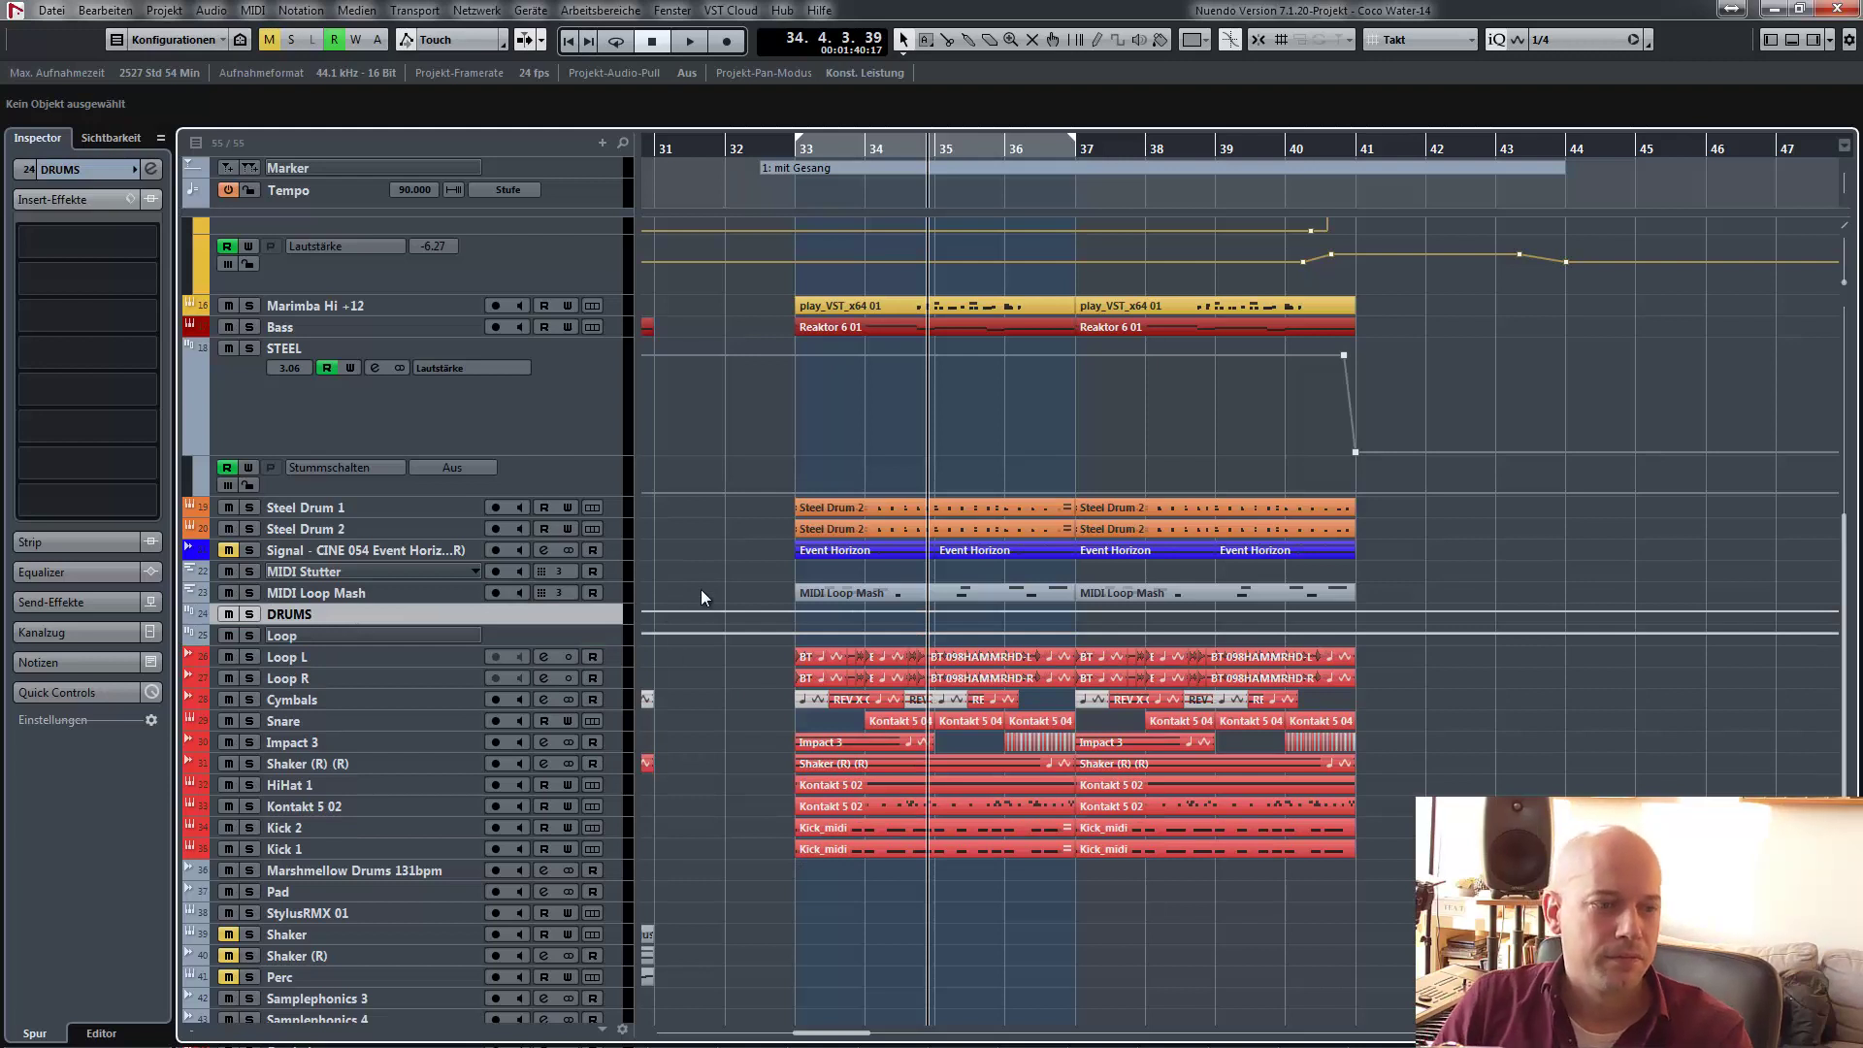
# - Play the project from bar 33 while toggling solo and mute on the DRUMS group, then stop playback
pyautogui.press('KP_1')
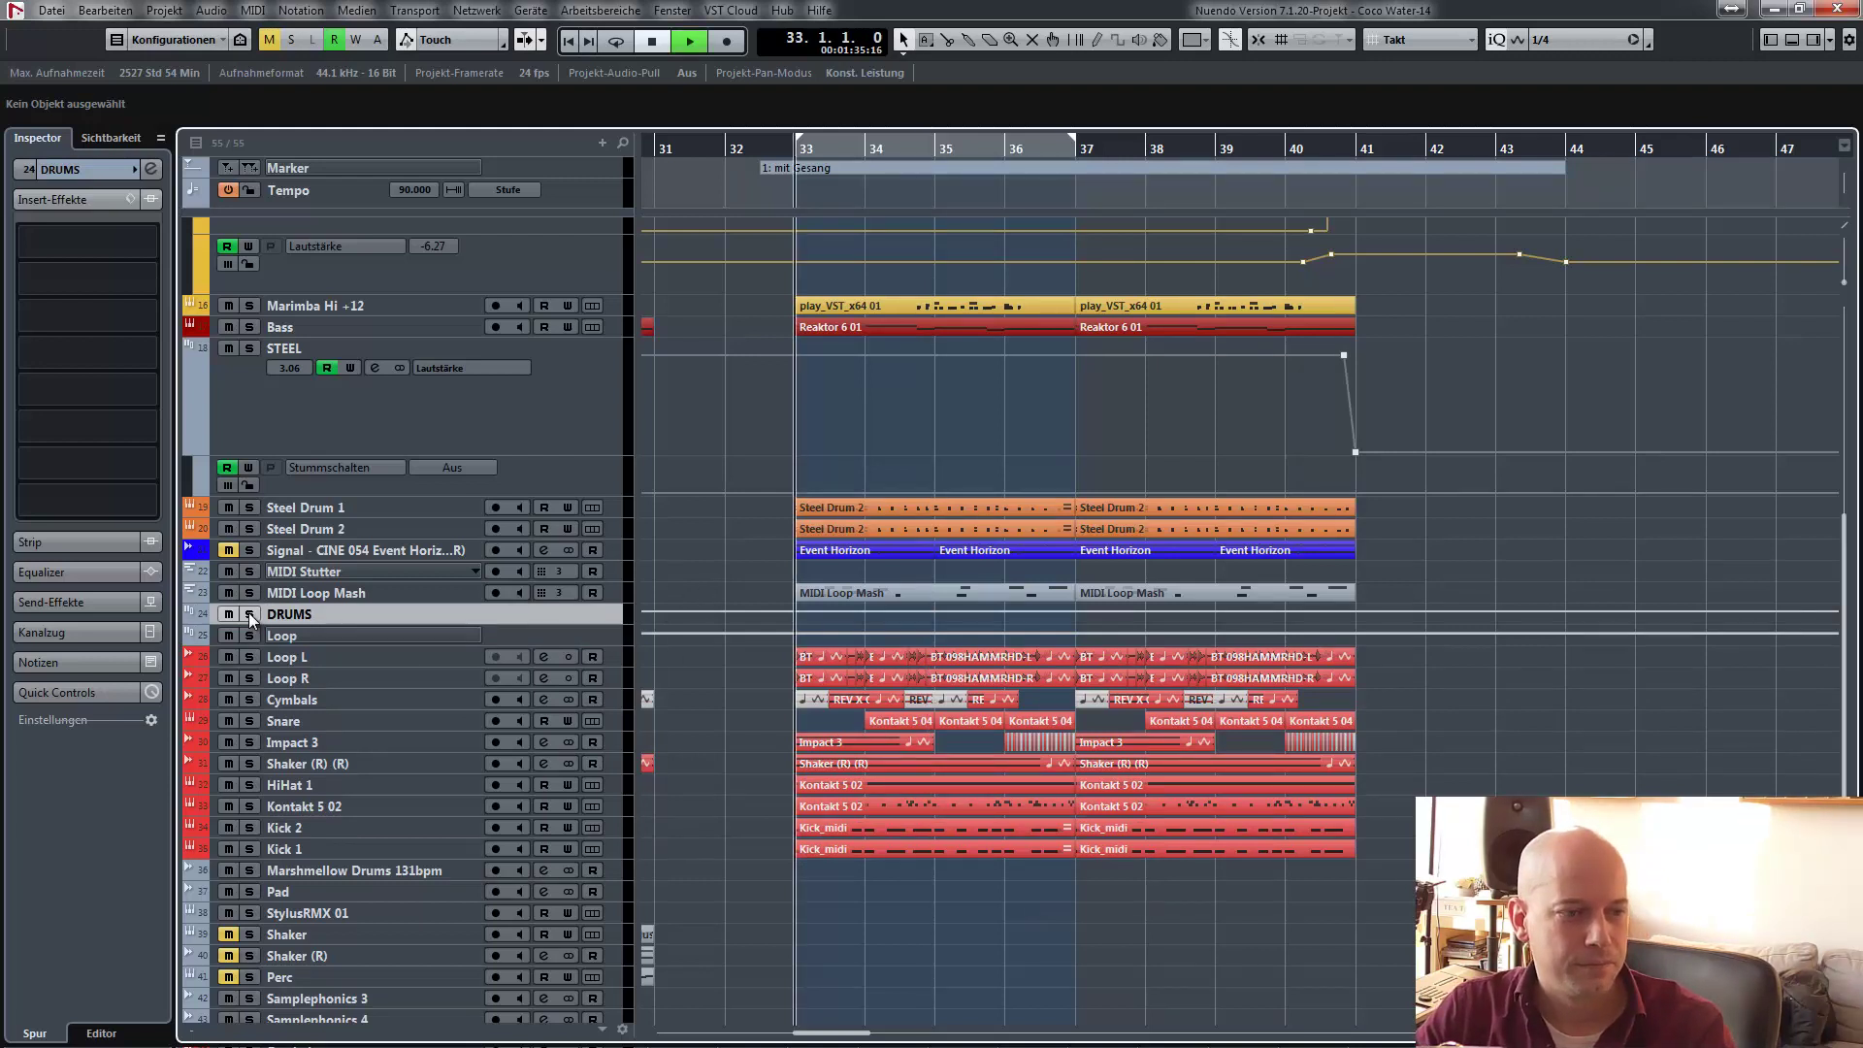
pyautogui.press('space')
pyautogui.click(250, 614)
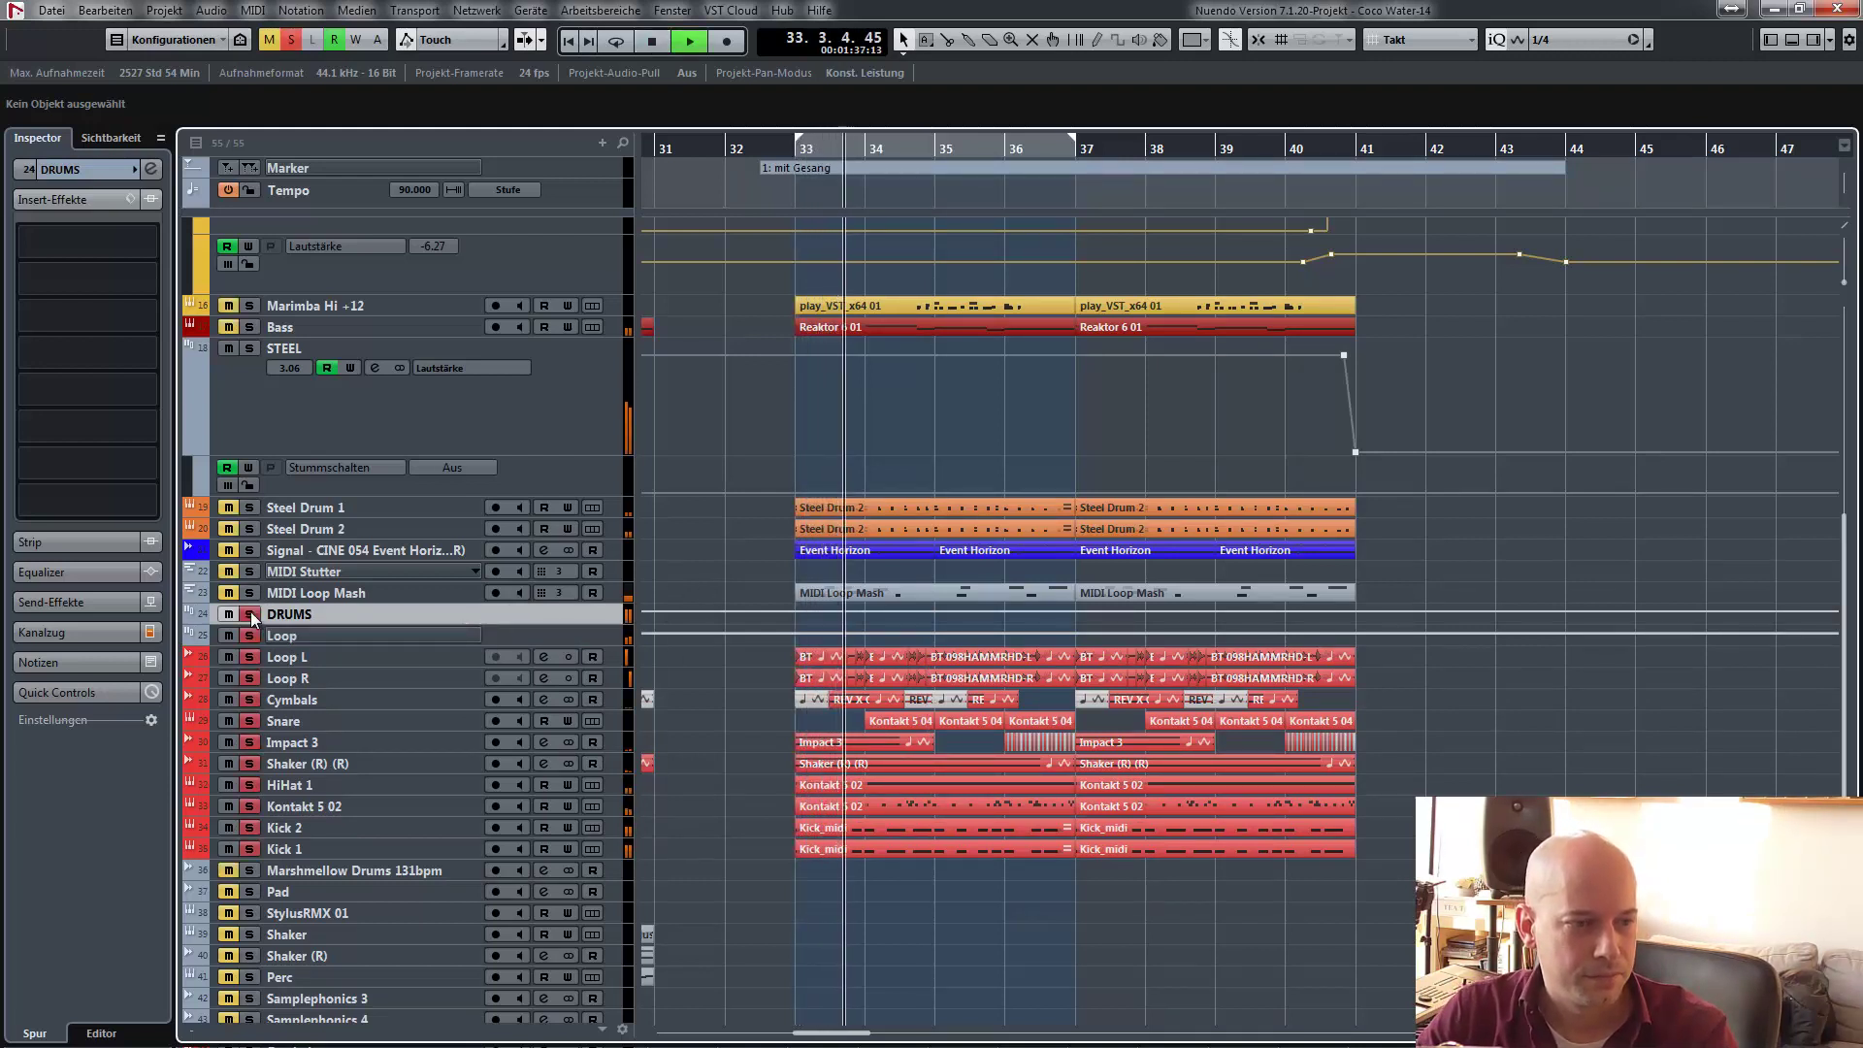
pyautogui.click(251, 613)
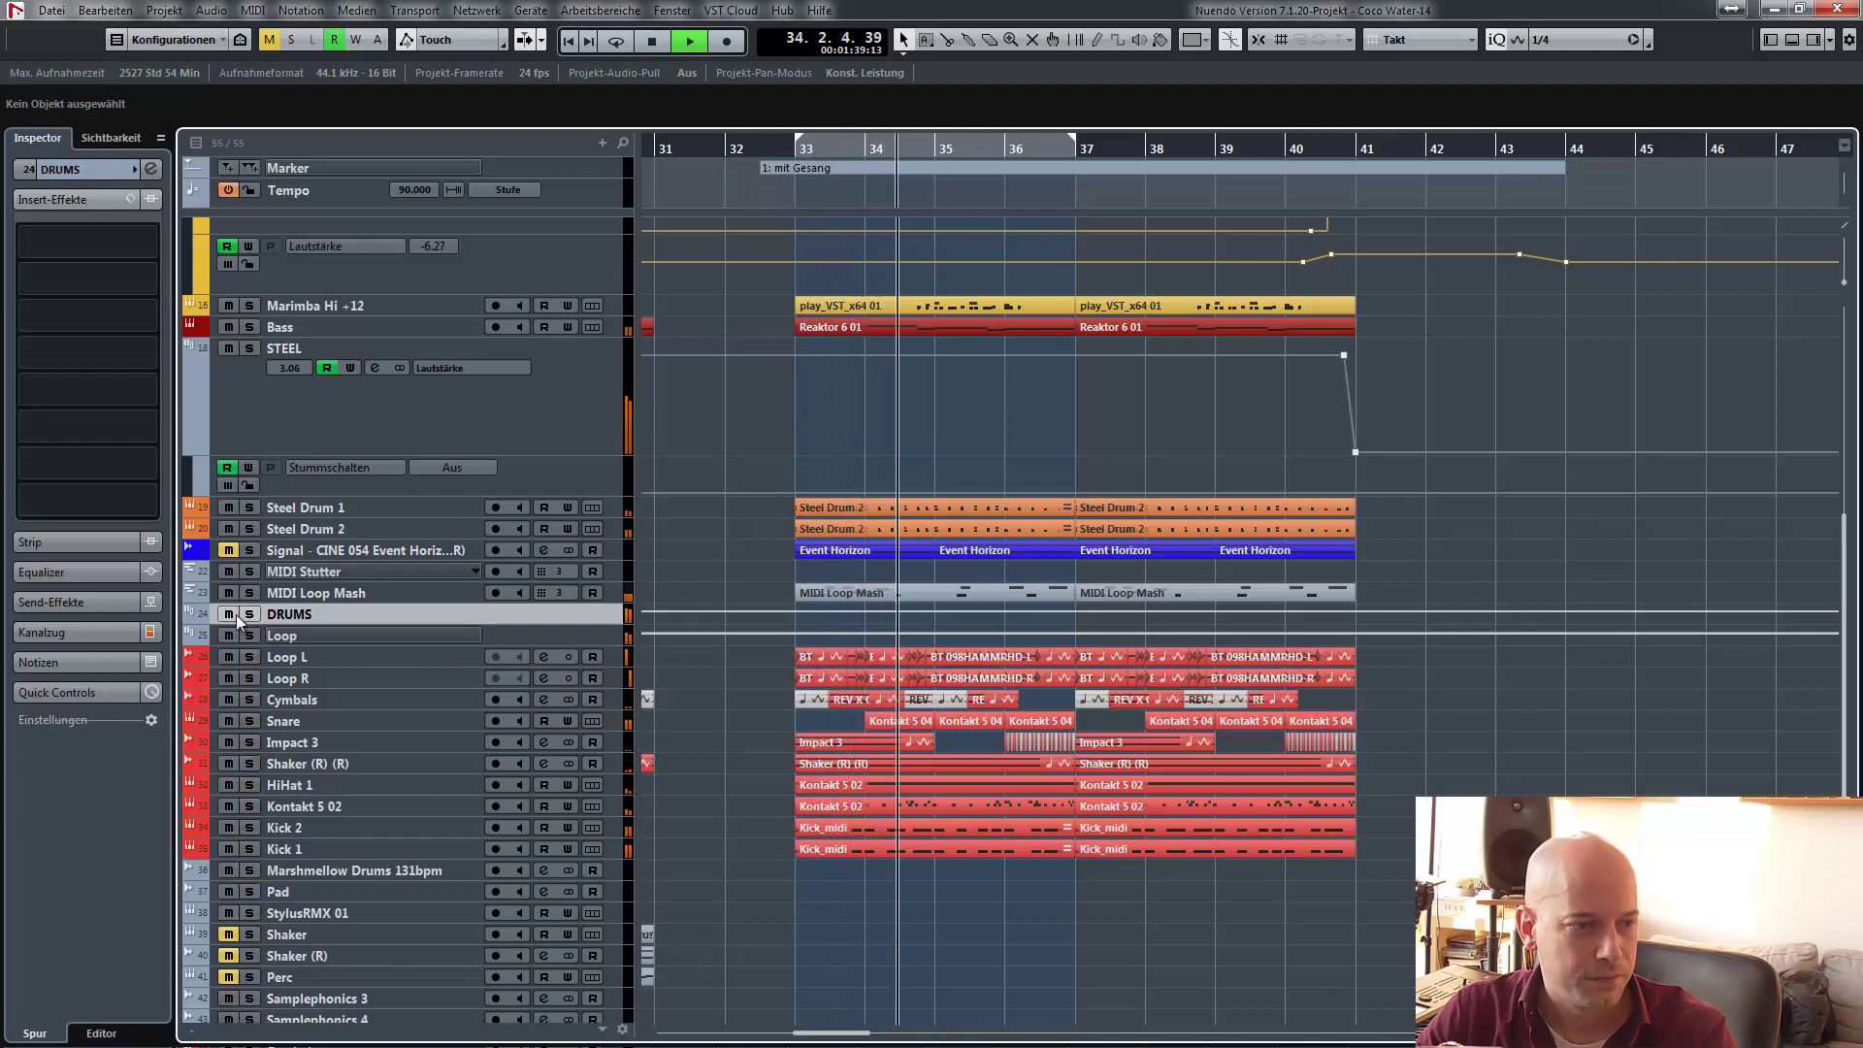
pyautogui.click(228, 613)
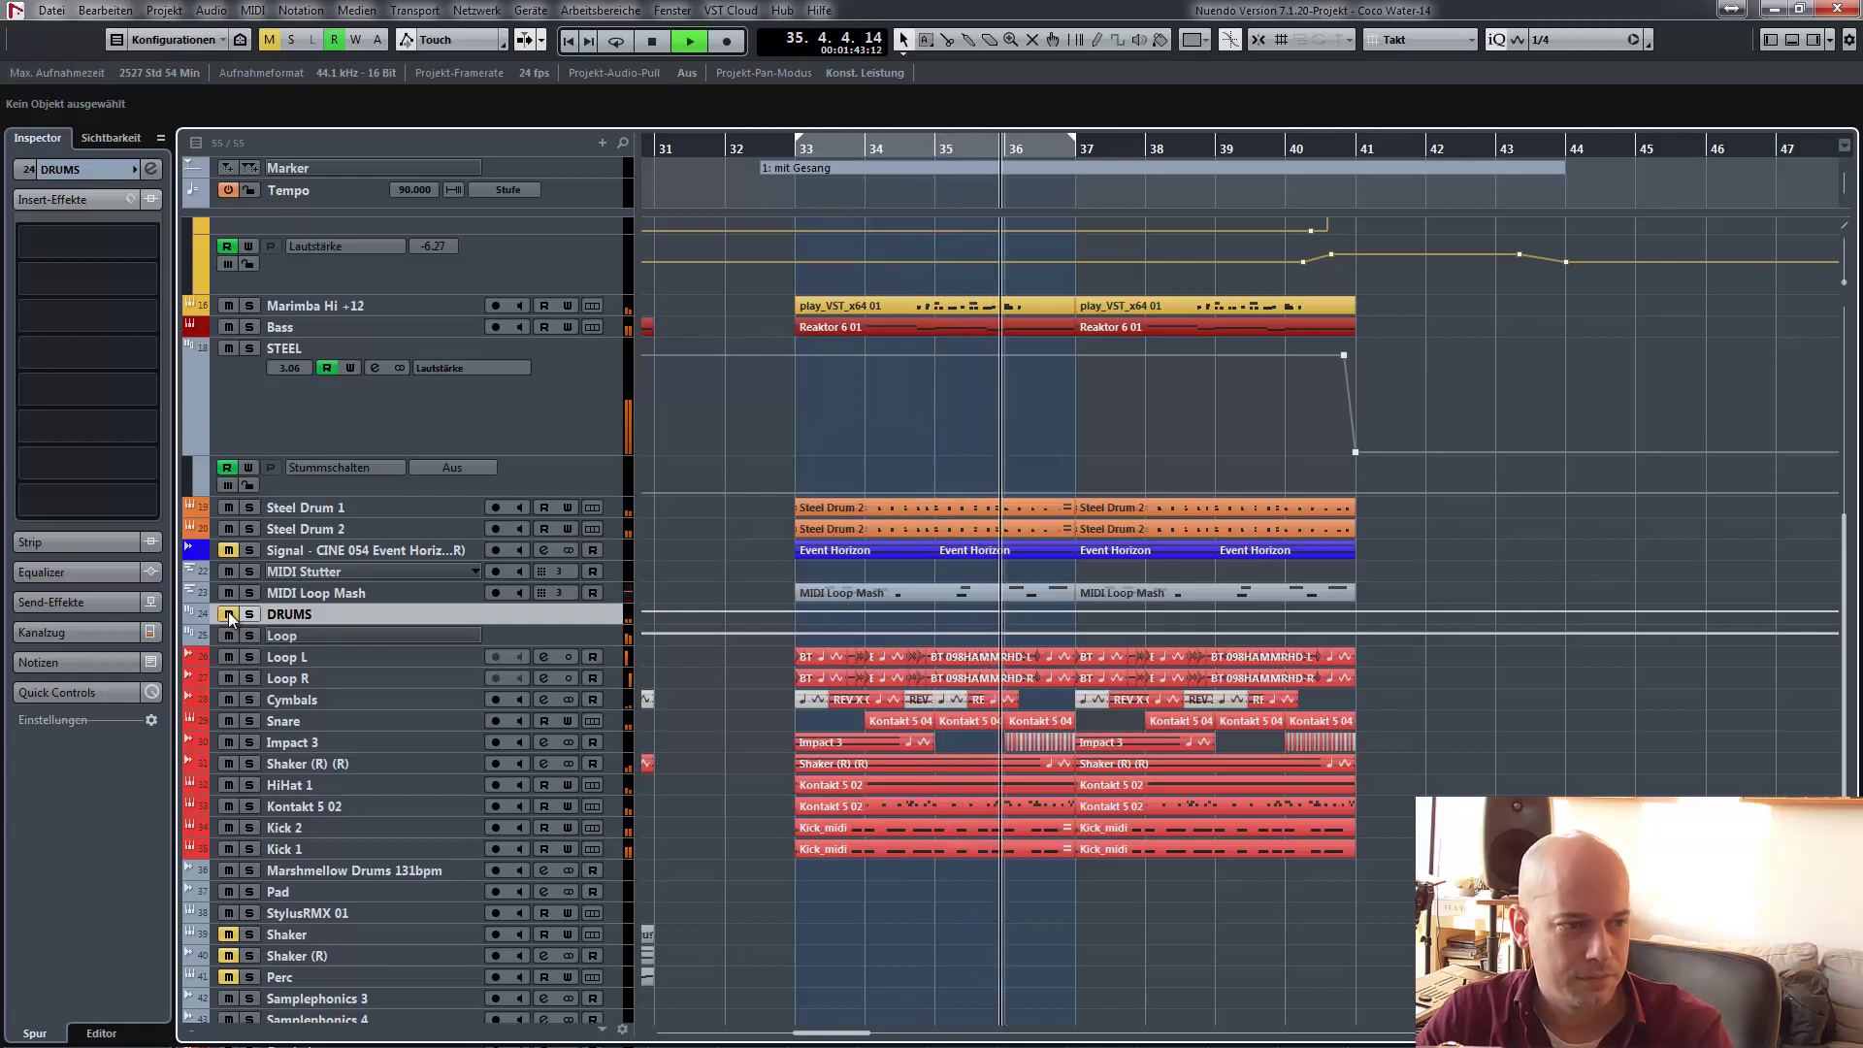
pyautogui.click(229, 614)
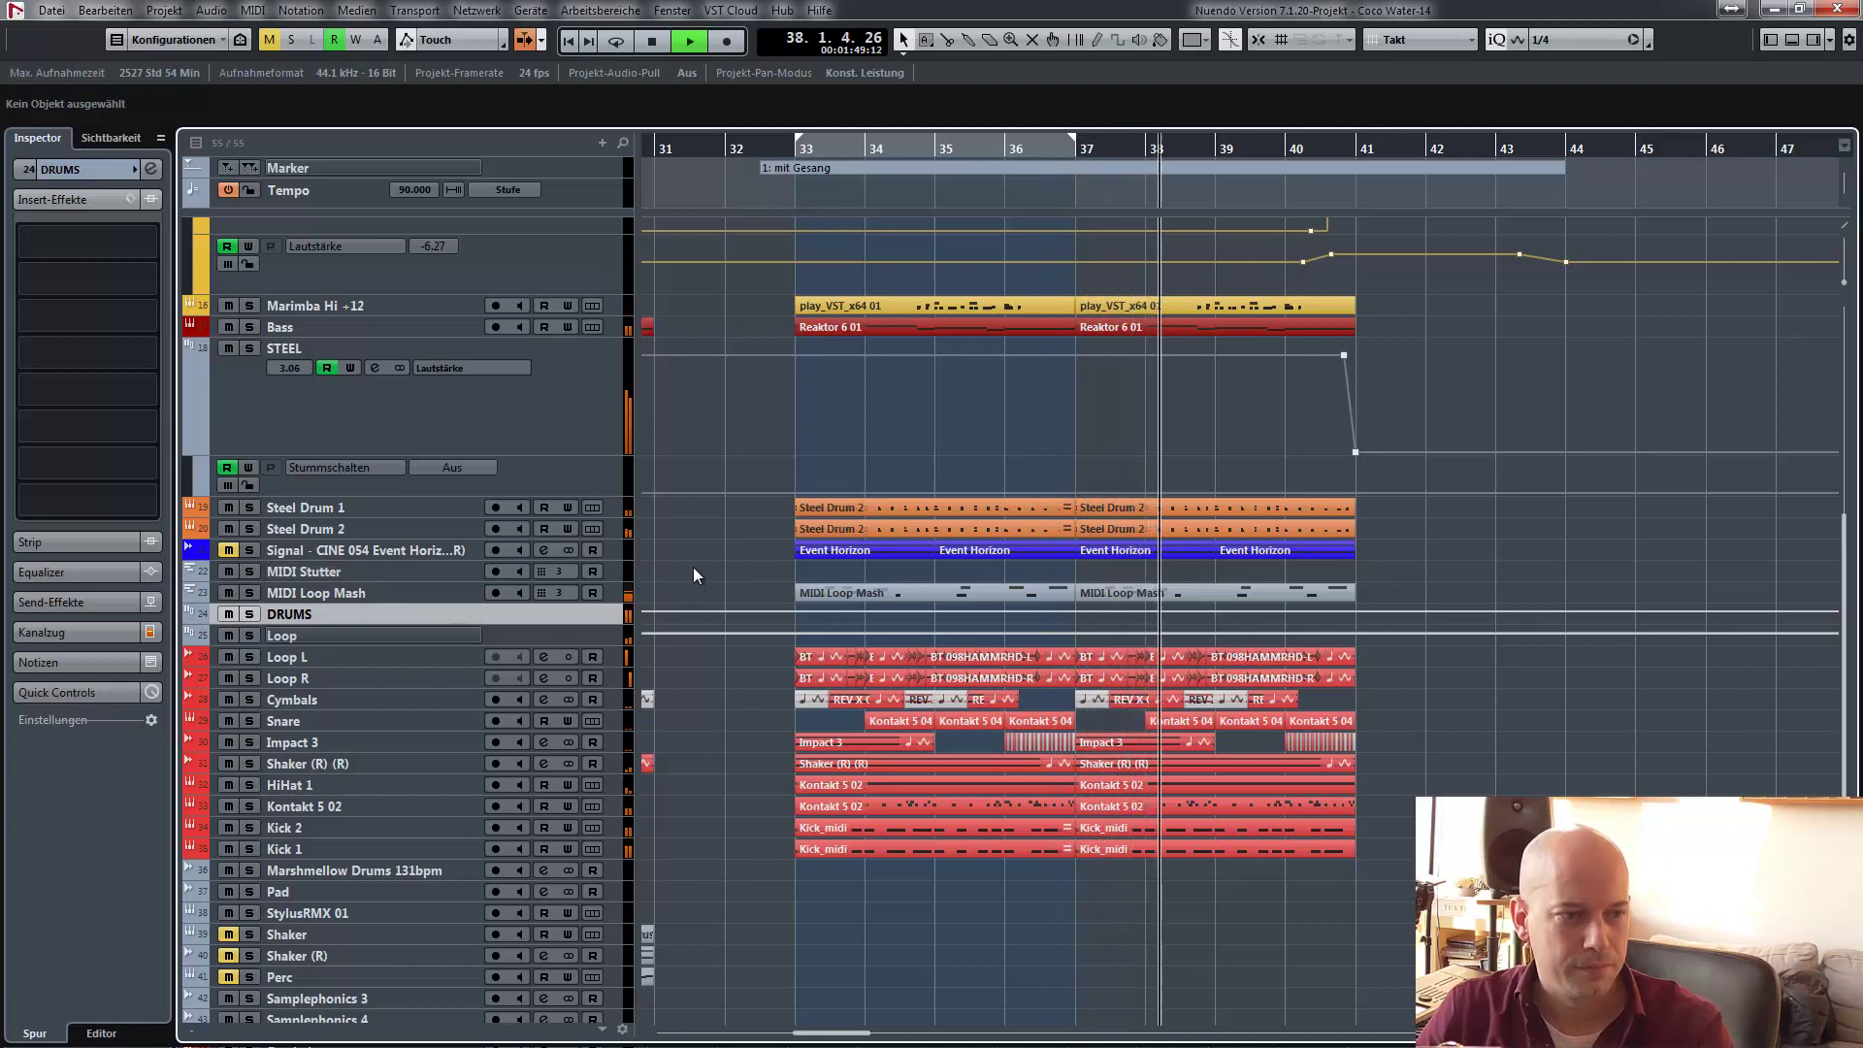
pyautogui.press('space')
# - Solo the DRUMS group and load FabFilter Simplon into its first insert slot
pyautogui.press('s')
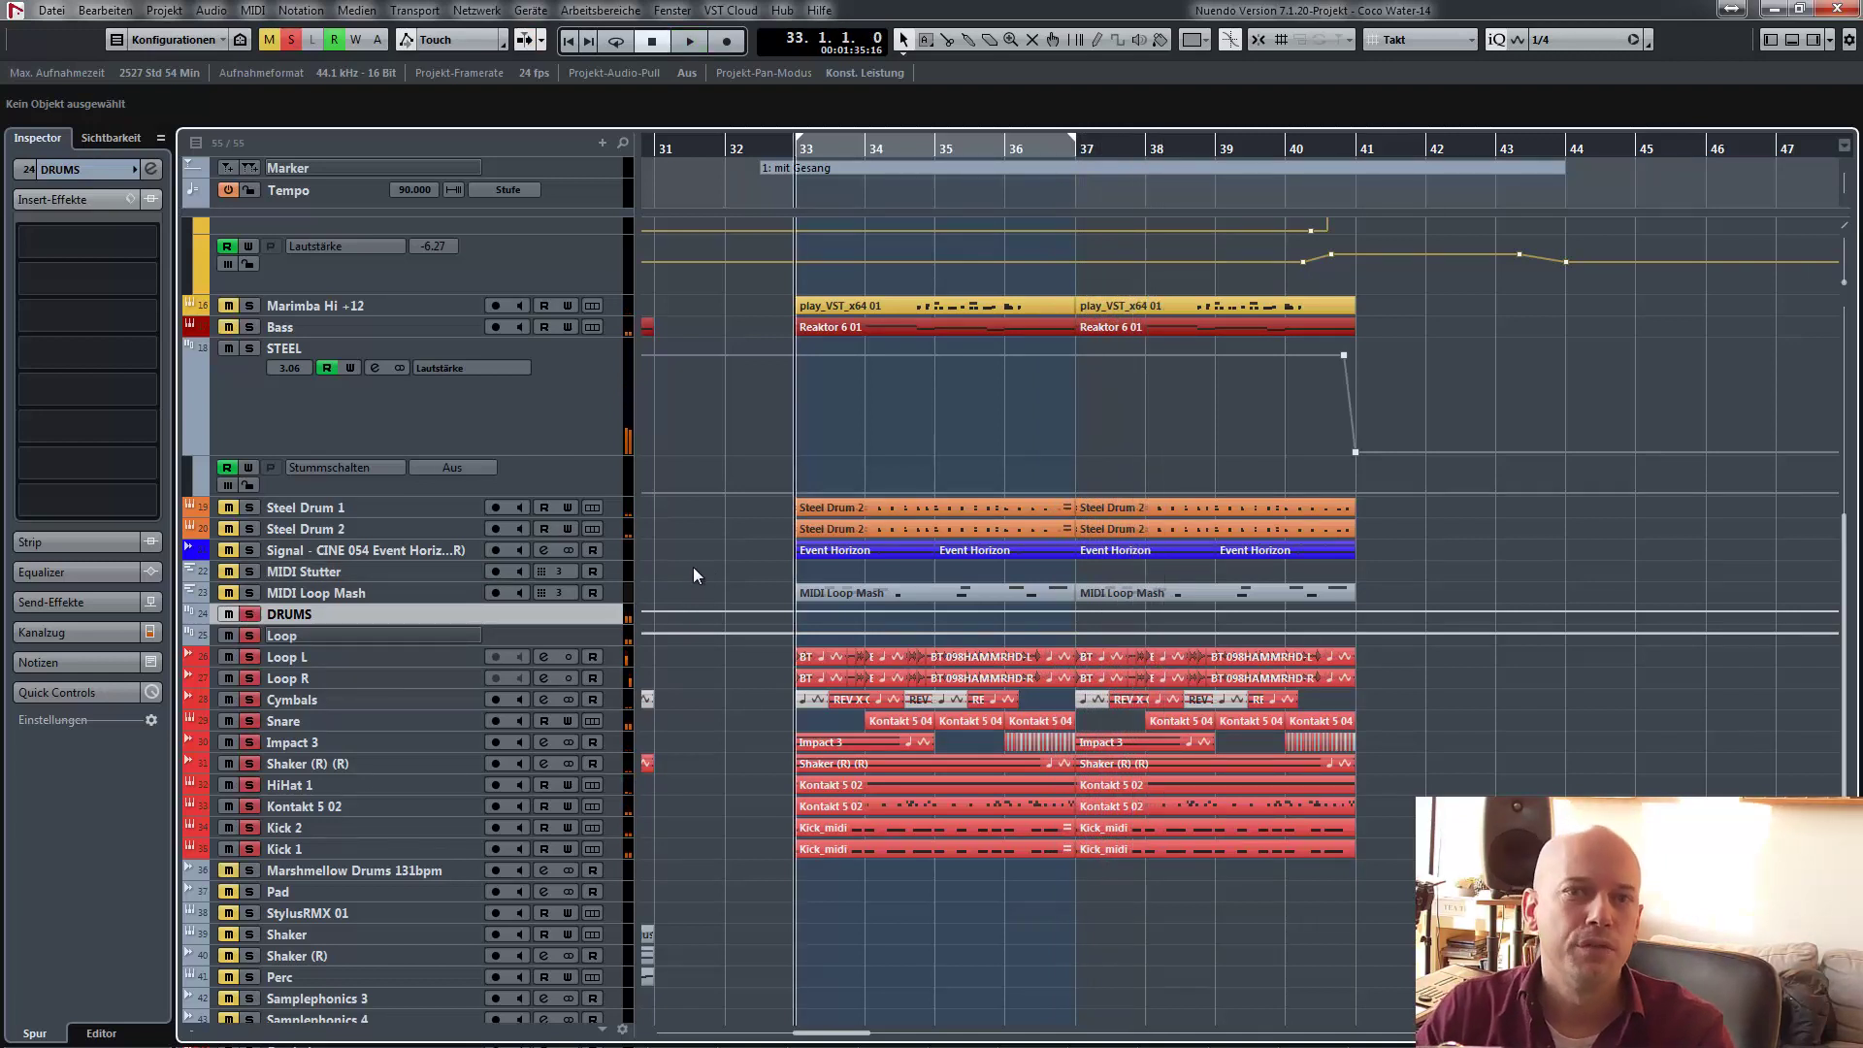
pyautogui.click(149, 236)
pyautogui.write('simpl')
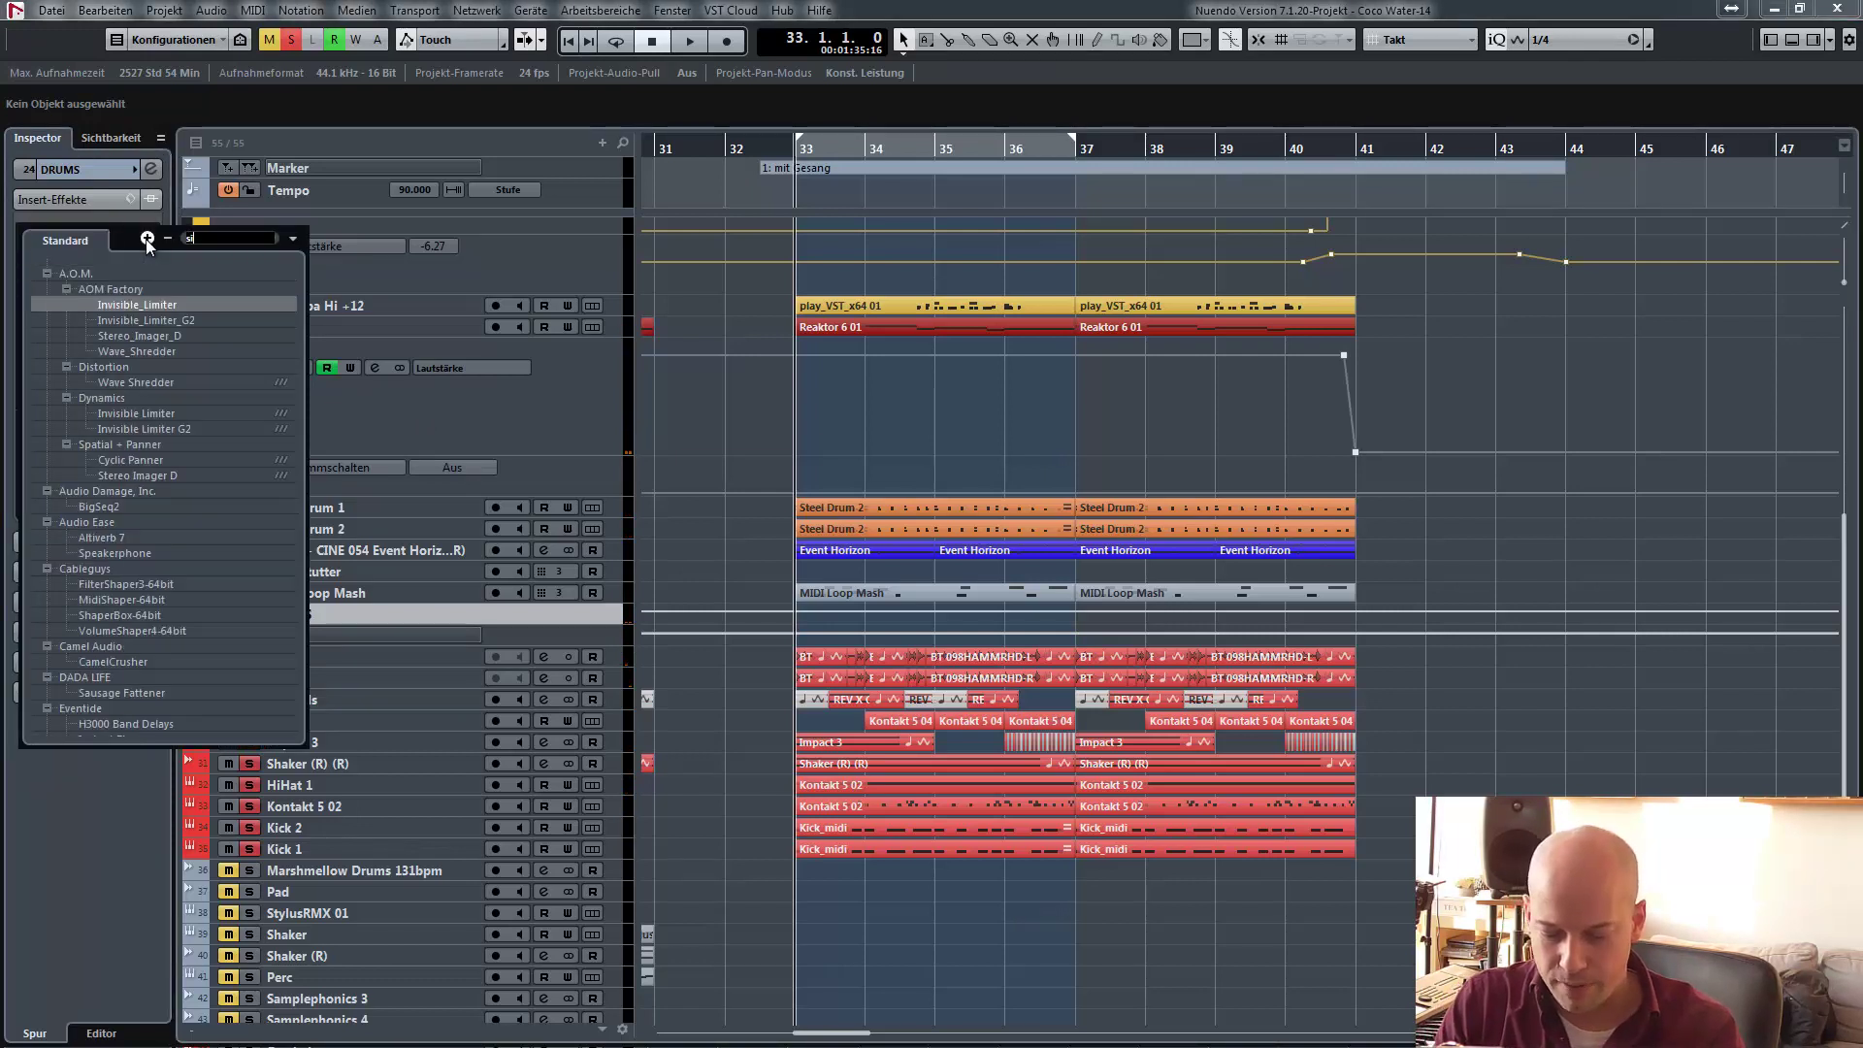
pyautogui.click(134, 305)
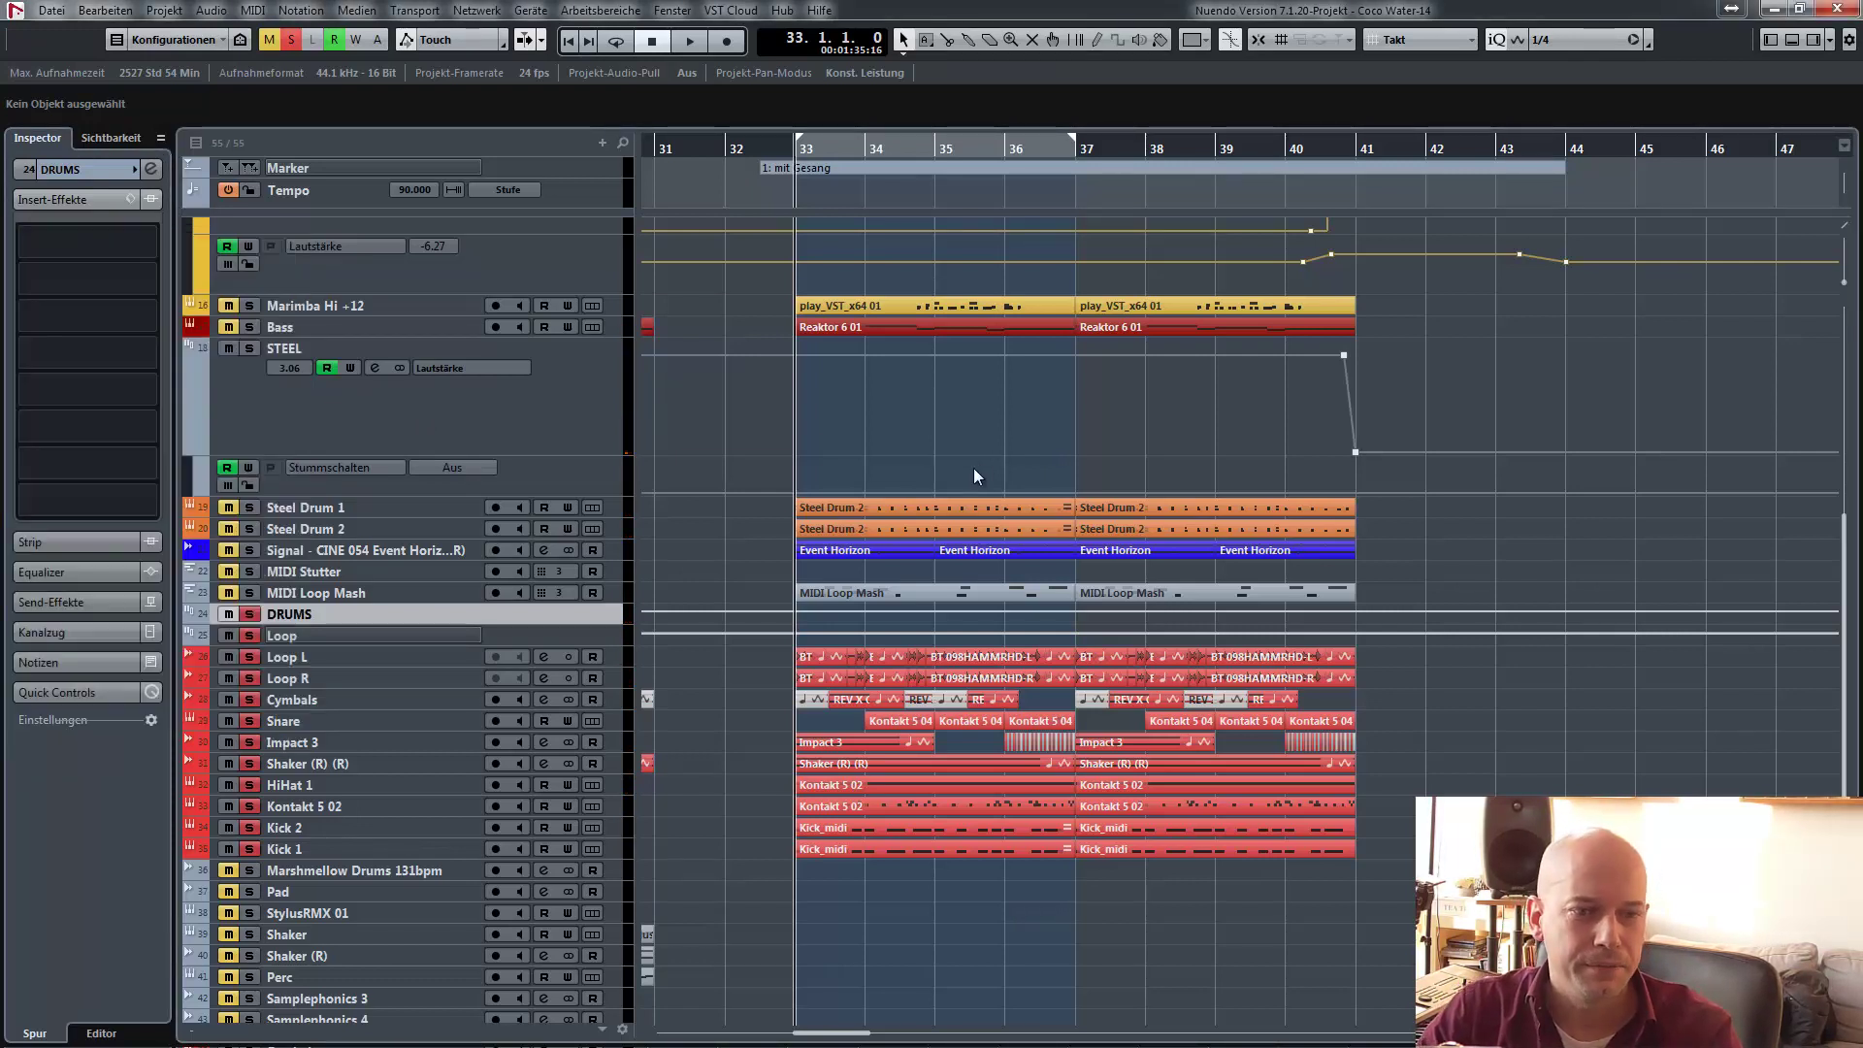
# - Listen to the soloed DRUMS group while sweeping Simplon's Filter 1 frequency and returning it to 75616 Hz, then stop playback
pyautogui.press('space')
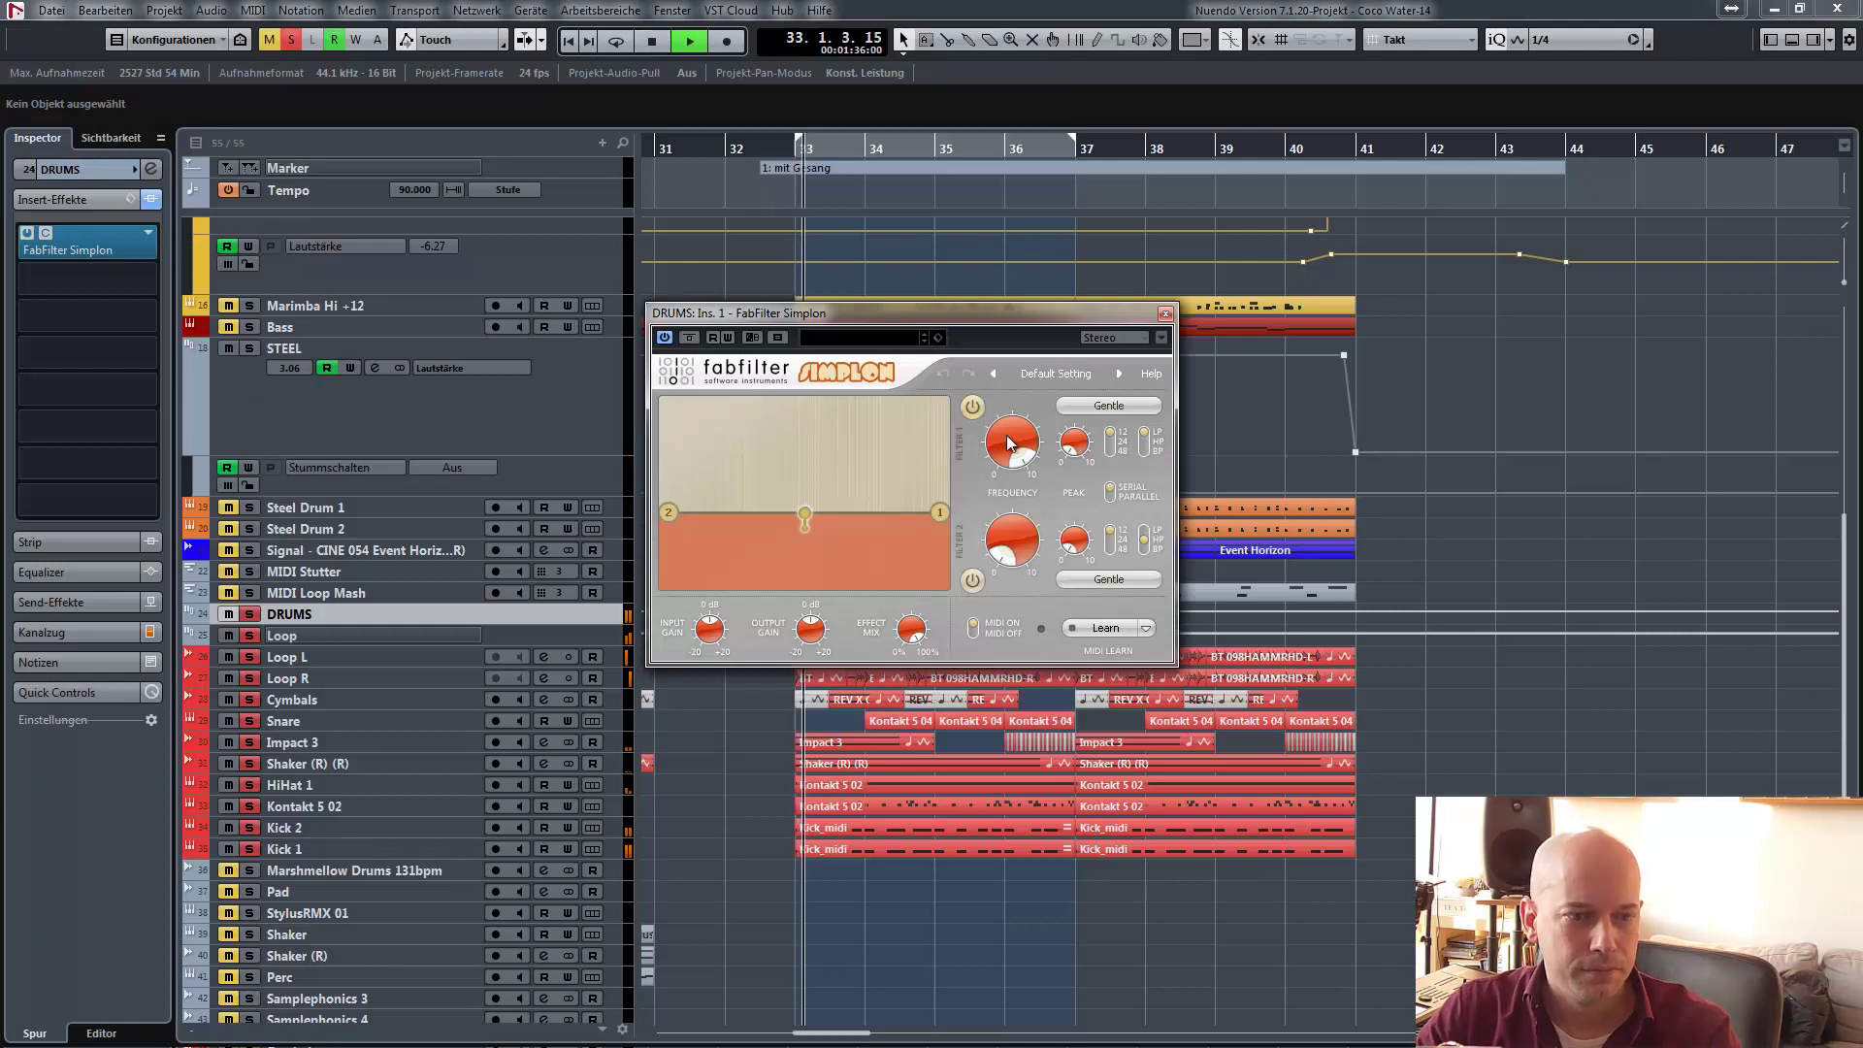
pyautogui.moveTo(1005, 434)
pyautogui.mouseDown()
pyautogui.moveTo(986, 549)
pyautogui.moveTo(992, 427)
pyautogui.mouseUp()
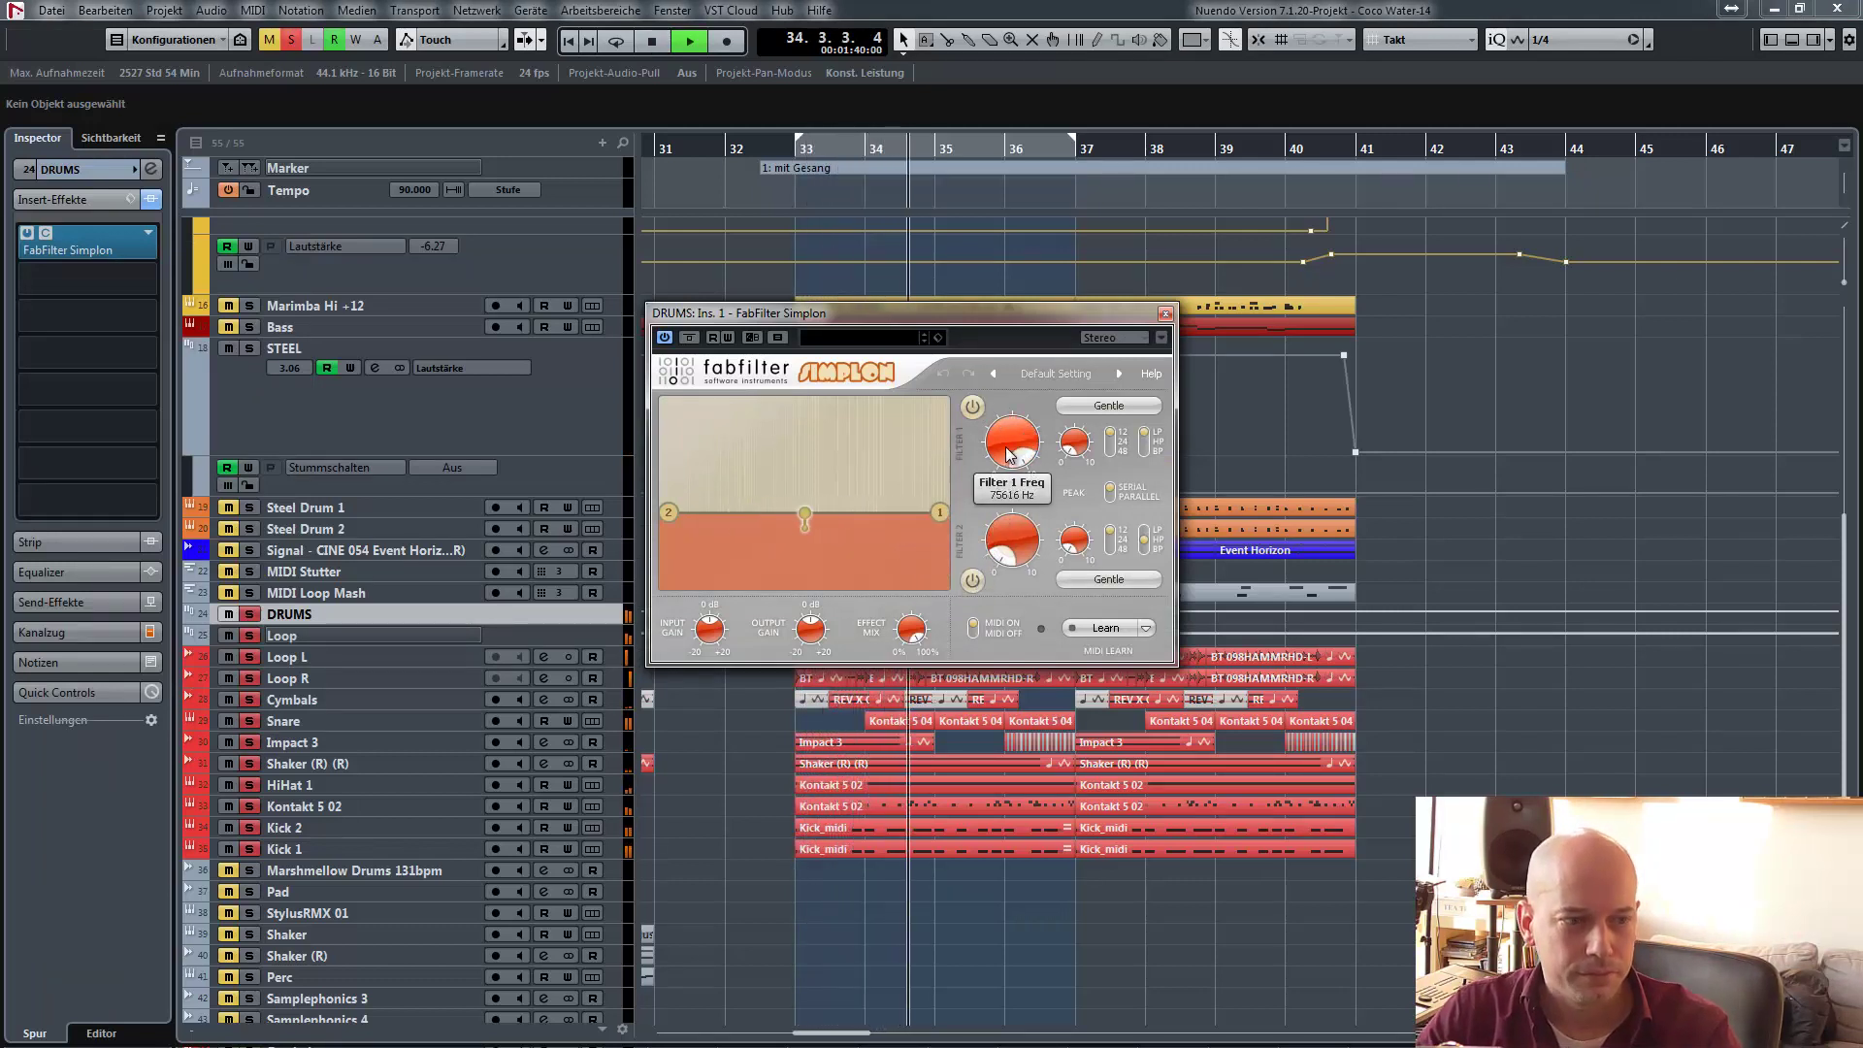
pyautogui.press('space')
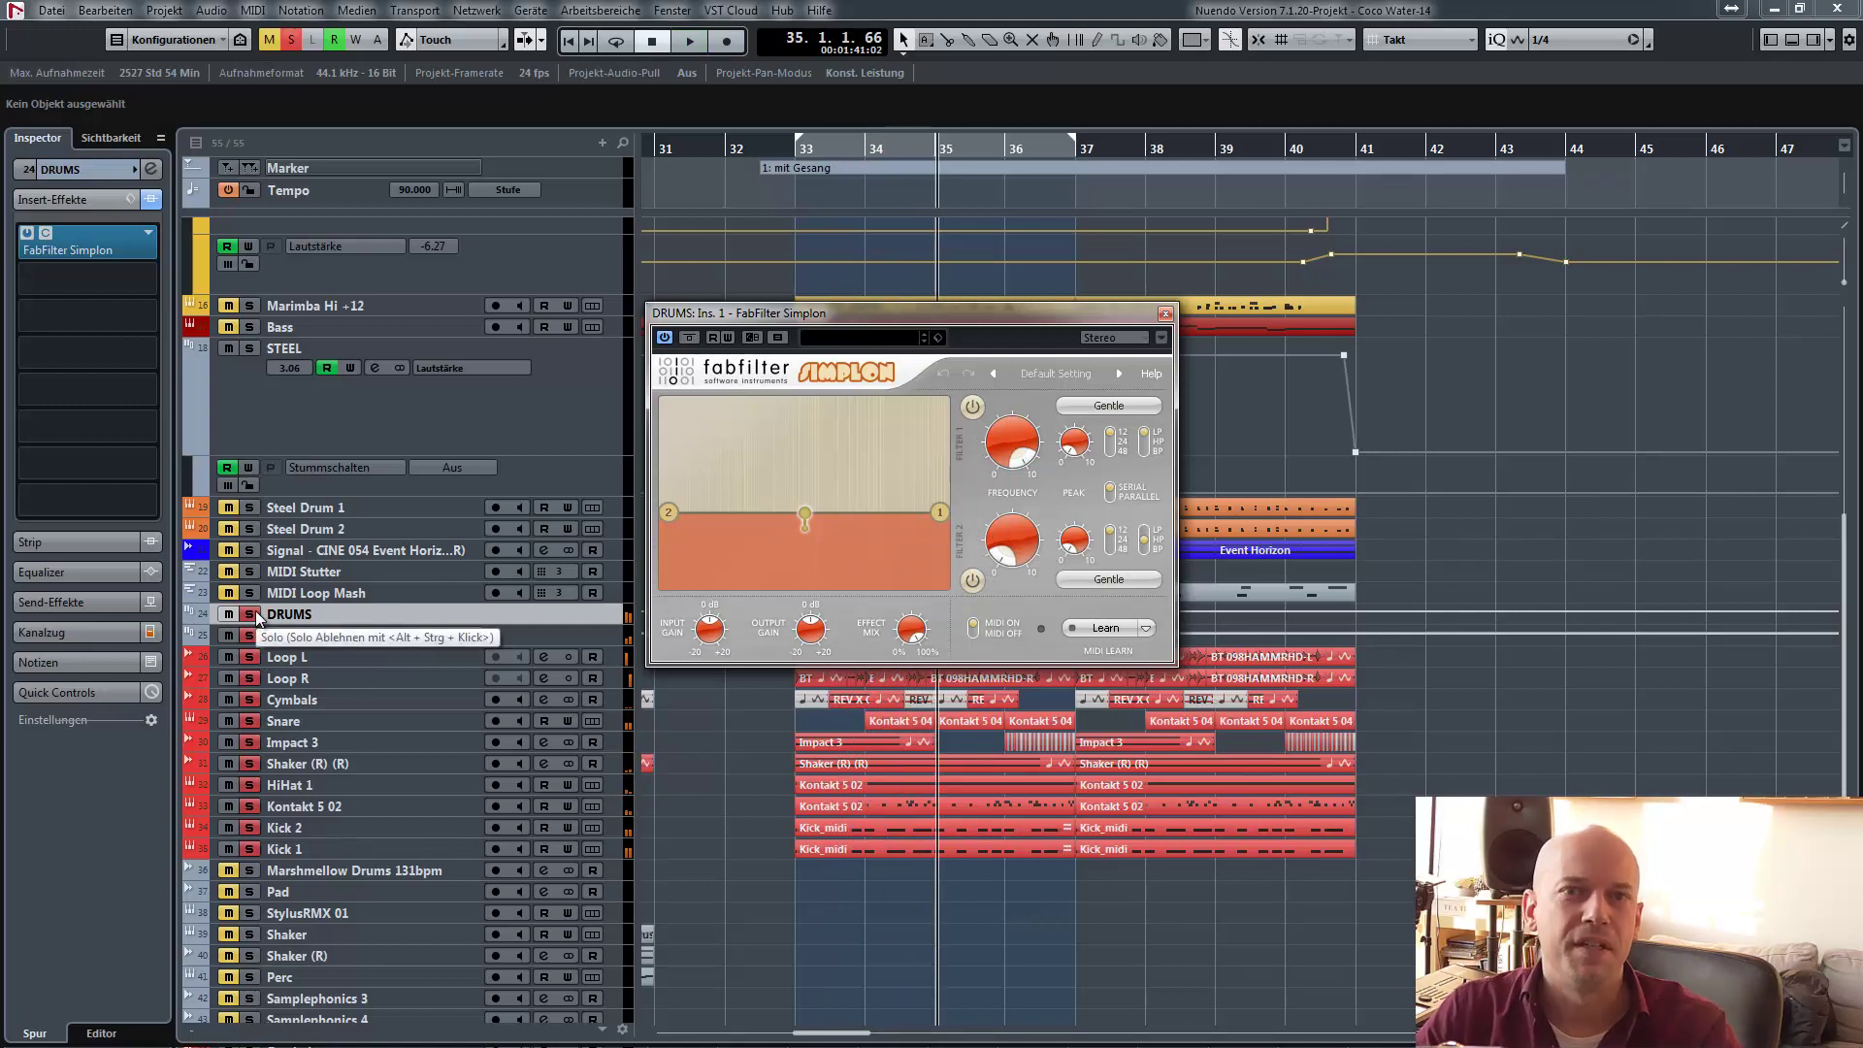
# - Unsolo DRUMS and play the full mix from bar 33 while sweeping Simplon's Filter 1 frequency, ending at 75616 Hz, then stop playback
pyautogui.click(249, 614)
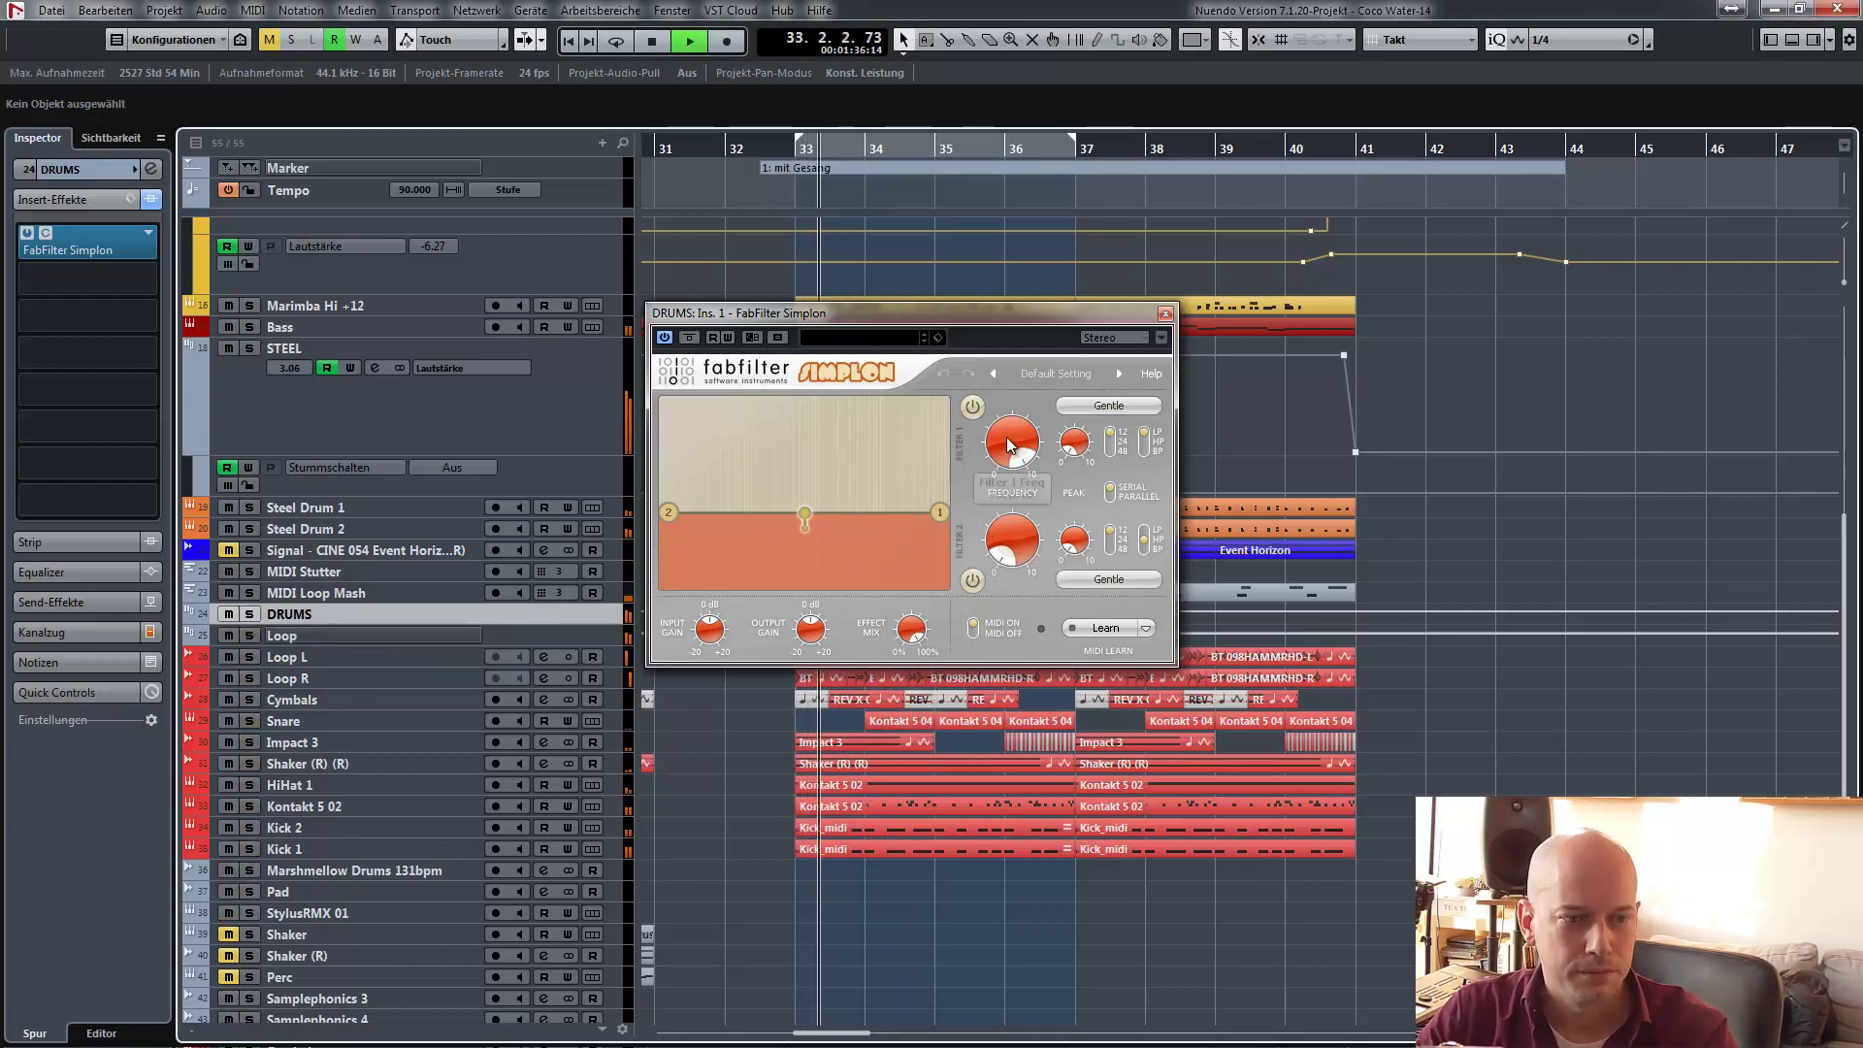
pyautogui.moveTo(1007, 434)
pyautogui.mouseDown()
pyautogui.moveTo(990, 569)
pyautogui.moveTo(1025, 438)
pyautogui.mouseUp()
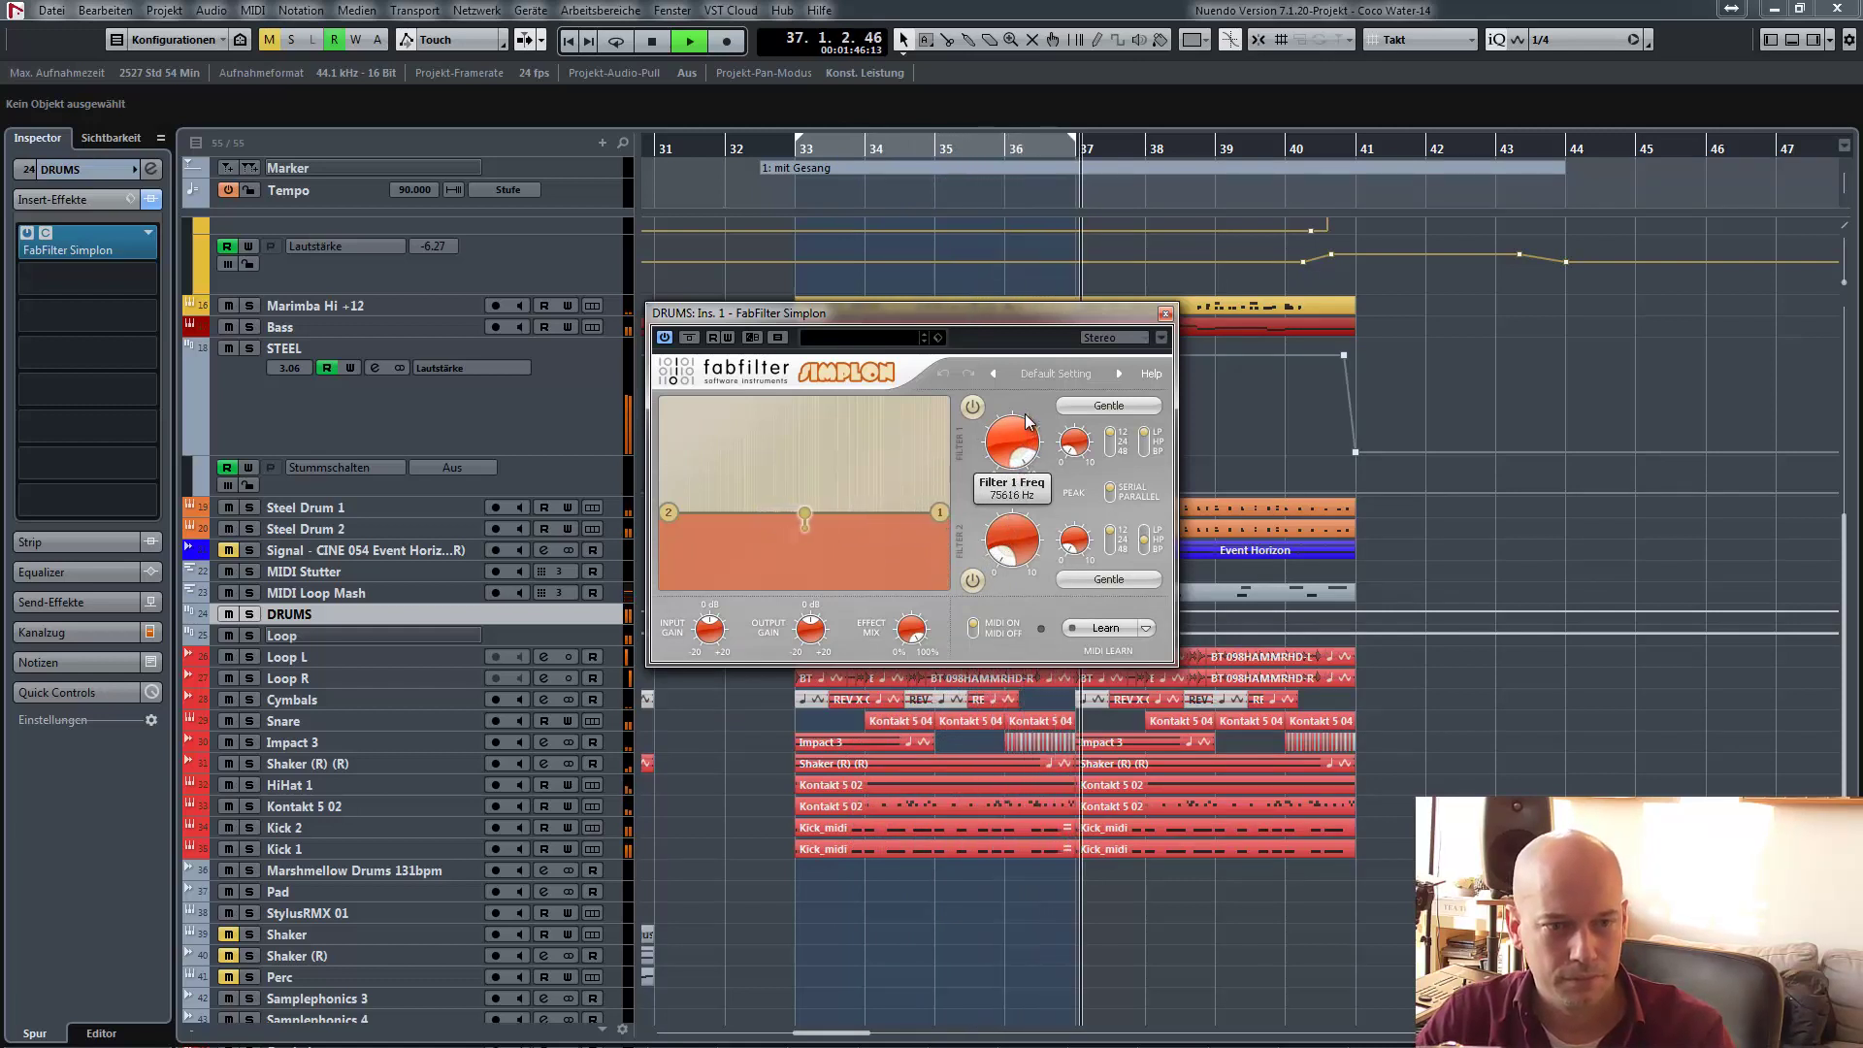
pyautogui.press('space')
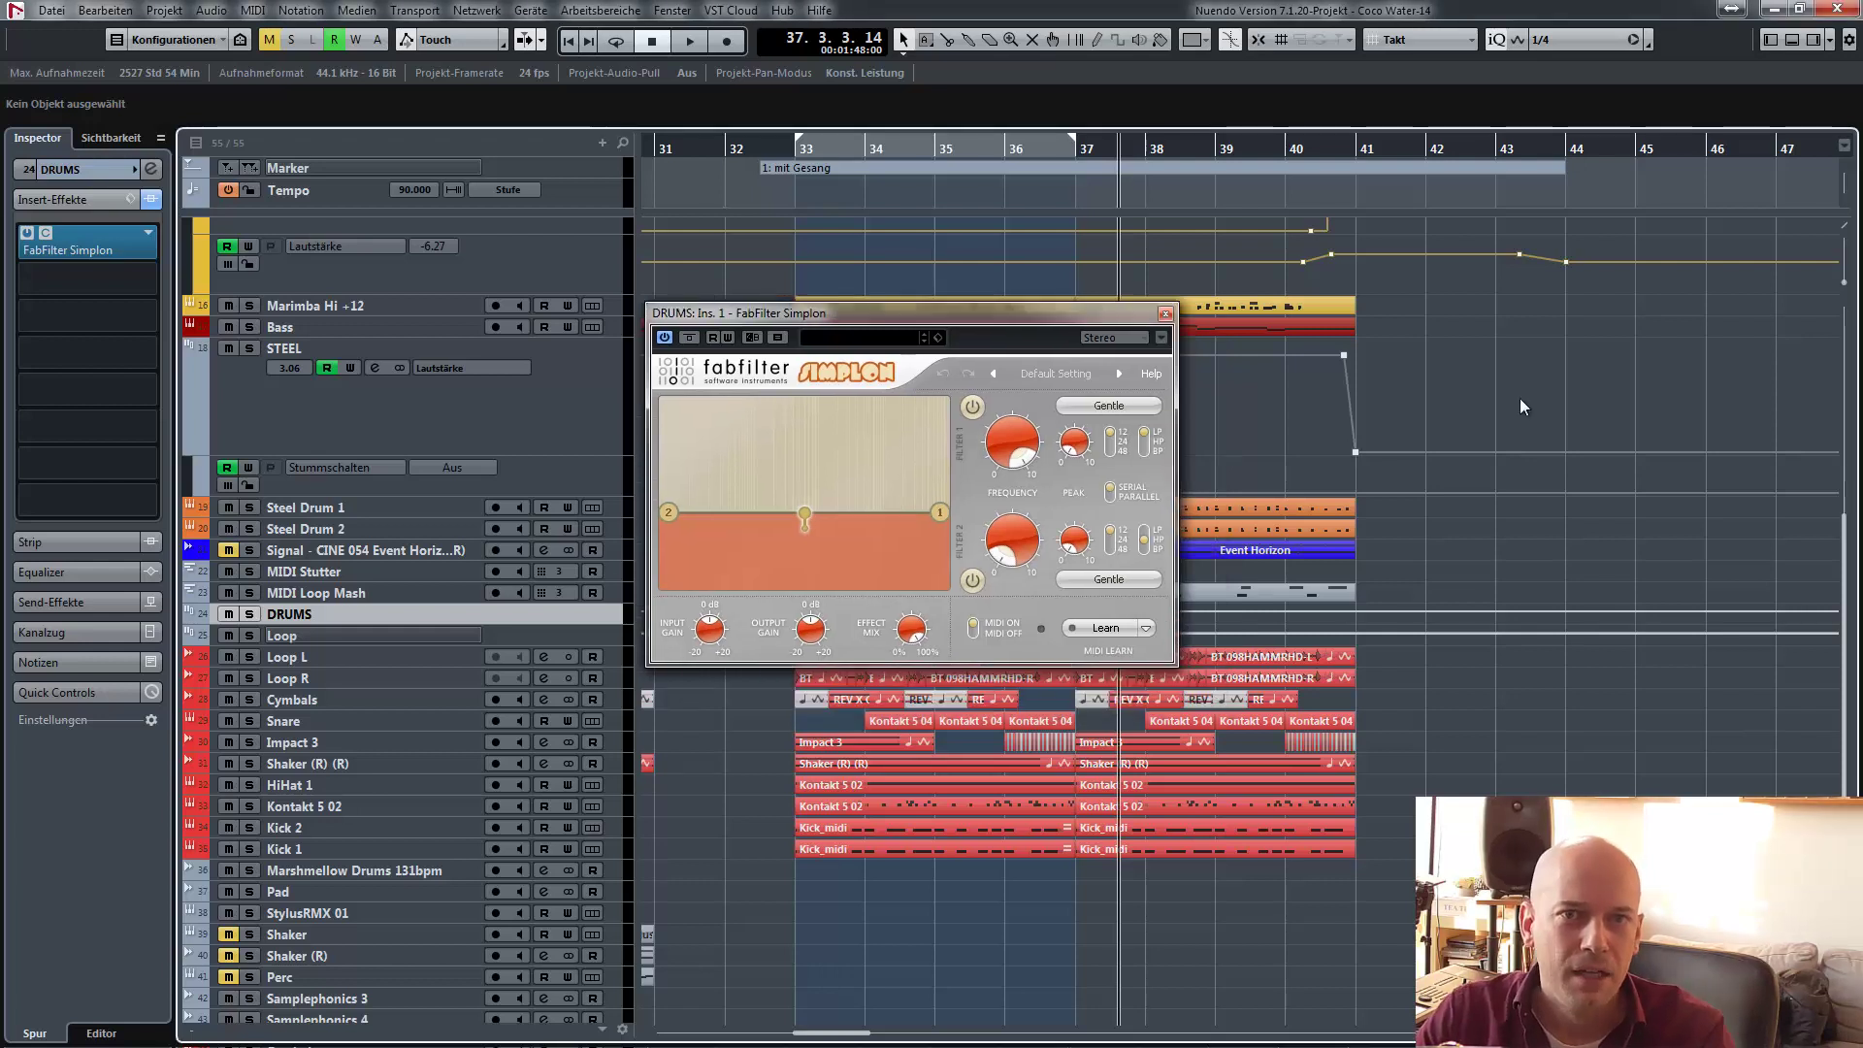
pyautogui.moveTo(1099, 318); pyautogui.dragTo(1131, 355)
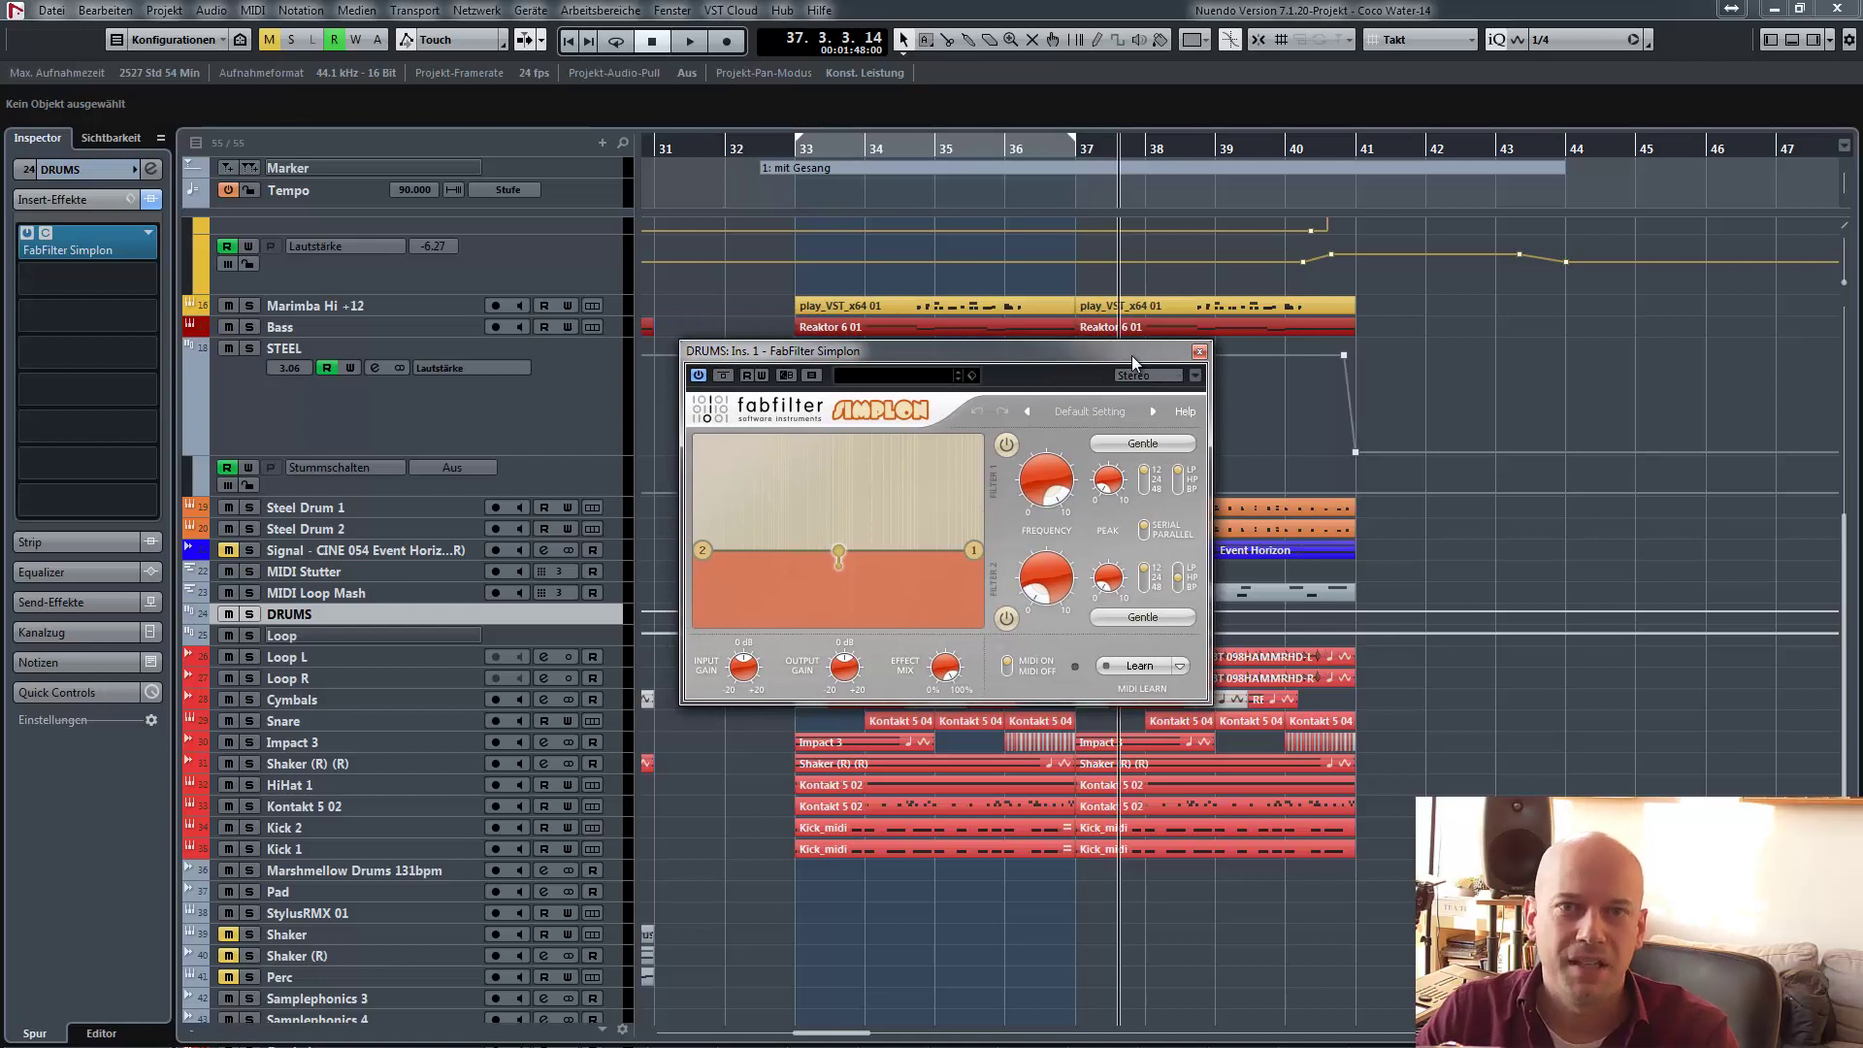